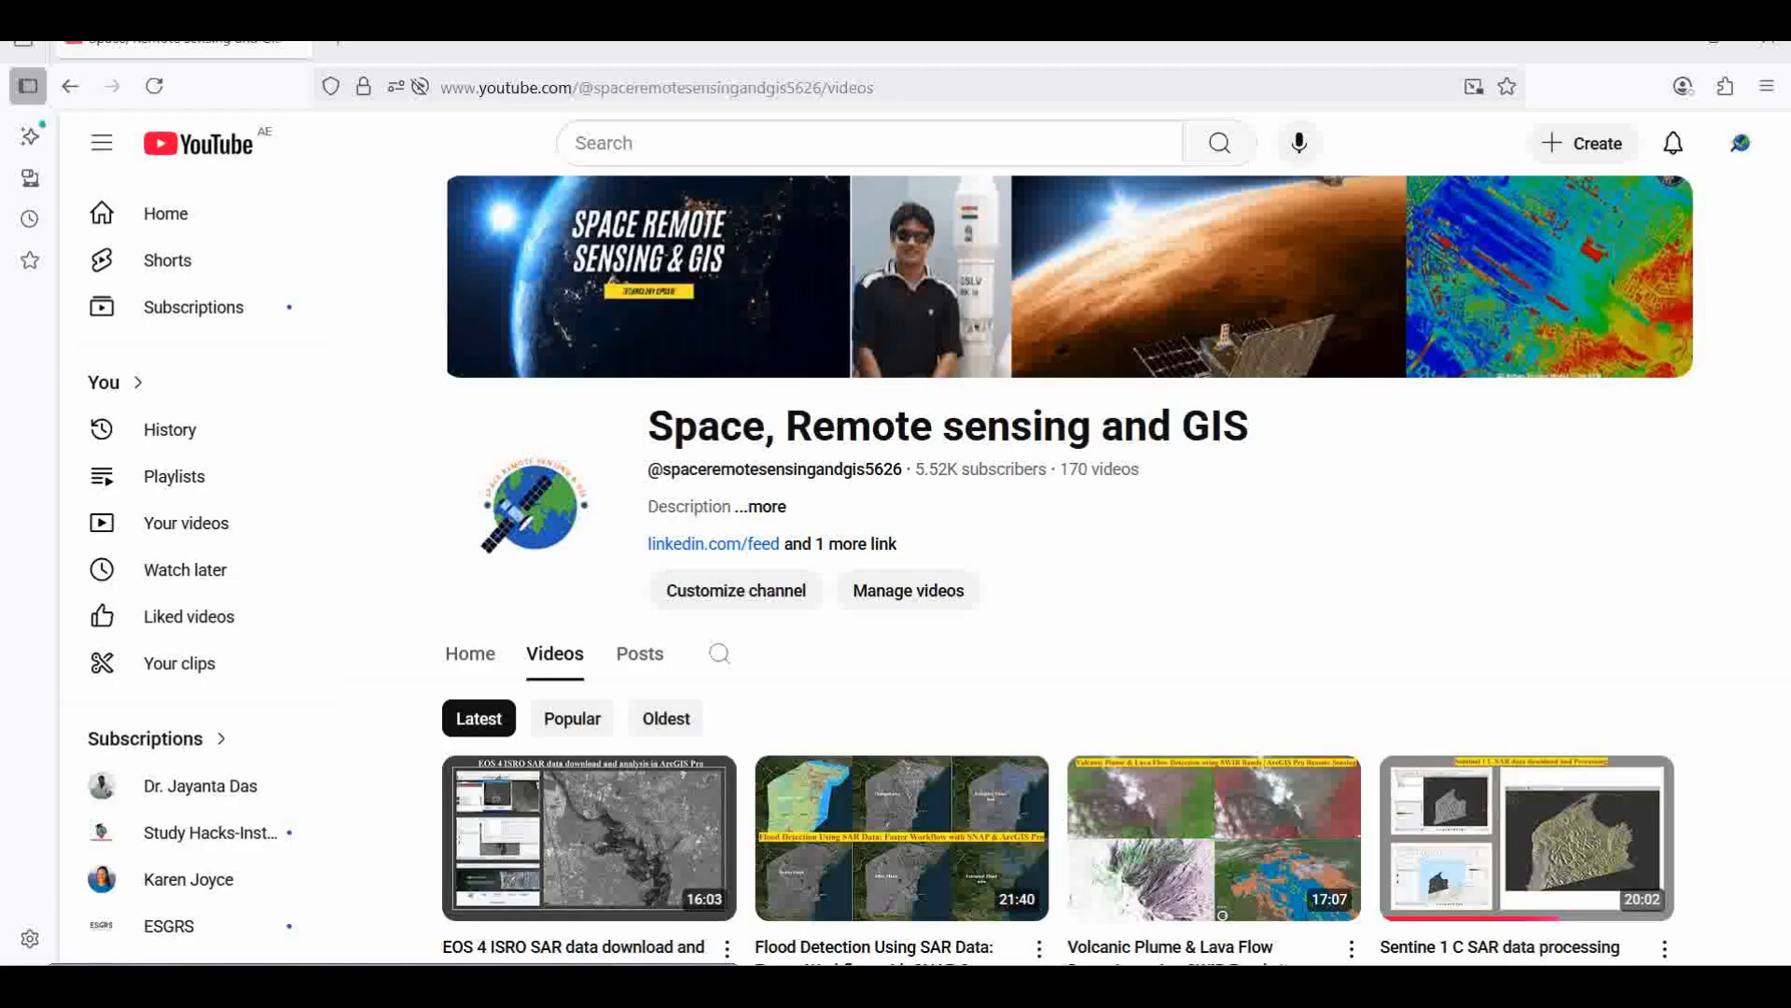
# Step: Switch to the Chrome window and search Google for "sentinel 5p data download"
pyautogui.moveTo(1017, 979)
pyautogui.click(1027, 916)
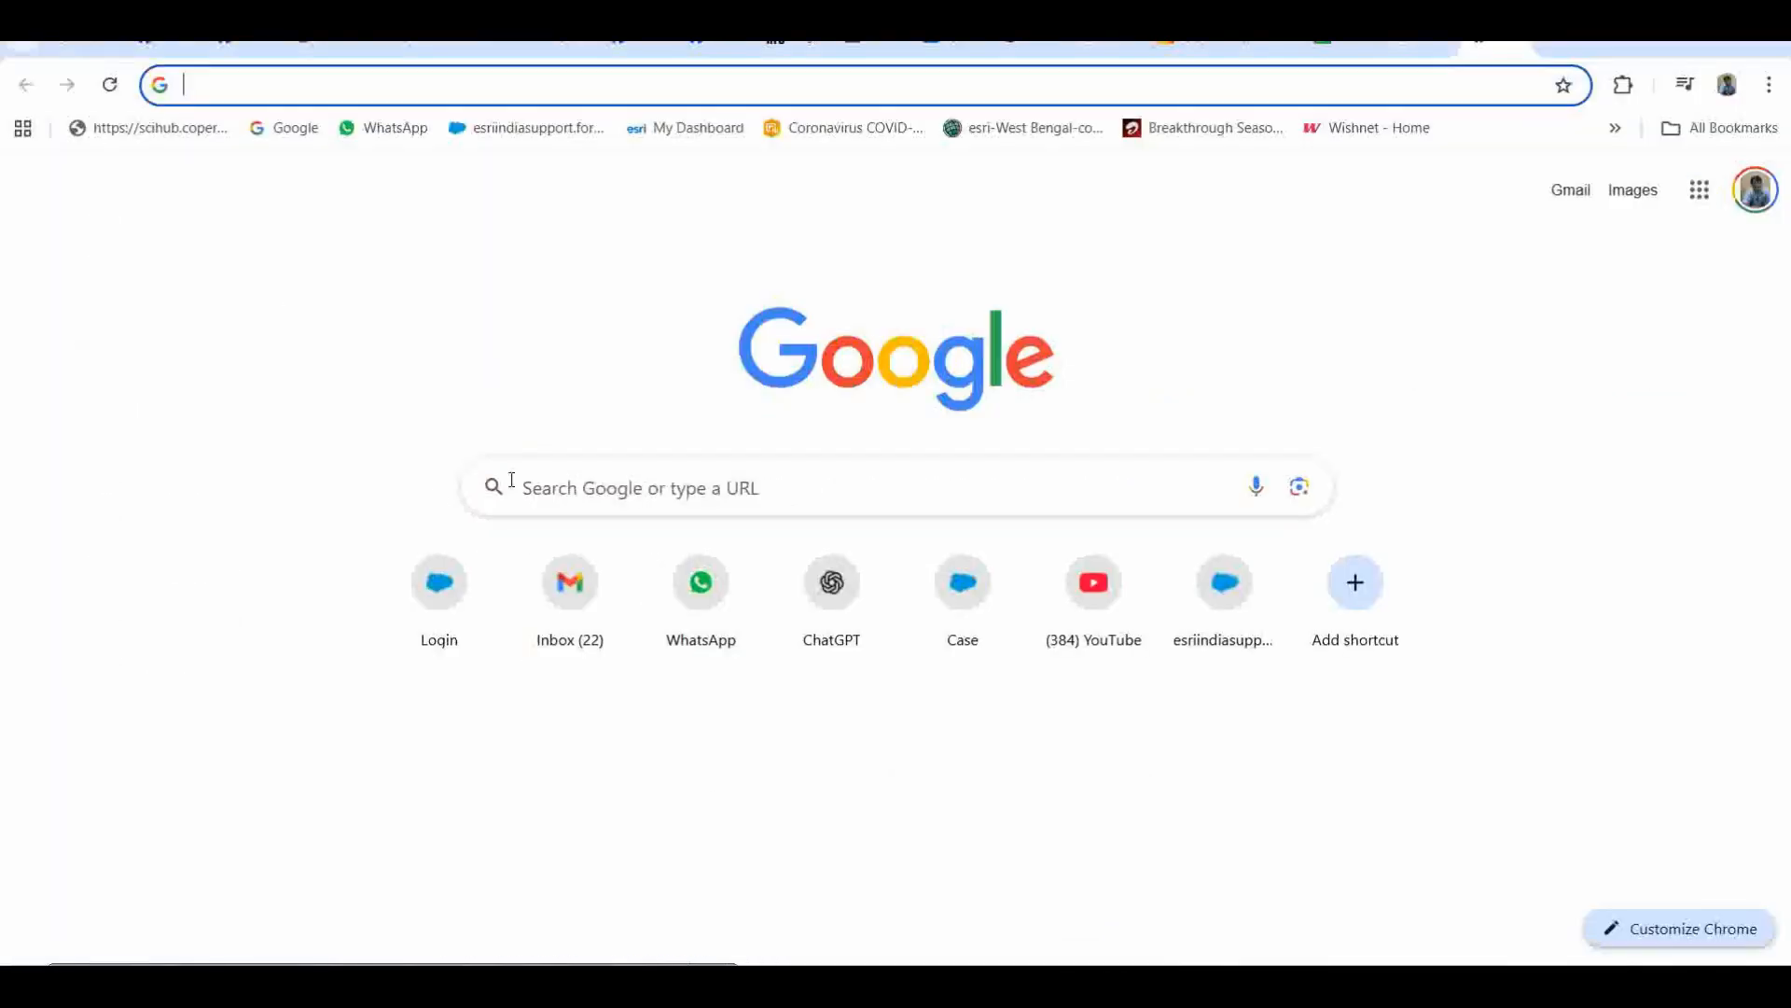
pyautogui.click(577, 480)
pyautogui.write('sentinel 5p data download')
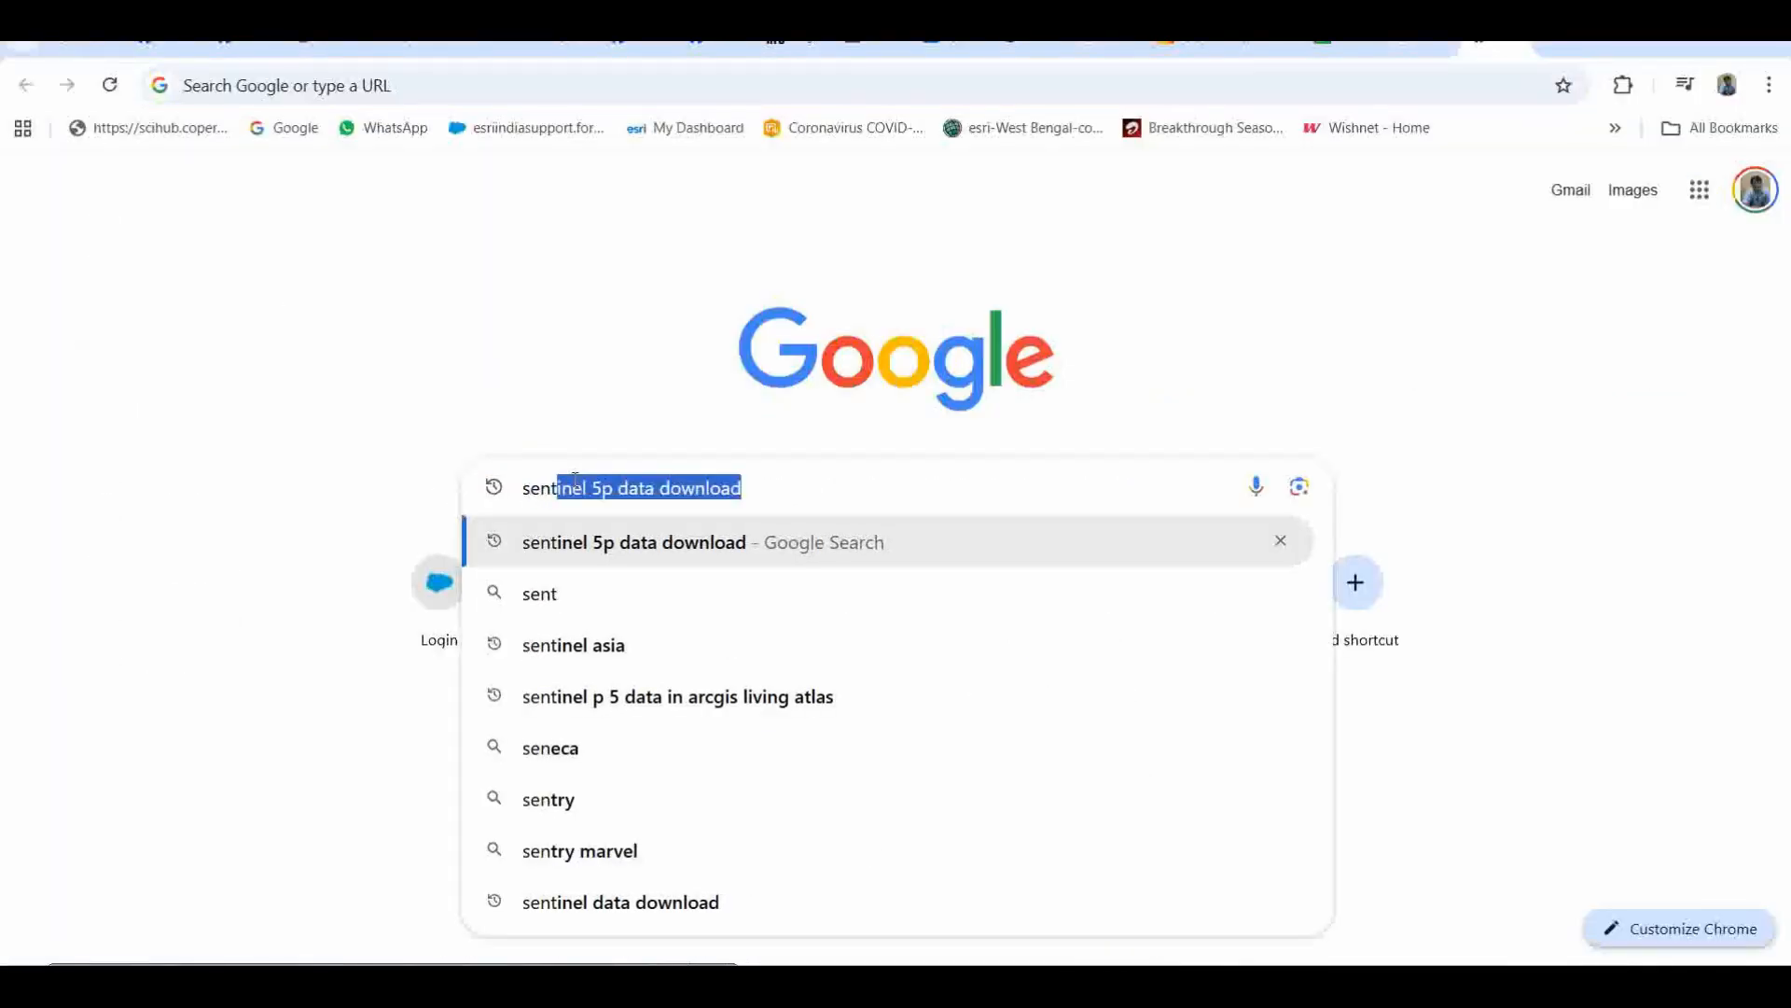
pyautogui.press('Return')
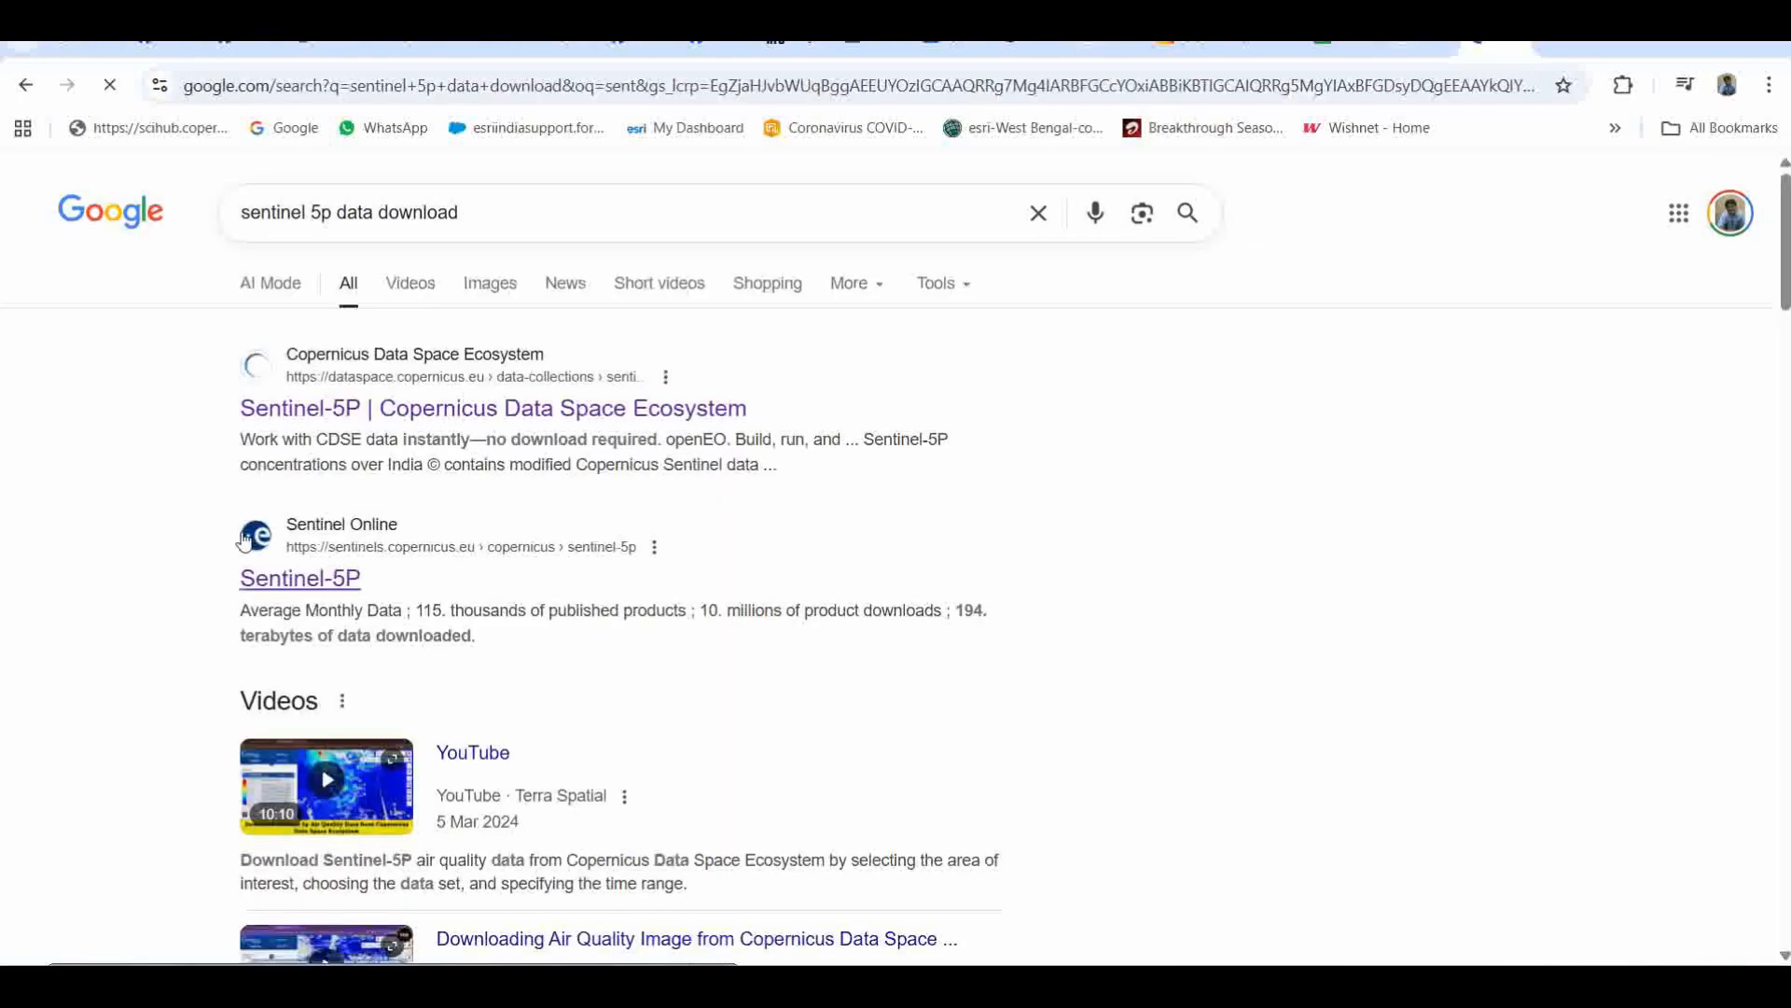
# Step: Open the Copernicus Data Space Ecosystem Sentinel-5P result in a new tab, retrying the address until the page loads
pyautogui.rightClick(445, 412)
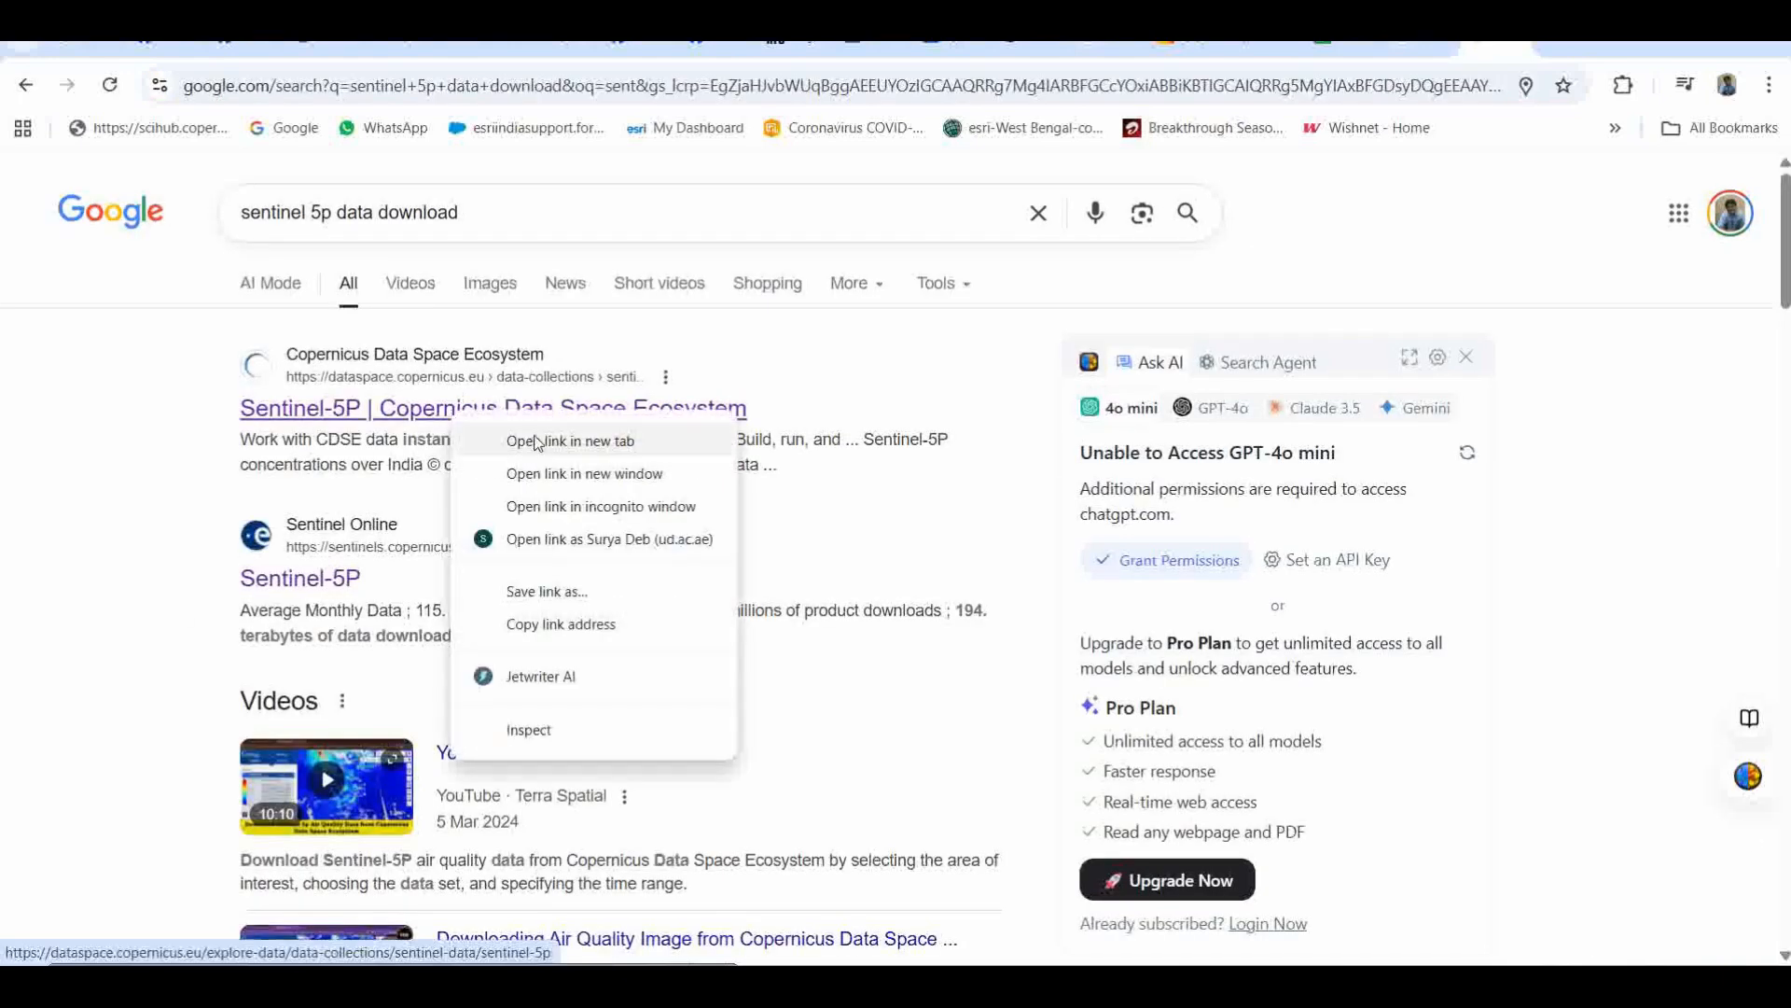
pyautogui.click(523, 437)
pyautogui.click(1498, 46)
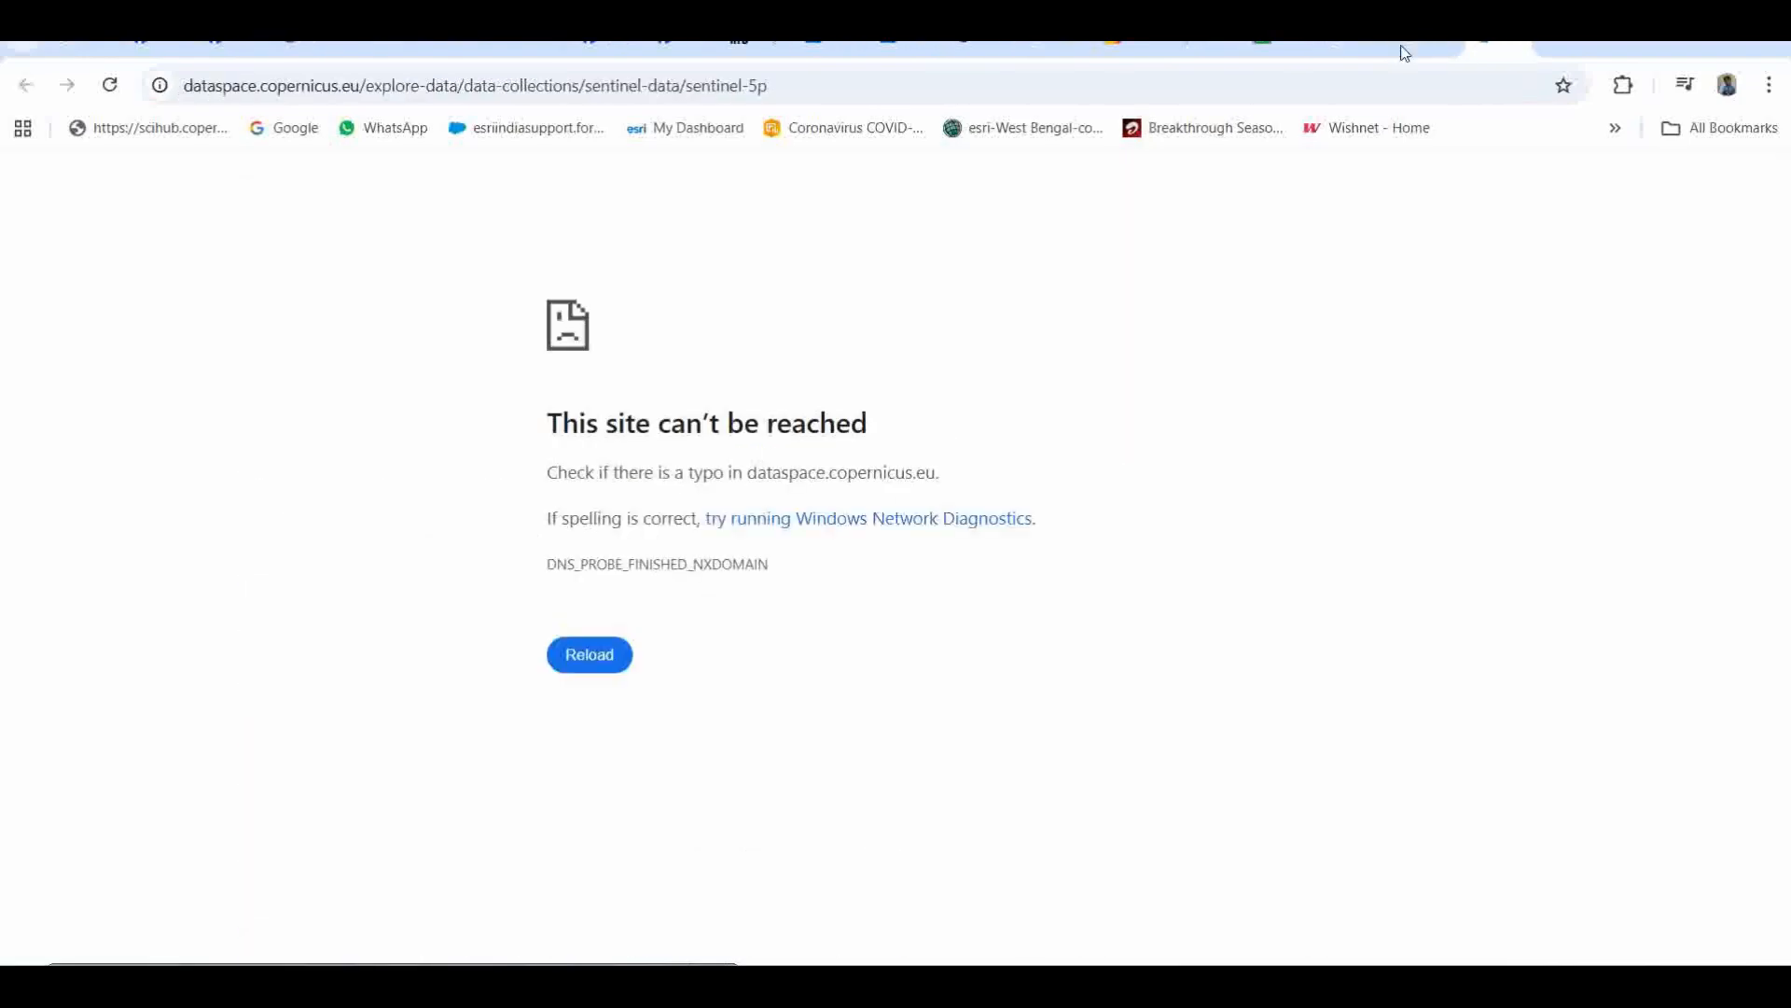
pyautogui.click(1179, 88)
pyautogui.press('Return')
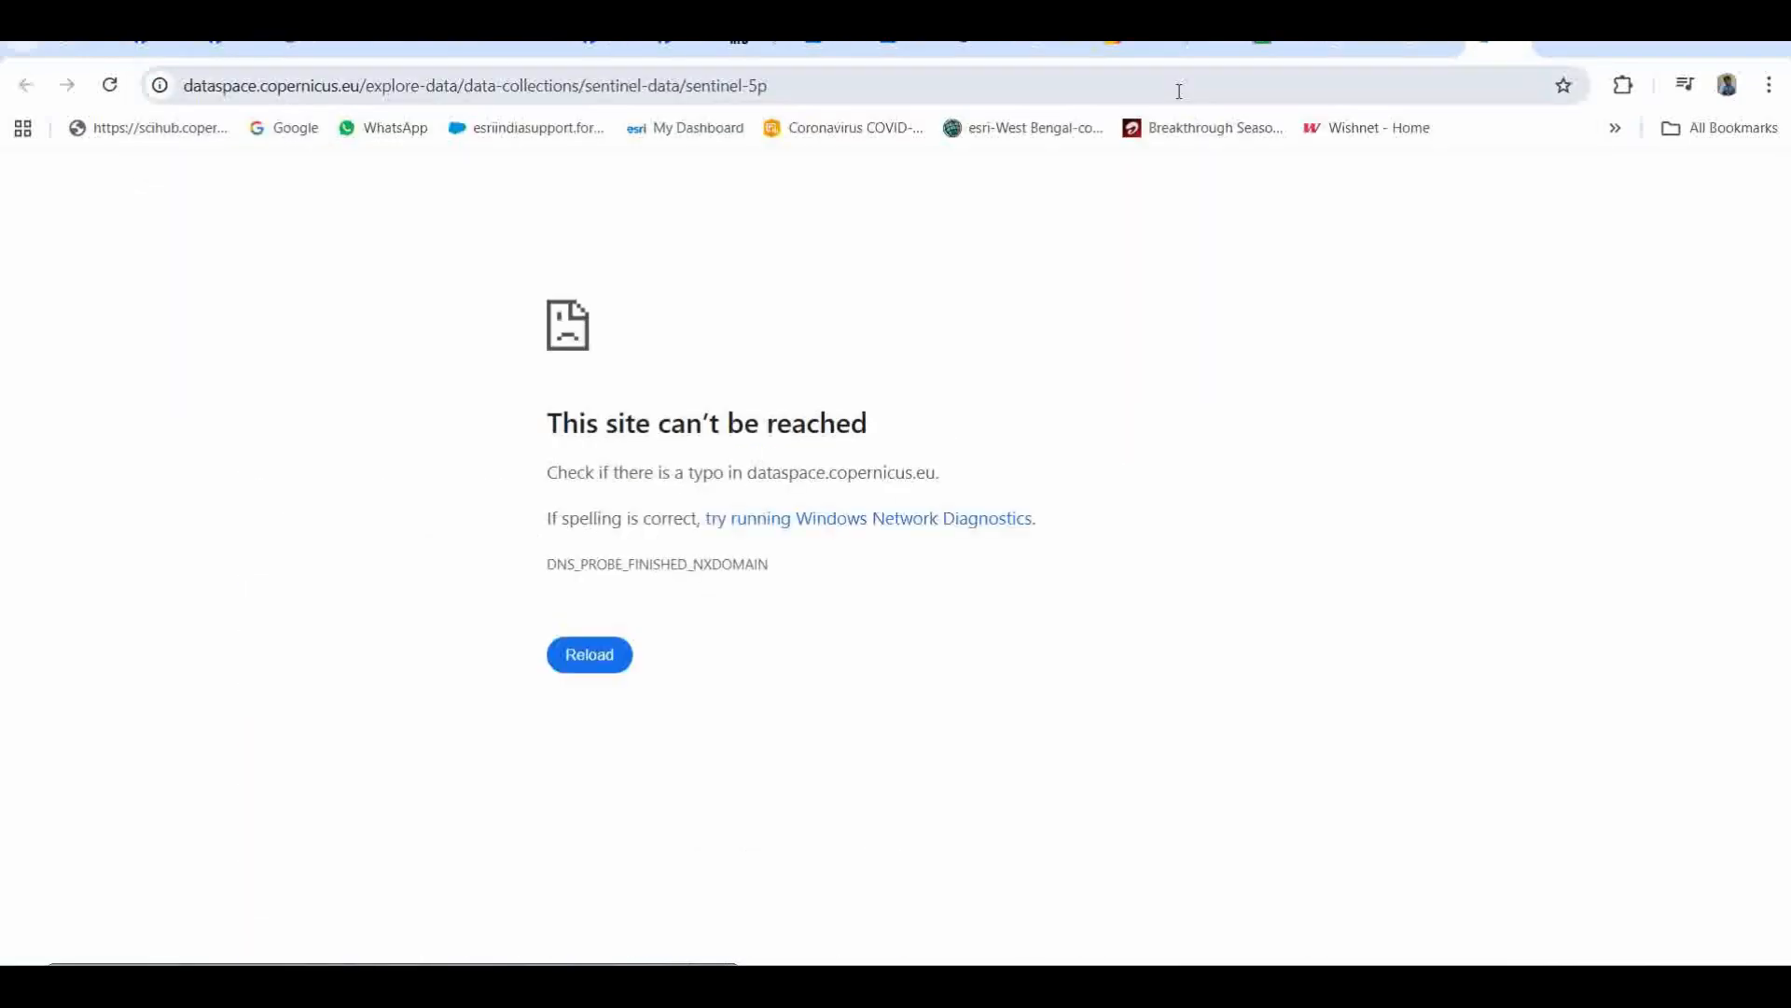
pyautogui.click(787, 84)
pyautogui.press('Return')
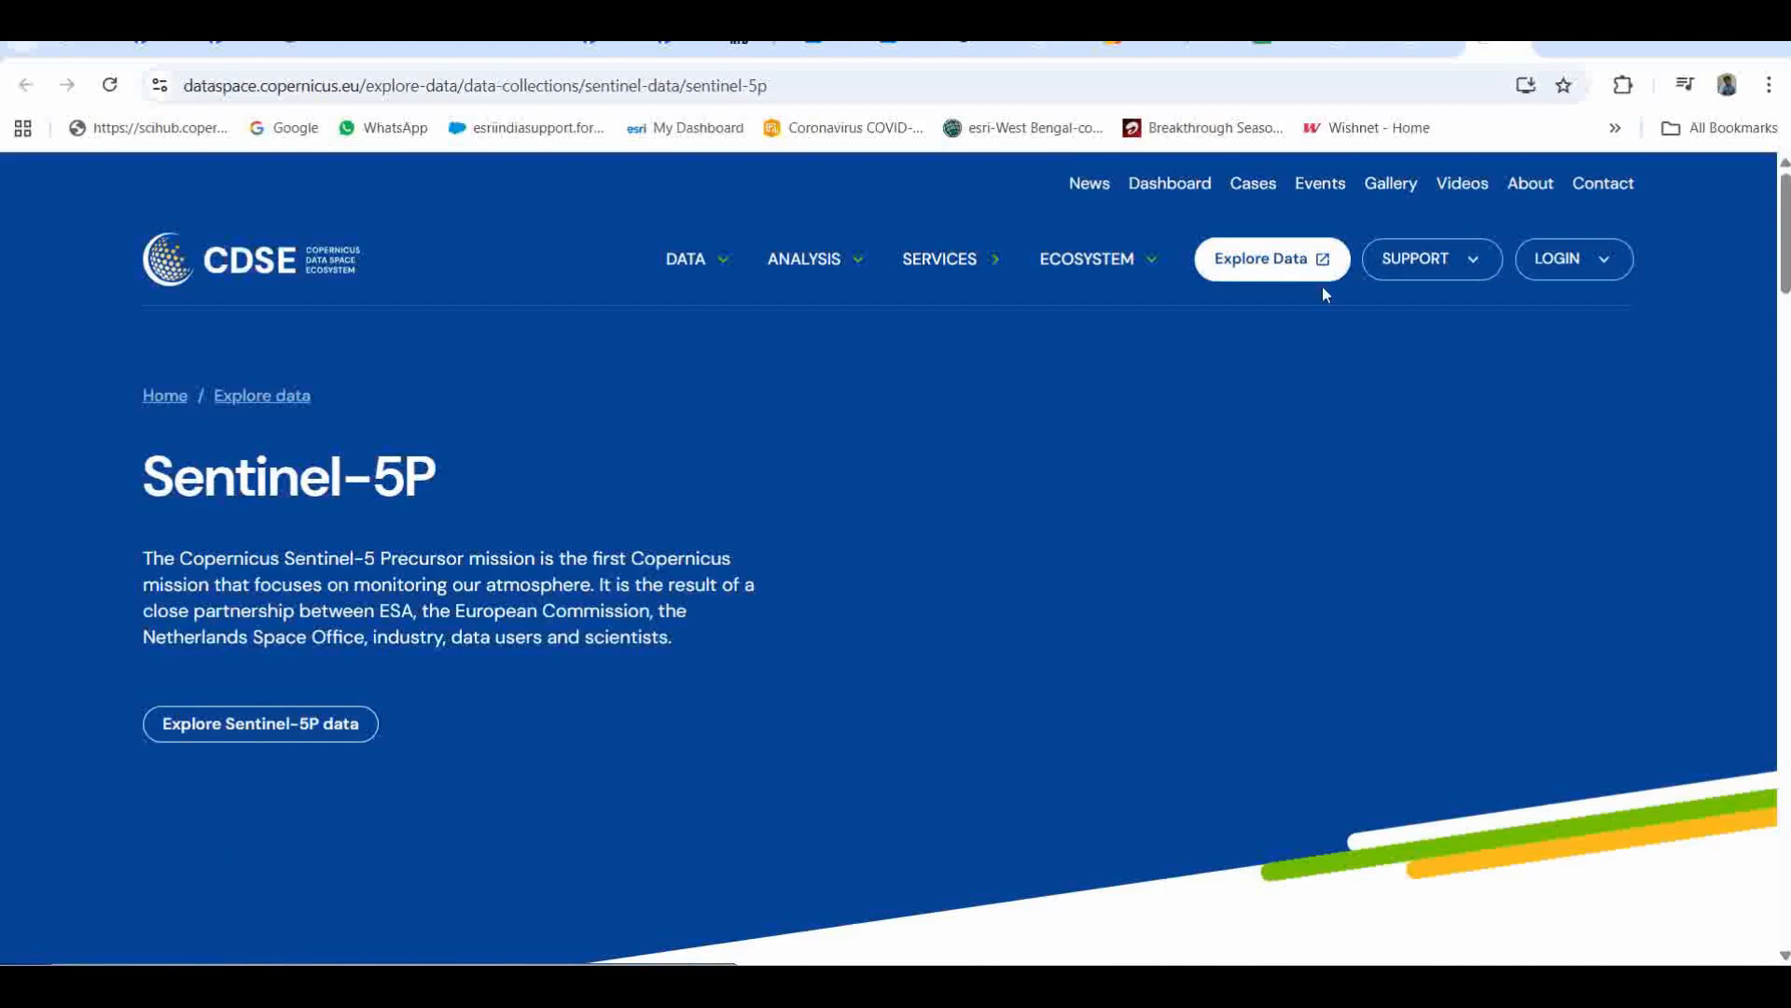
# Step: Open the Copernicus Browser through Explore Data, reloading as needed, and log in with the saved account credentials
pyautogui.click(1245, 259)
pyautogui.click(1148, 96)
pyautogui.press('Return')
pyautogui.click(931, 89)
pyautogui.press('Return')
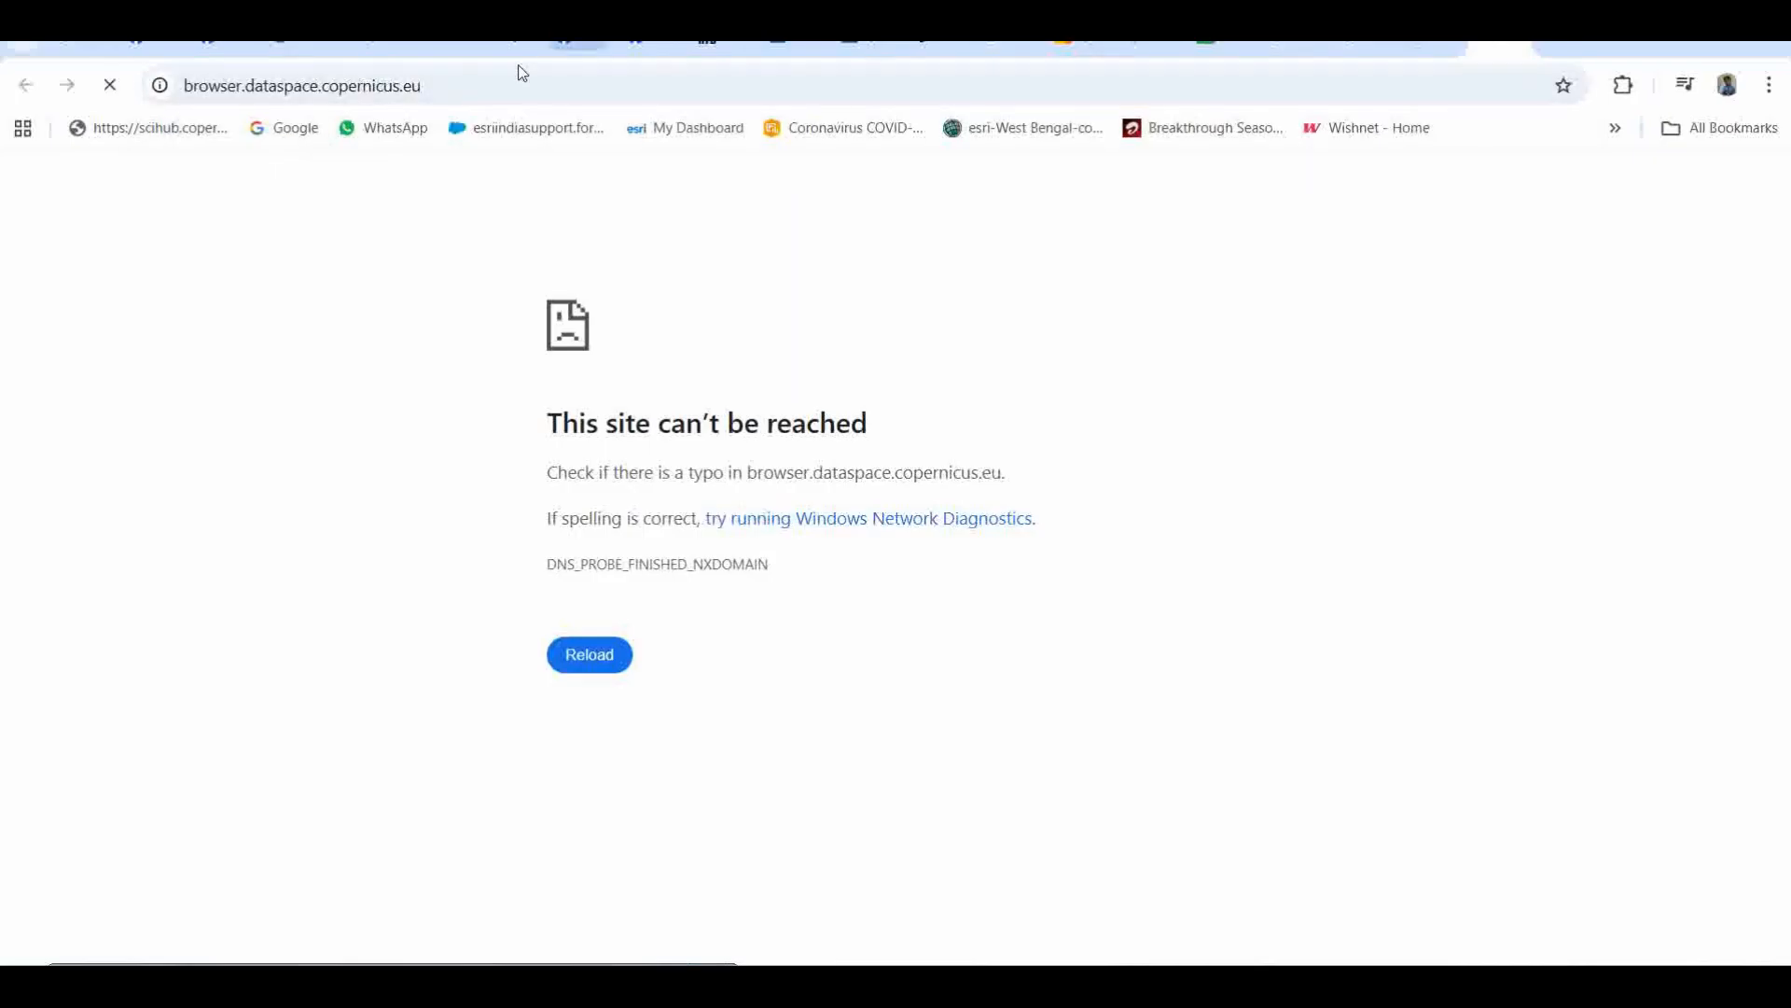
pyautogui.click(505, 97)
pyautogui.press('Return')
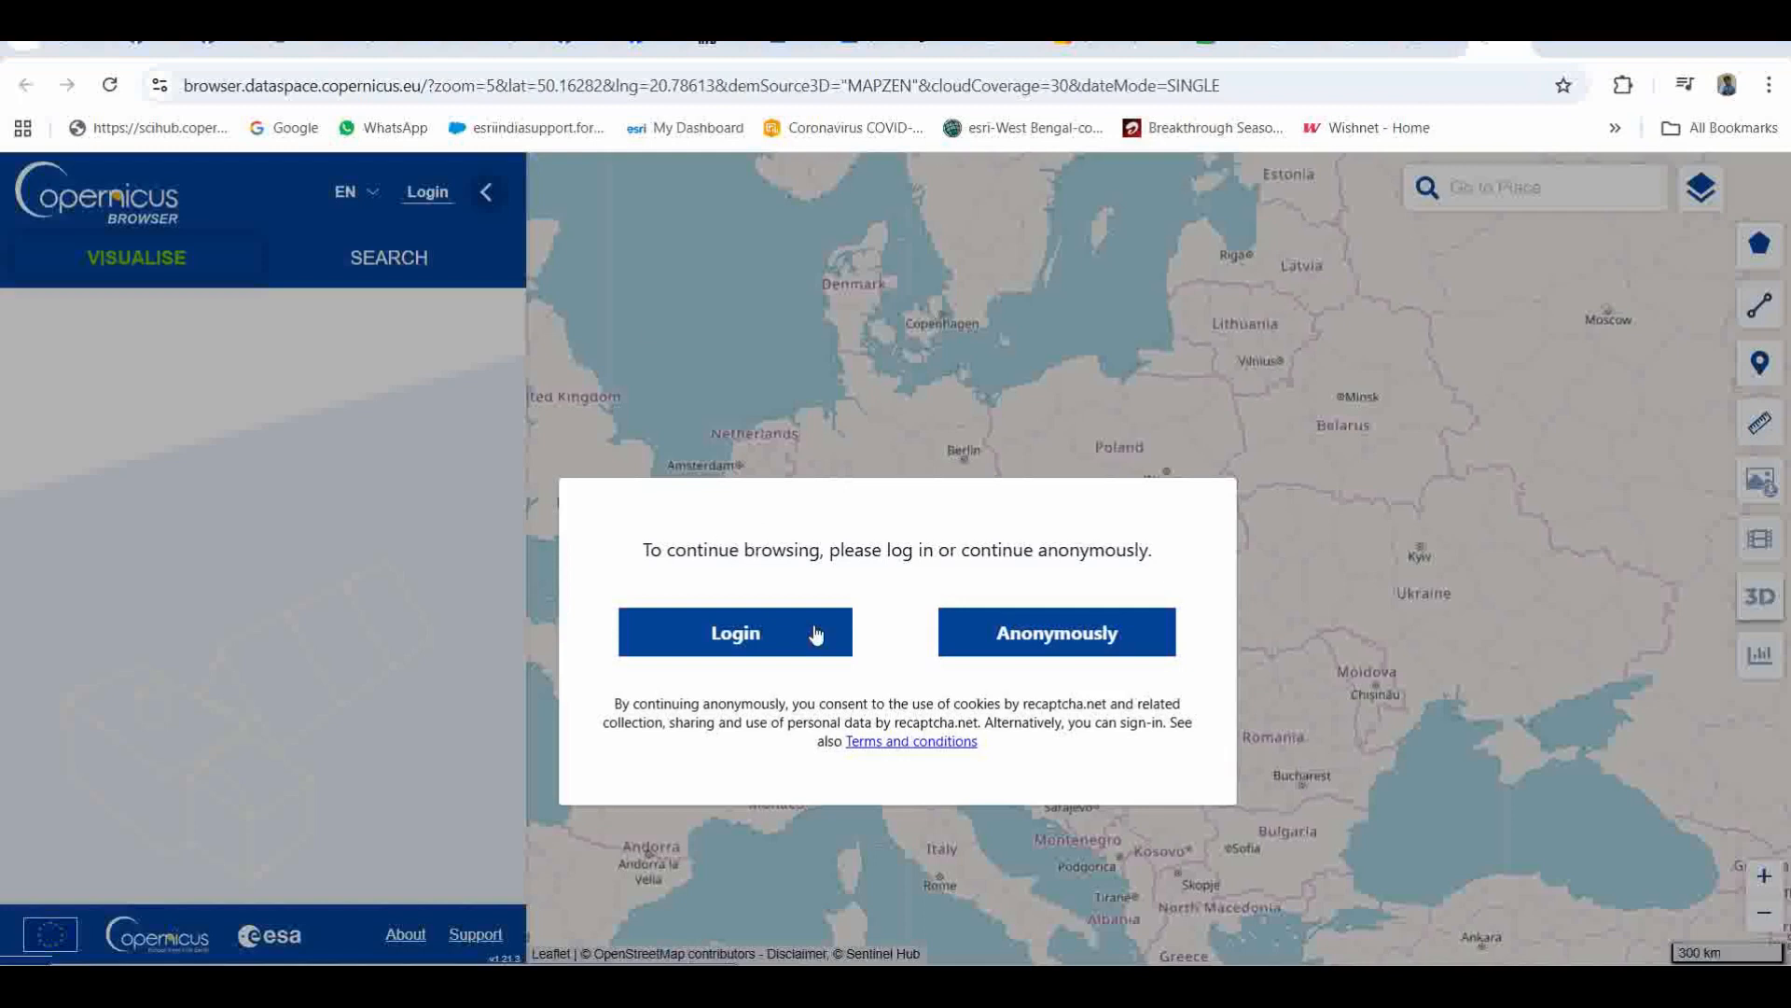
pyautogui.click(737, 636)
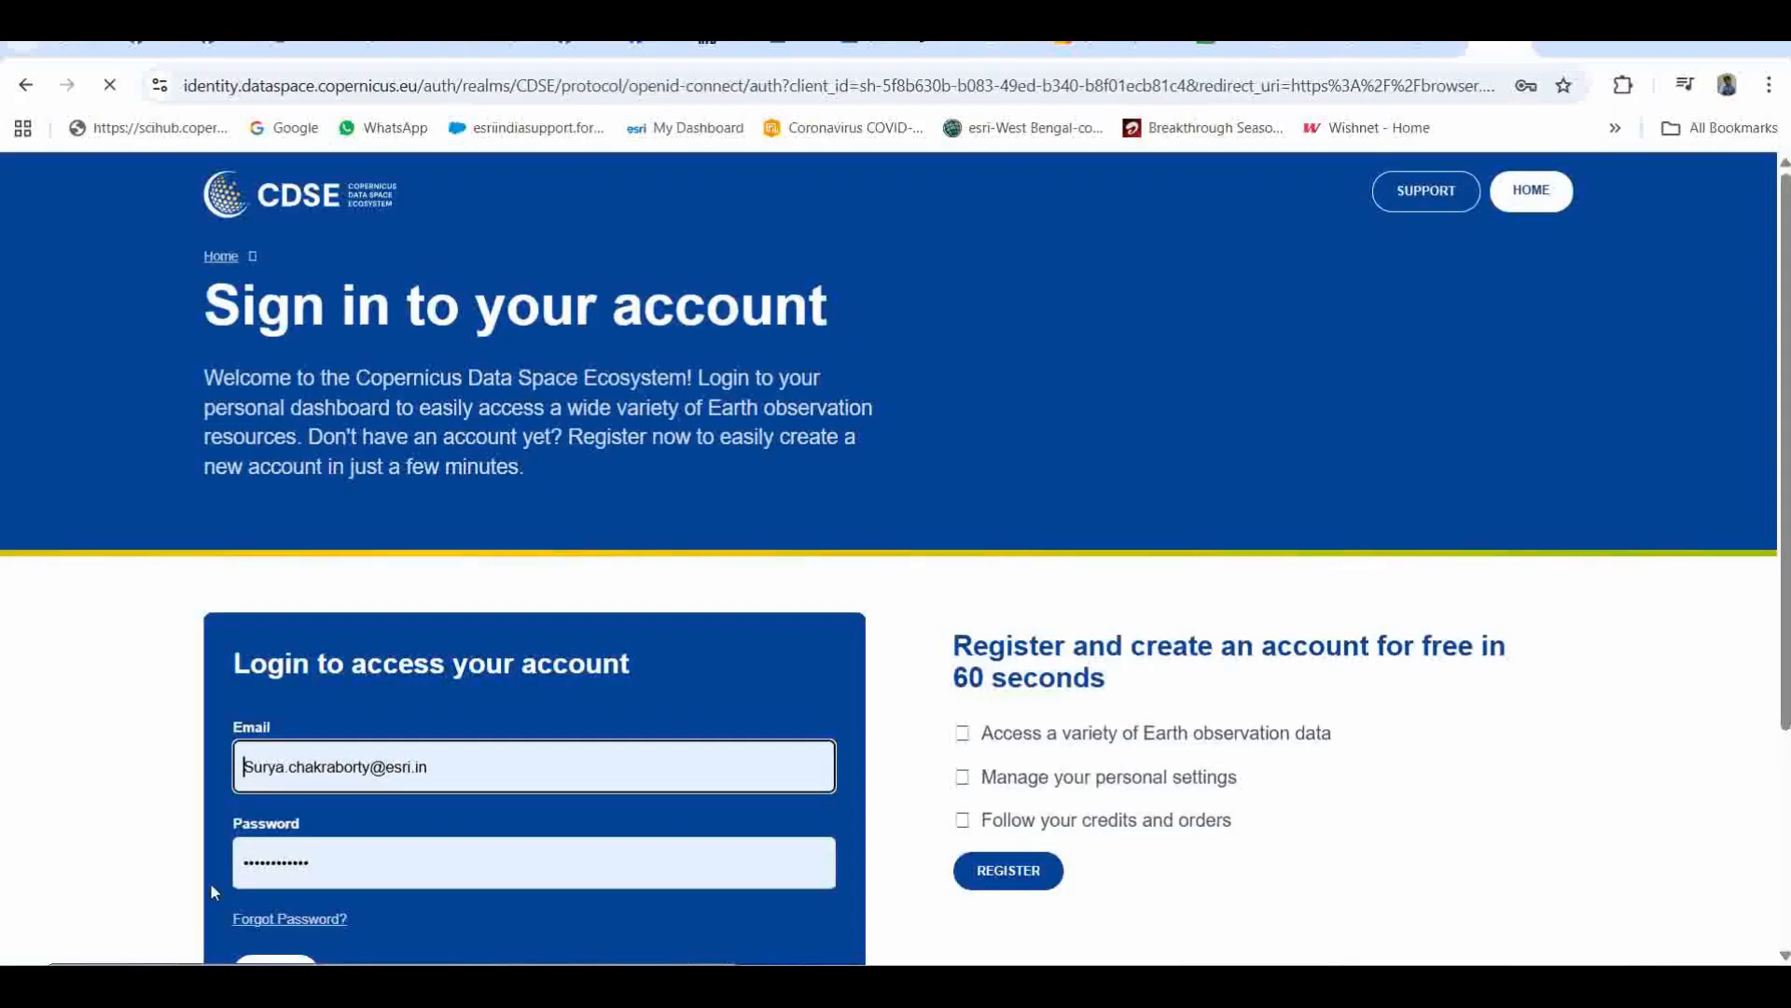
pyautogui.scroll(-3, 120, 779)
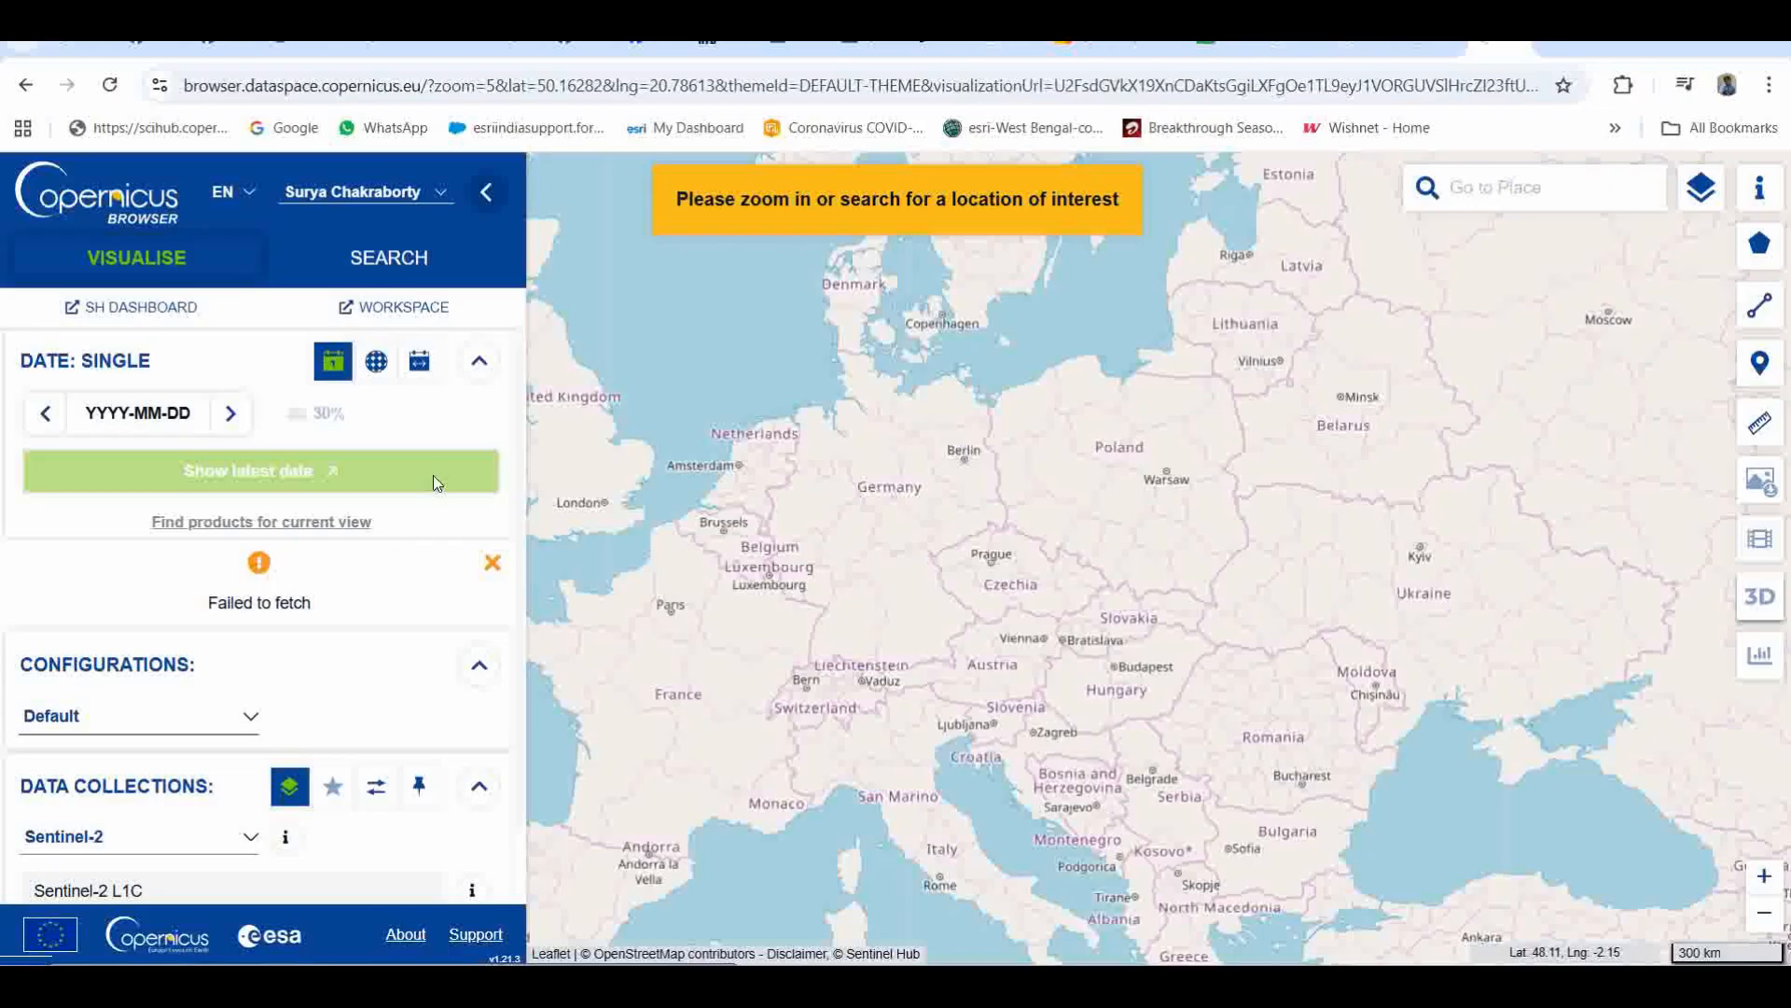
# Step: In search mode, draw a rectangular area of interest of about 2,656,591 km² from Kuwait across the UAE and Oman
pyautogui.click(396, 268)
pyautogui.moveTo(1237, 645); pyautogui.dragTo(993, 345)
pyautogui.moveTo(1408, 698); pyautogui.dragTo(1015, 679)
pyautogui.moveTo(1451, 789); pyautogui.dragTo(1164, 610)
pyautogui.moveTo(1332, 667); pyautogui.dragTo(1054, 518)
pyautogui.moveTo(1050, 678); pyautogui.dragTo(1271, 498)
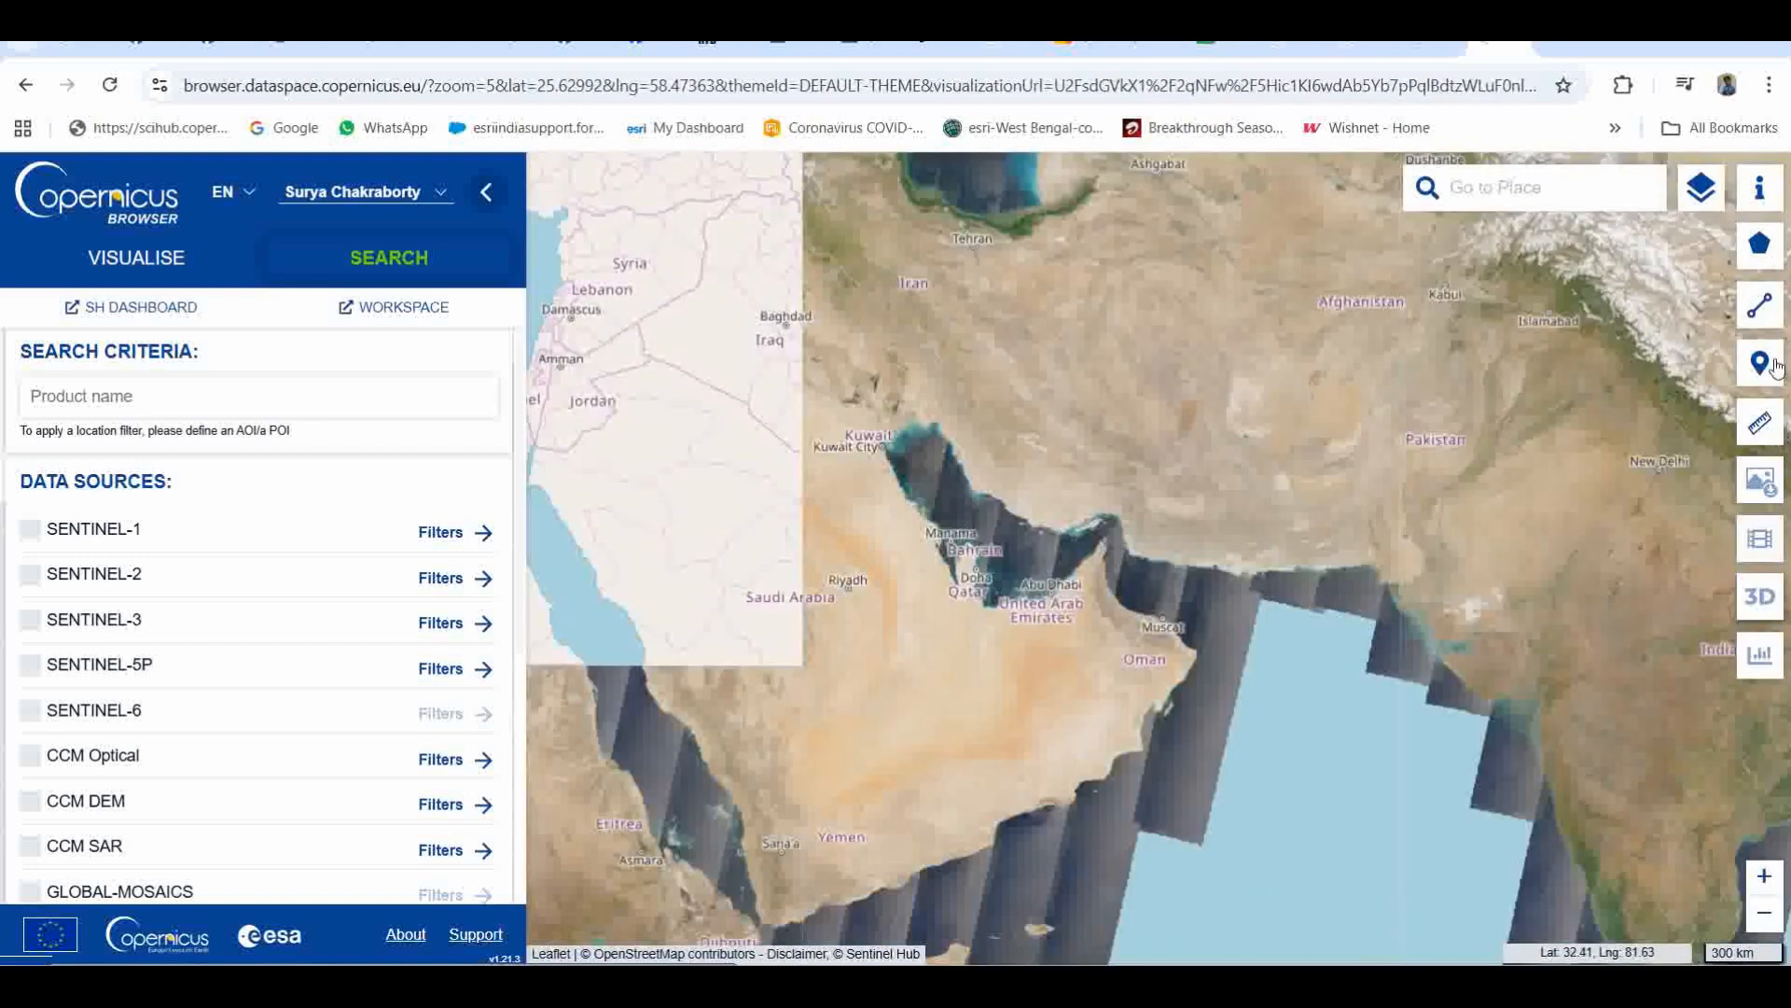
pyautogui.moveTo(1759, 244)
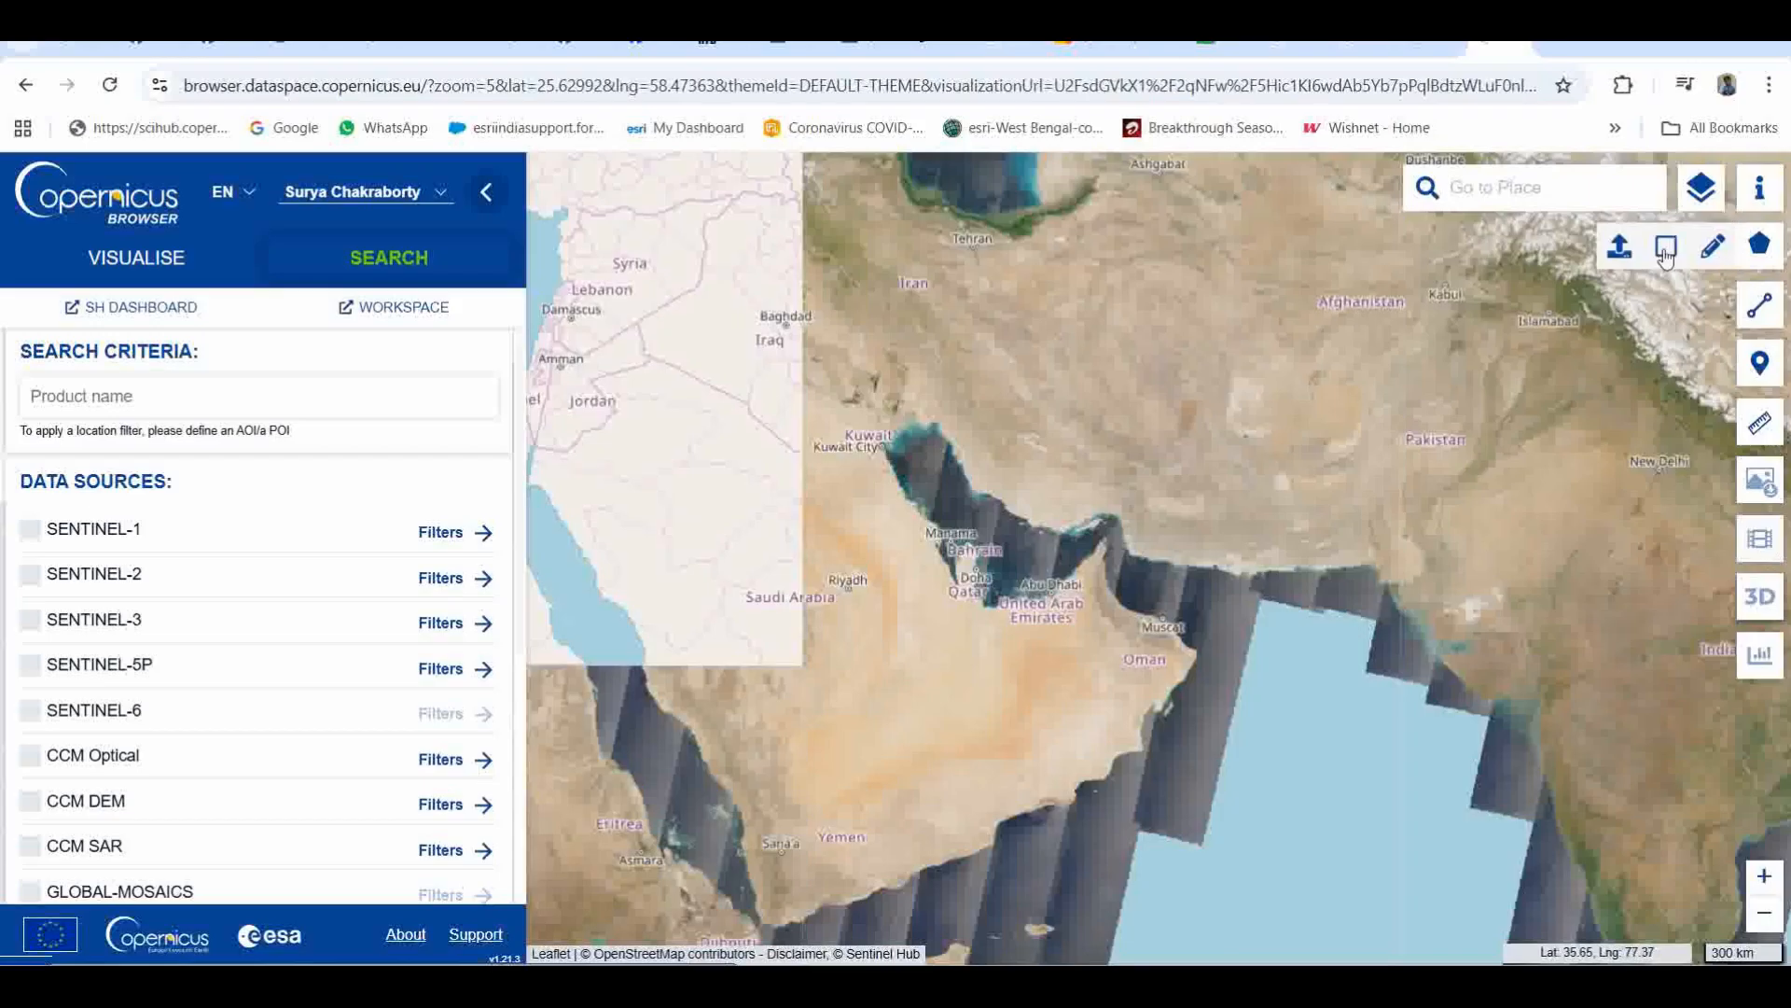
pyautogui.click(1666, 252)
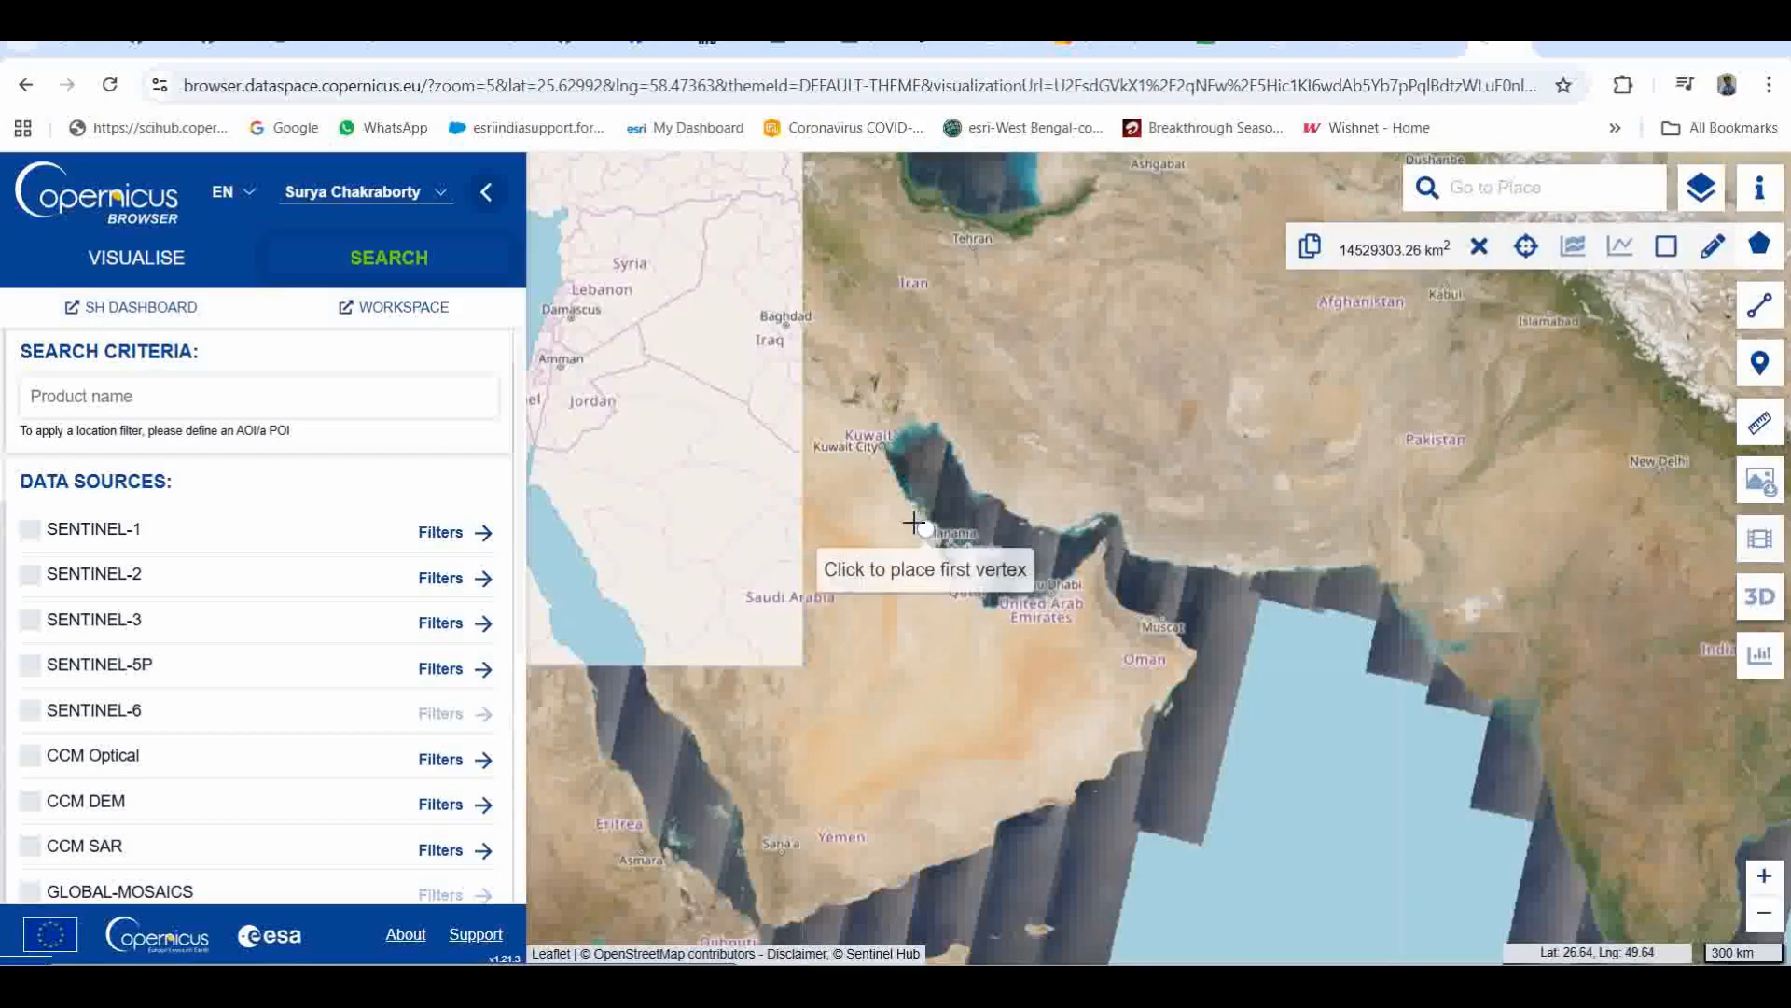
pyautogui.click(846, 413)
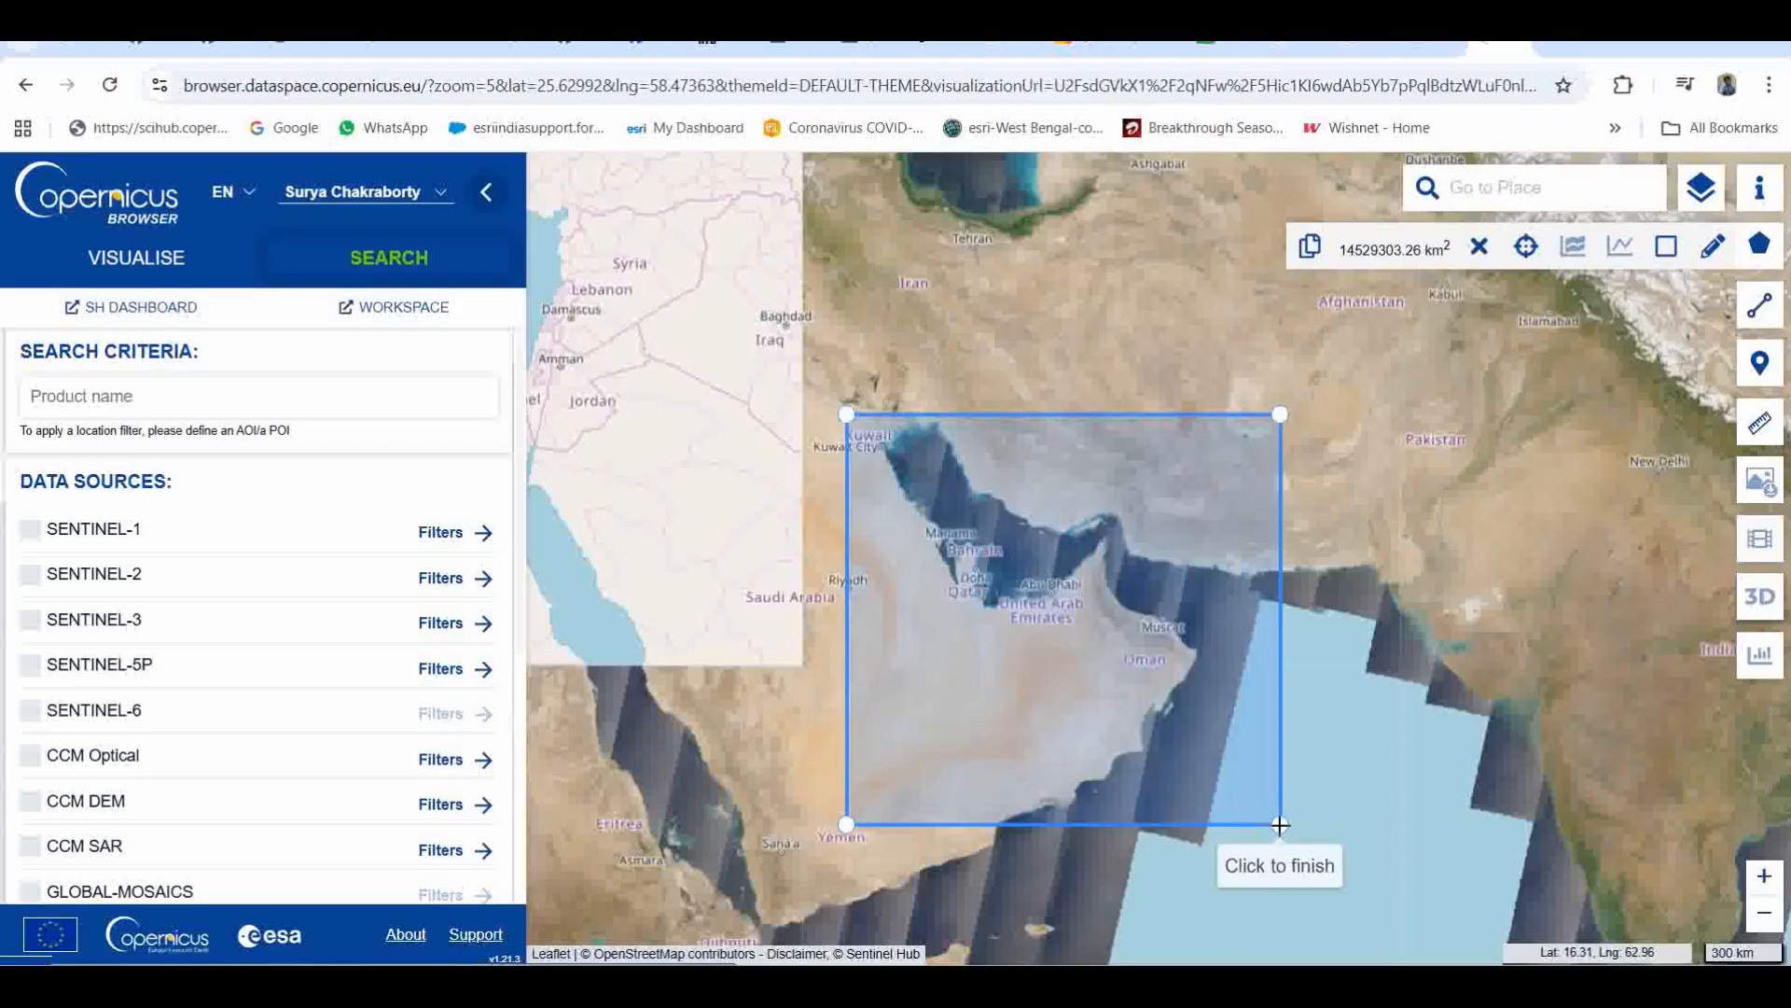
pyautogui.click(1281, 828)
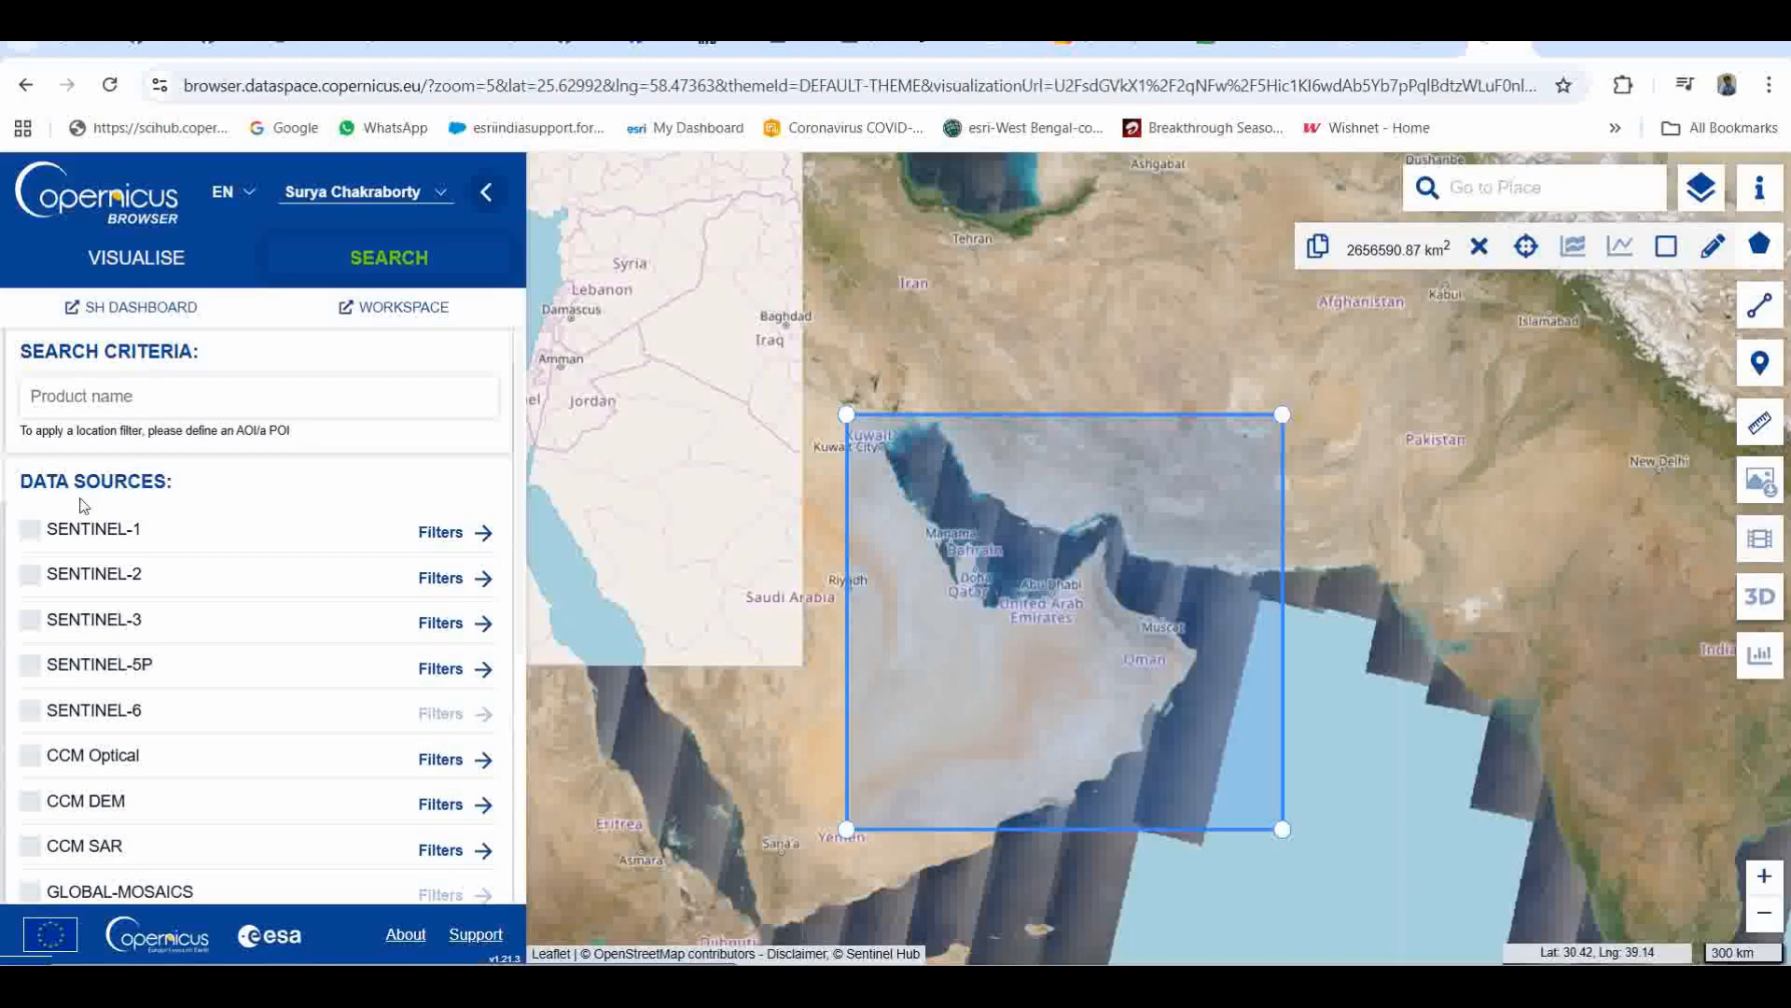
# Step: Select SENTINEL-5P as the data source and review its TROPOMI Level-1 and Level-2 products
pyautogui.scroll(-3, 32, 548)
pyautogui.scroll(2, 33, 548)
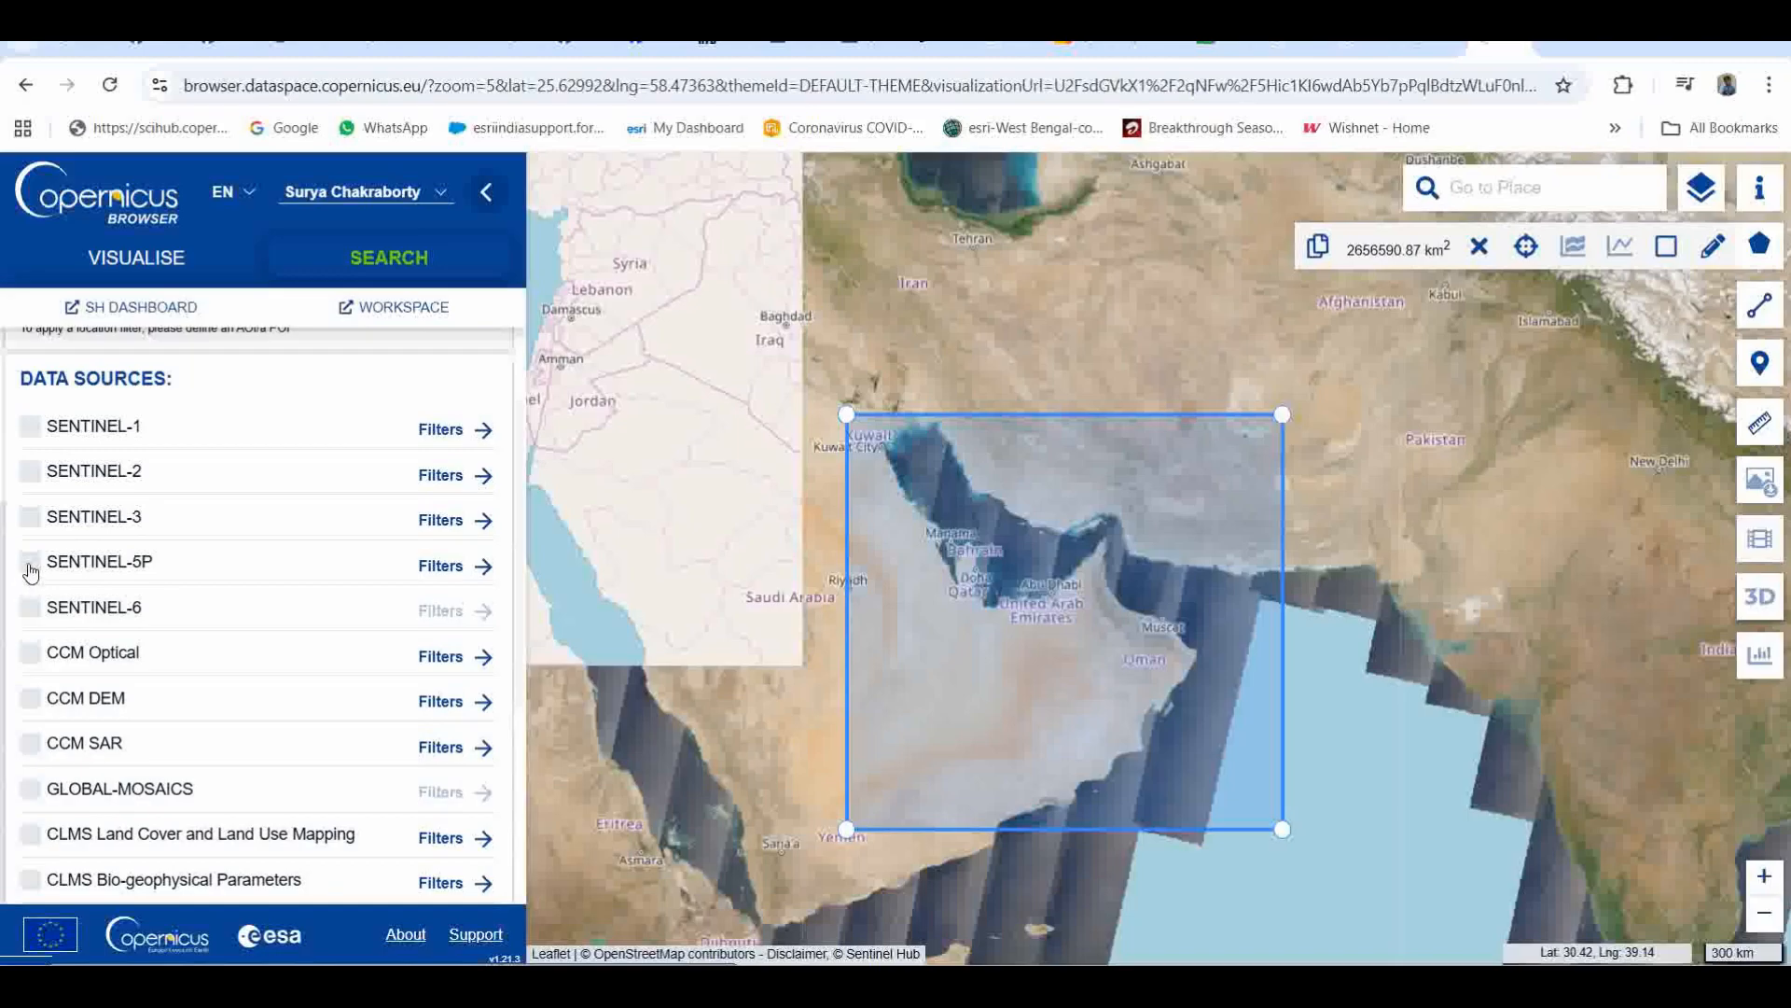
pyautogui.click(31, 564)
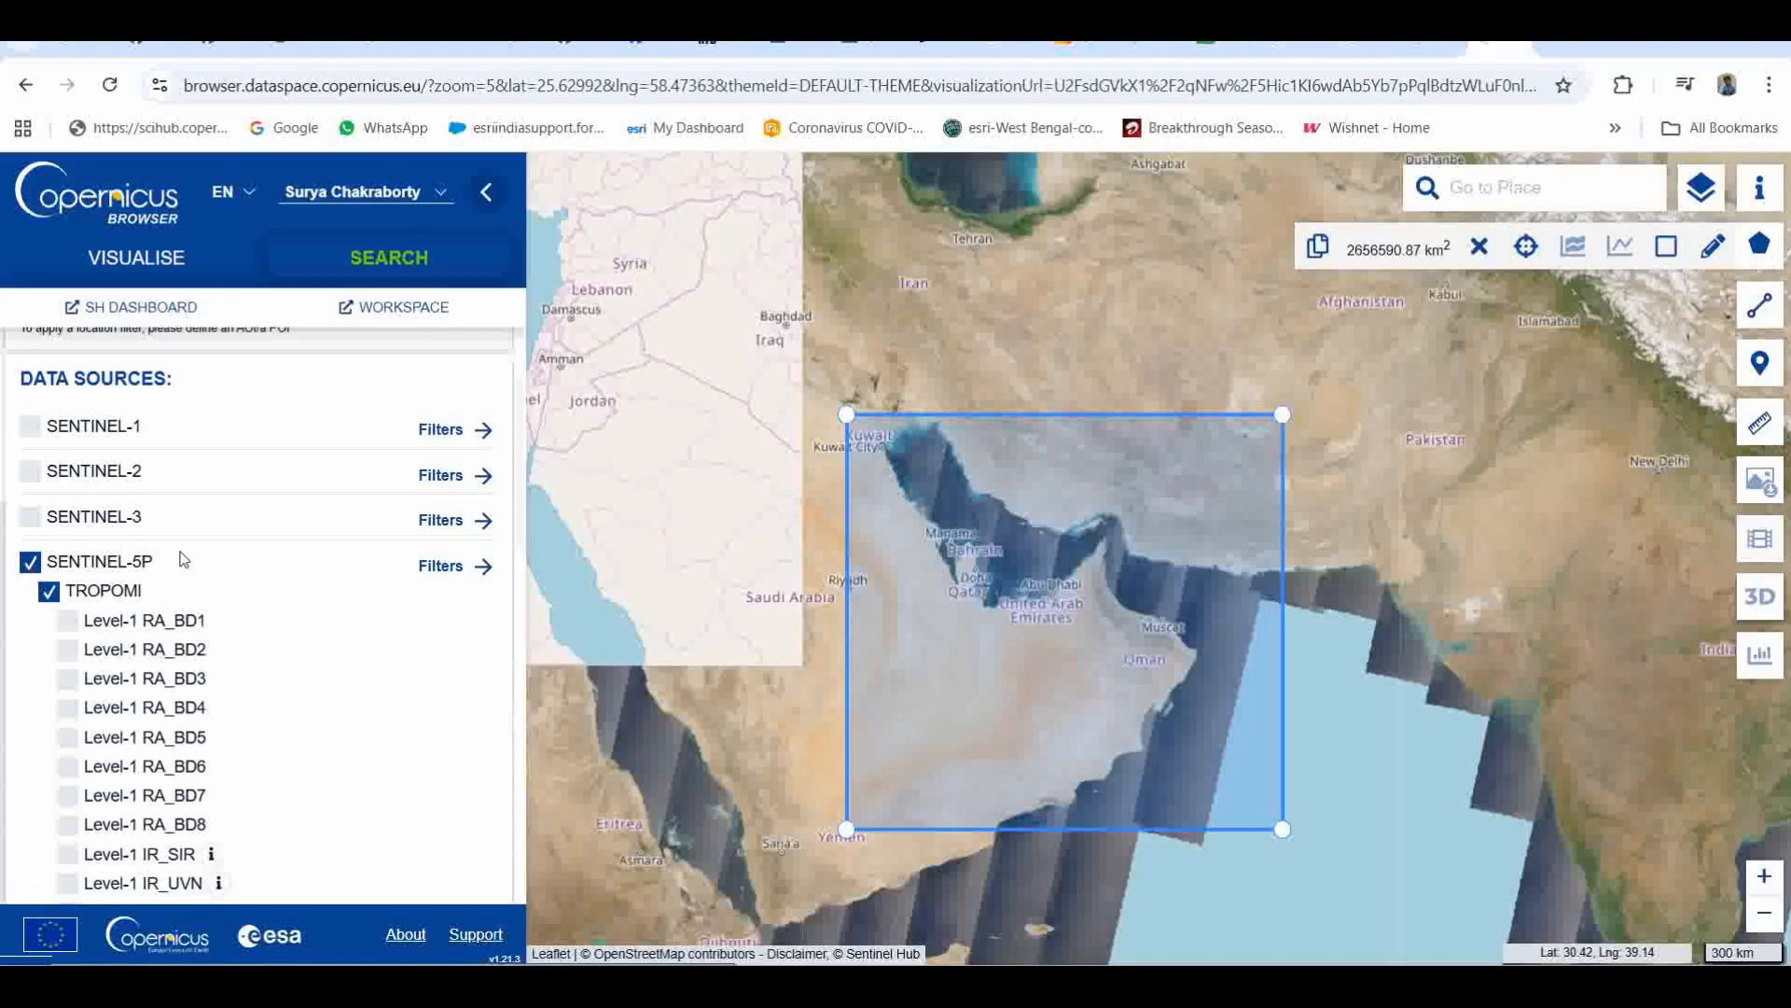
pyautogui.scroll(-2, 187, 560)
pyautogui.scroll(-4, 295, 685)
pyautogui.scroll(-1, 35, 668)
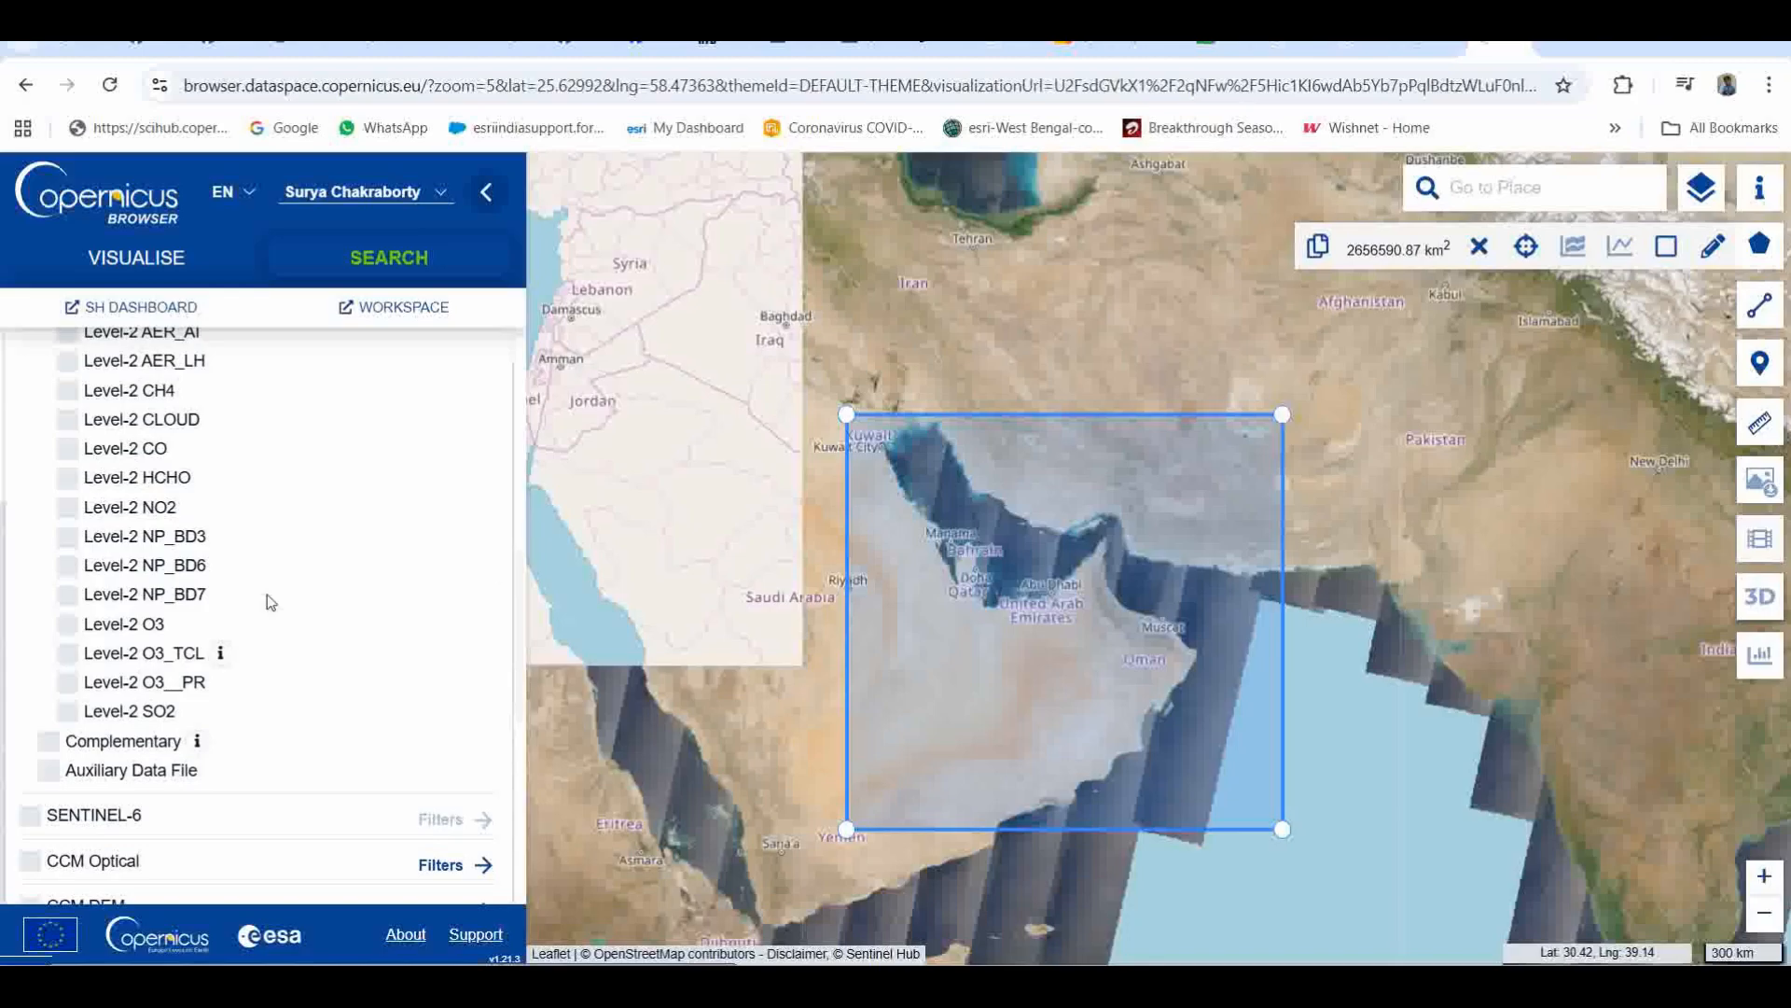
pyautogui.scroll(4, 56, 597)
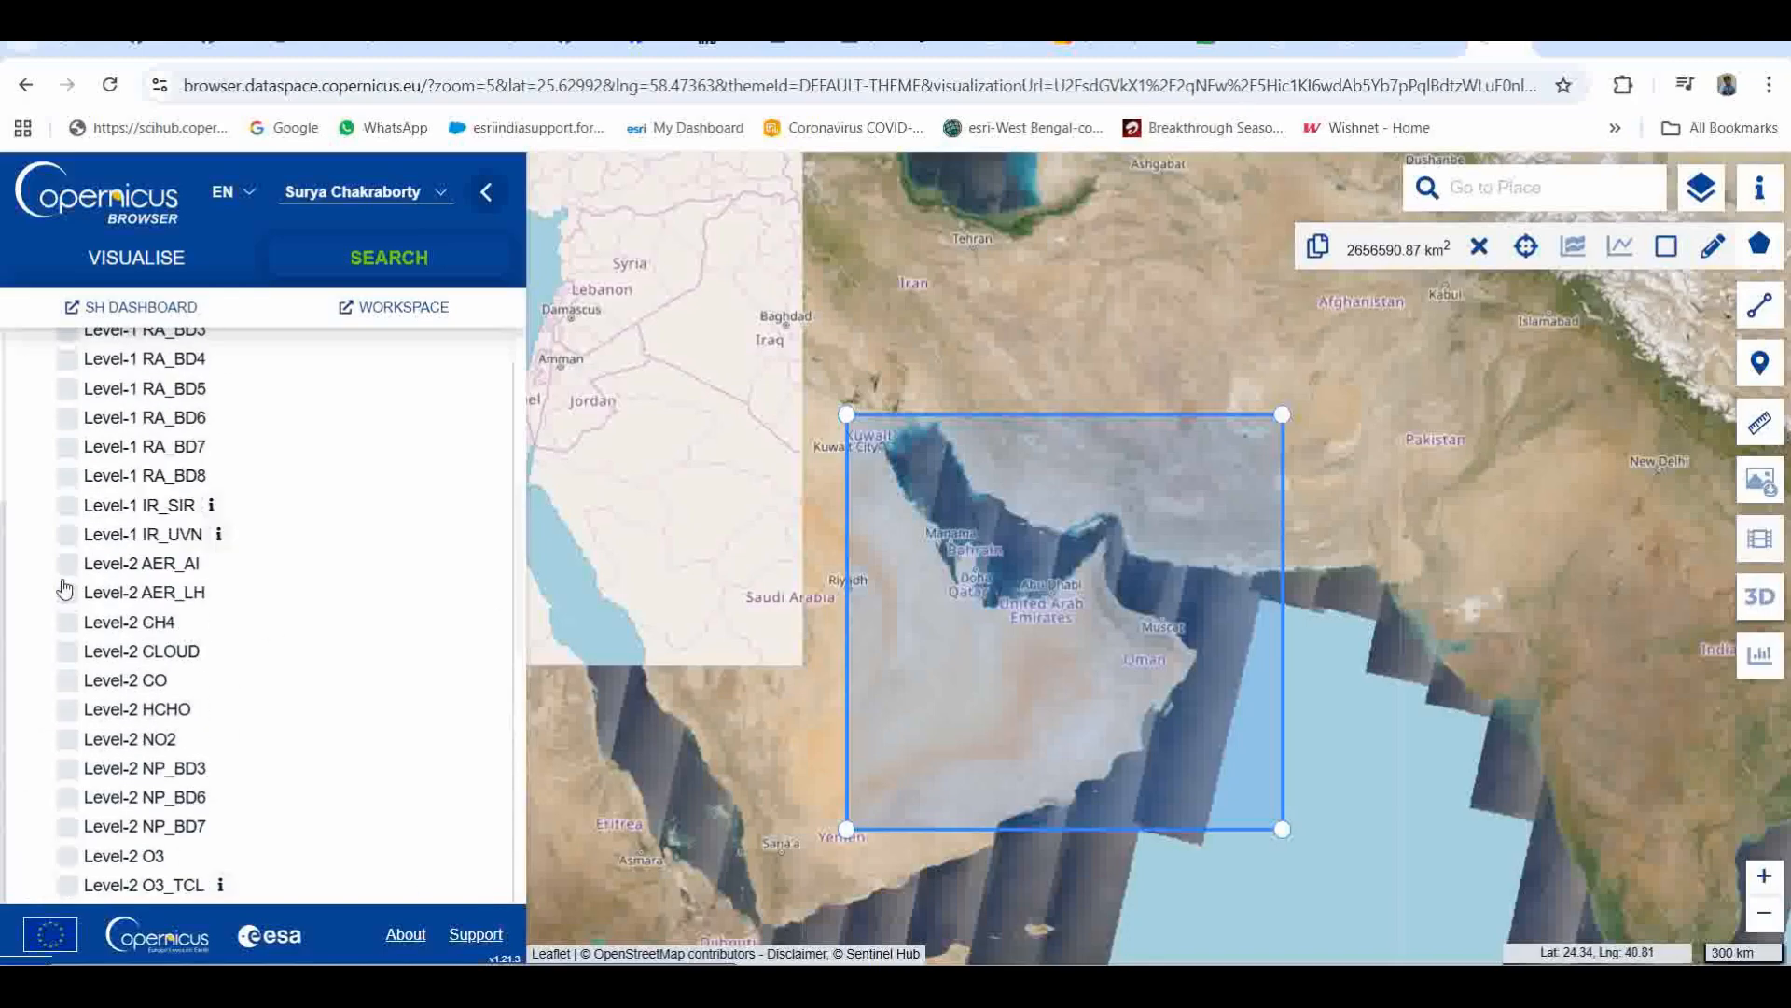
pyautogui.scroll(-8, 32, 516)
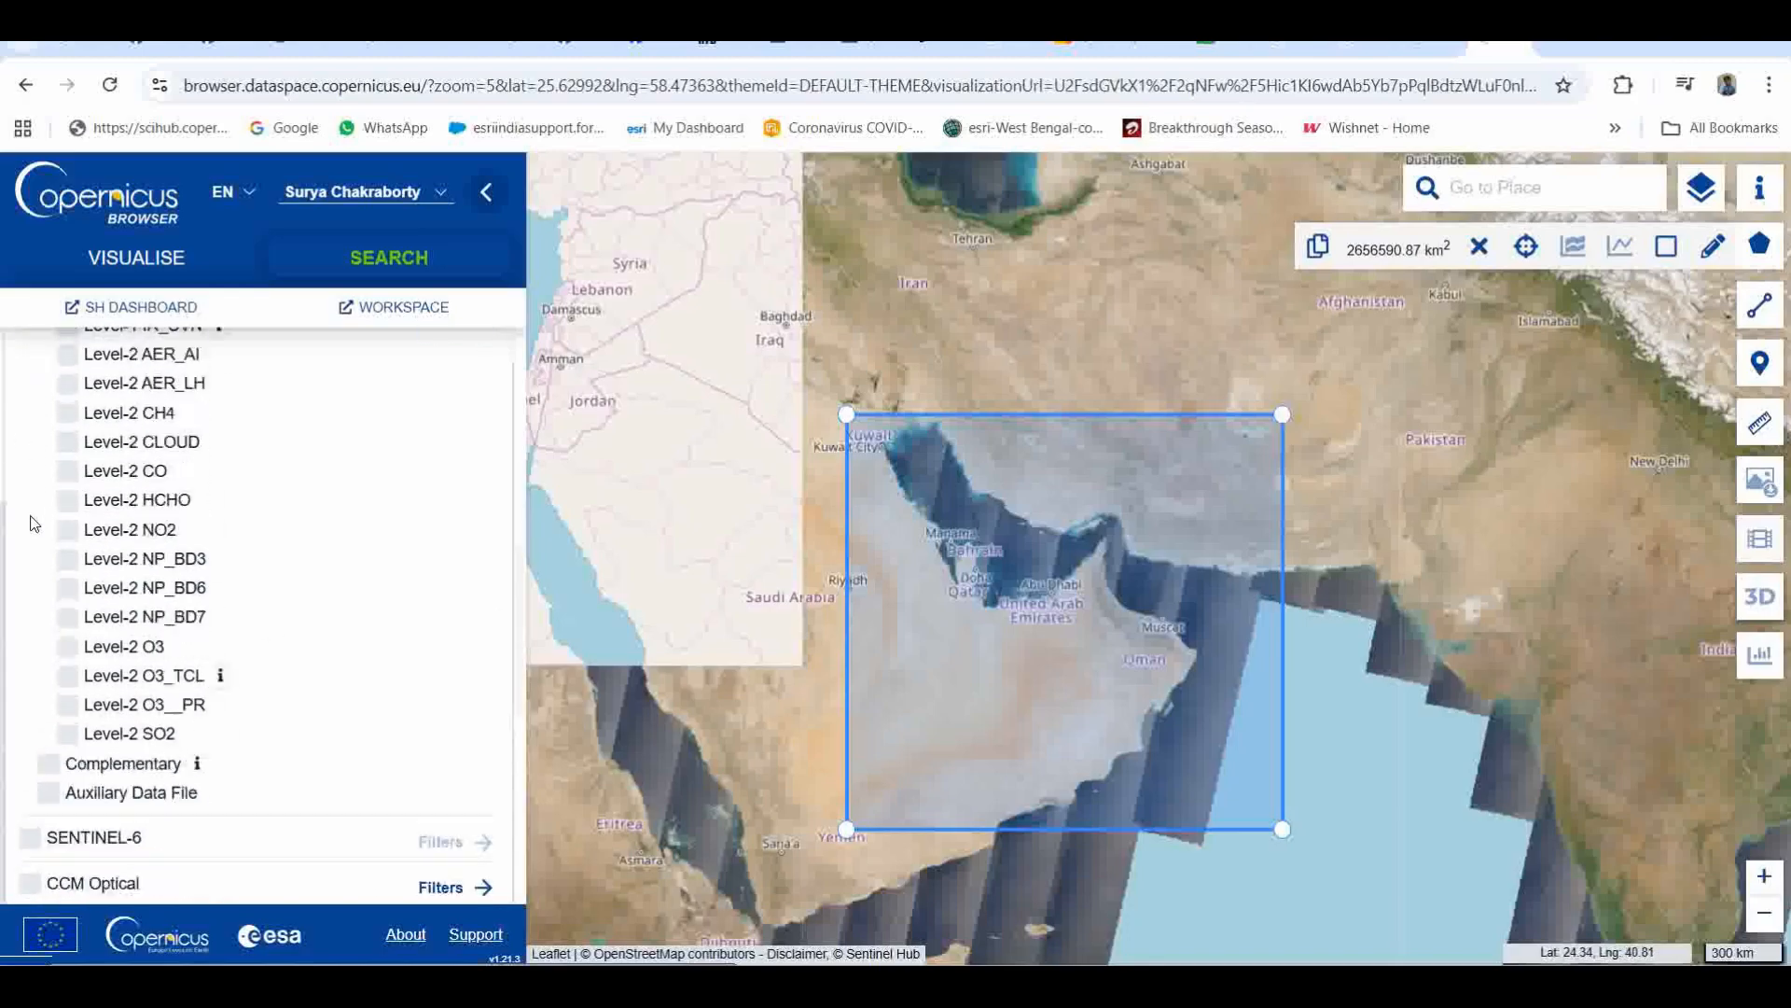
# Step: Set the start date of the search time range to 2025-01-01
pyautogui.scroll(-3, 31, 529)
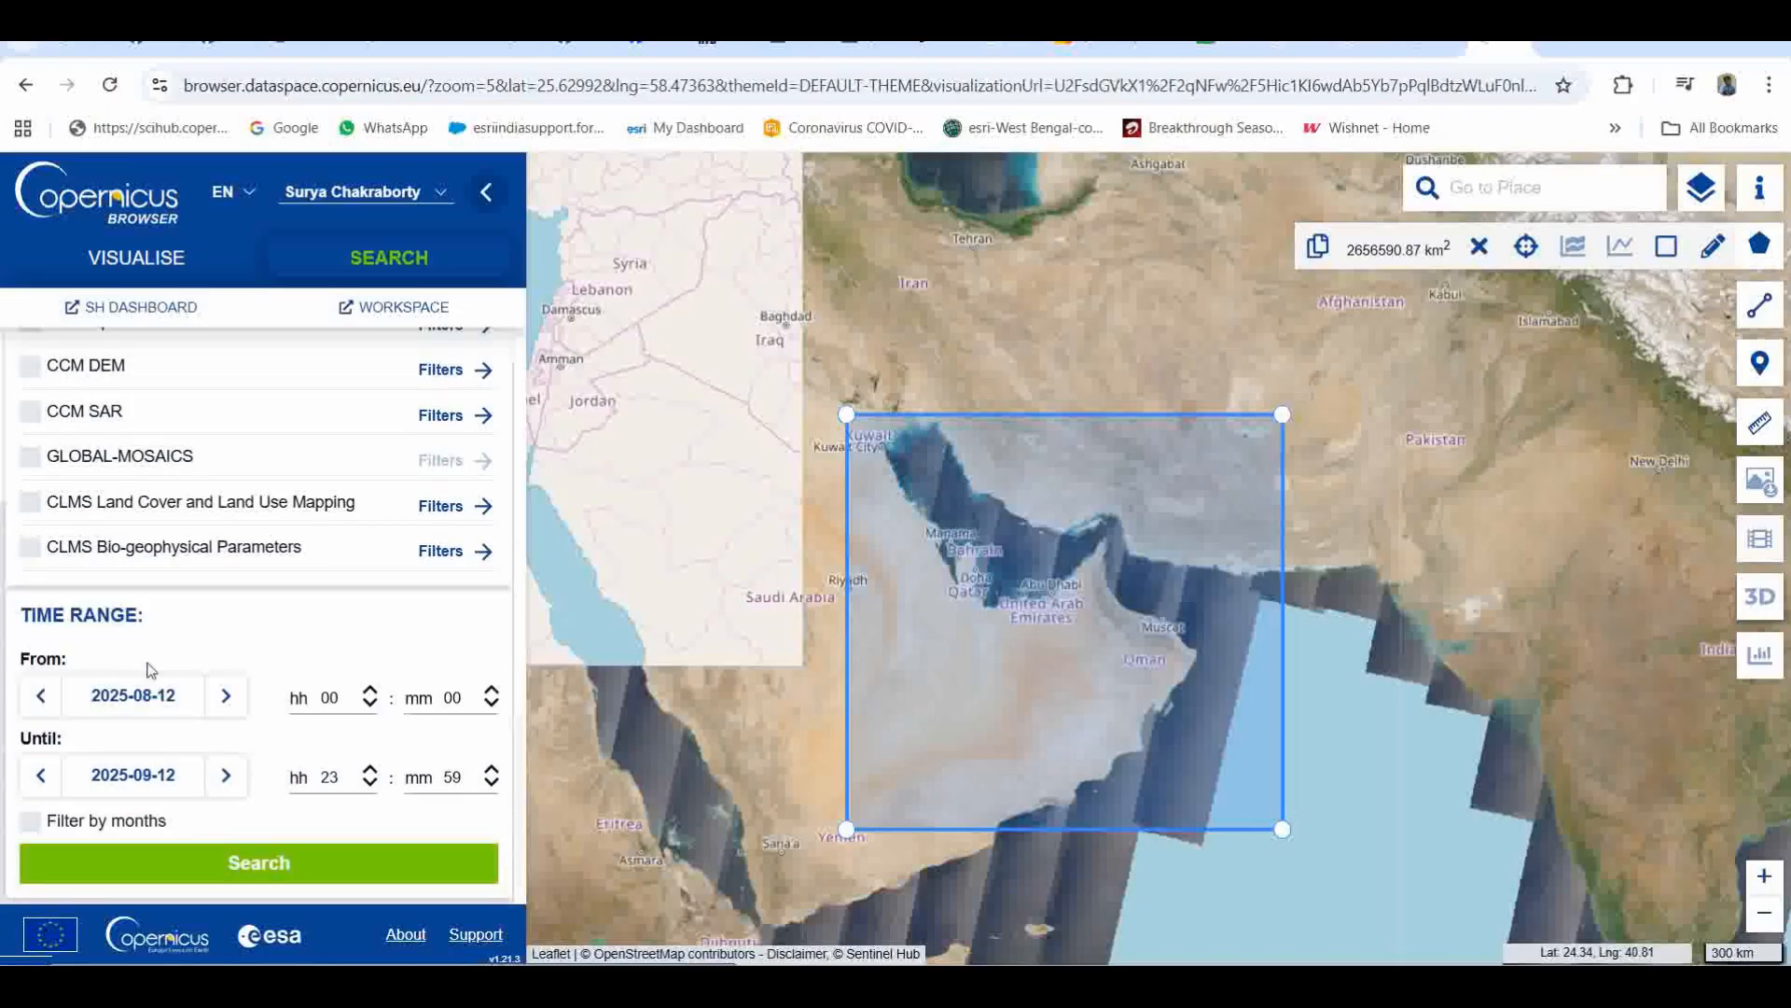
pyautogui.click(168, 711)
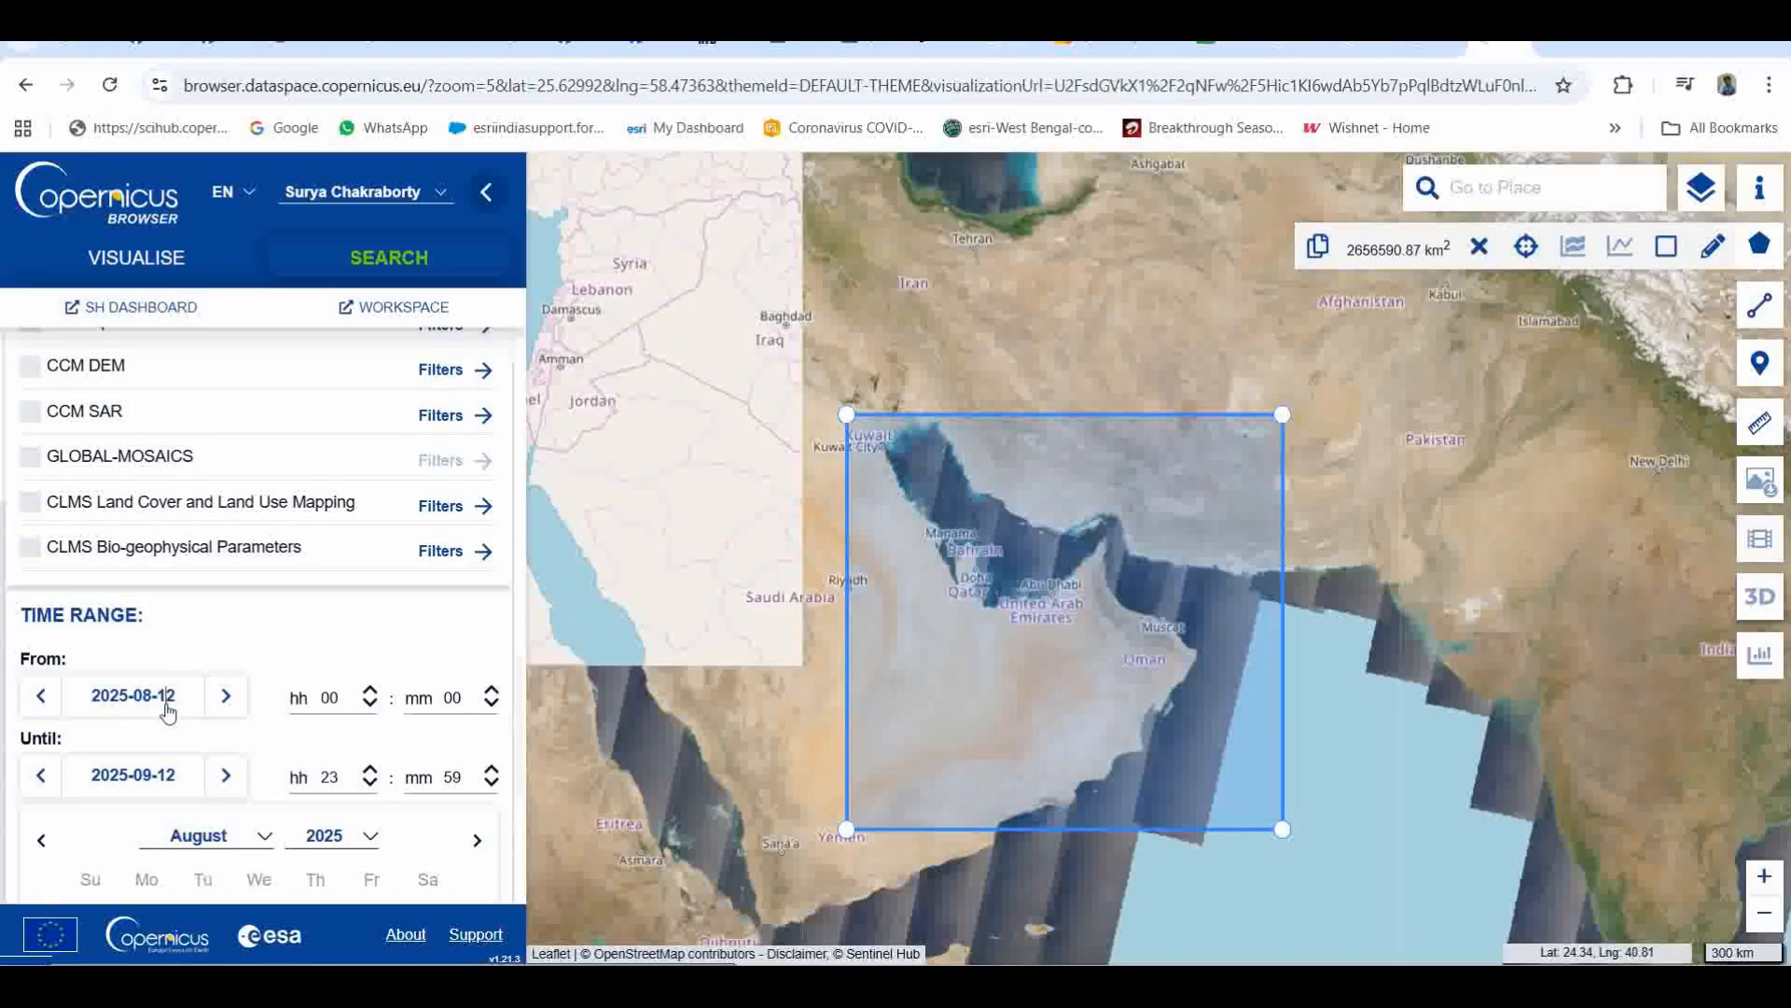
pyautogui.scroll(-3, 157, 726)
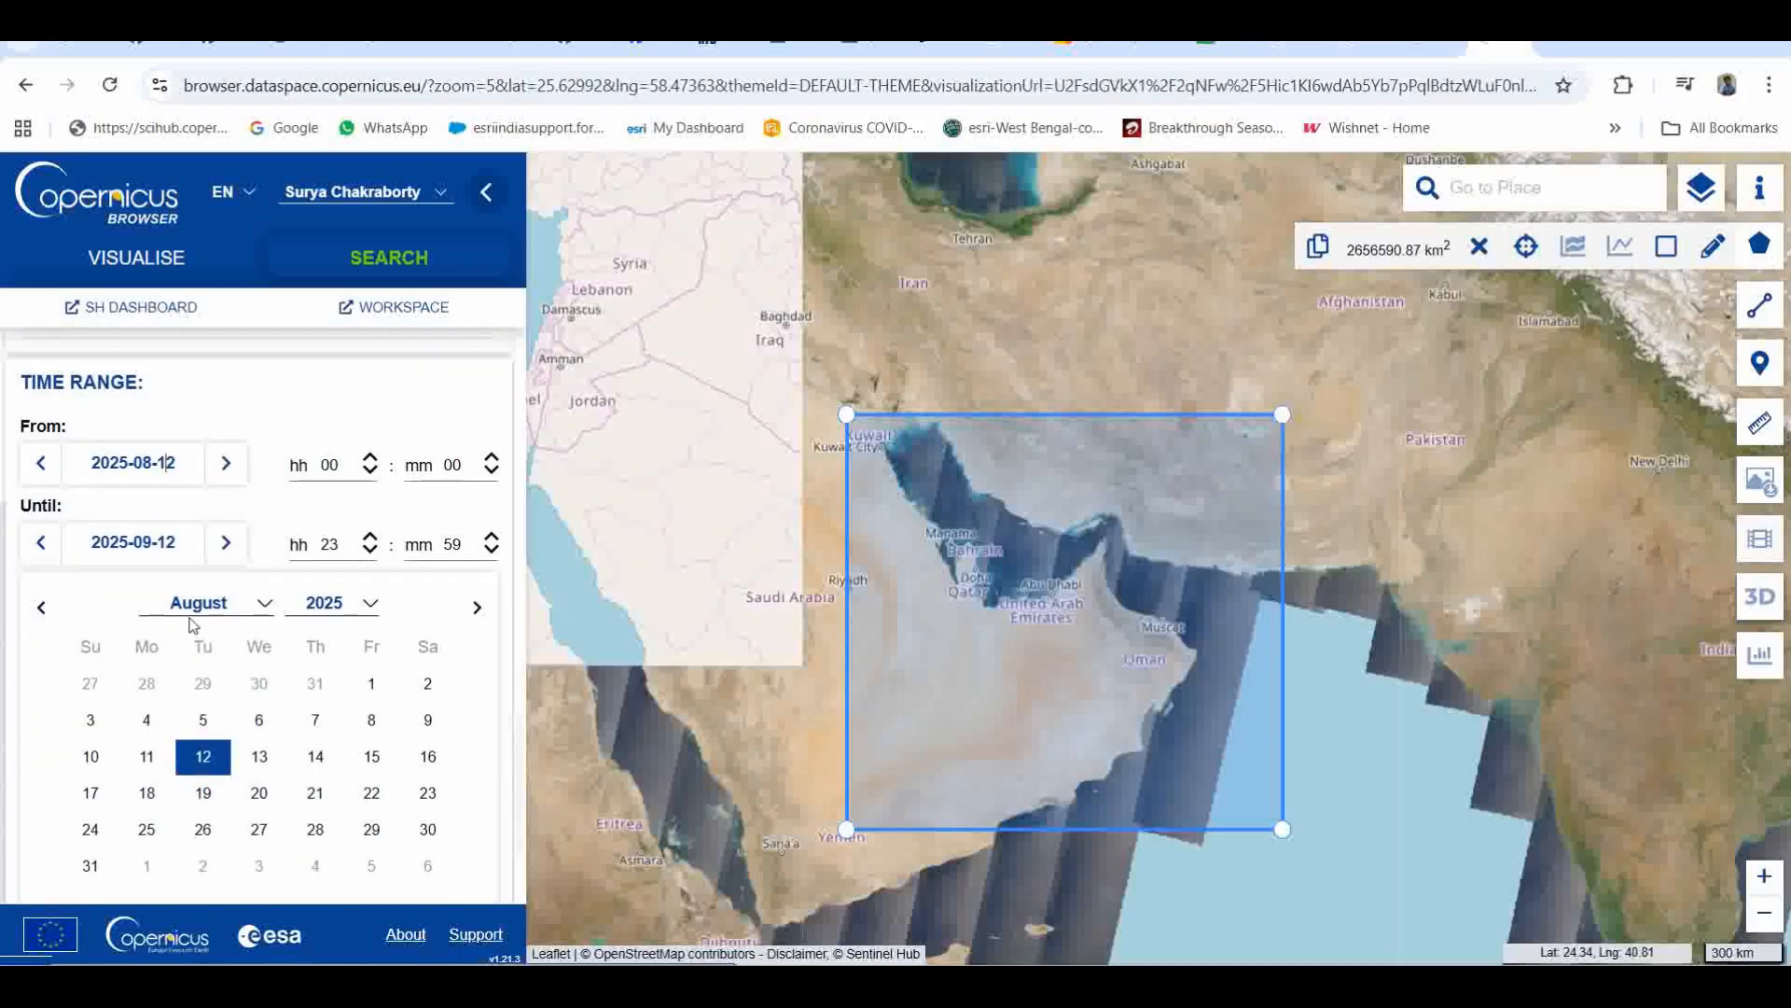
pyautogui.click(201, 619)
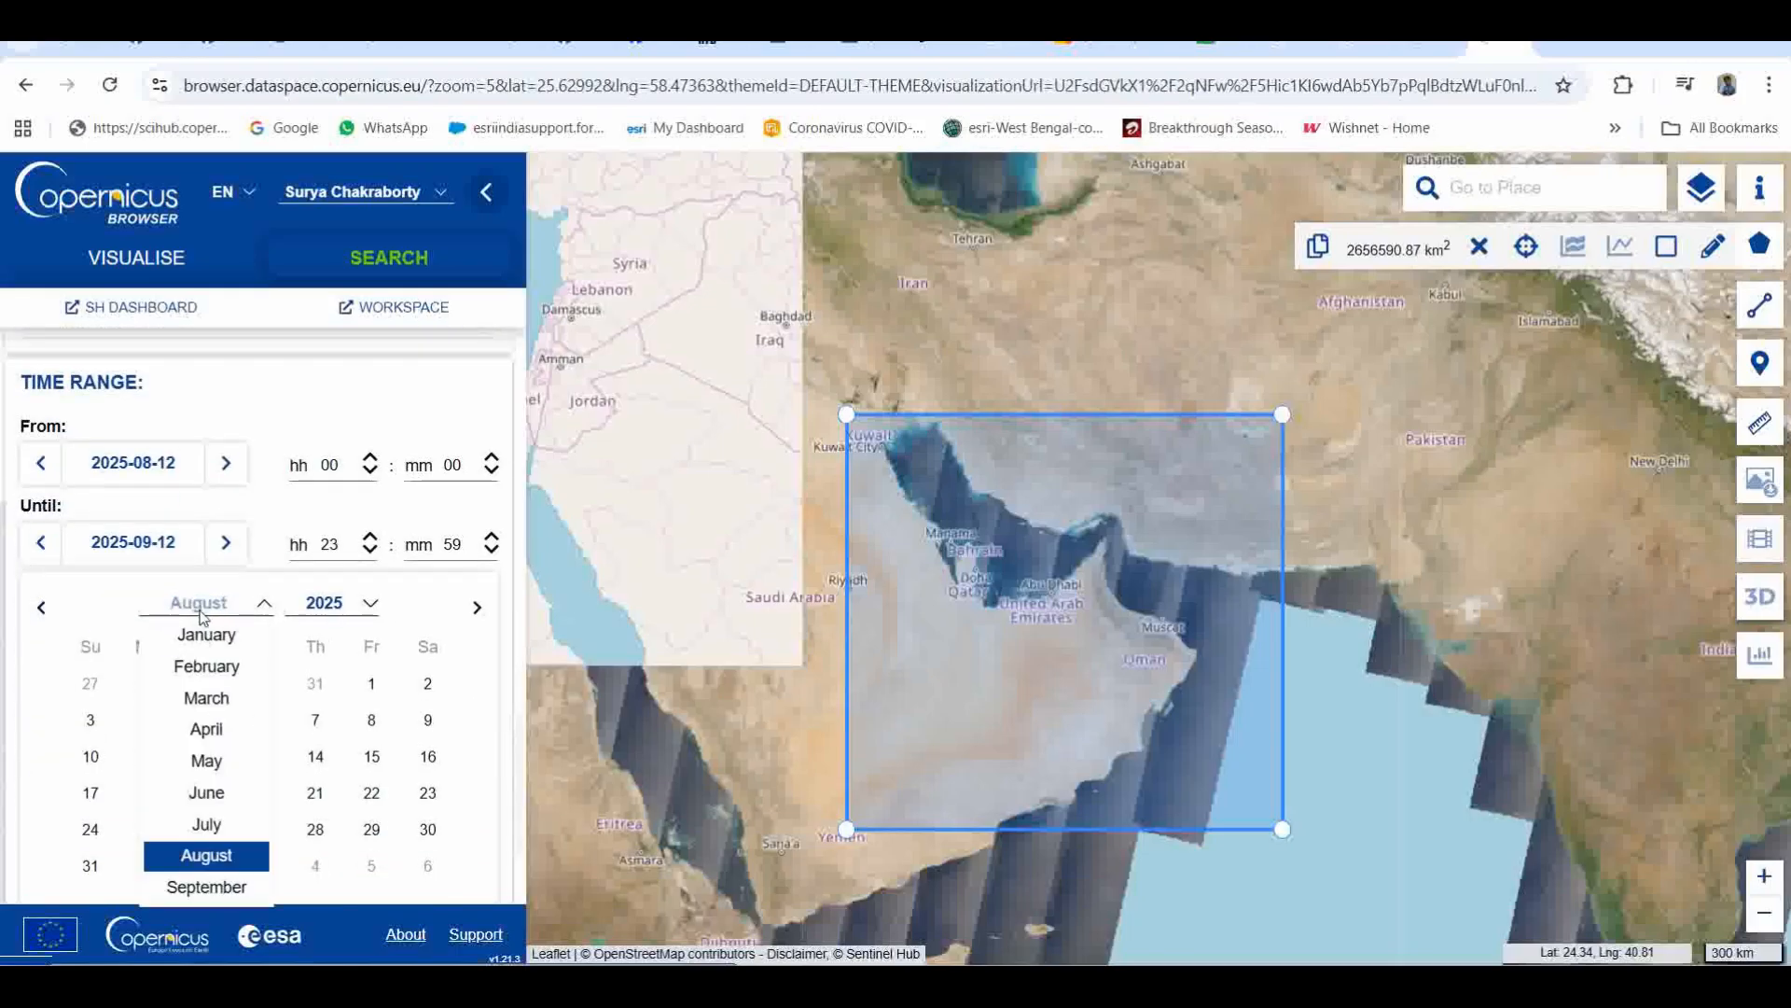
pyautogui.click(196, 633)
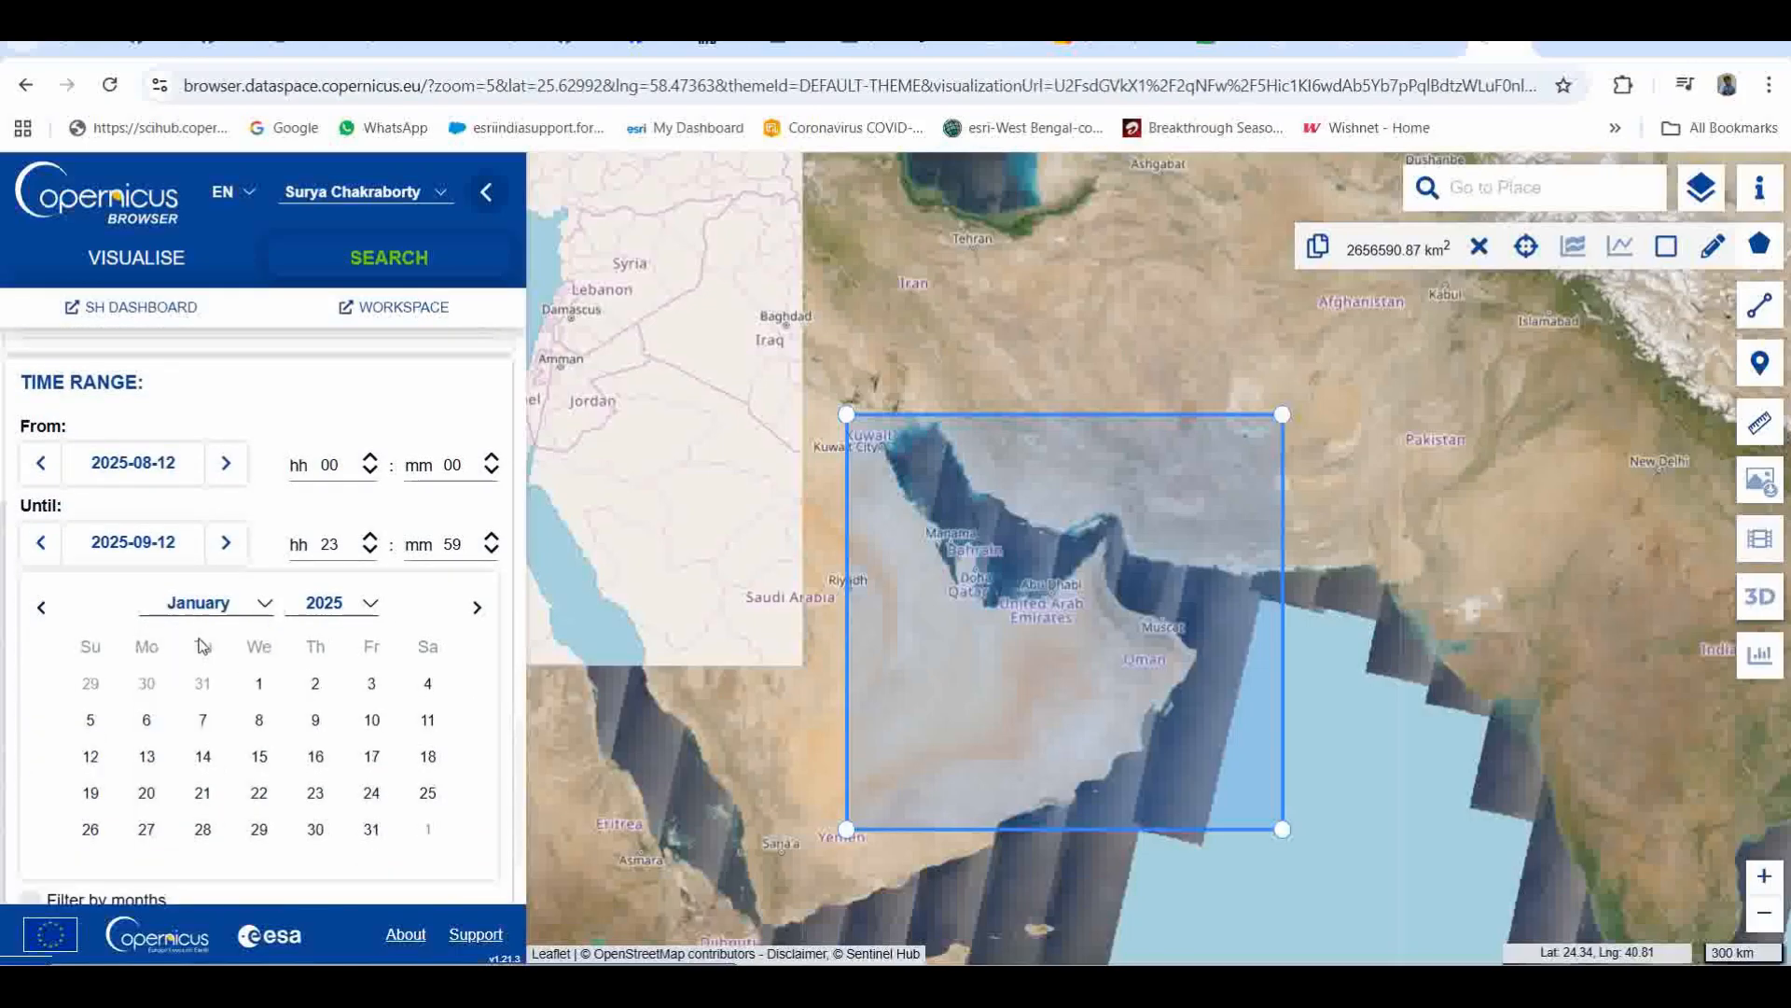
pyautogui.click(260, 690)
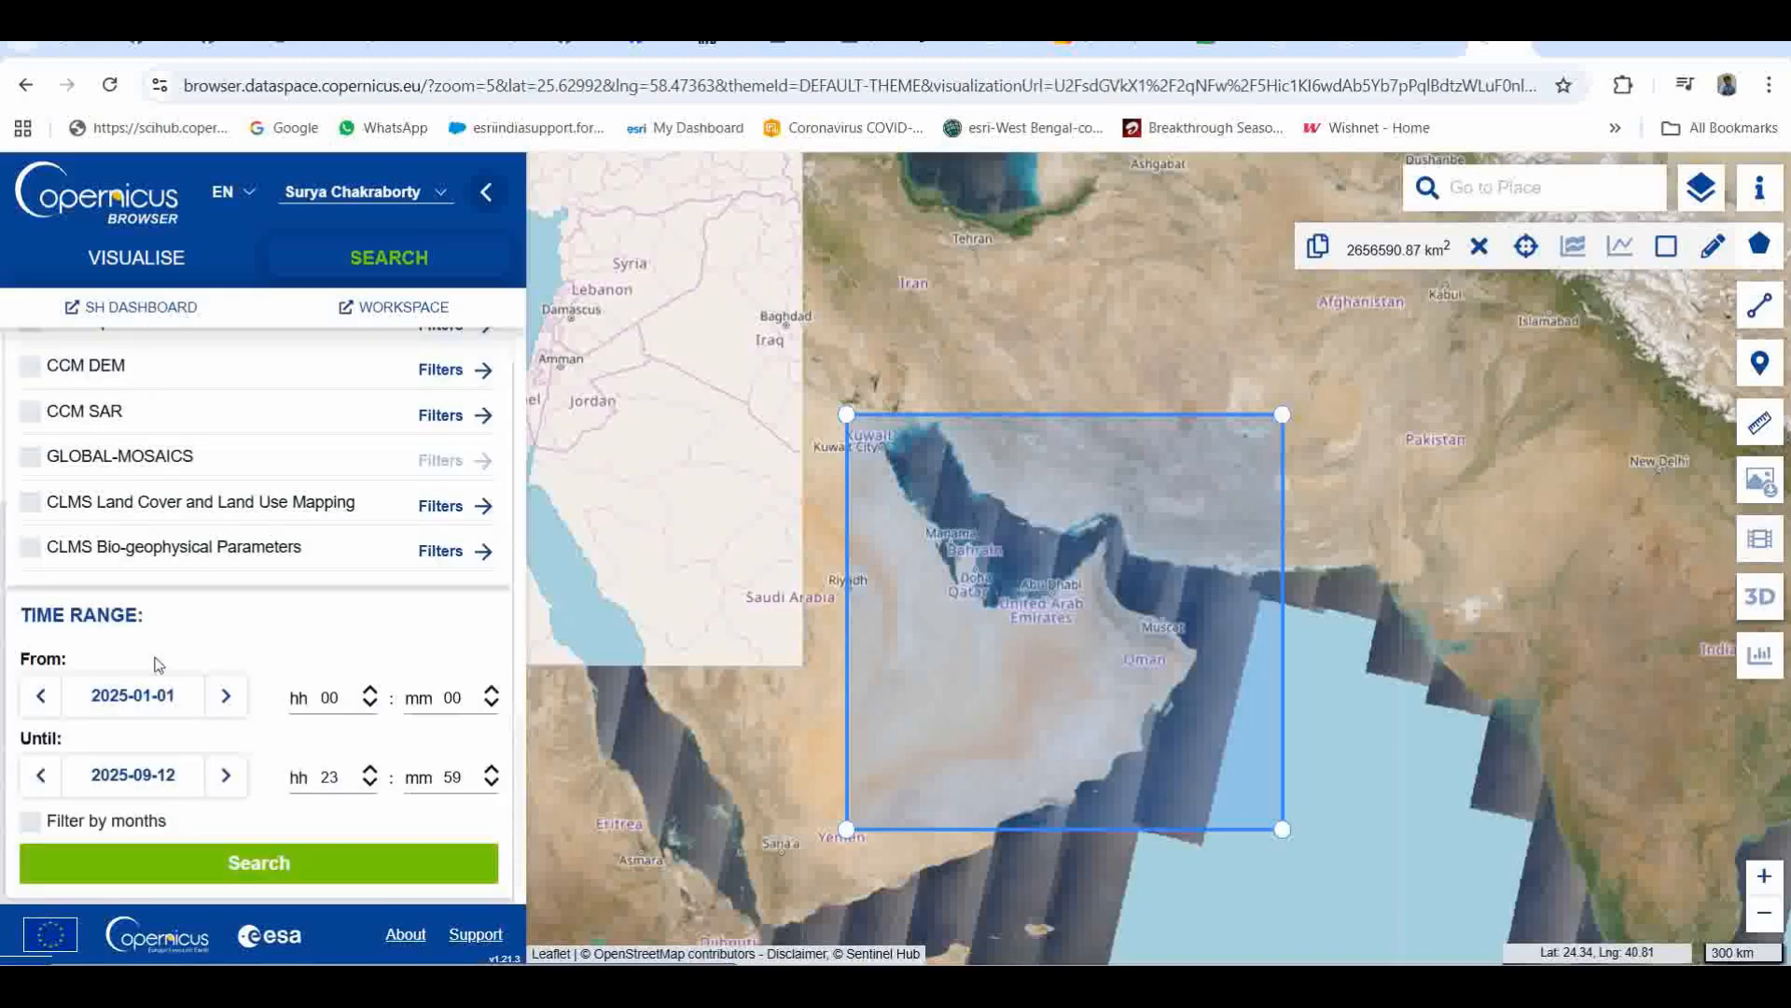
# Step: Change the start date of the search time range to 2025-08-01
pyautogui.click(181, 787)
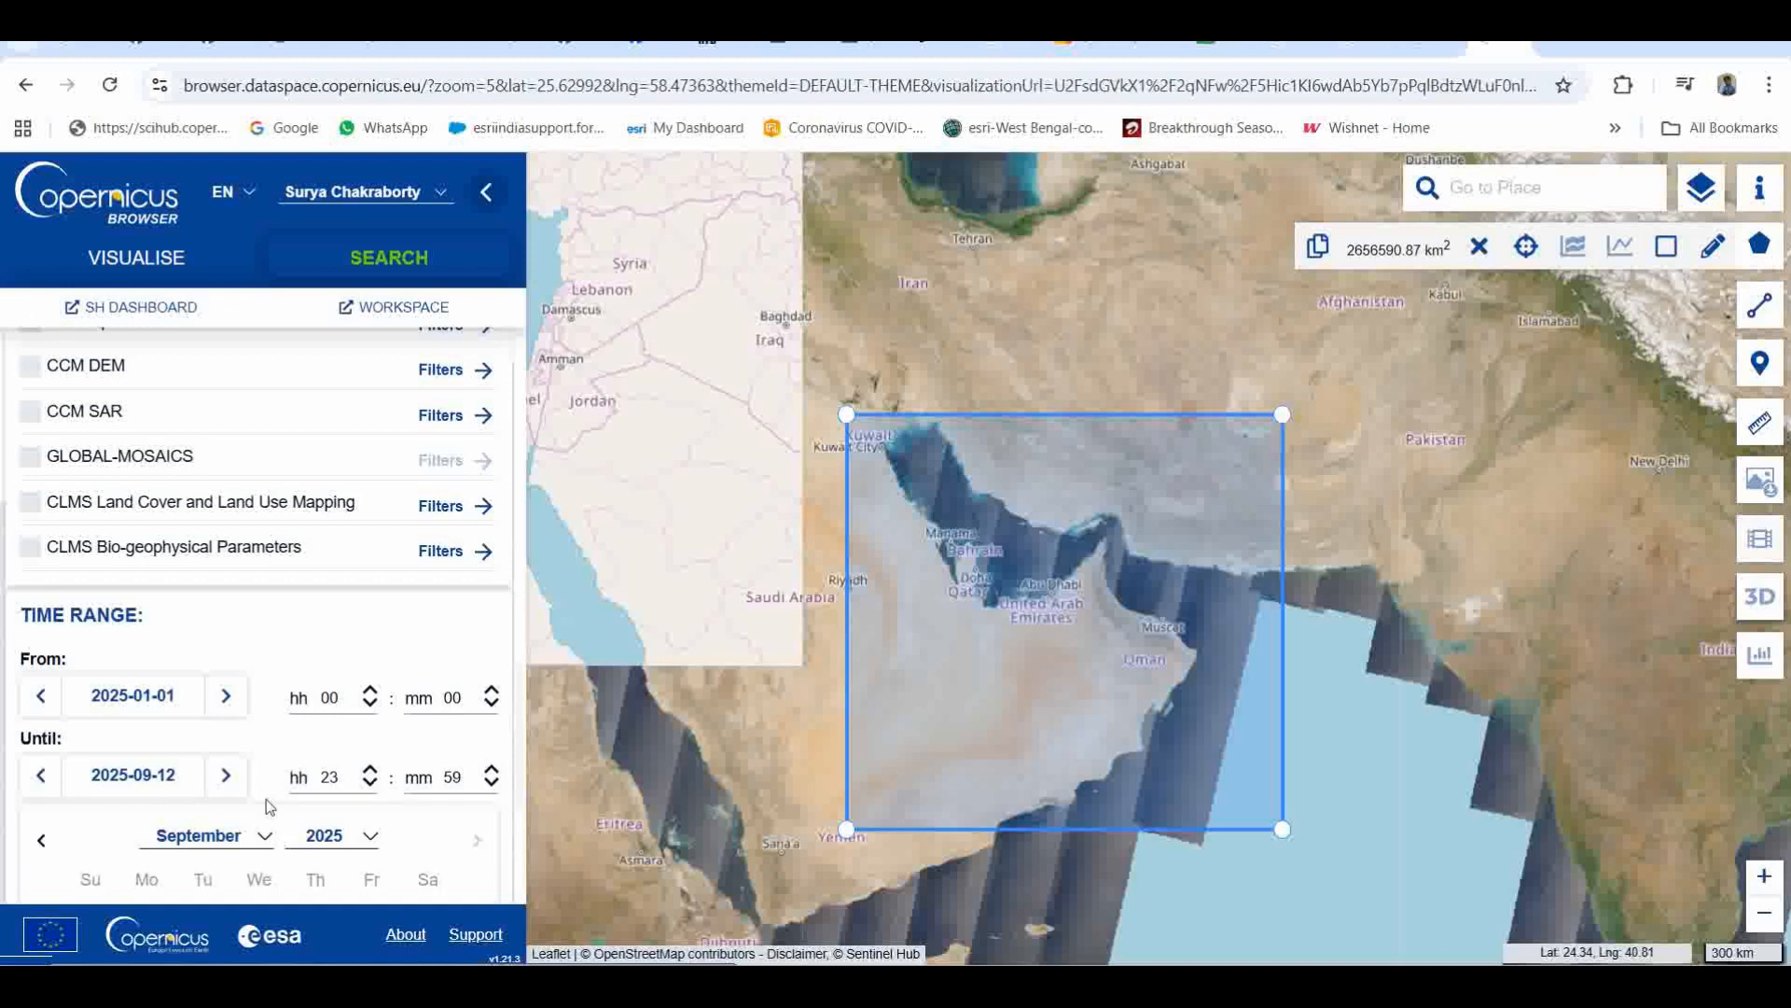
pyautogui.click(165, 713)
pyautogui.click(165, 713)
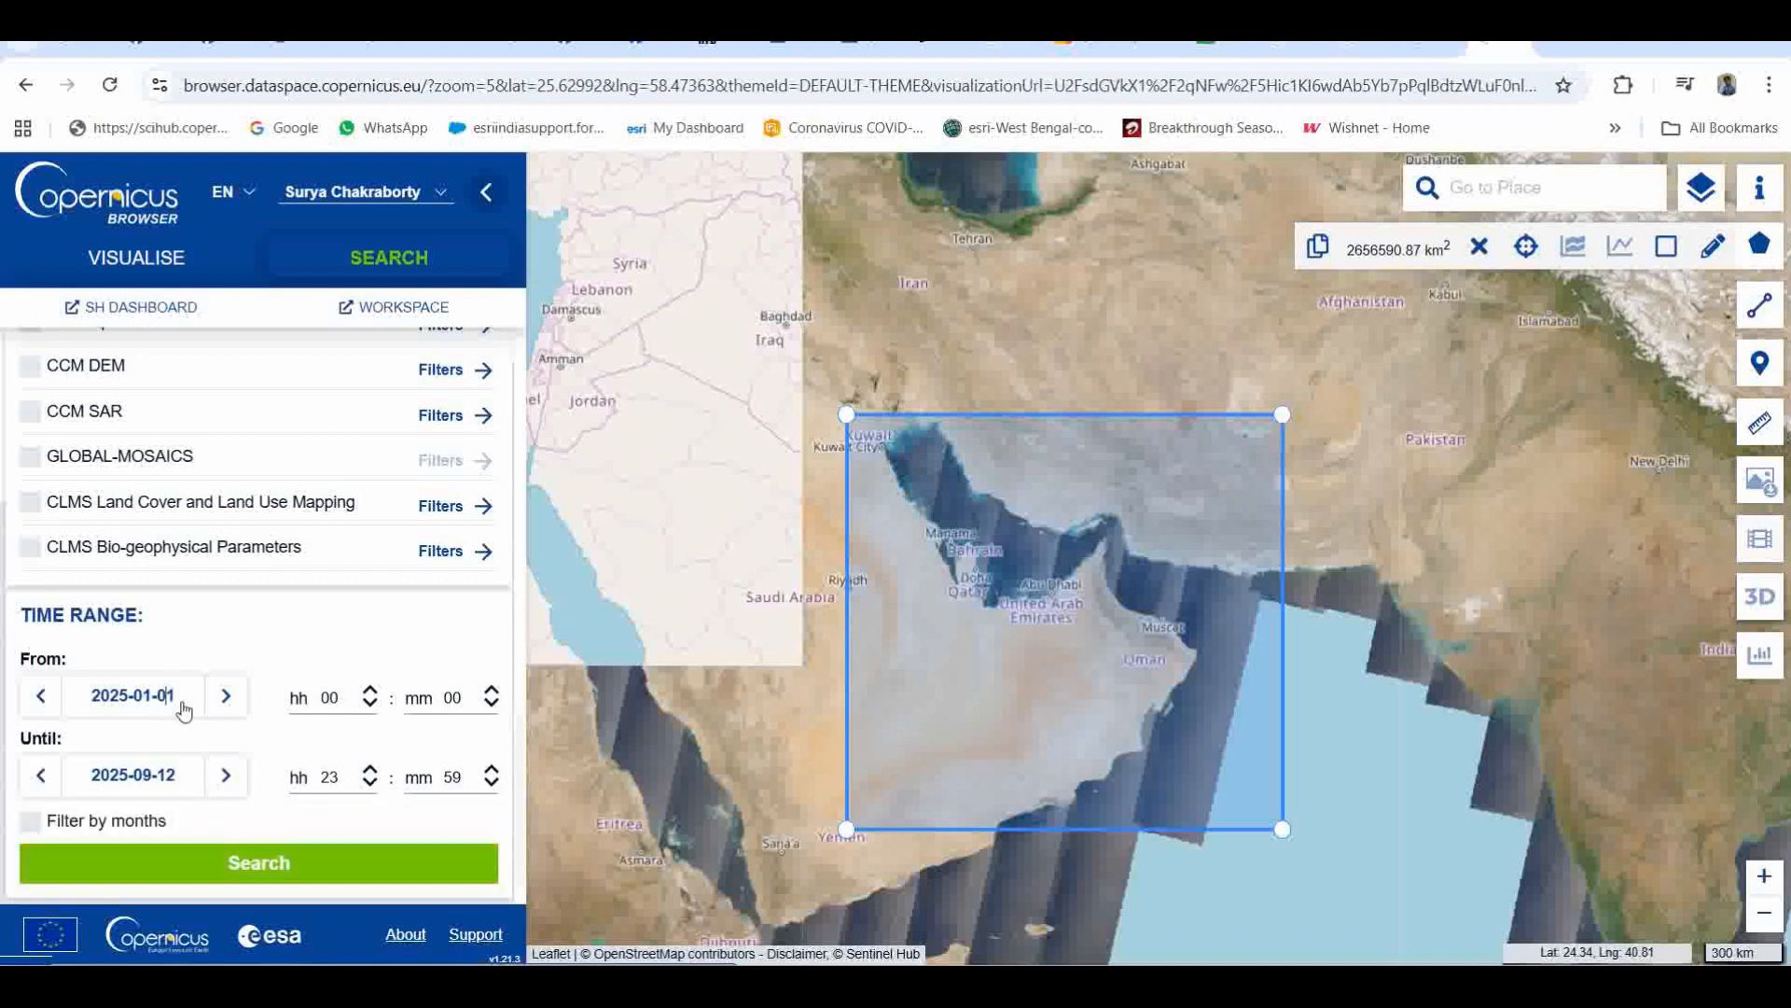
pyautogui.click(183, 709)
pyautogui.scroll(-3, 187, 695)
pyautogui.click(224, 524)
pyautogui.click(193, 777)
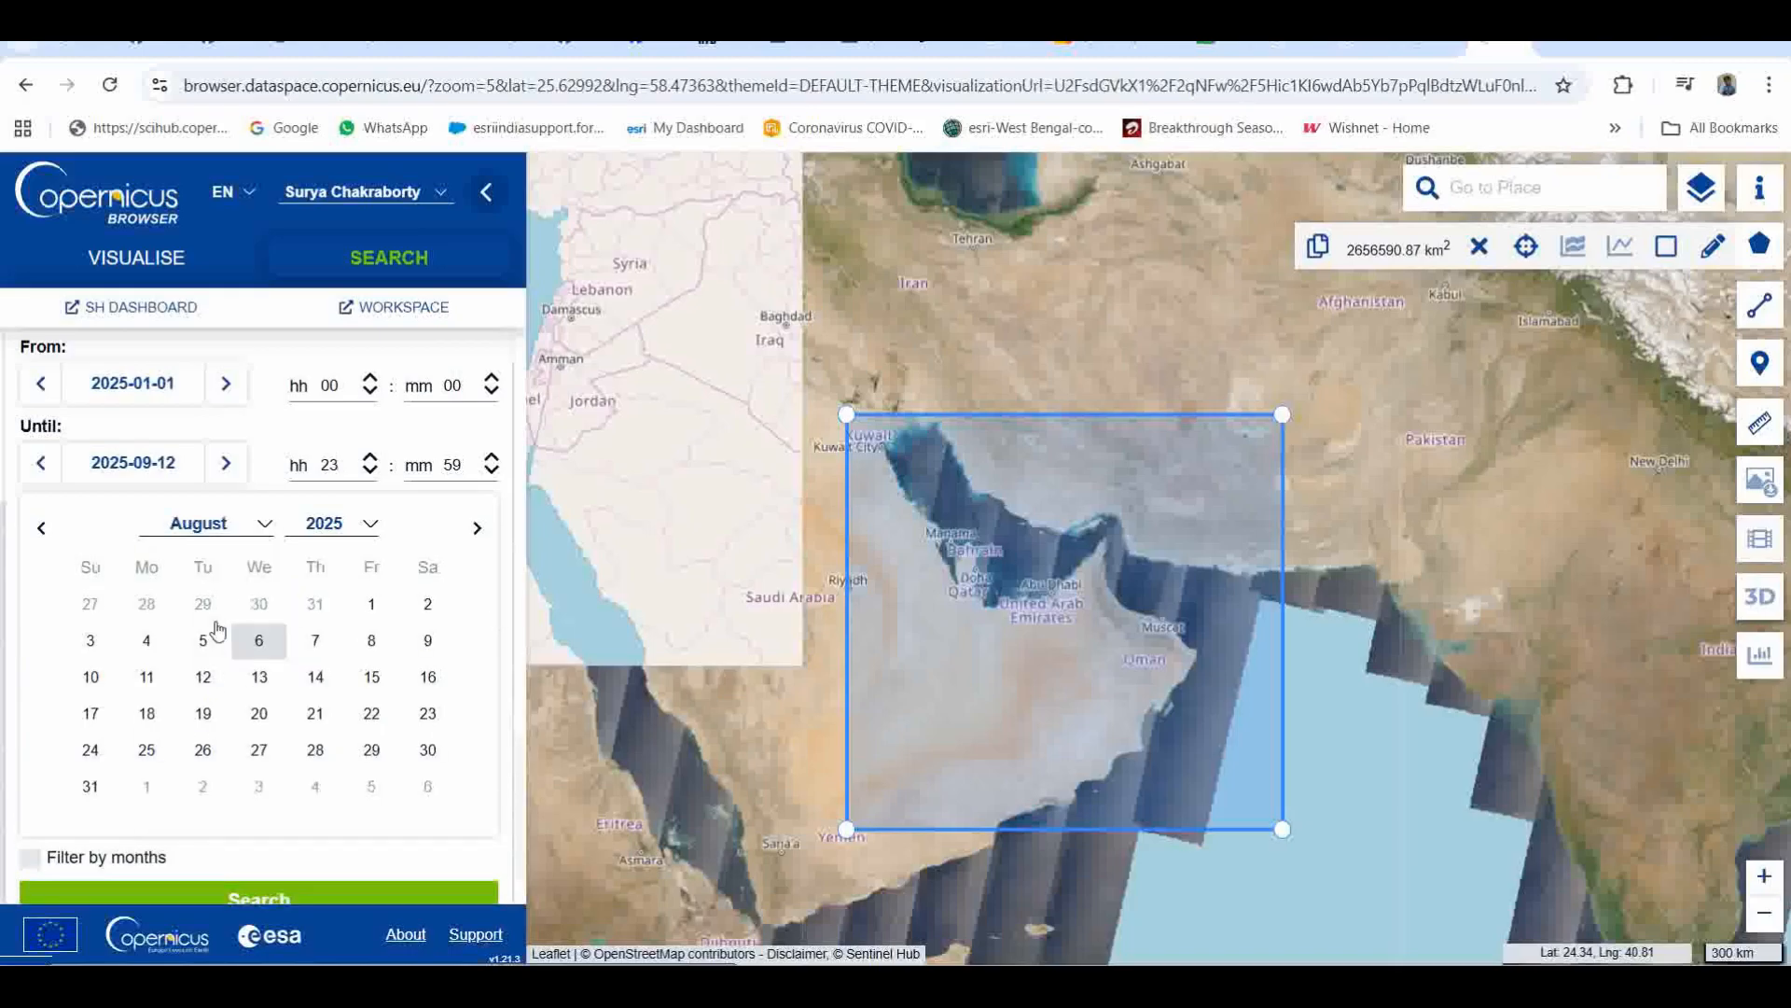
pyautogui.click(371, 611)
# Step: Compare the August and September calendars for the start date and reselect 2025-08-01
pyautogui.click(154, 786)
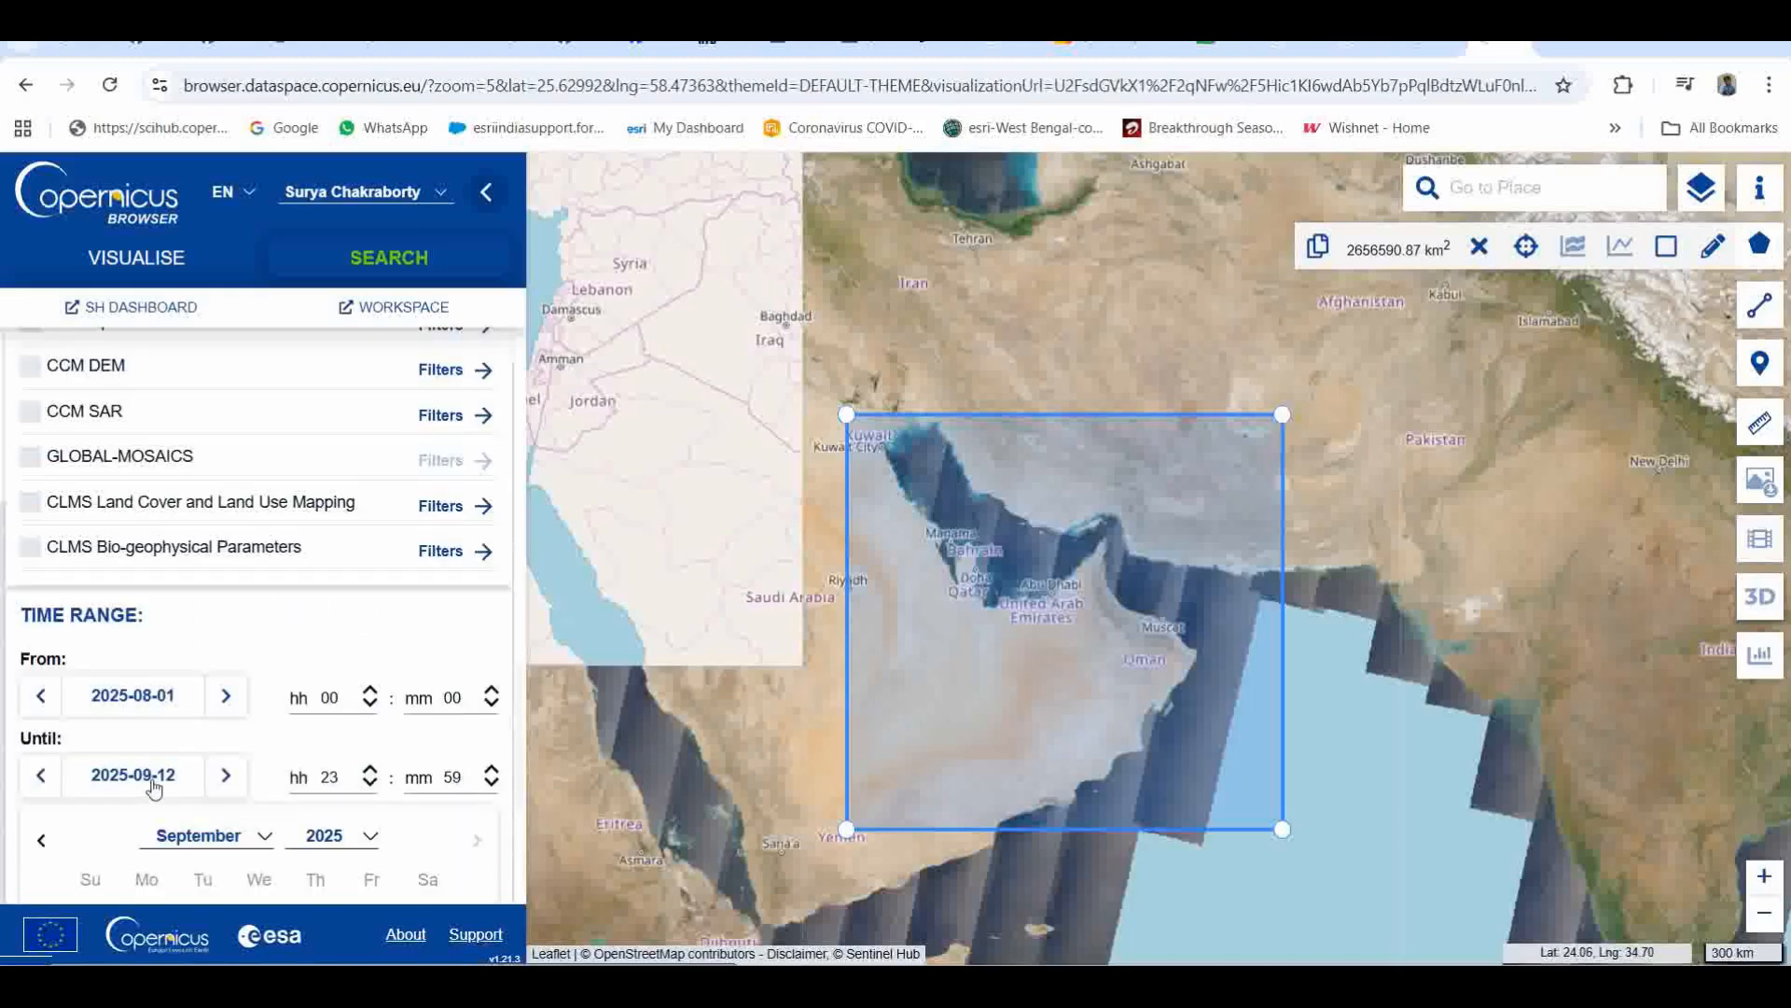
pyautogui.click(163, 702)
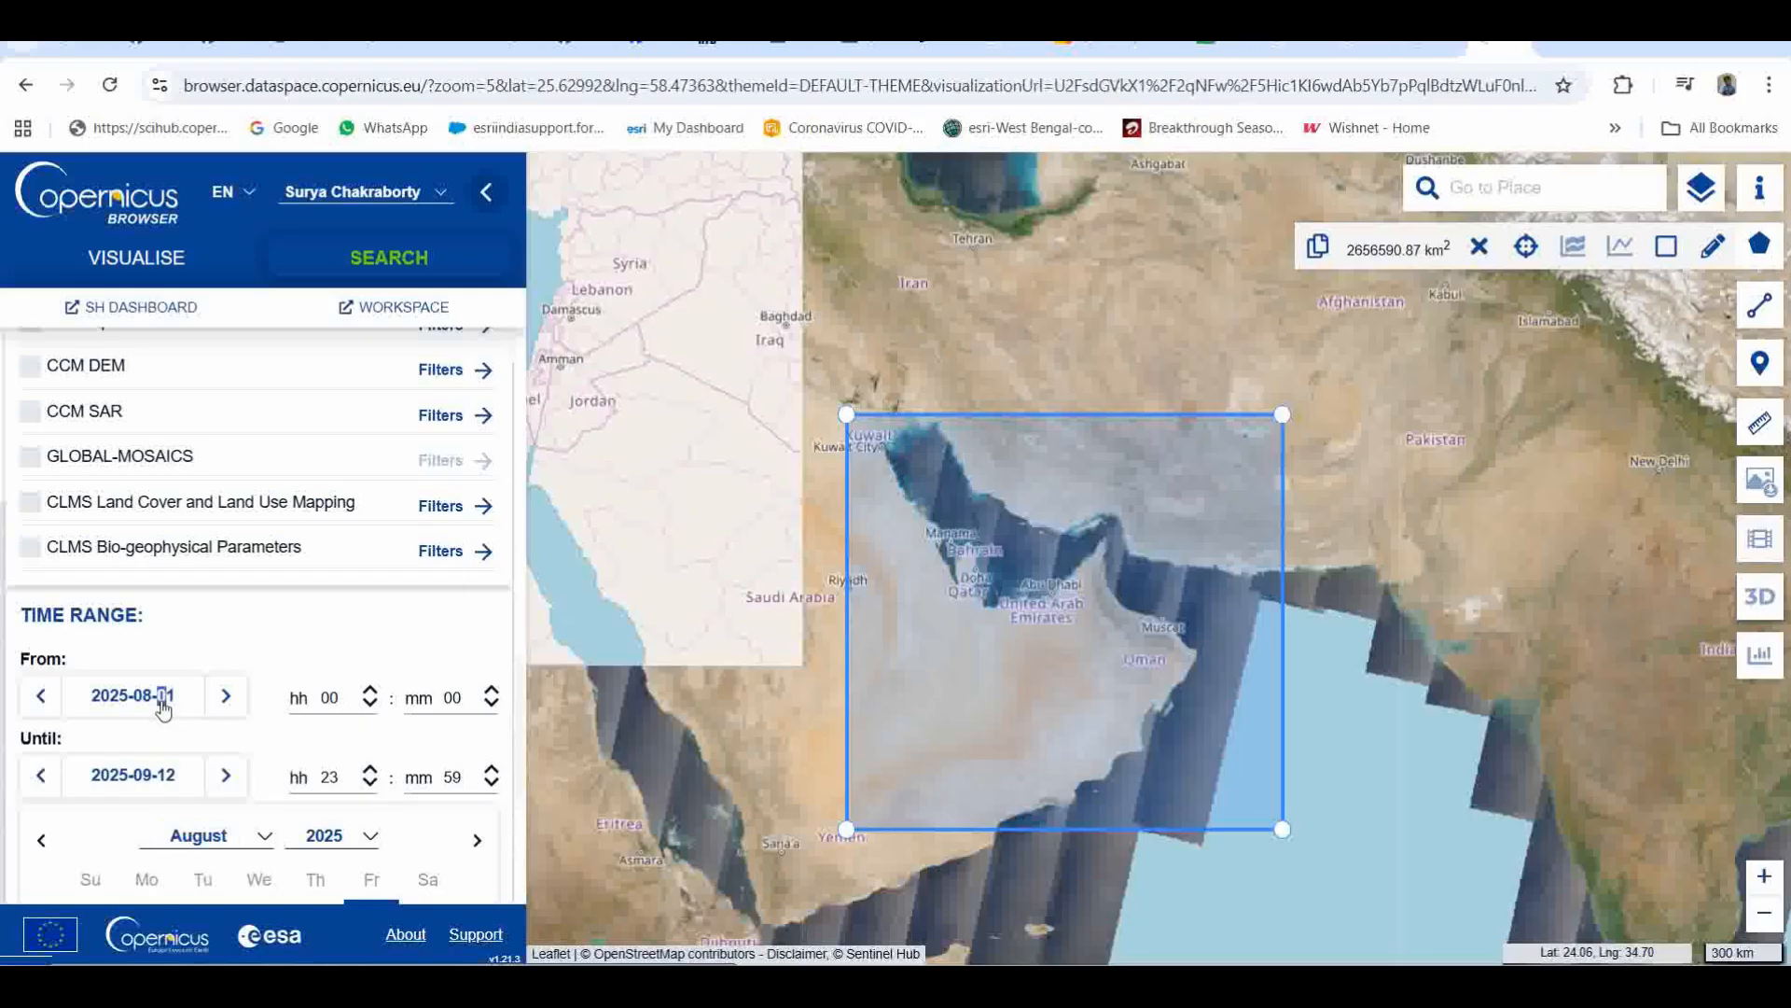
pyautogui.click(132, 705)
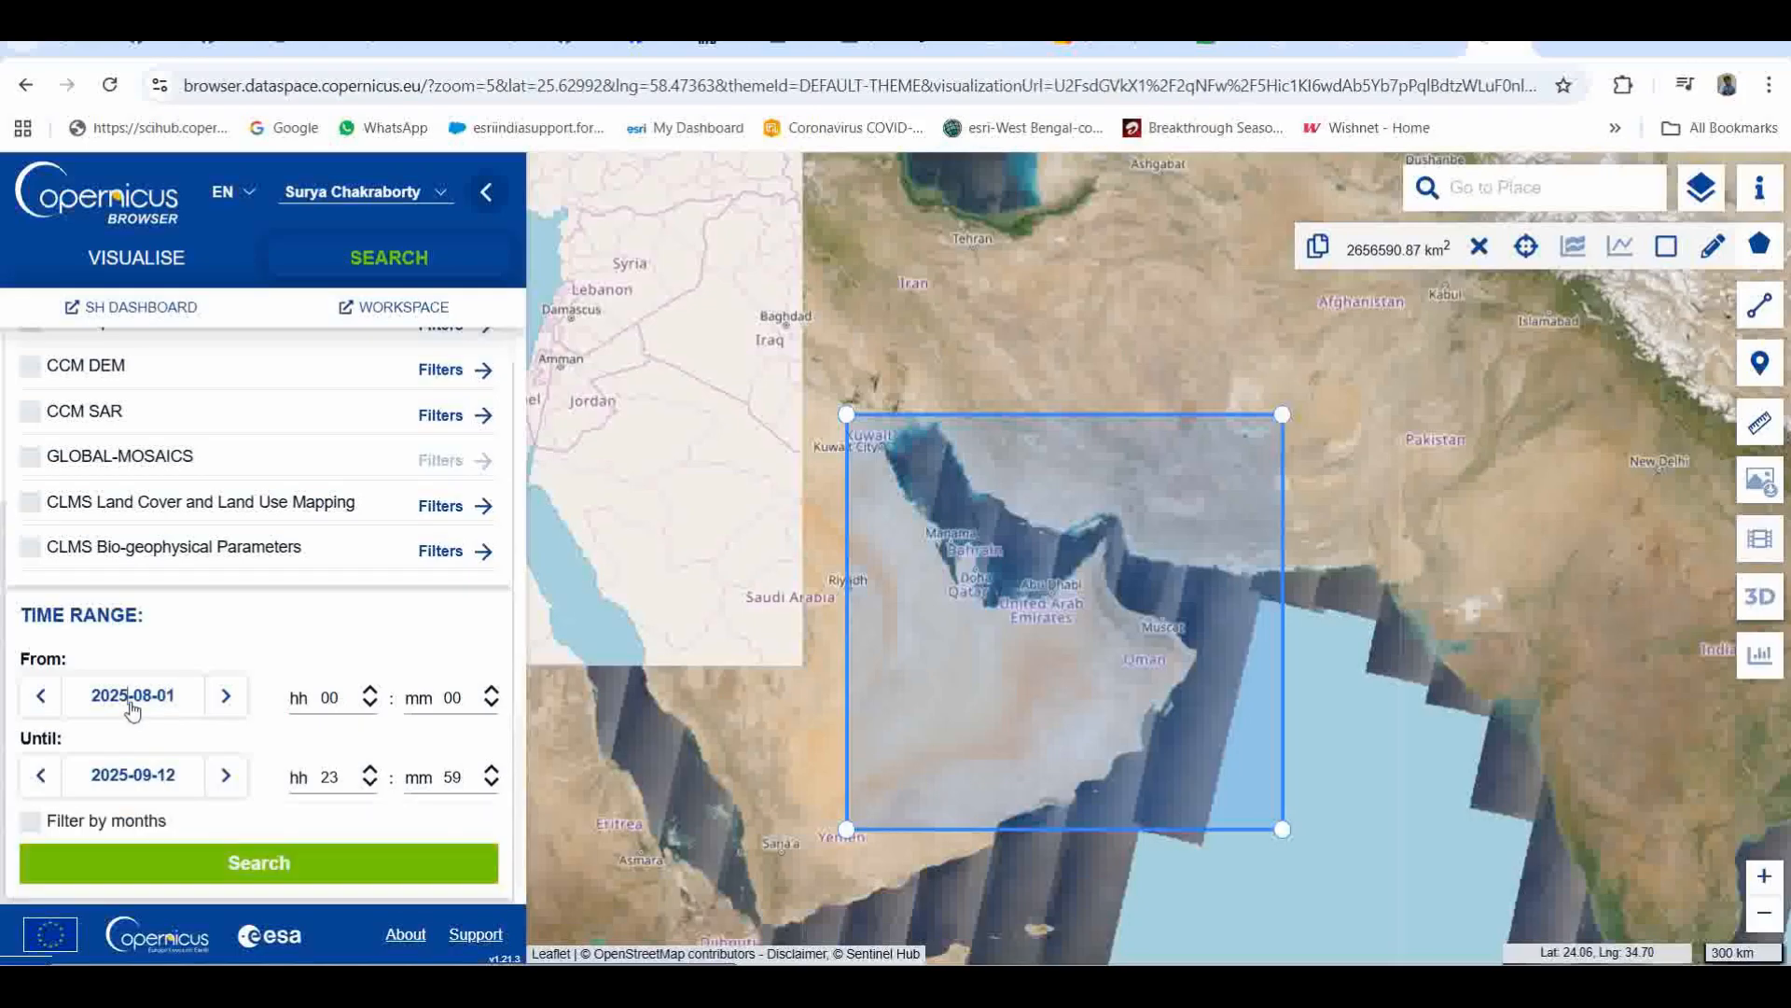
pyautogui.click(165, 716)
pyautogui.scroll(-3, 165, 718)
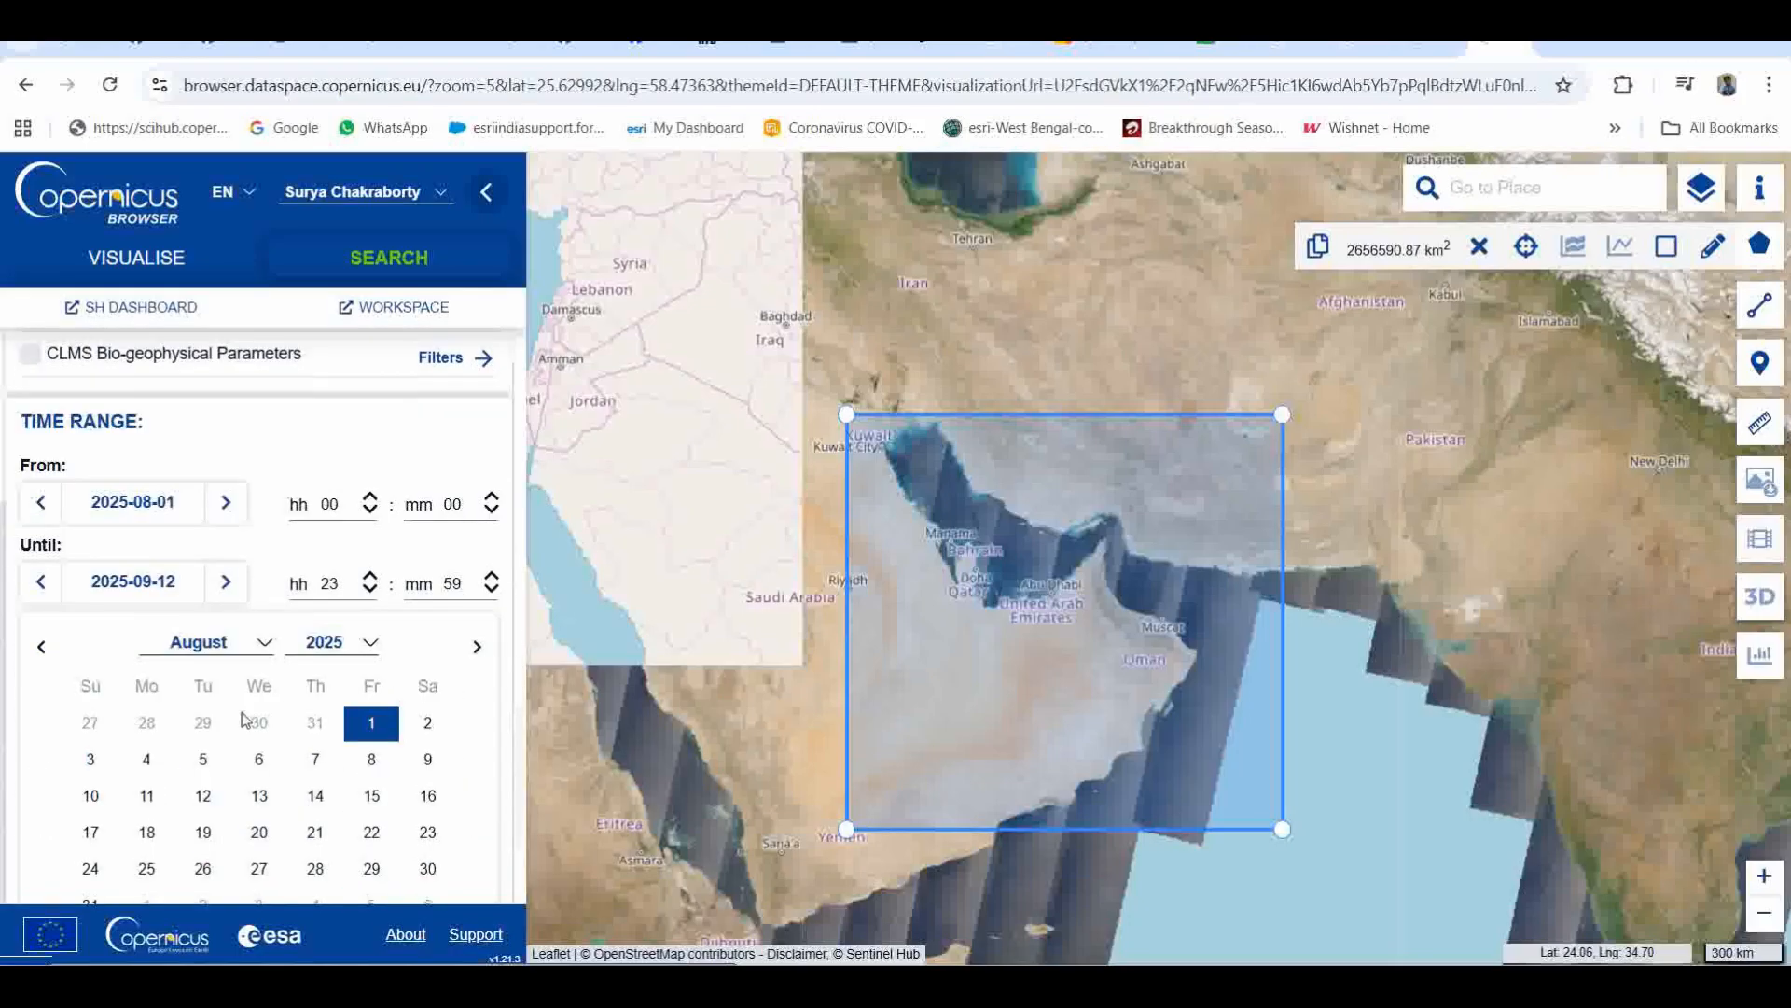
pyautogui.click(217, 612)
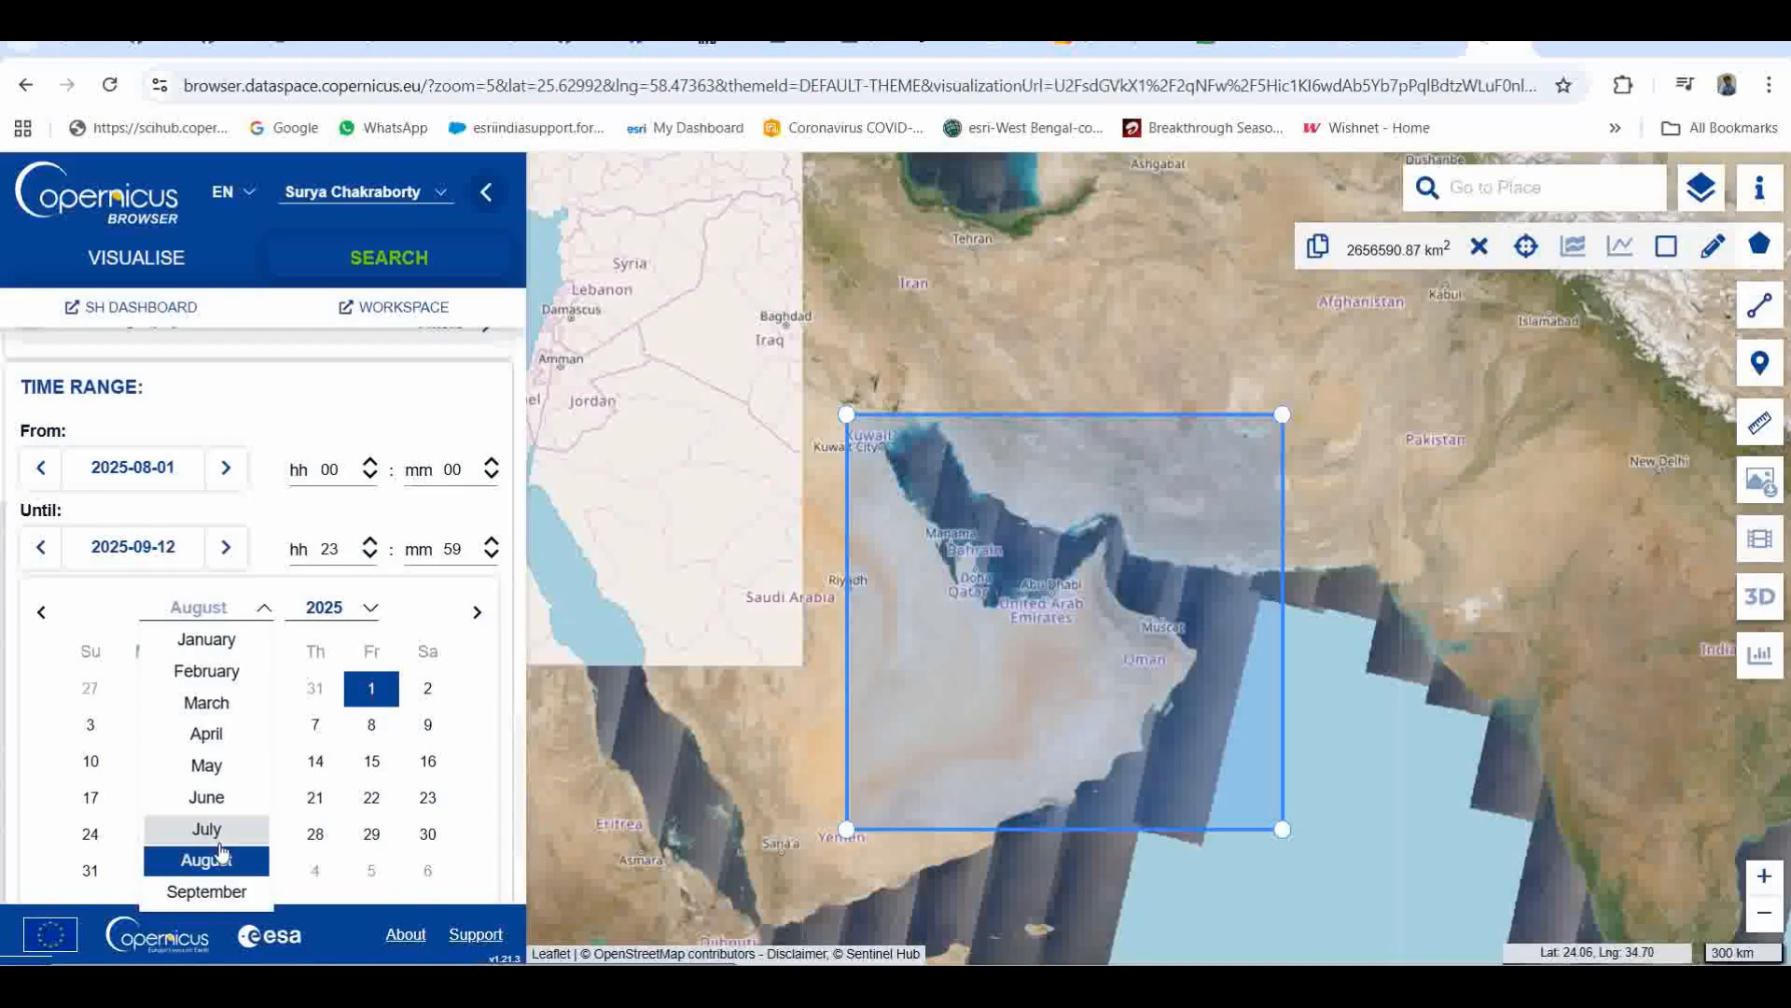
pyautogui.click(207, 891)
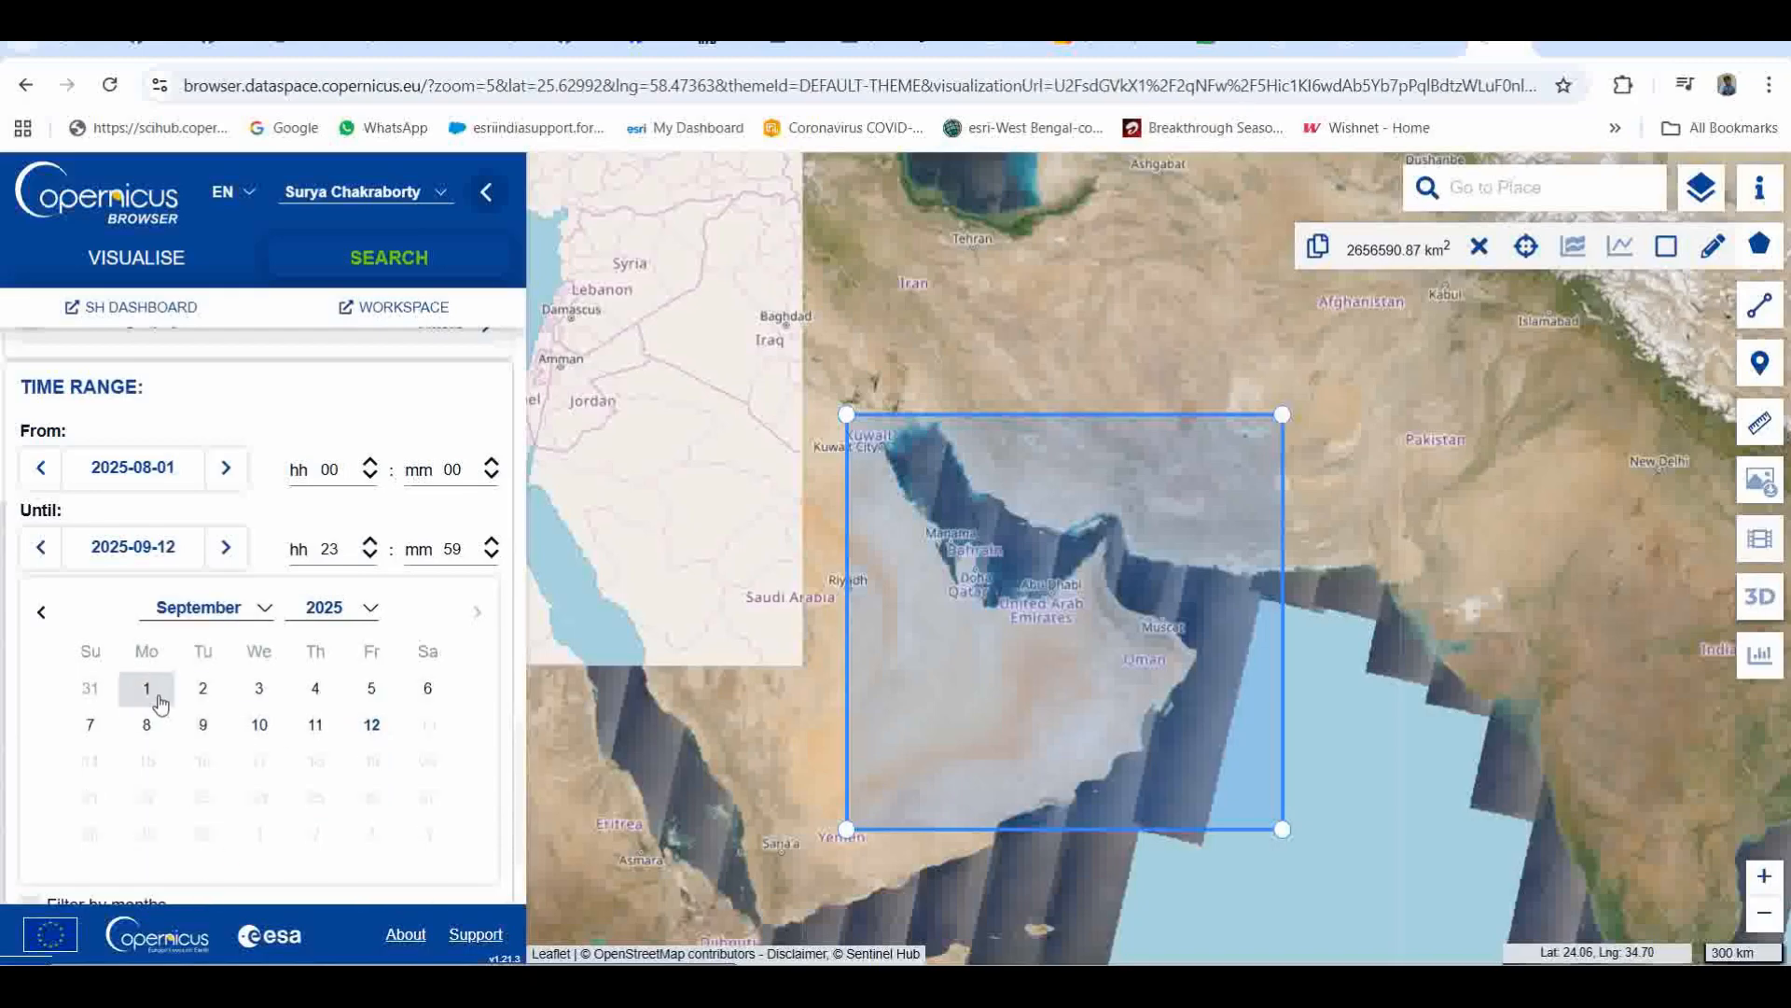
pyautogui.click(224, 618)
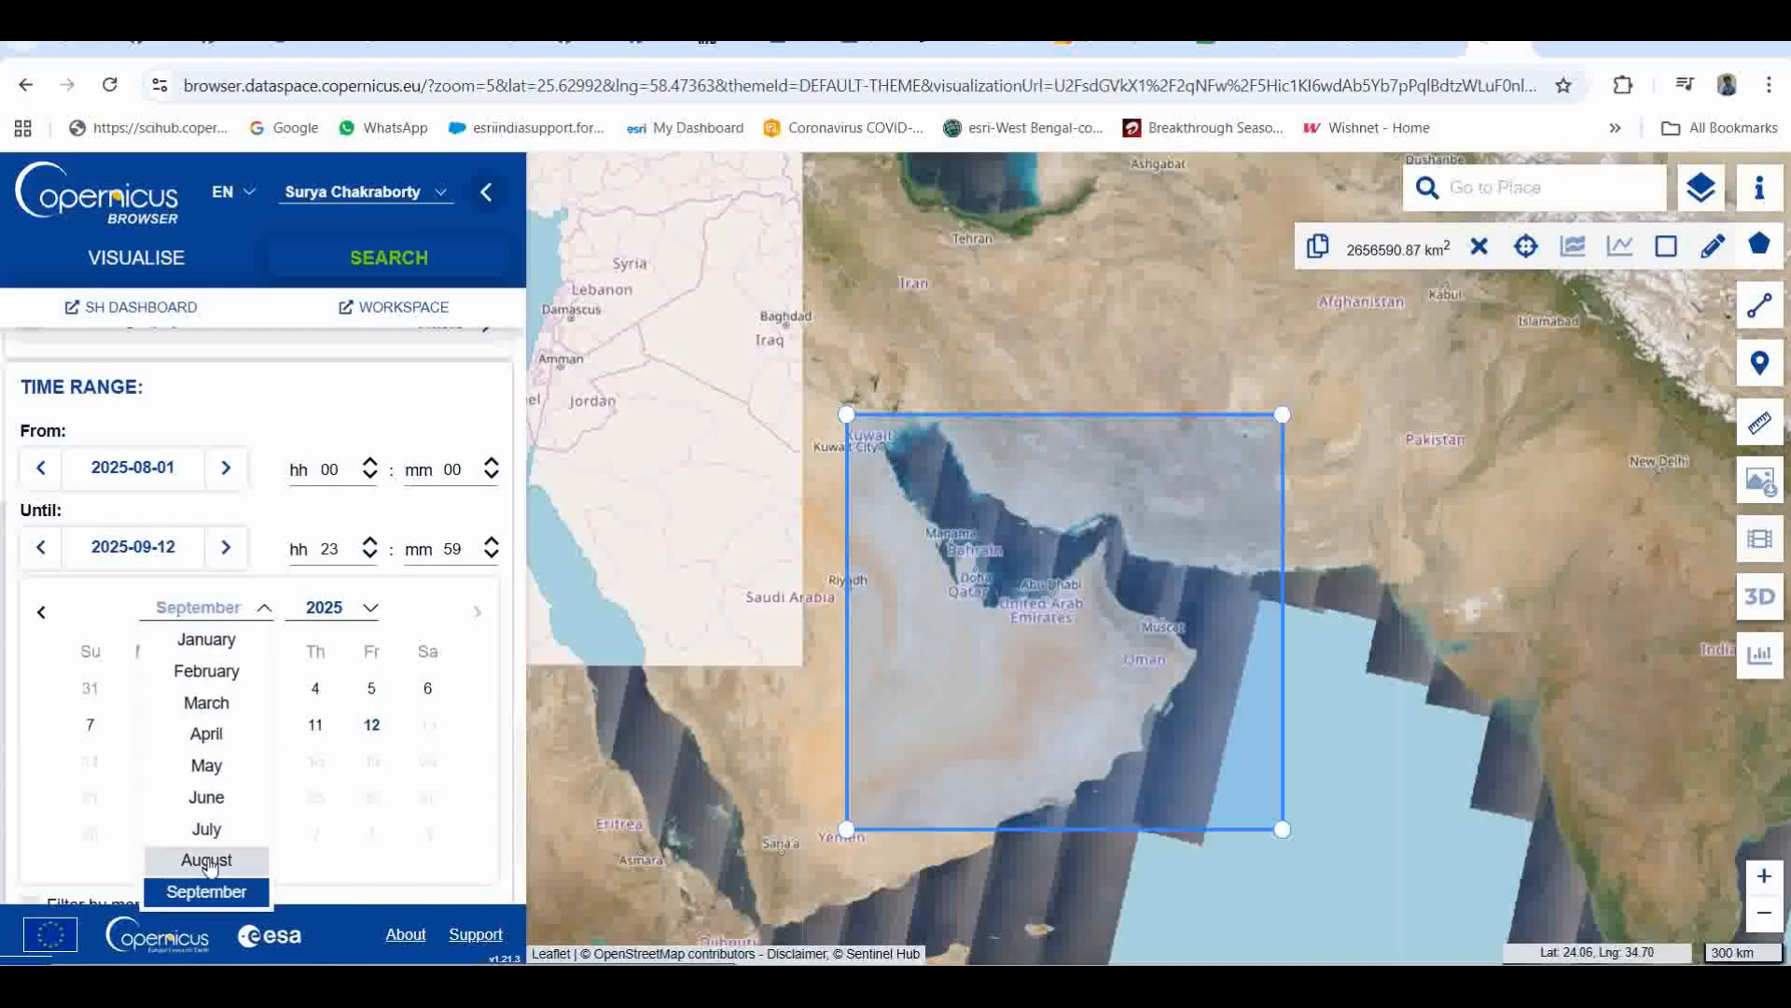
pyautogui.click(205, 859)
pyautogui.click(381, 695)
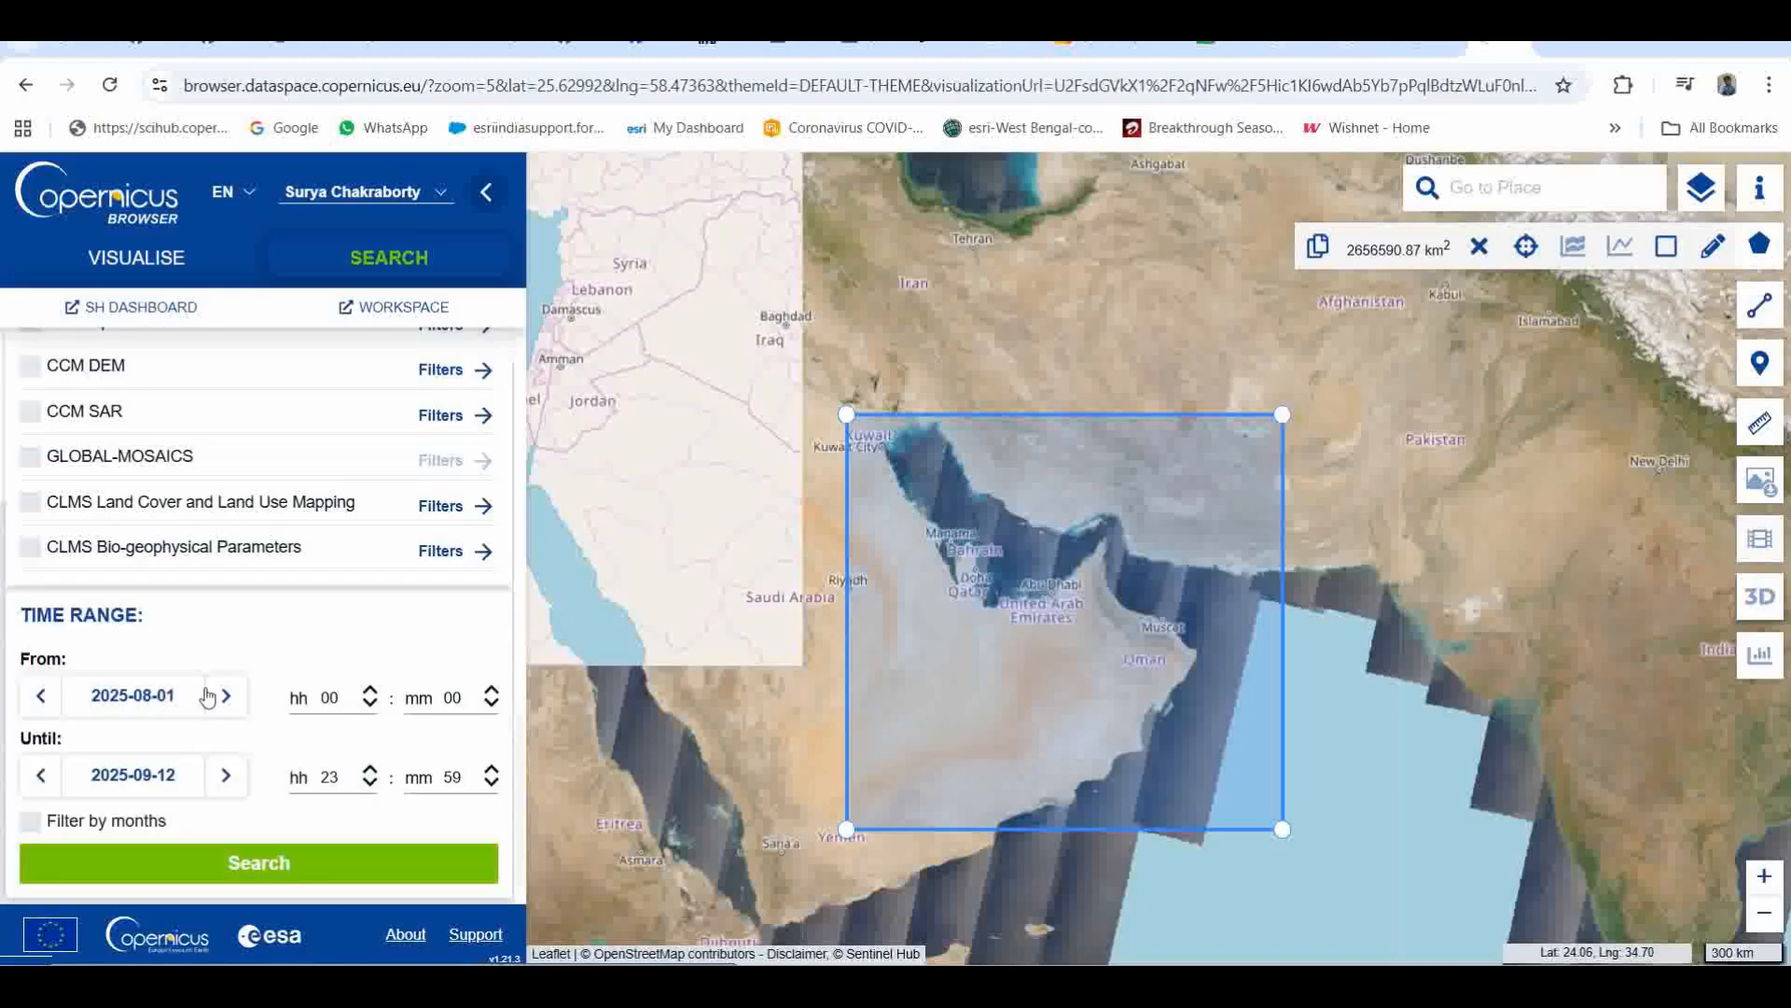
# Step: Pick 2025-09-12 as the end date of the time range and search for SENTINEL-5P products
pyautogui.click(152, 787)
pyautogui.scroll(-3, 180, 752)
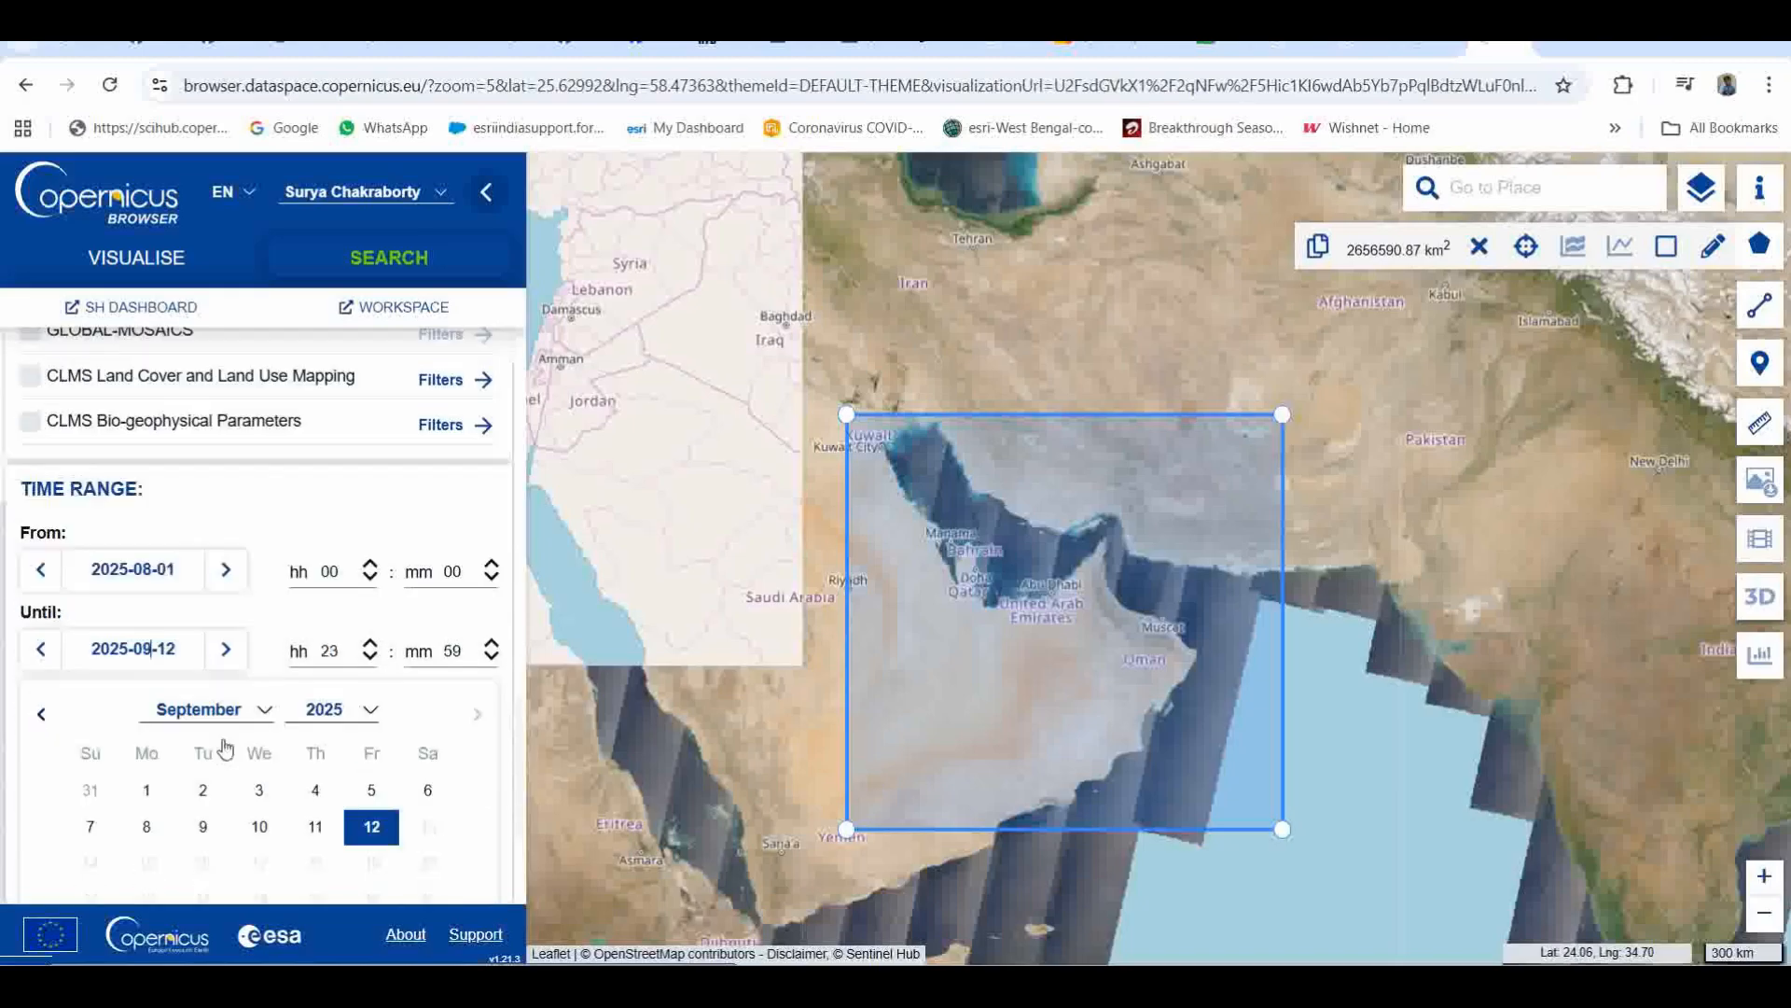
pyautogui.click(366, 736)
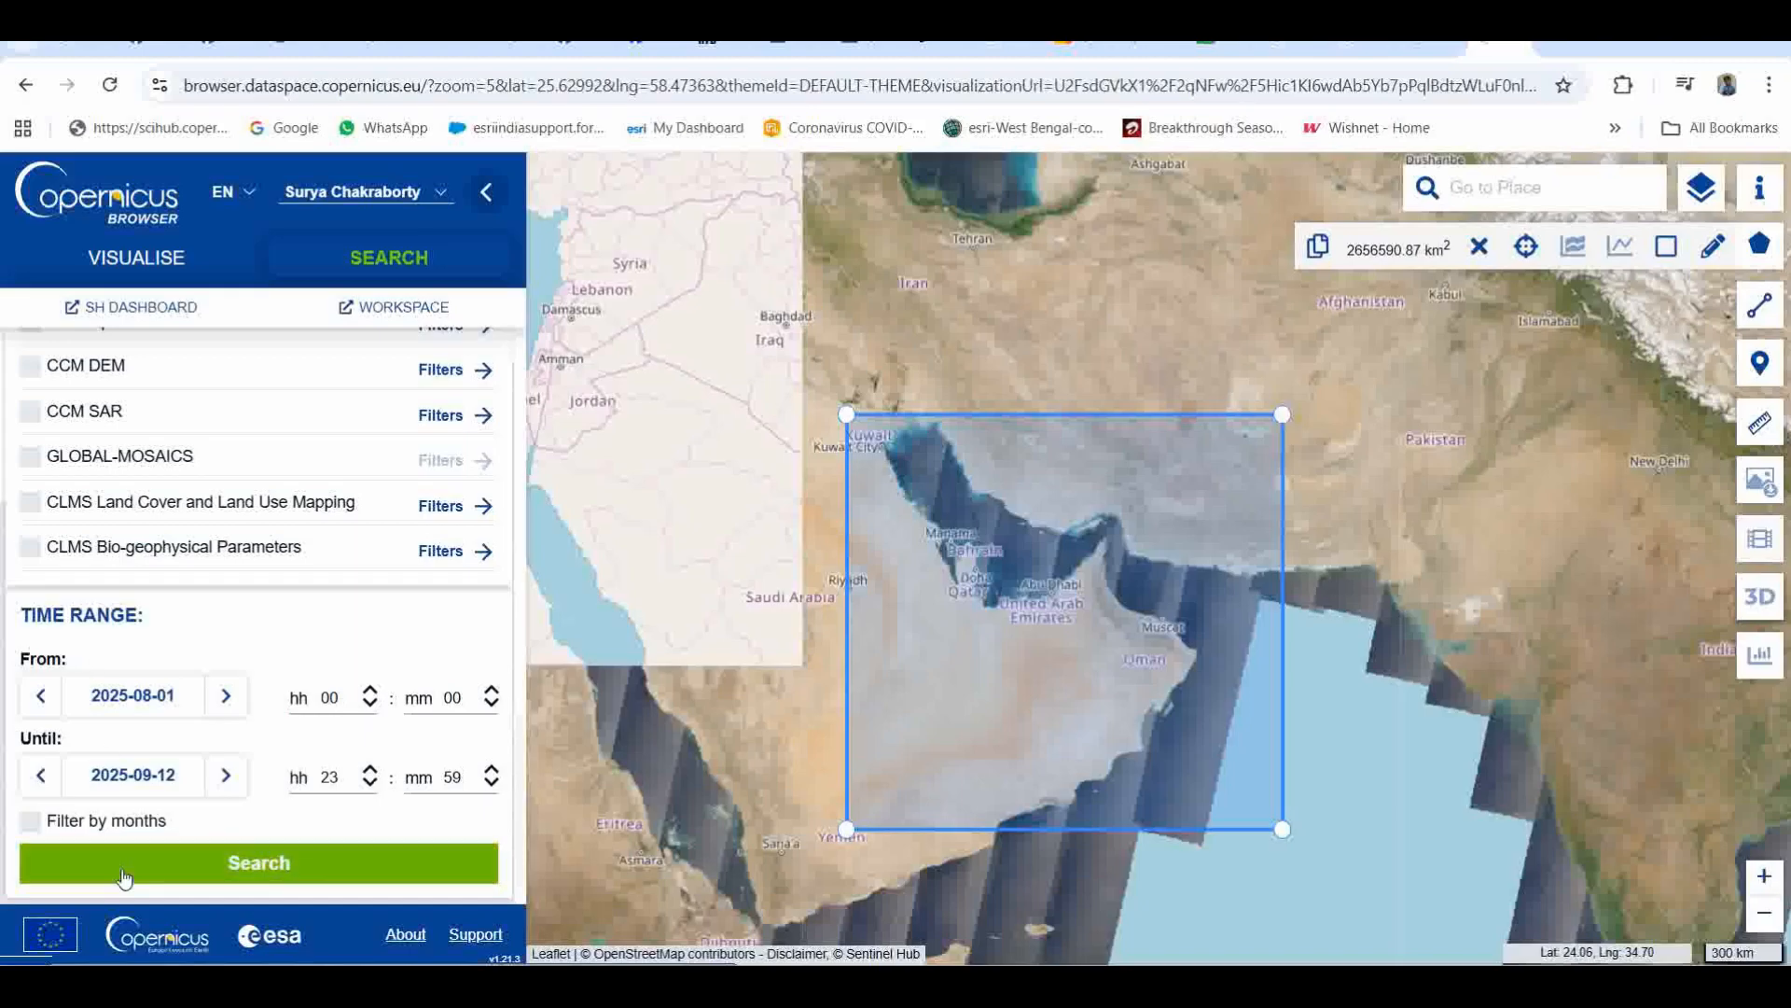
pyautogui.click(266, 862)
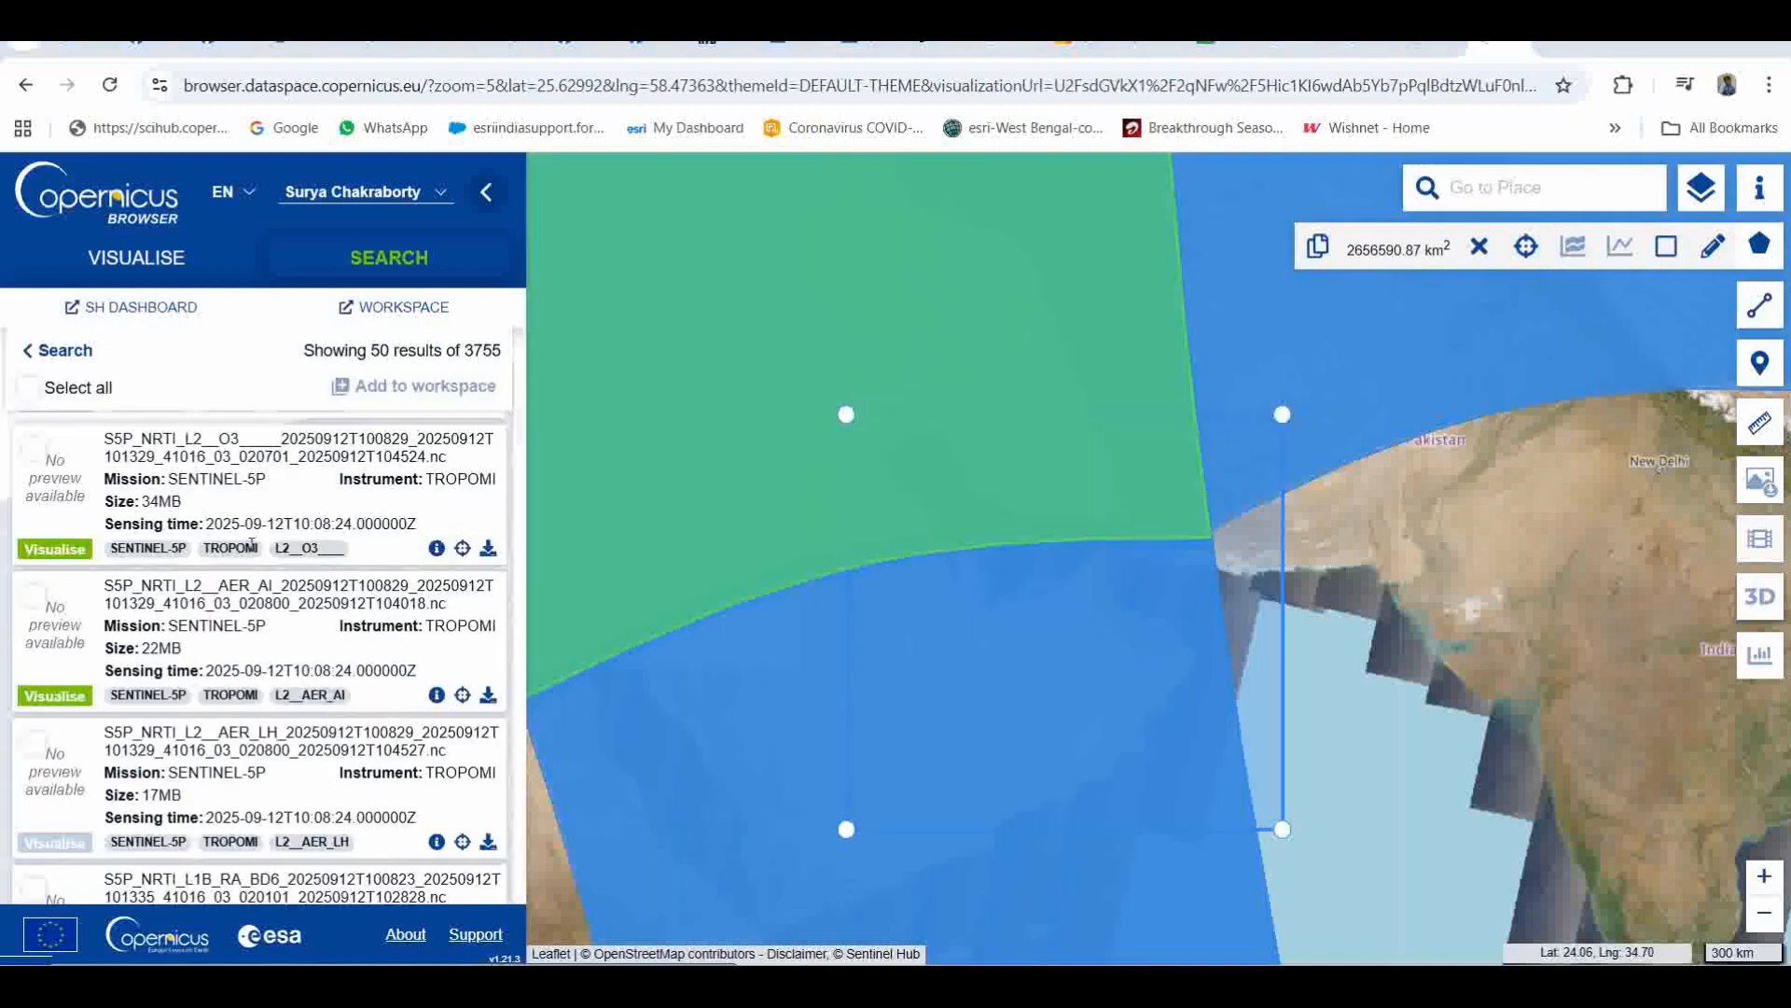
# Step: Browse the results, list the products of the footprint over the Arabian Peninsula, and download the 33 MB S5P_NRTI_L2__O3 product sensed on 2025-09-12
pyautogui.scroll(-1, 280, 522)
pyautogui.scroll(3, 233, 606)
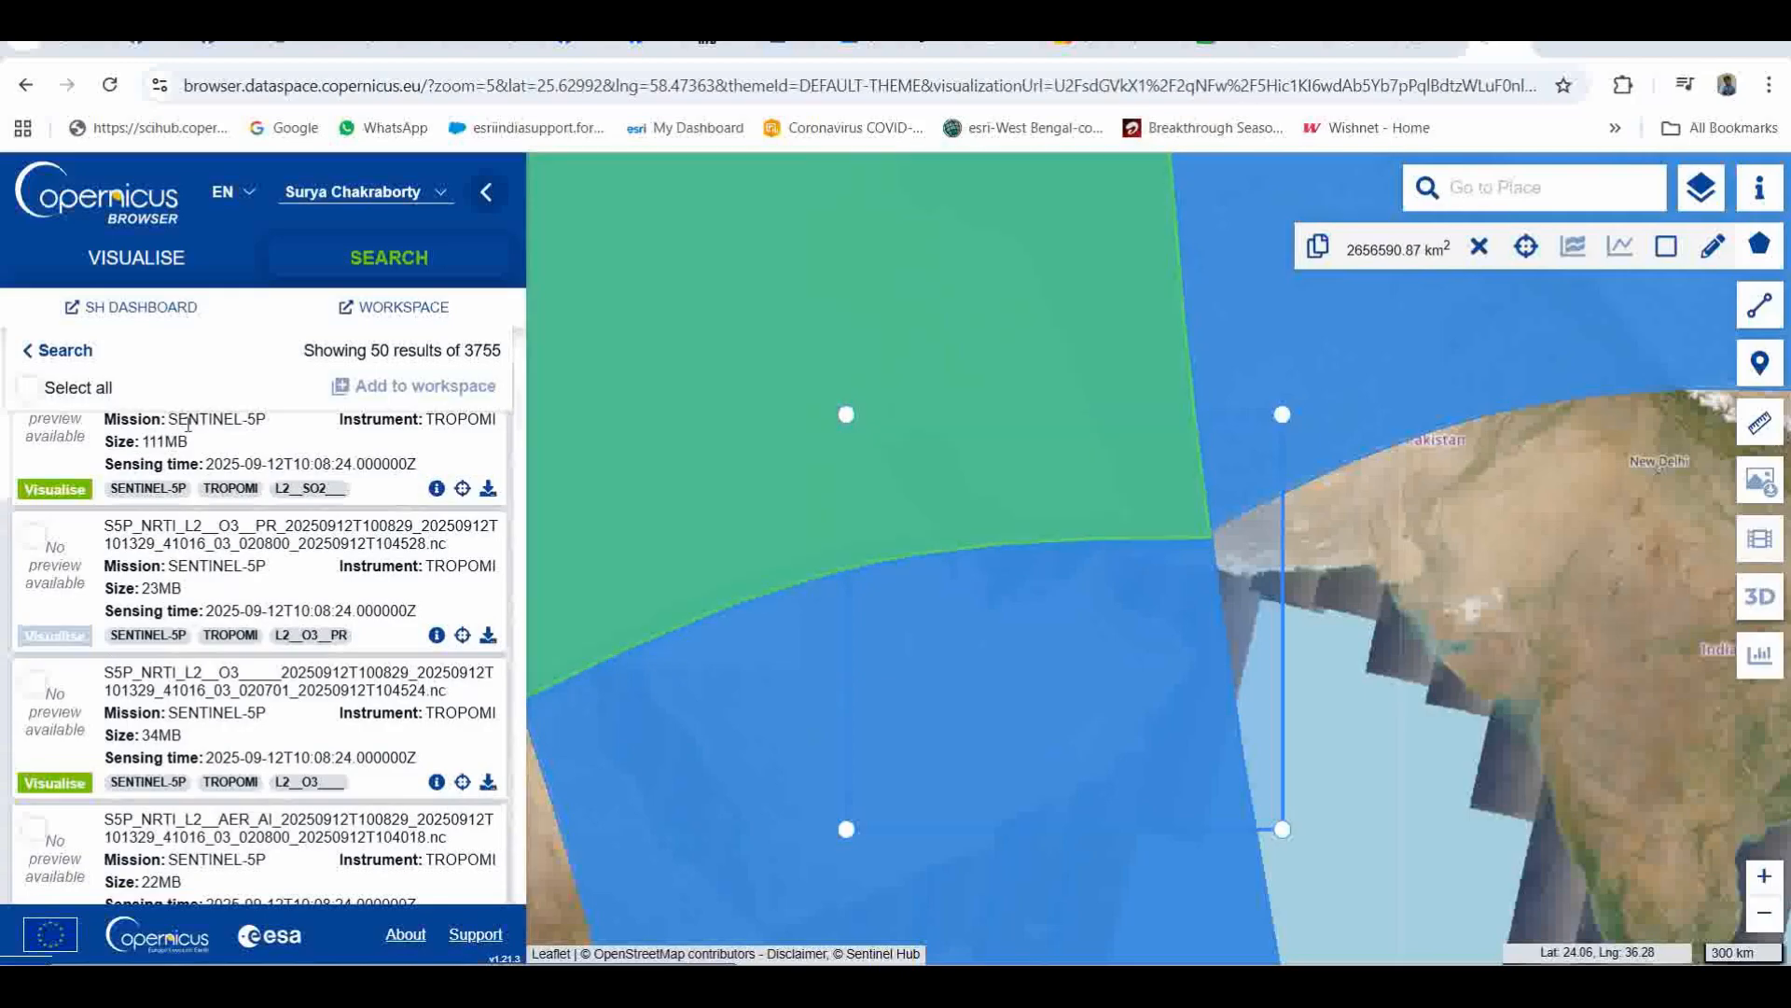
pyautogui.scroll(2, 177, 522)
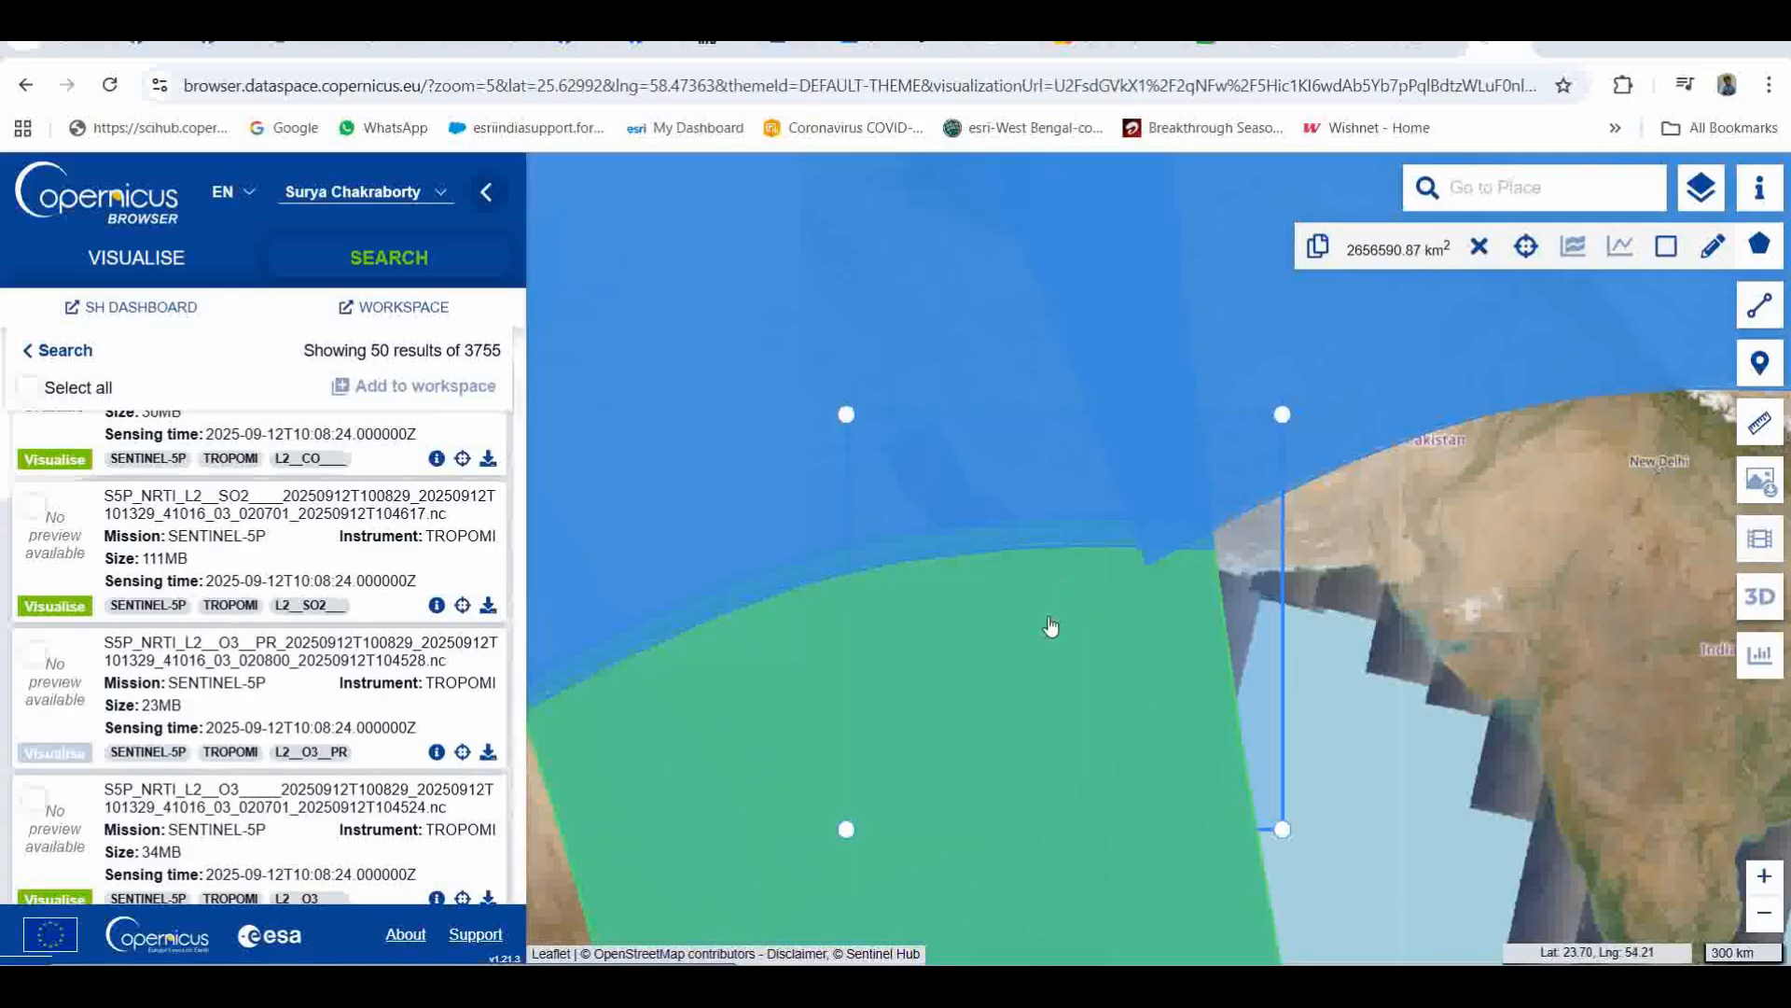
pyautogui.click(1048, 619)
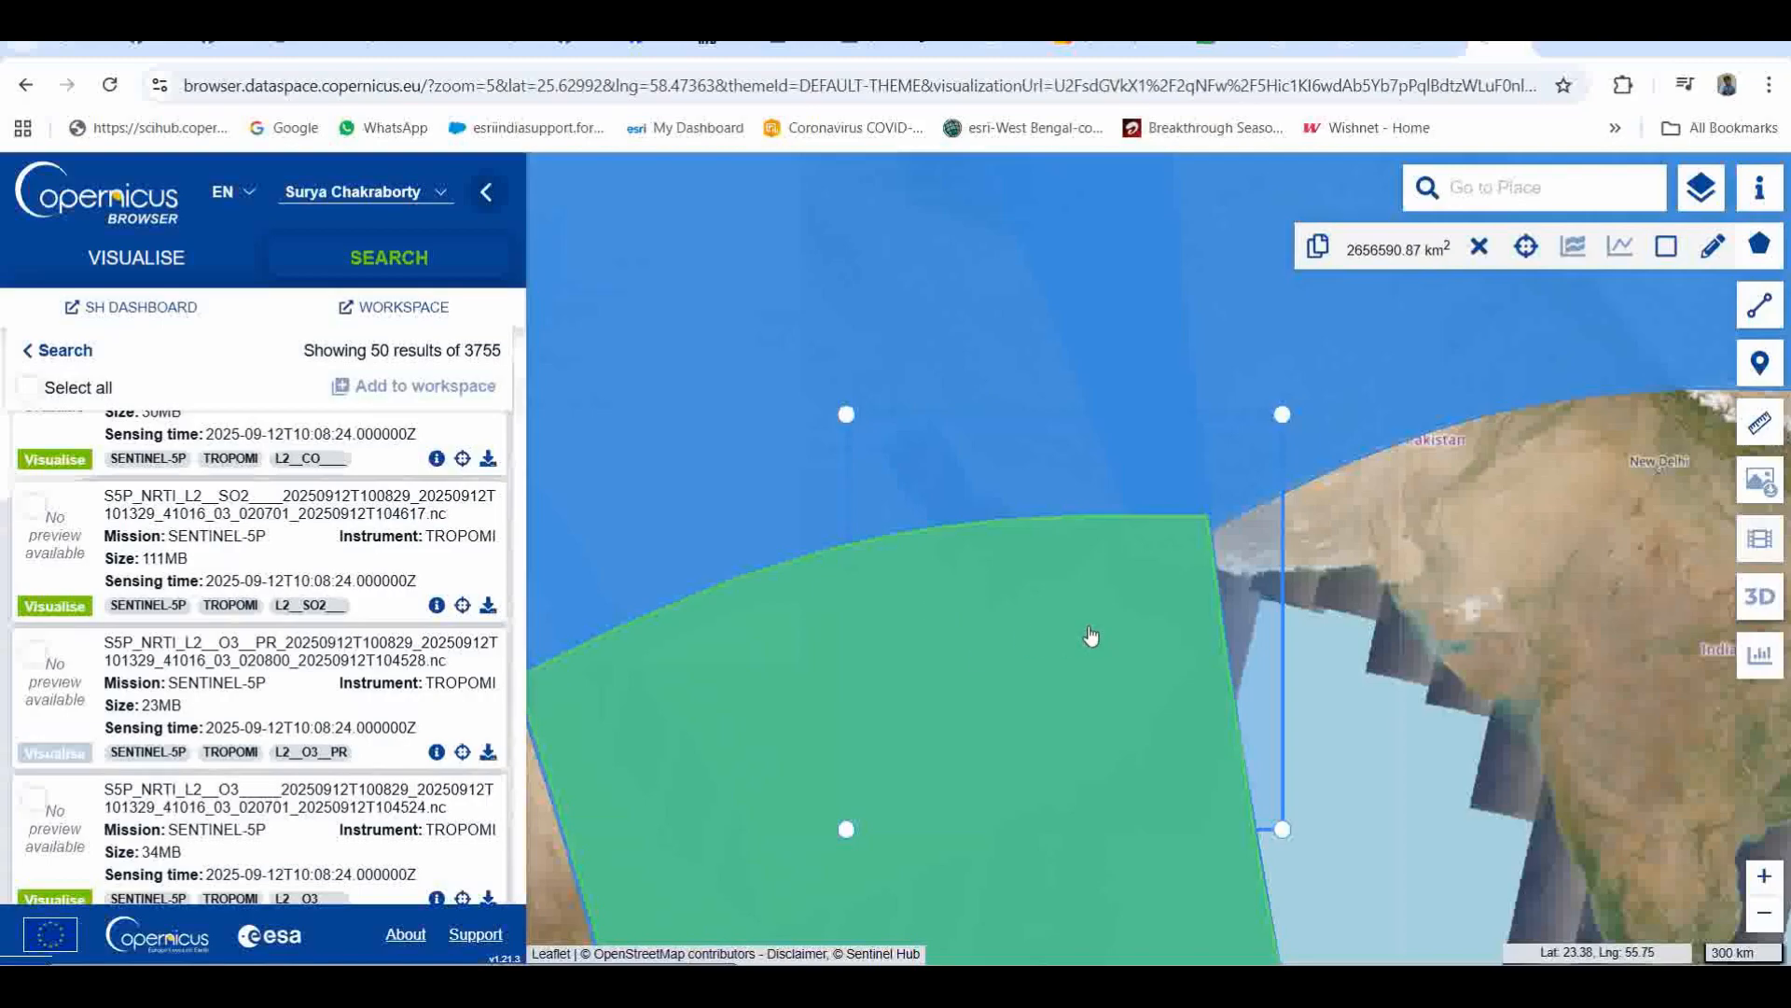
pyautogui.click(1092, 635)
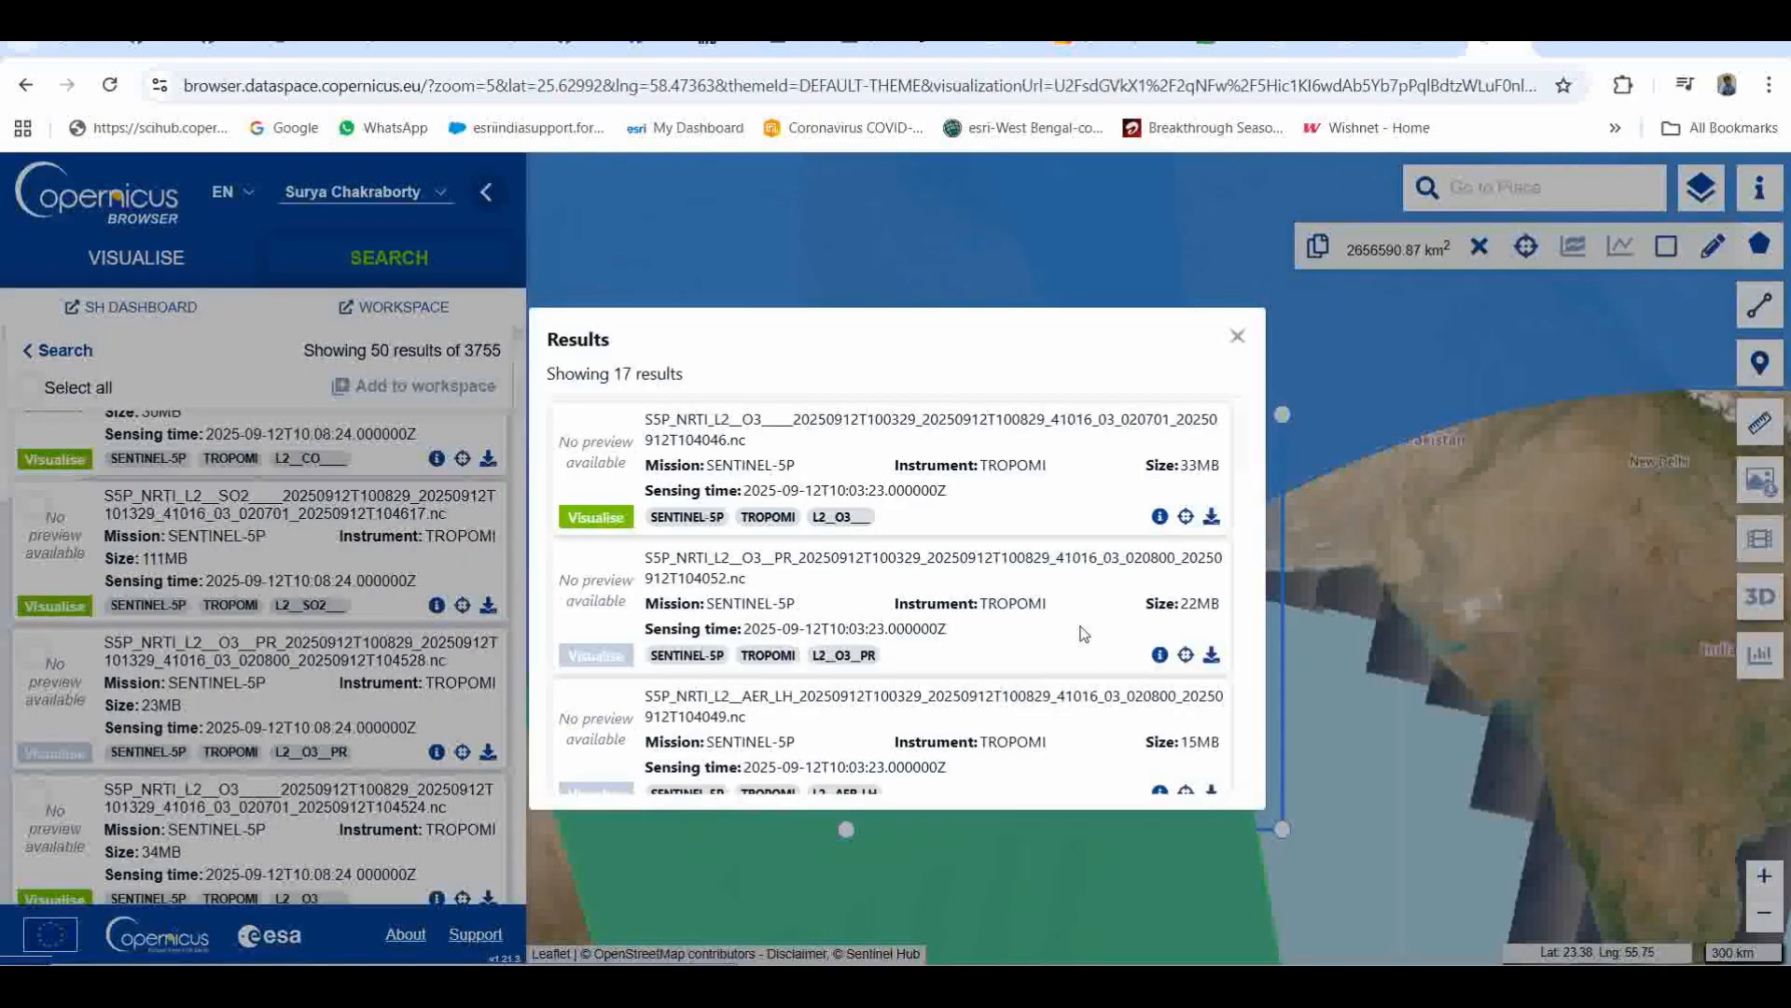
pyautogui.click(1159, 516)
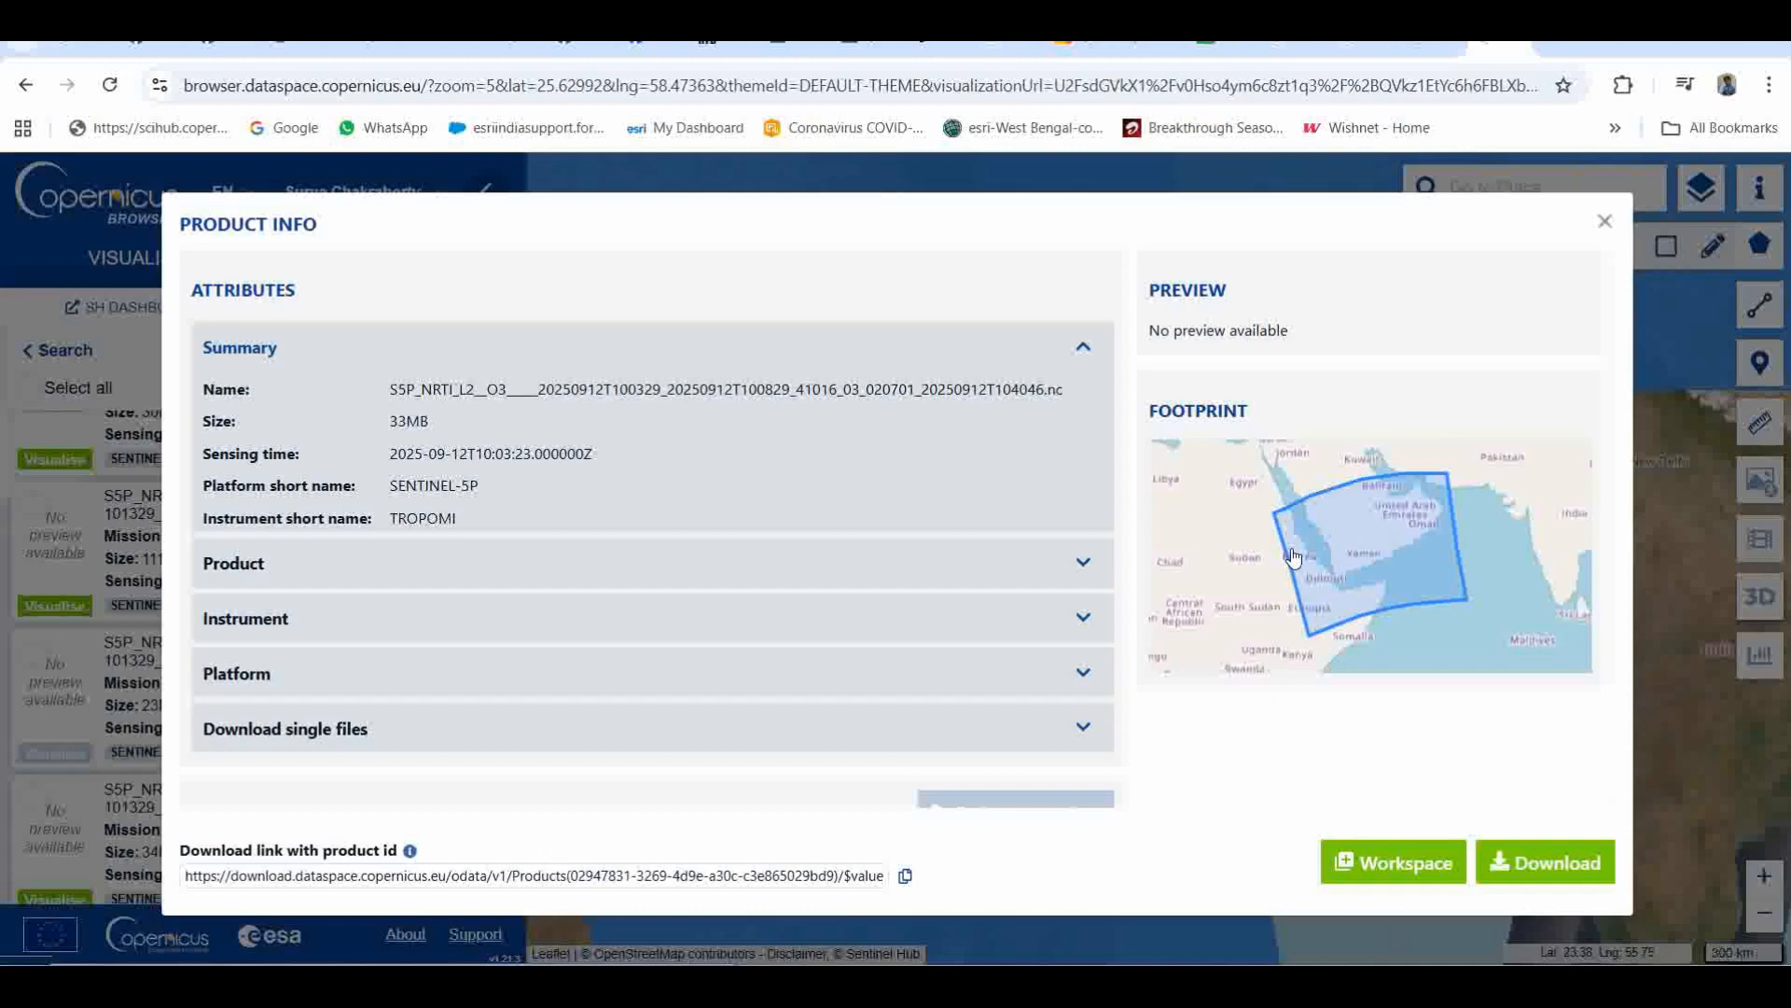
pyautogui.click(1494, 872)
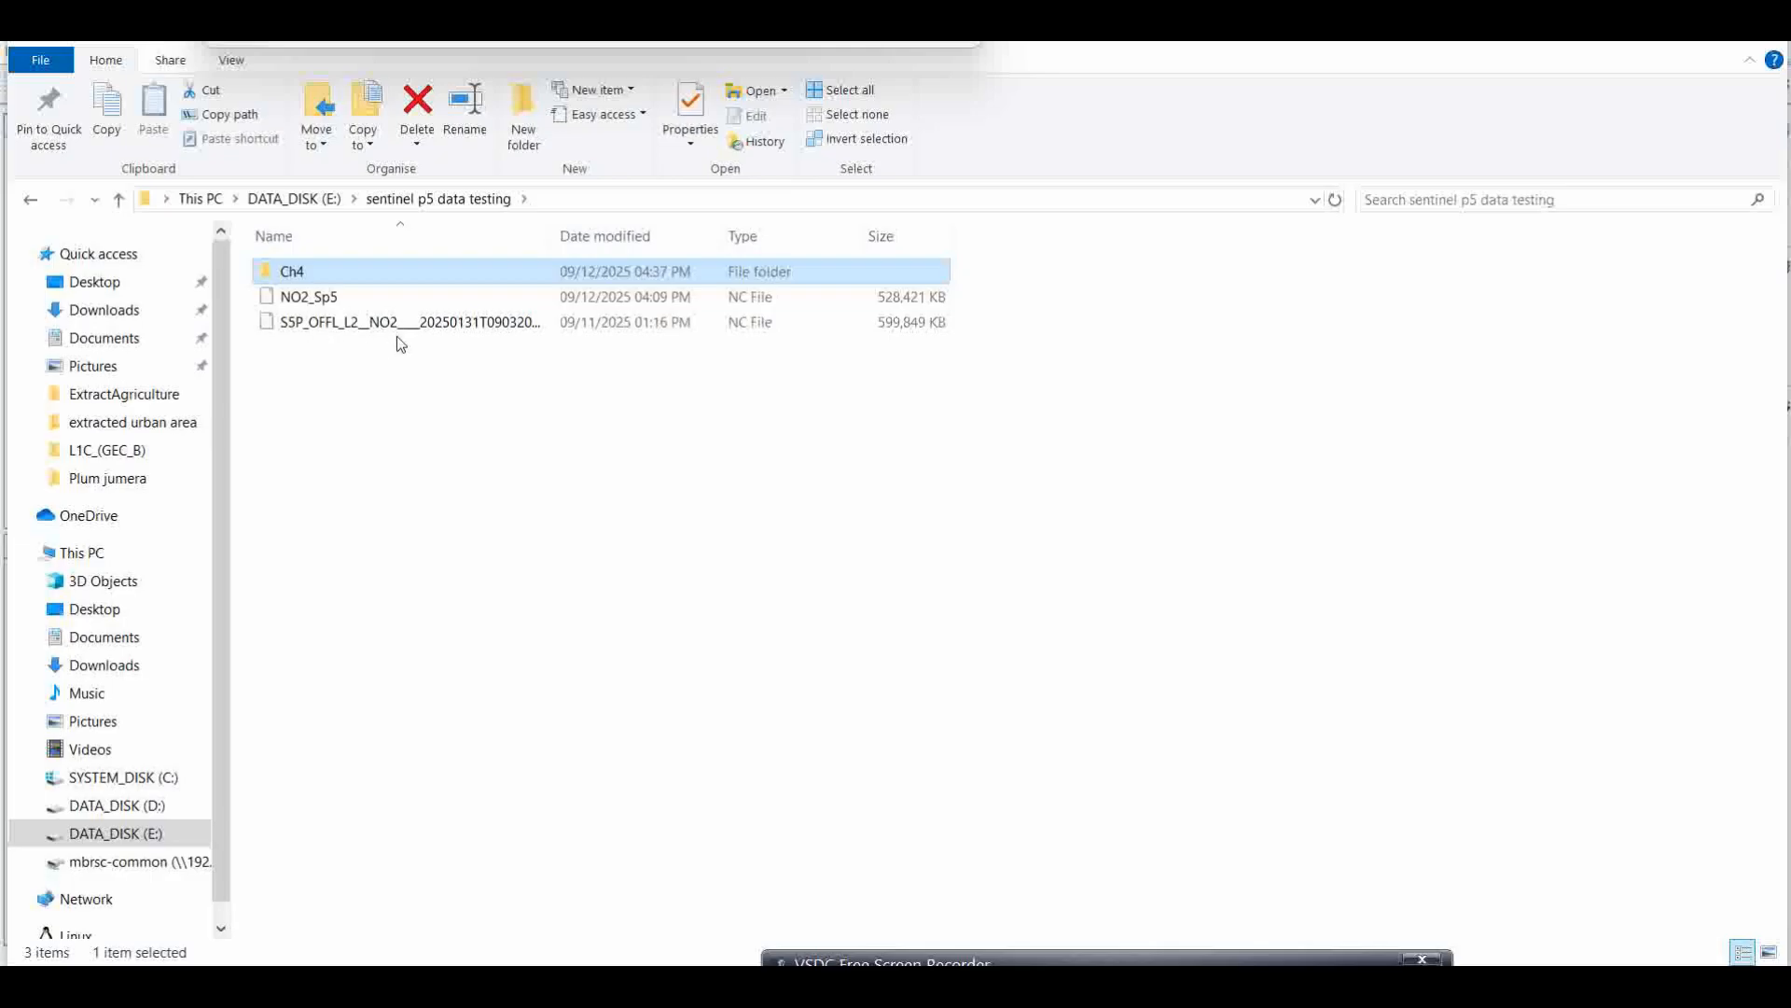
# Step: Switch to SNAP and open the S5P_OFFL_L2__CH4 product from the Ch4 folder with the NetCDF following CF-Convention reader
pyautogui.doubleClick(310, 272)
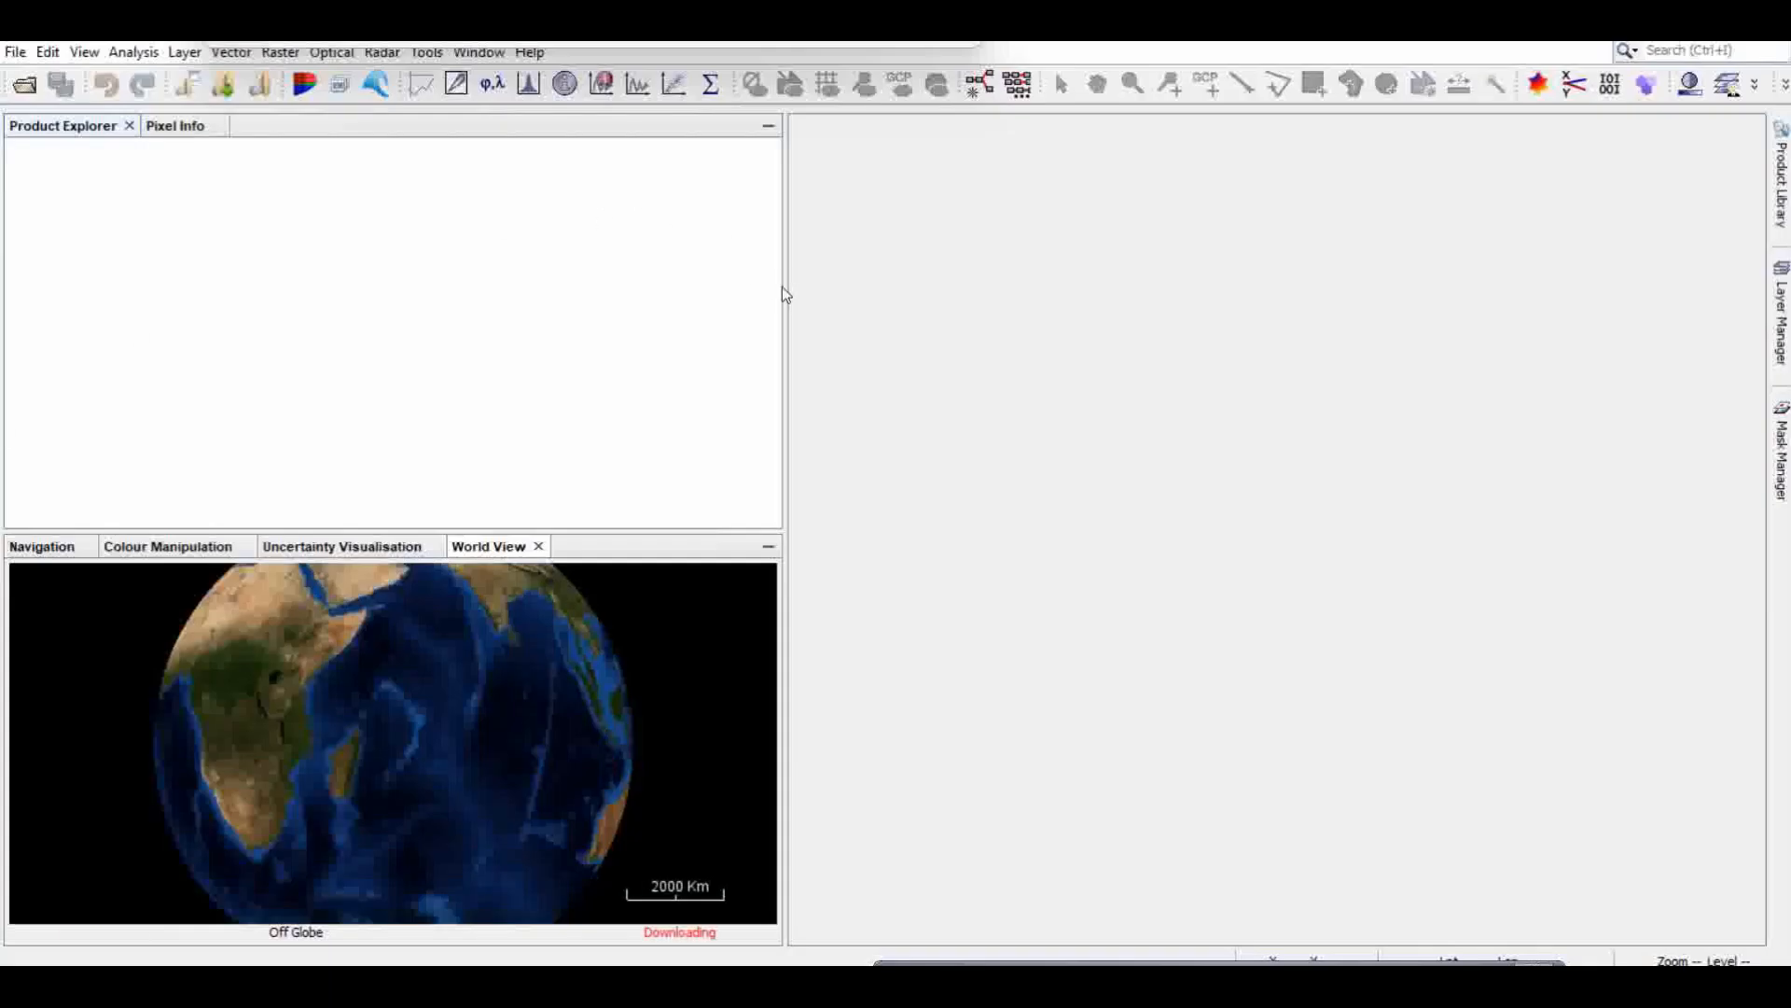
pyautogui.click(17, 54)
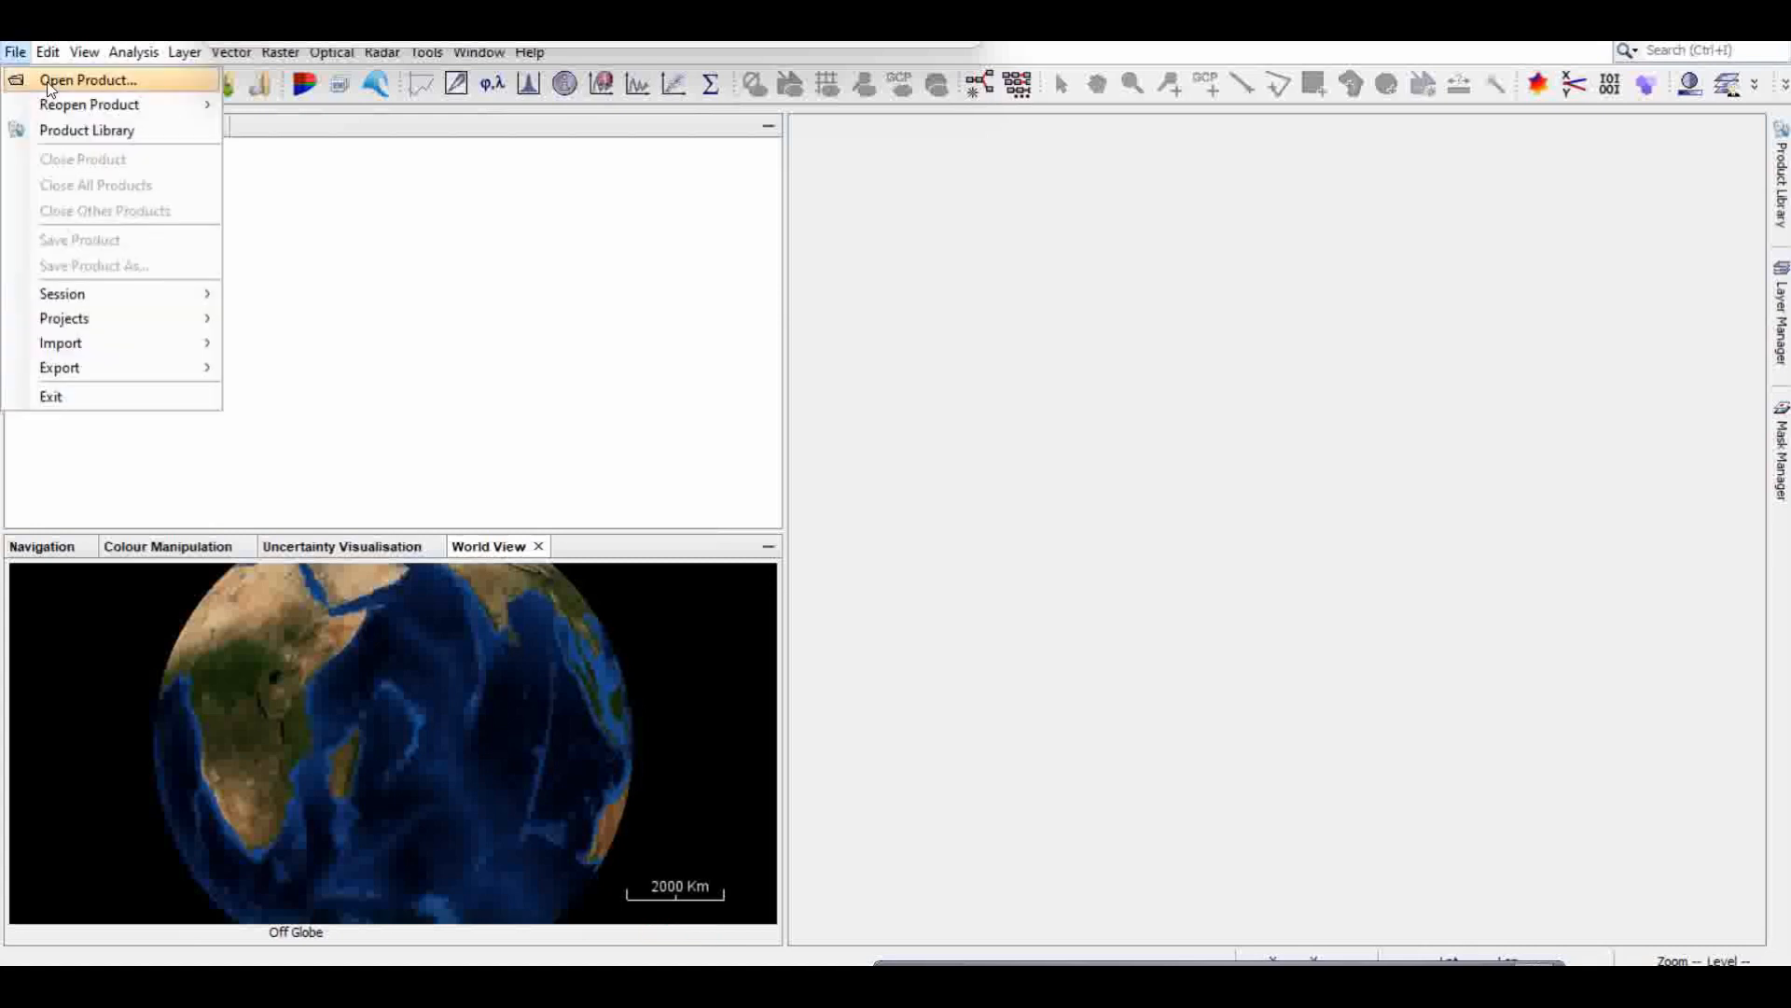
pyautogui.click(74, 81)
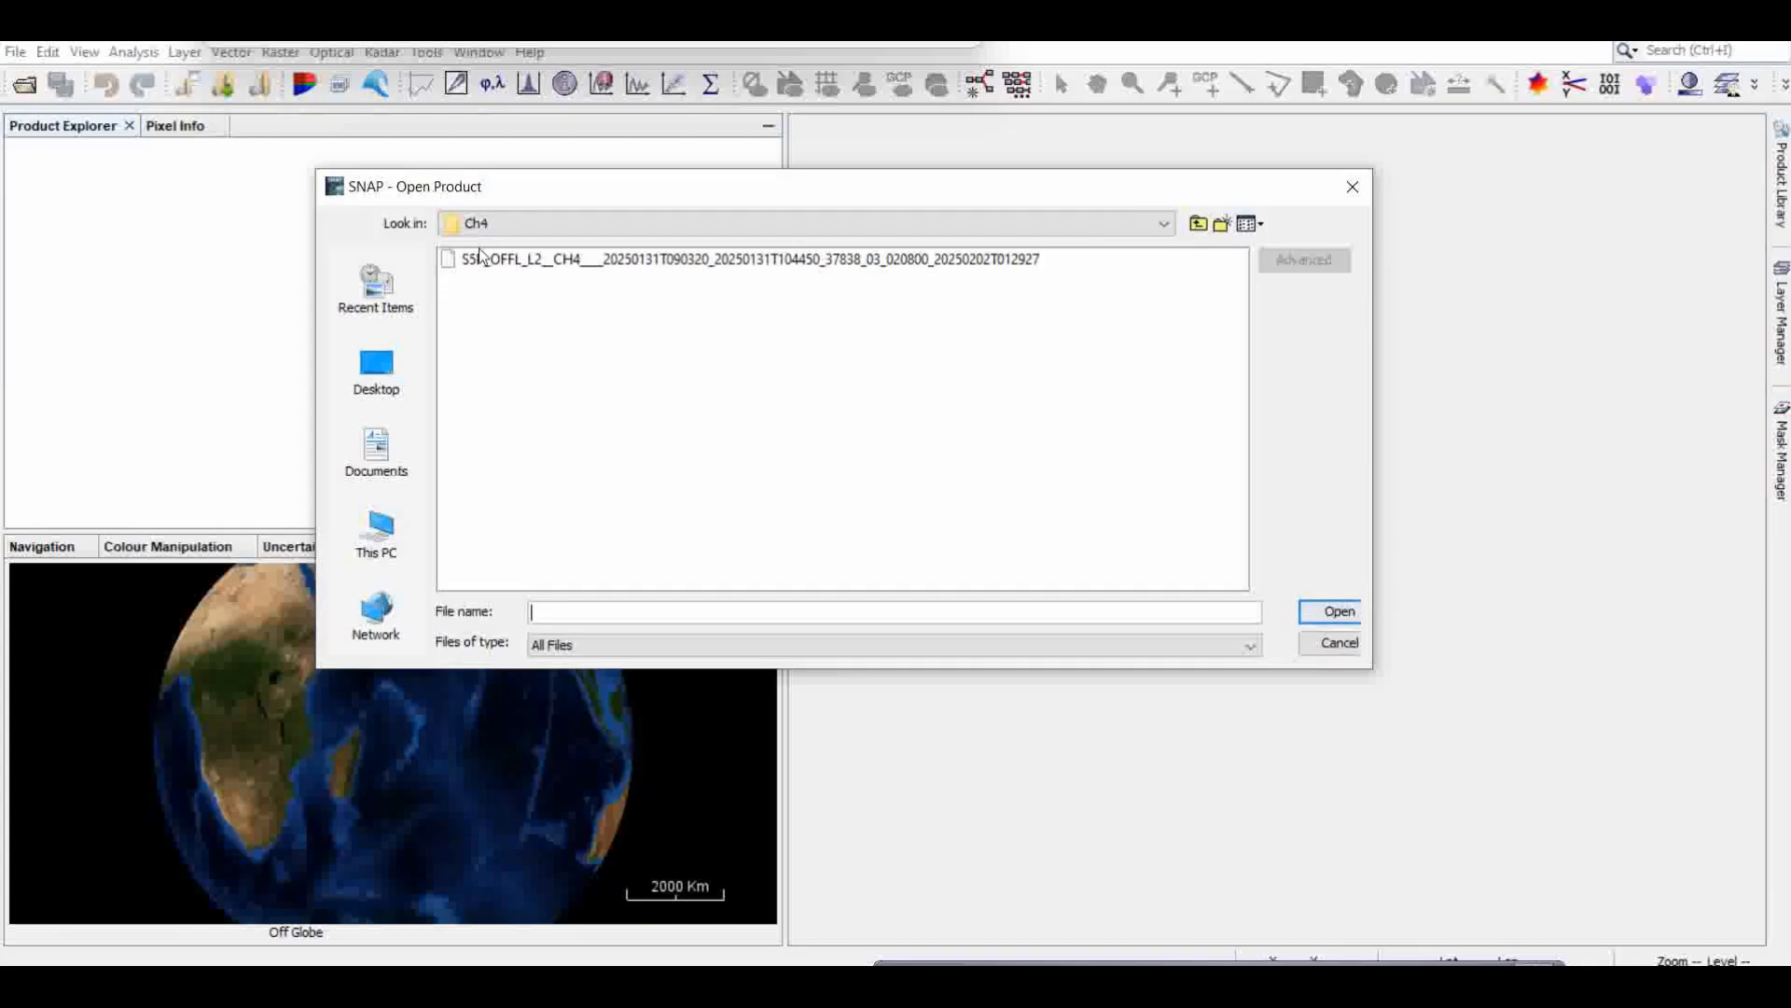
pyautogui.click(544, 264)
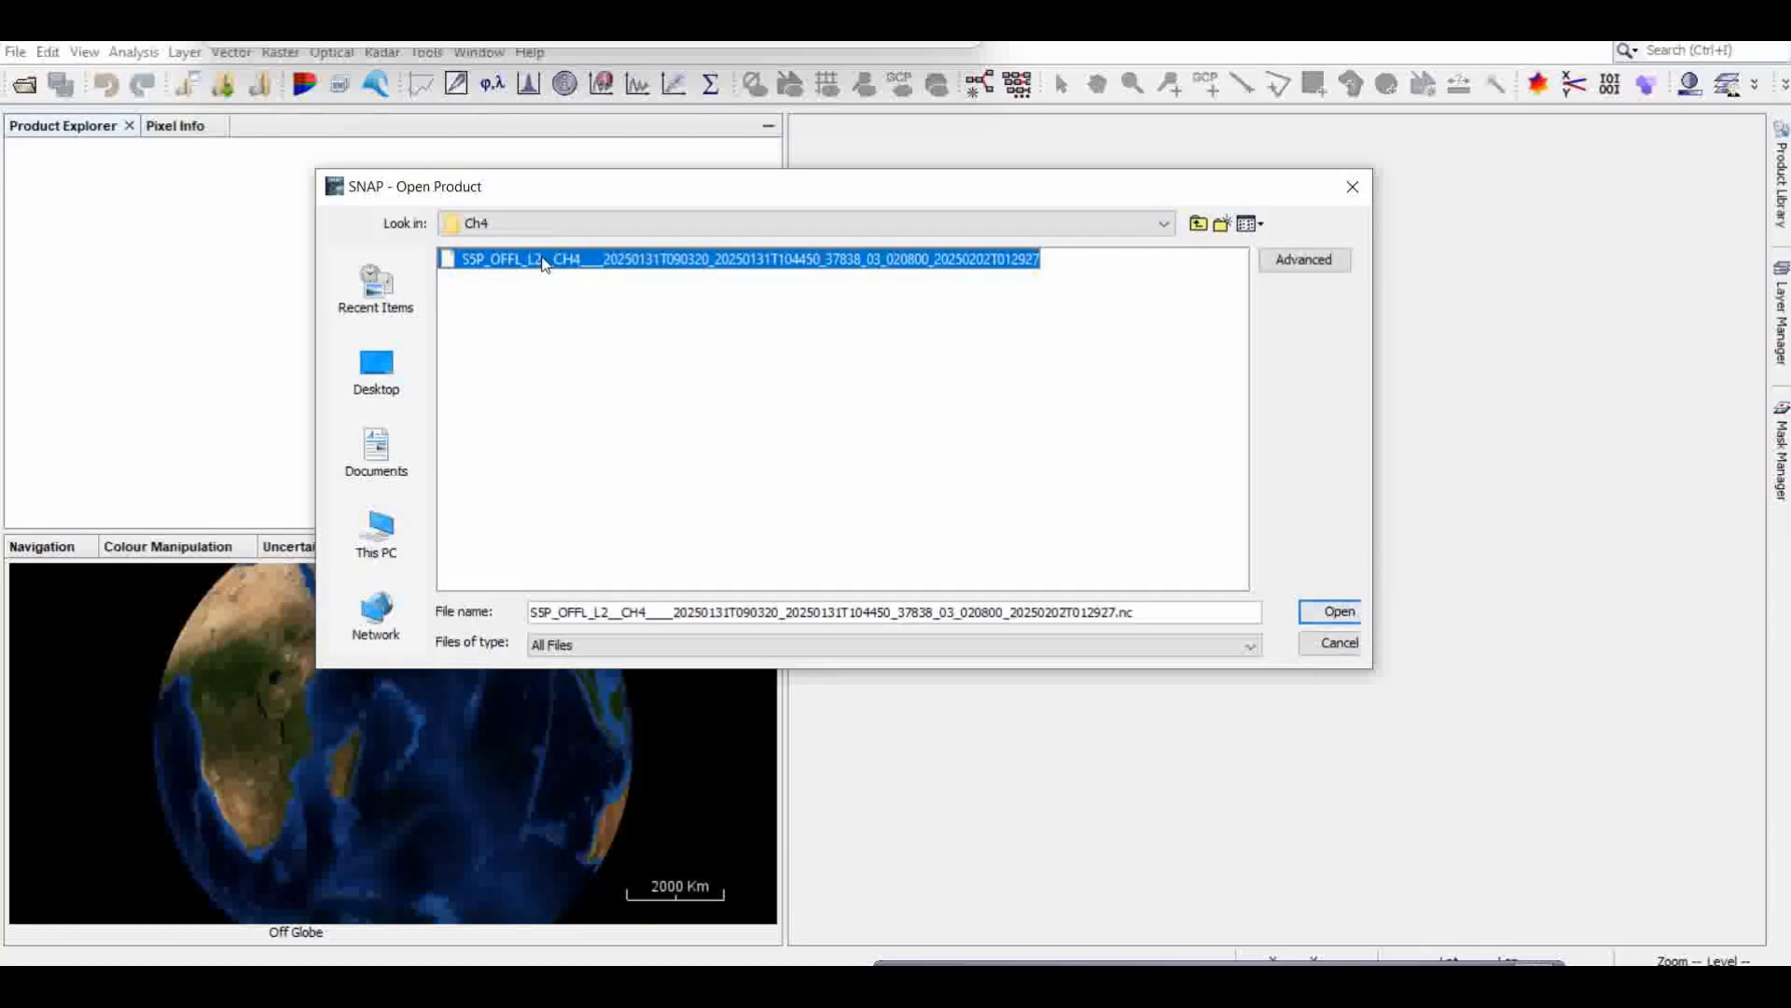
pyautogui.click(1334, 612)
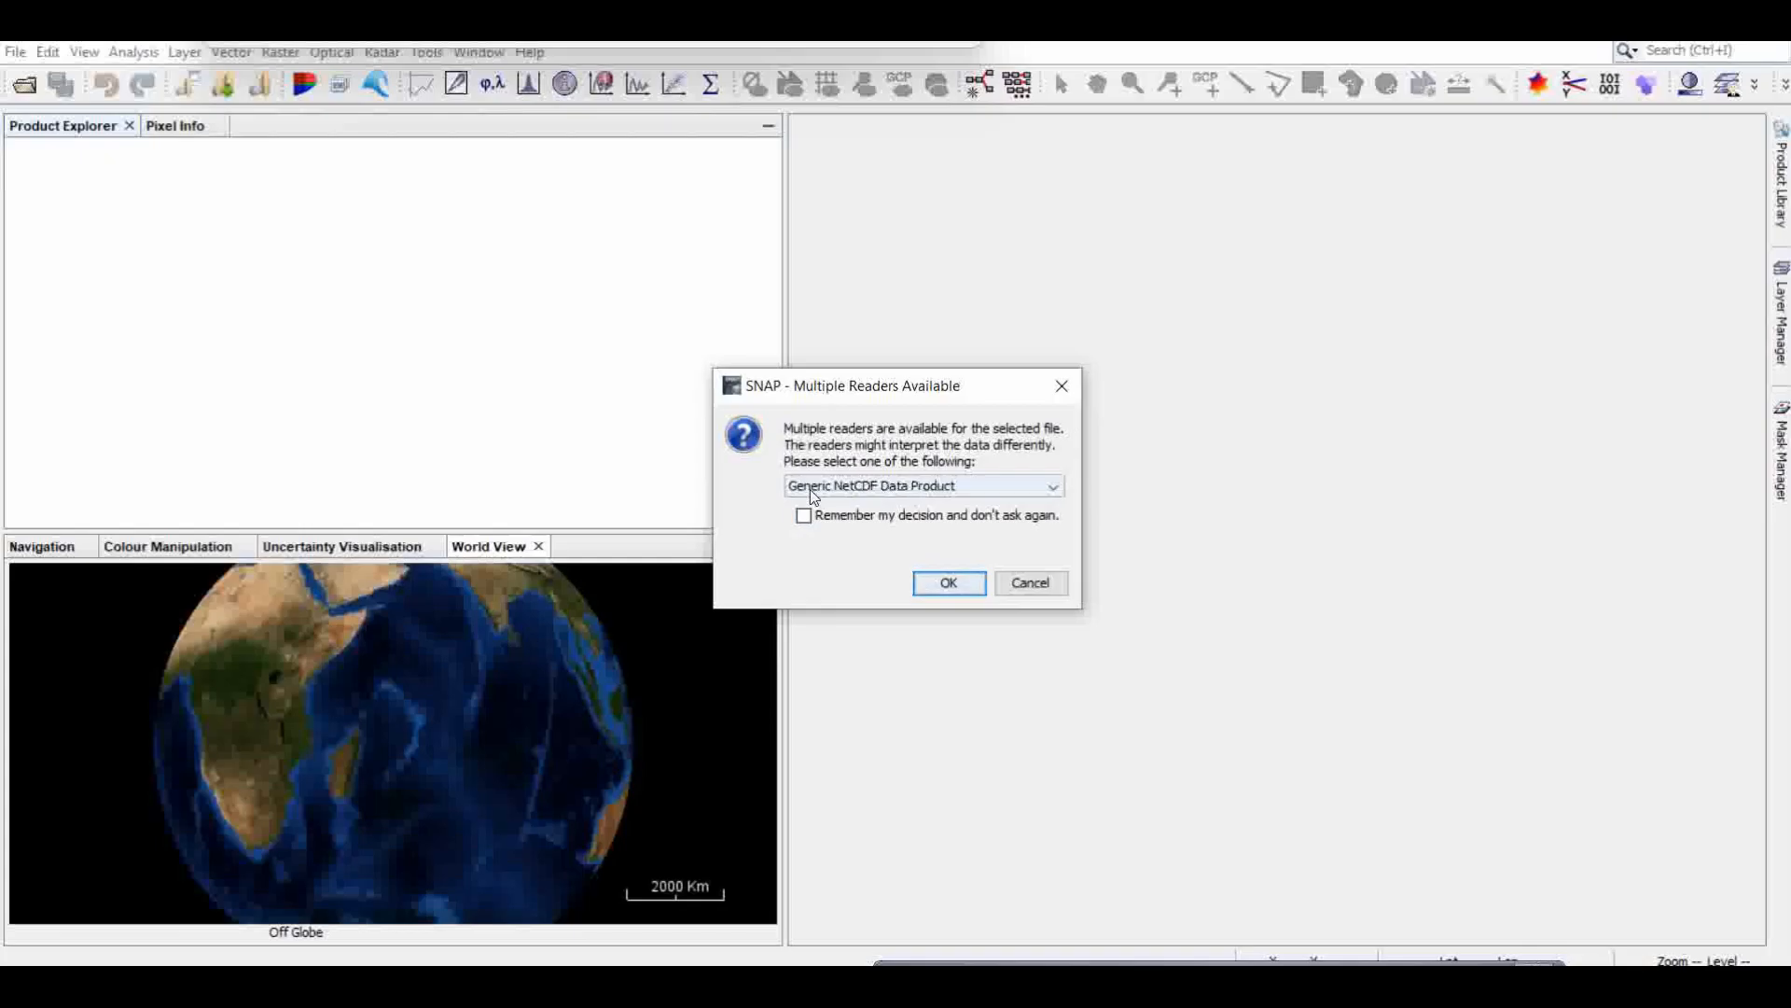
pyautogui.click(899, 486)
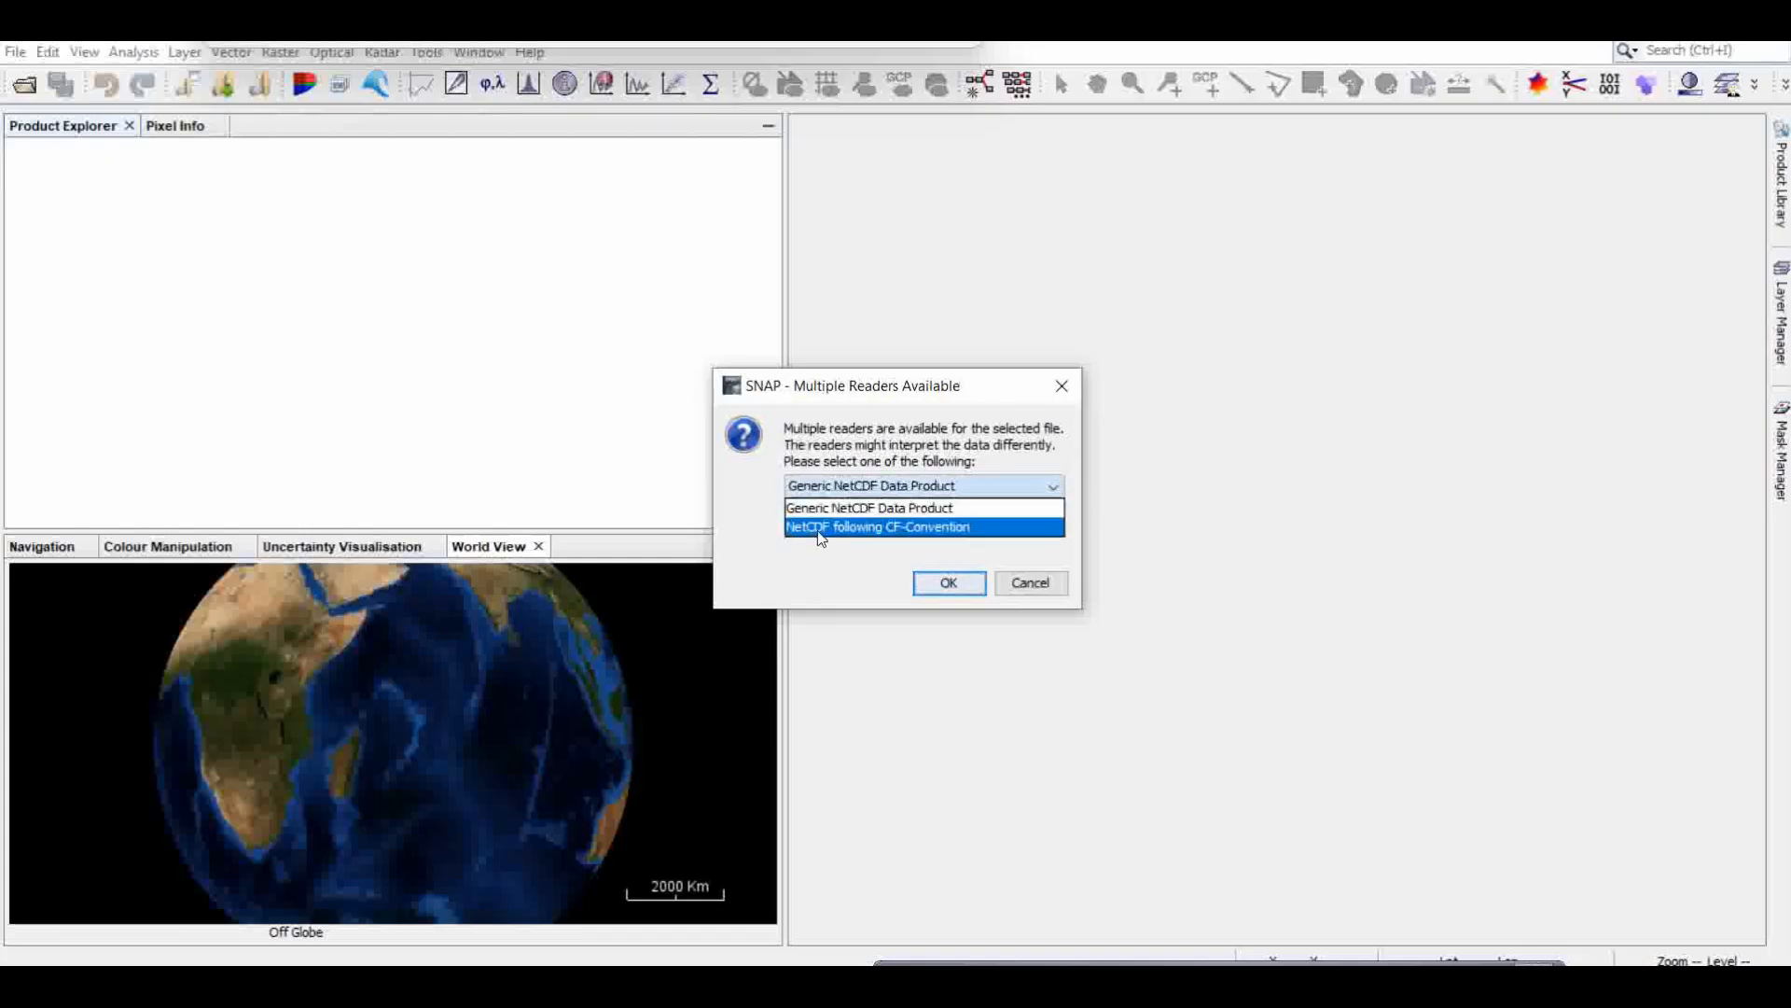
pyautogui.click(885, 528)
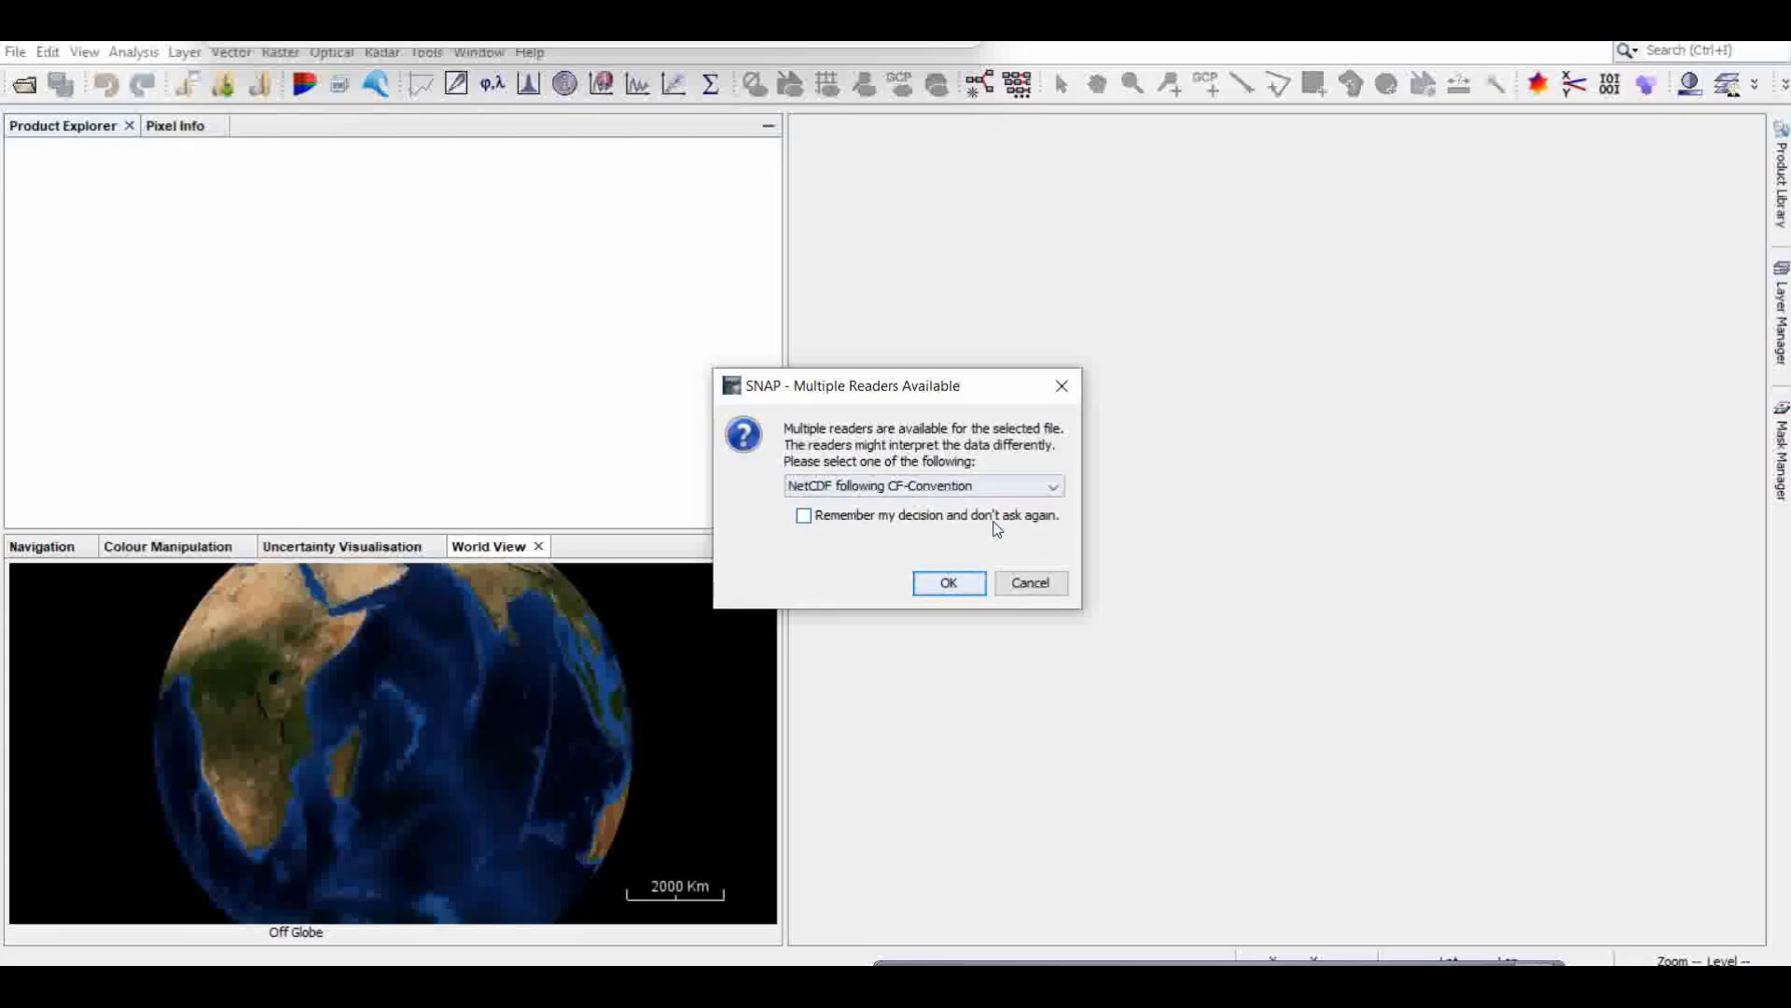
pyautogui.click(947, 584)
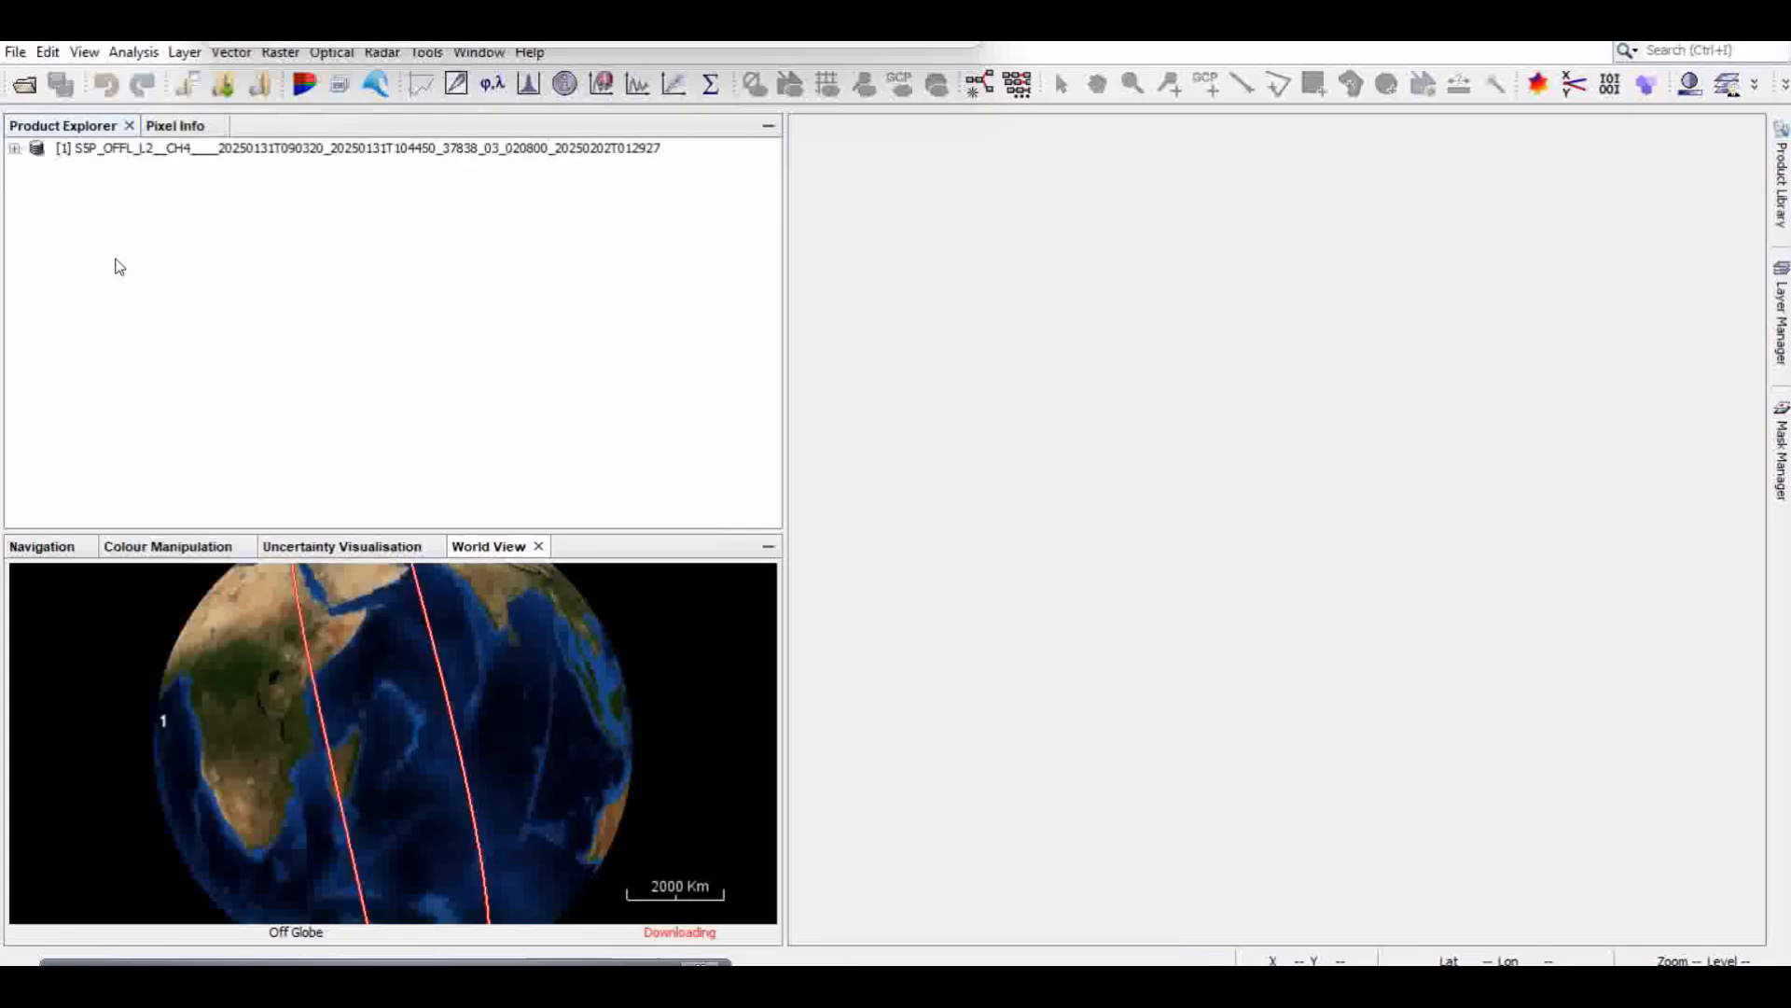
# Step: Display the methane_mixing_ratio_precision band of the CH4 product and try the pin placing tool on its image
pyautogui.click(14, 149)
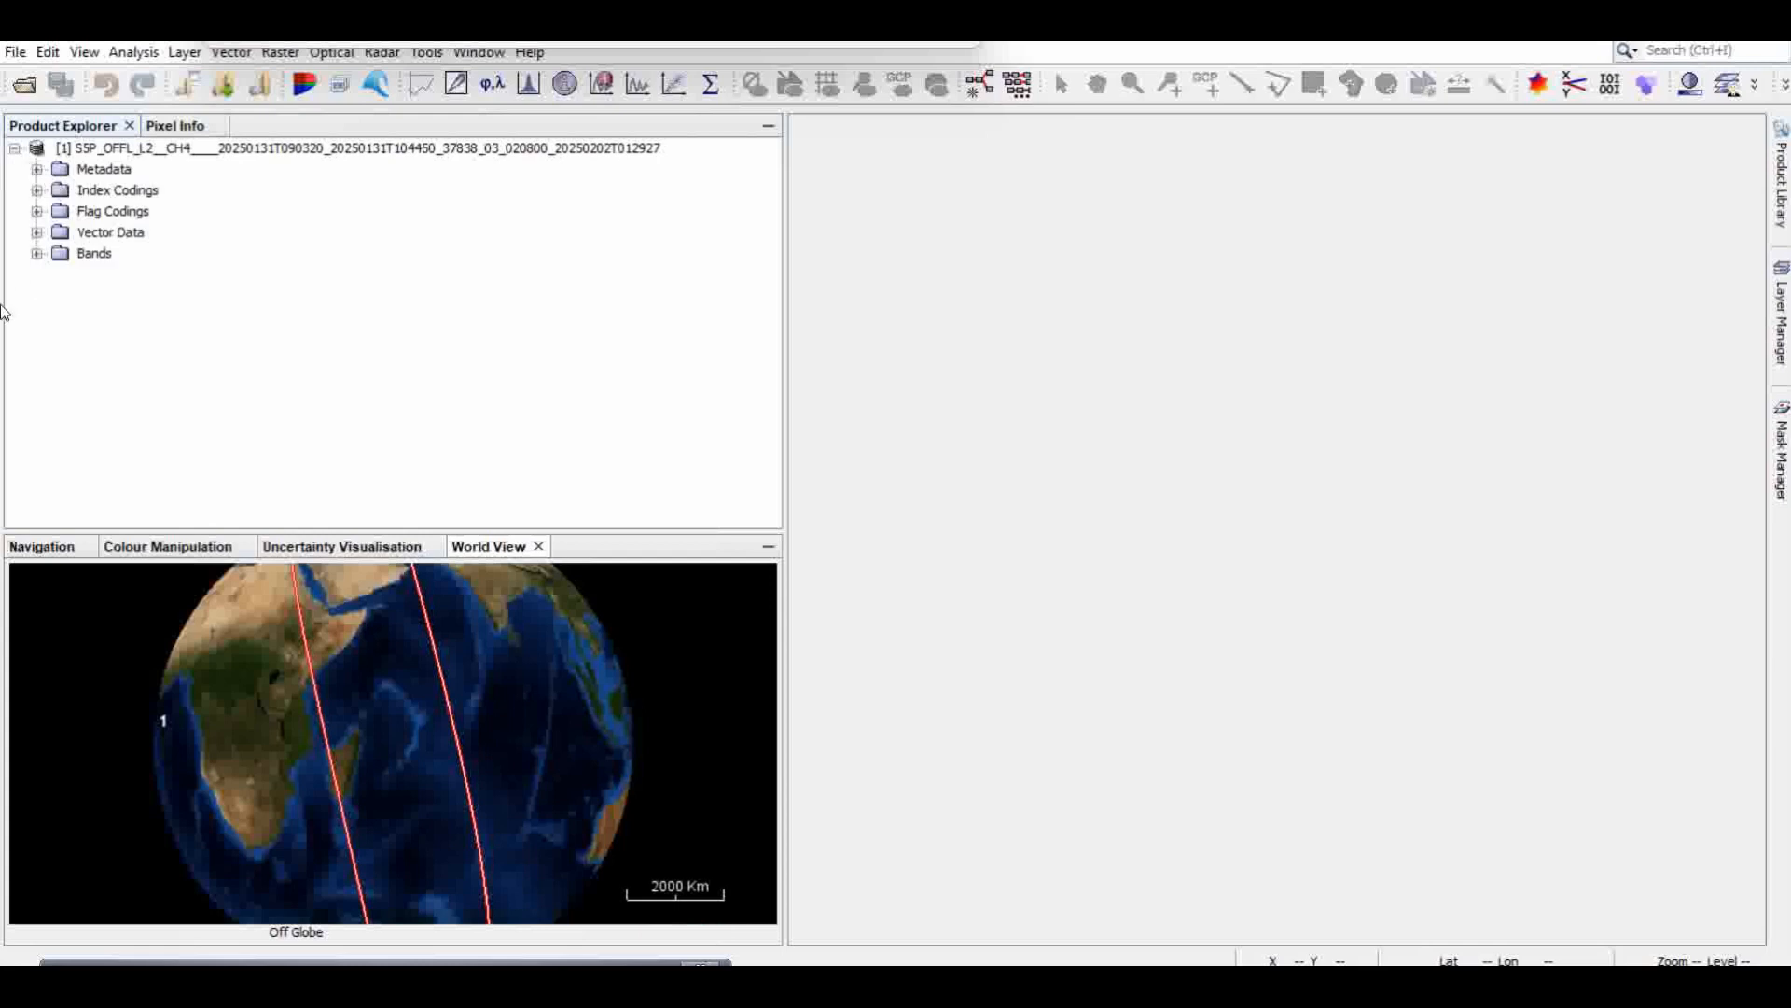
pyautogui.click(37, 255)
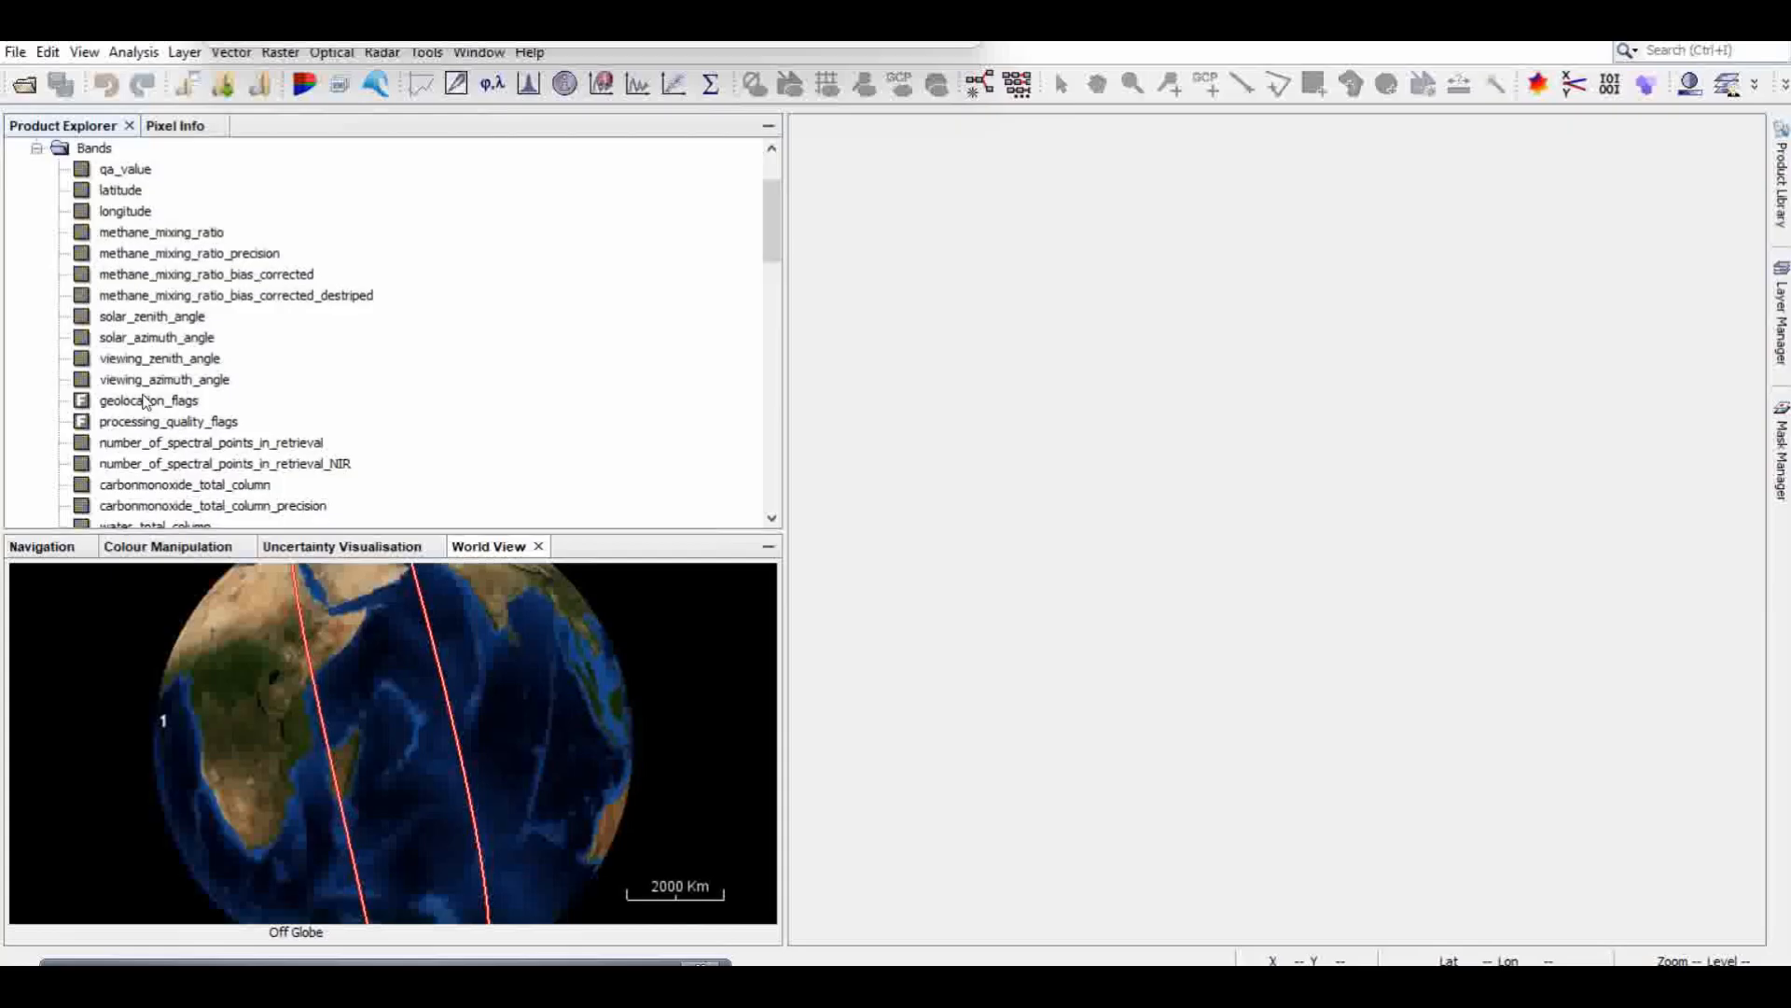
pyautogui.doubleClick(150, 234)
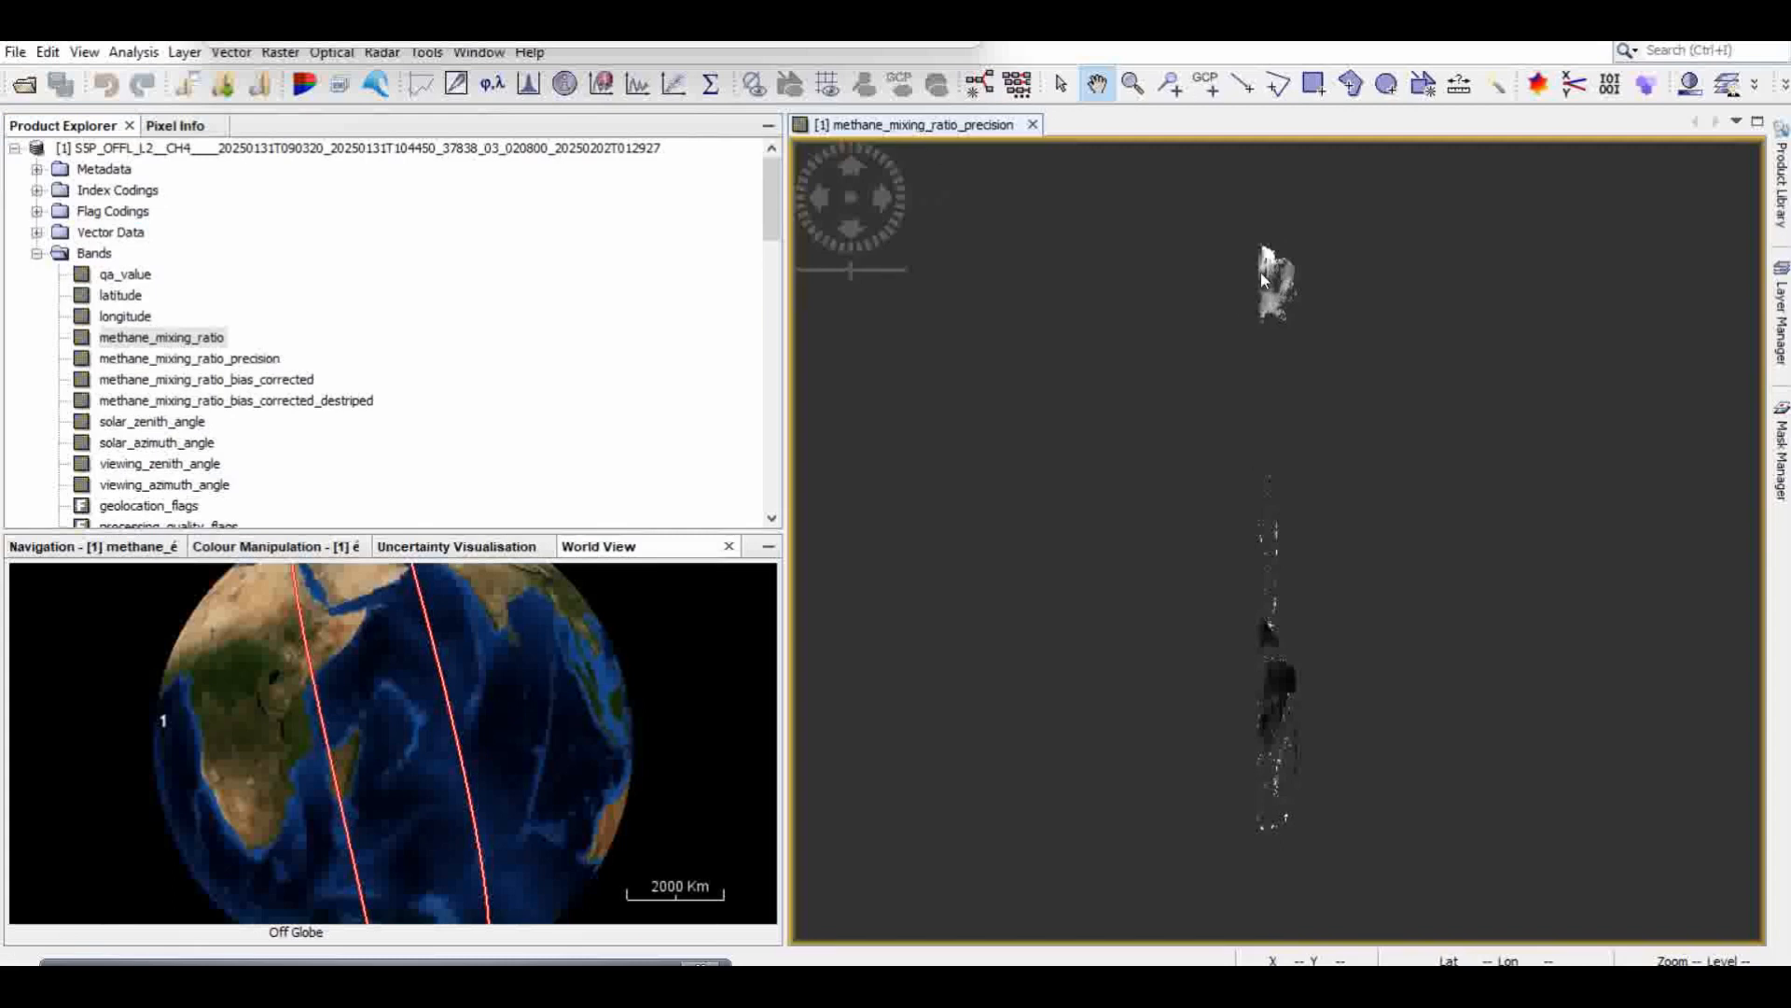
pyautogui.click(1171, 89)
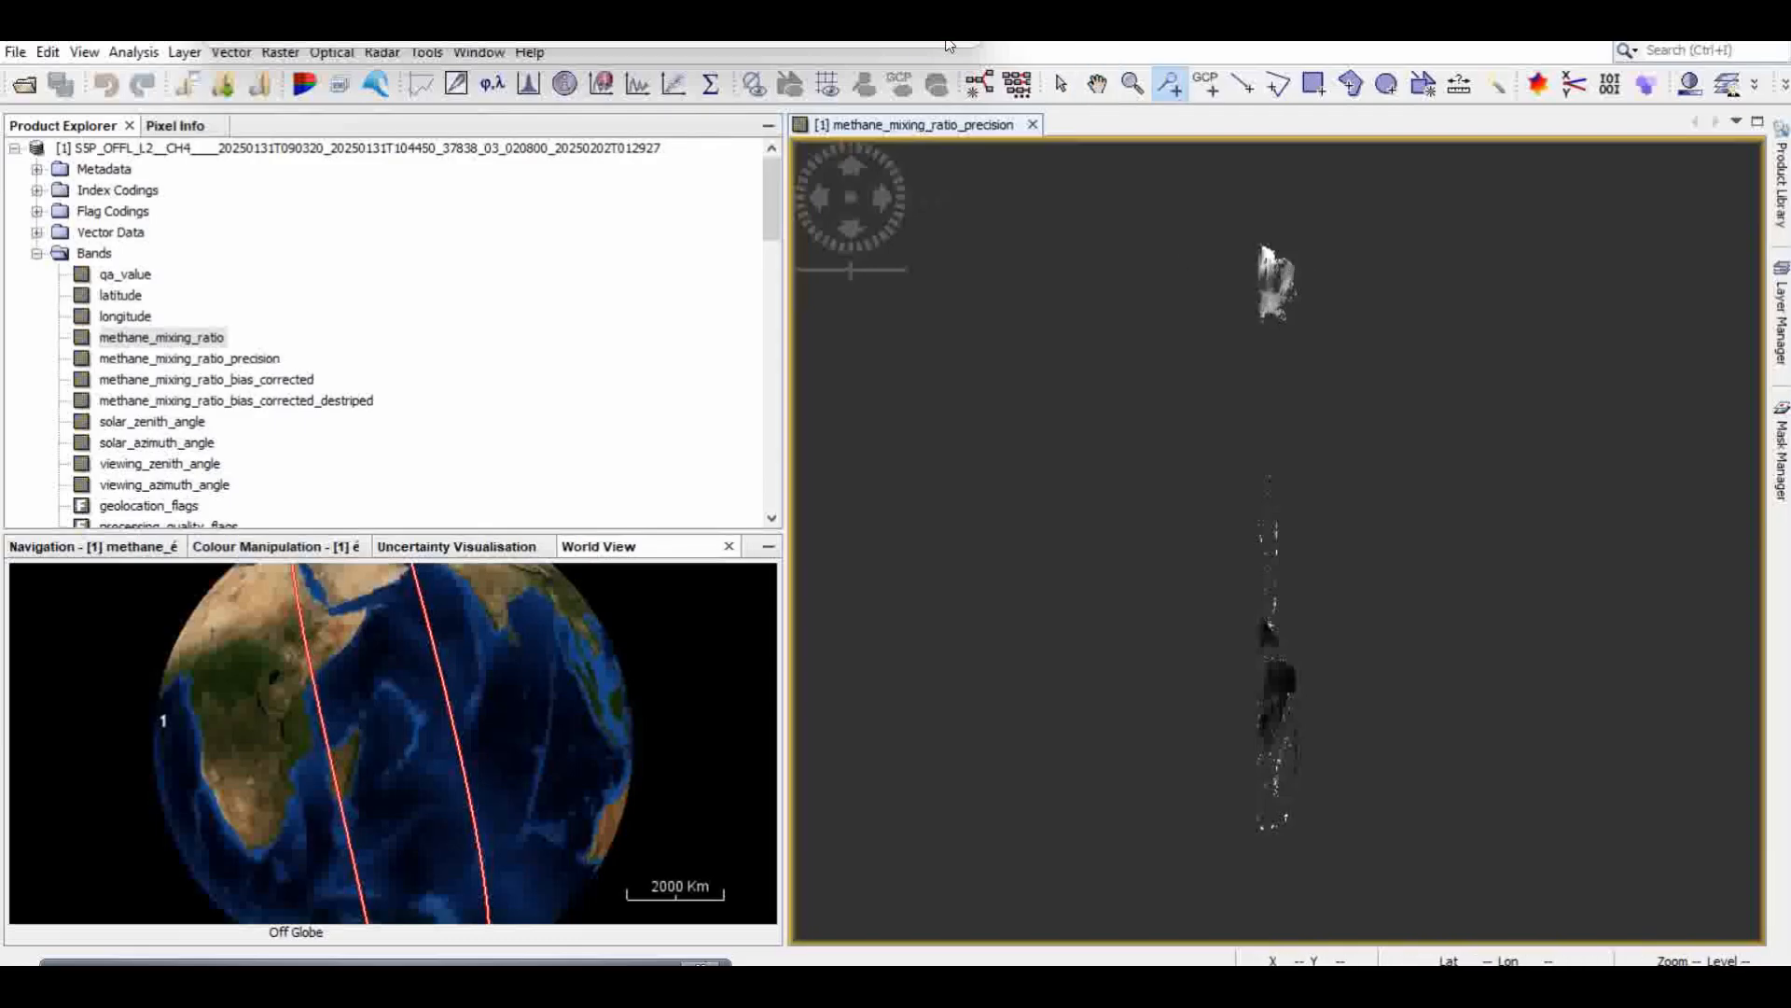
pyautogui.click(1275, 284)
pyautogui.click(1362, 360)
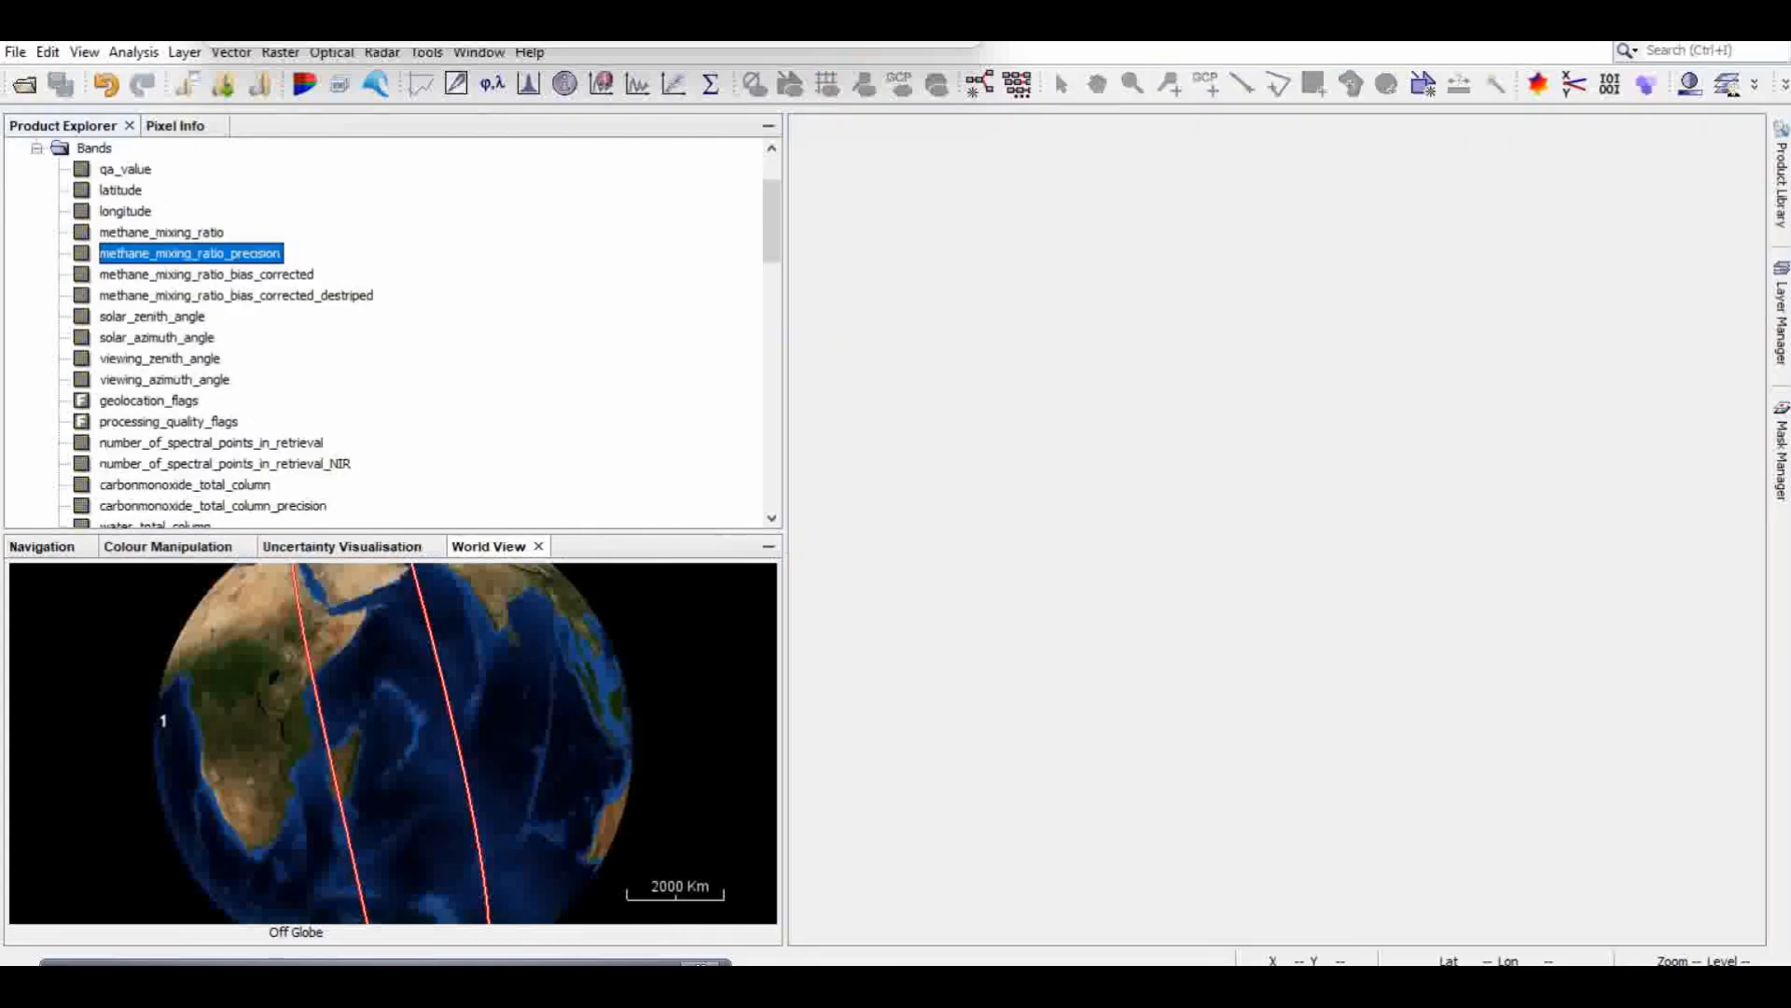
# Step: Attach pixel geo-coding to the CH4 product using the longitude and latitude bands with a ground resolution of 1.0 km
pyautogui.click(430, 56)
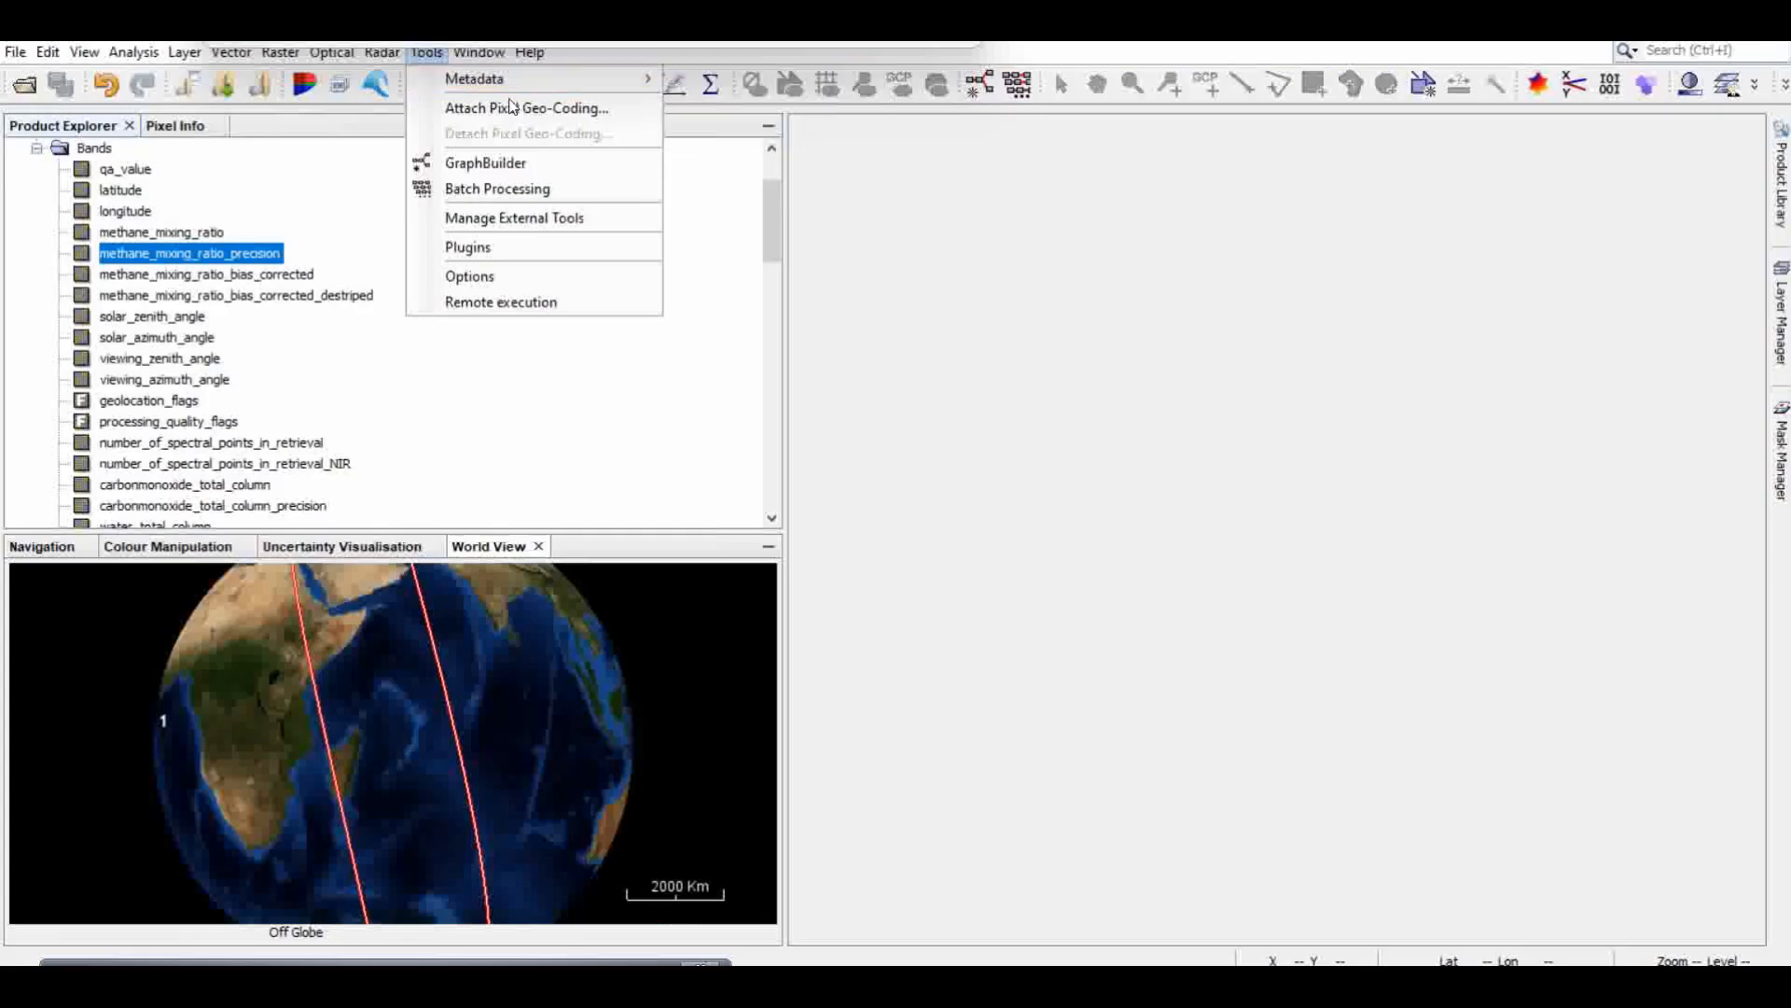
pyautogui.moveTo(478, 52)
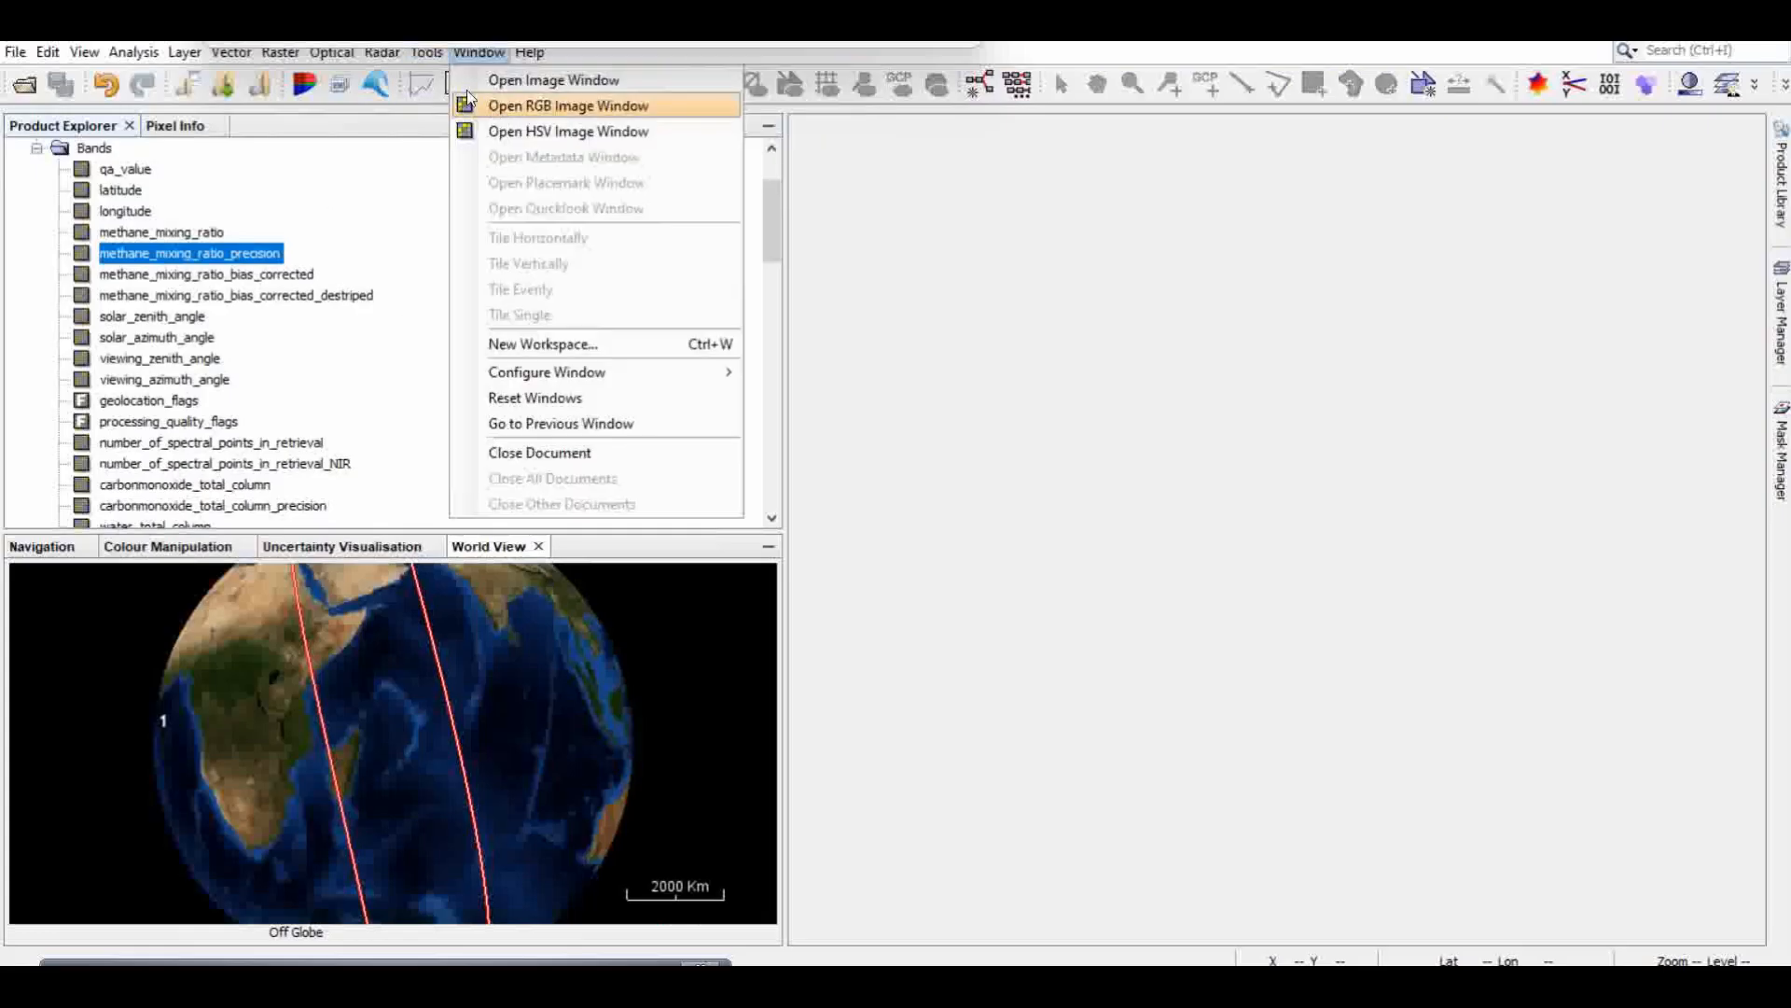
pyautogui.click(428, 52)
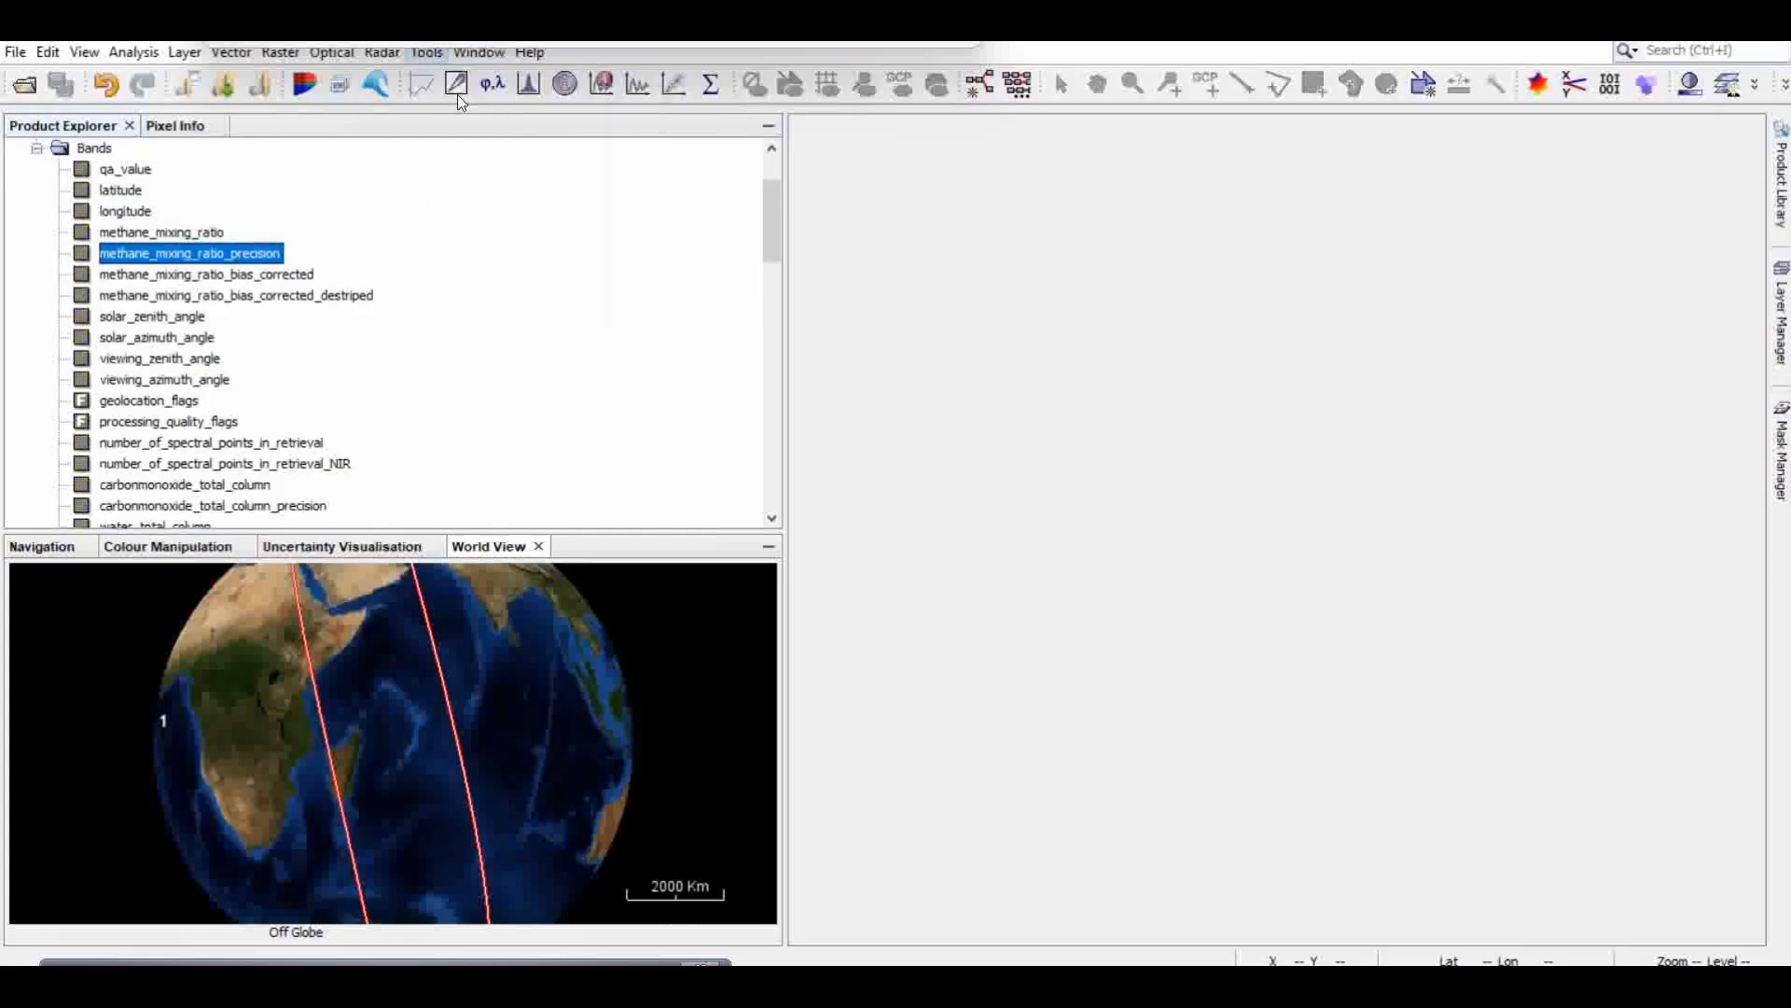
pyautogui.click(425, 53)
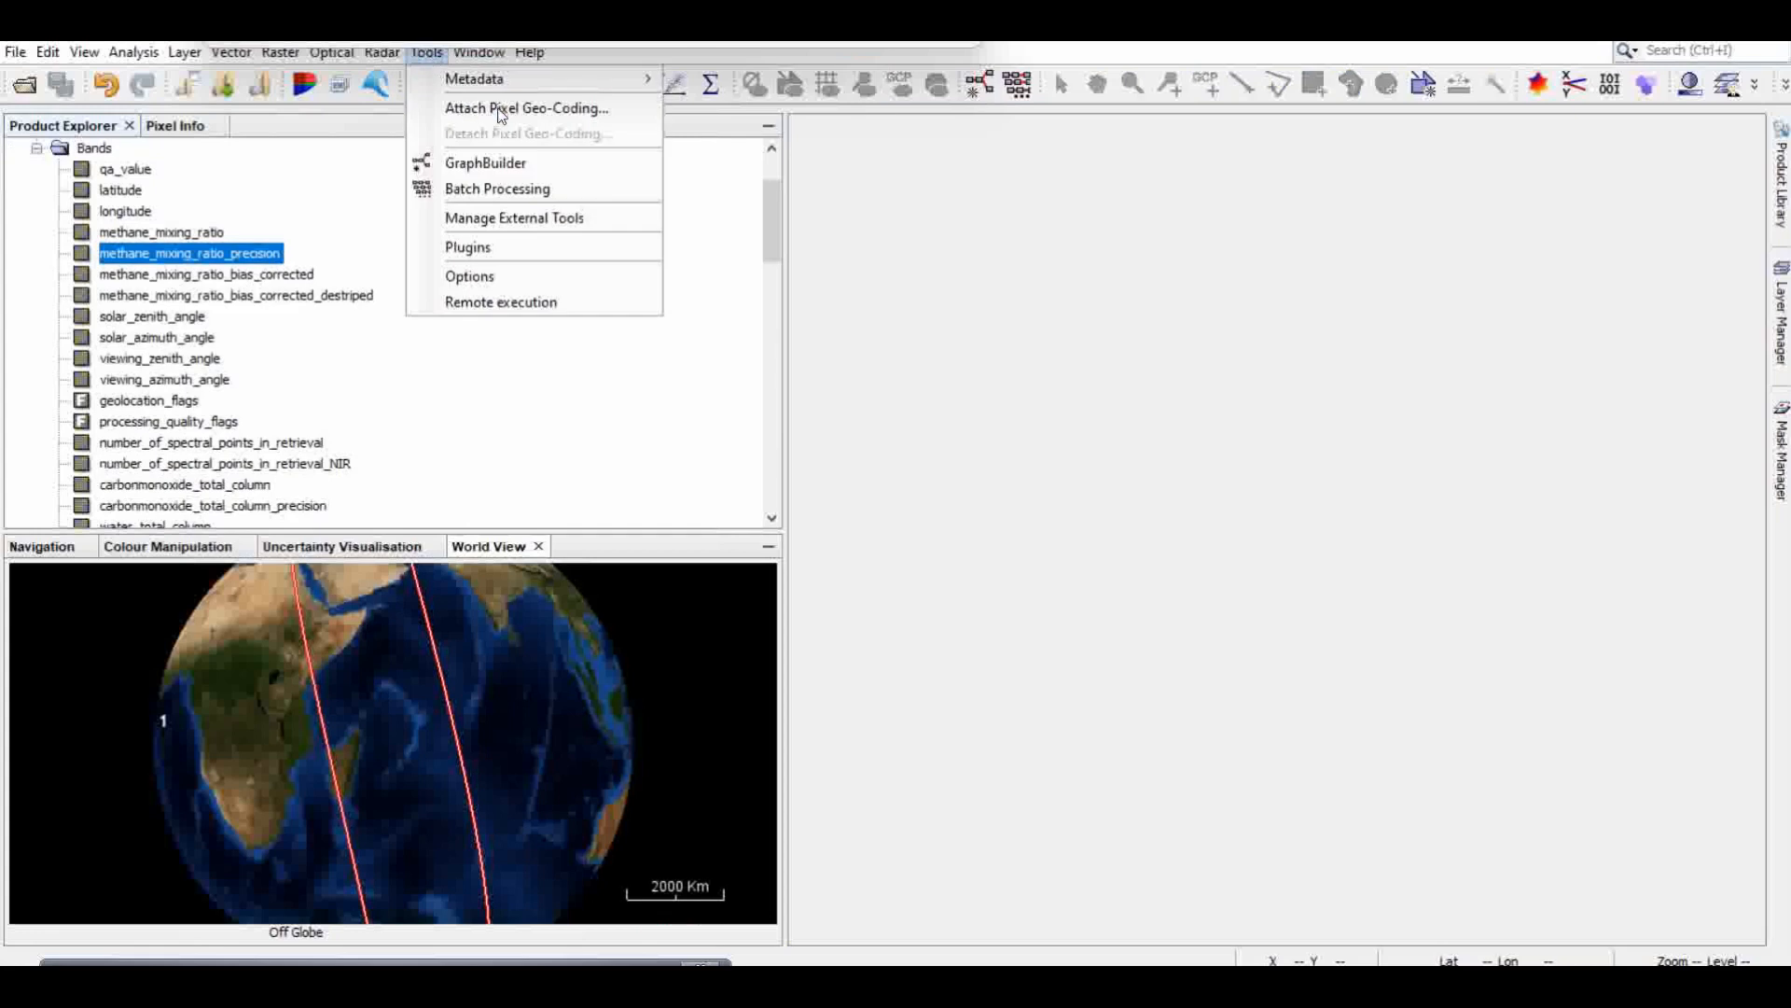
pyautogui.click(502, 108)
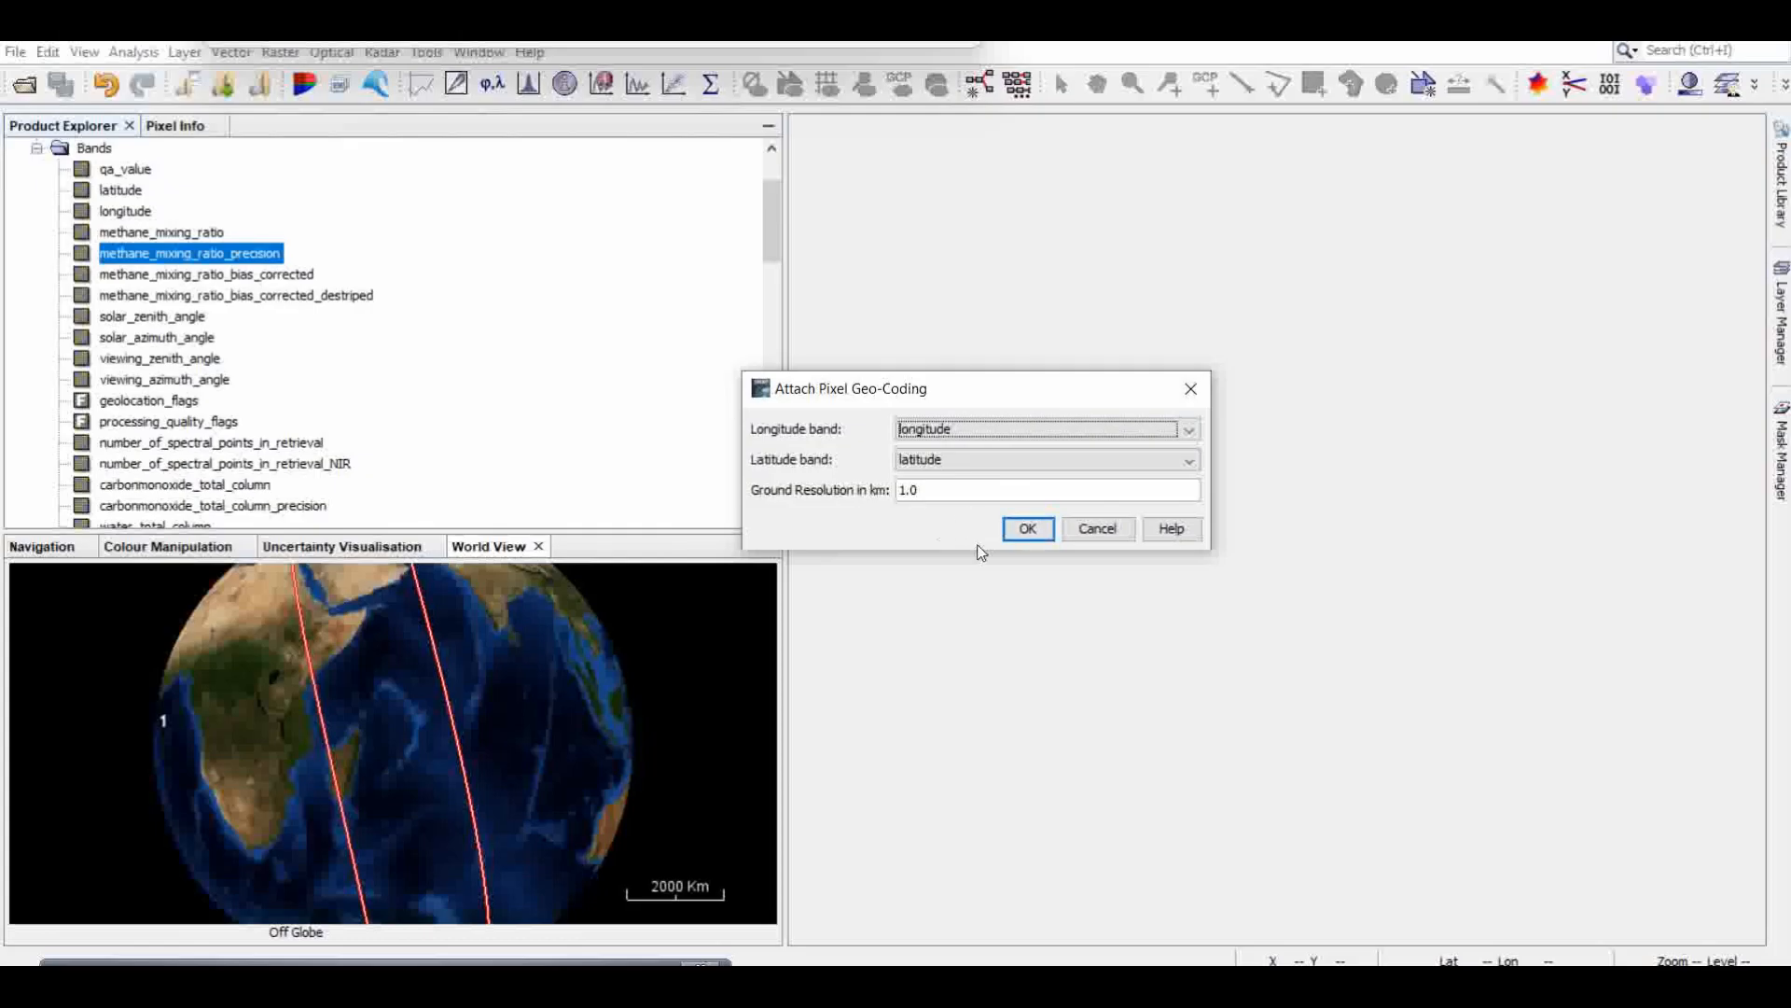
pyautogui.click(1027, 530)
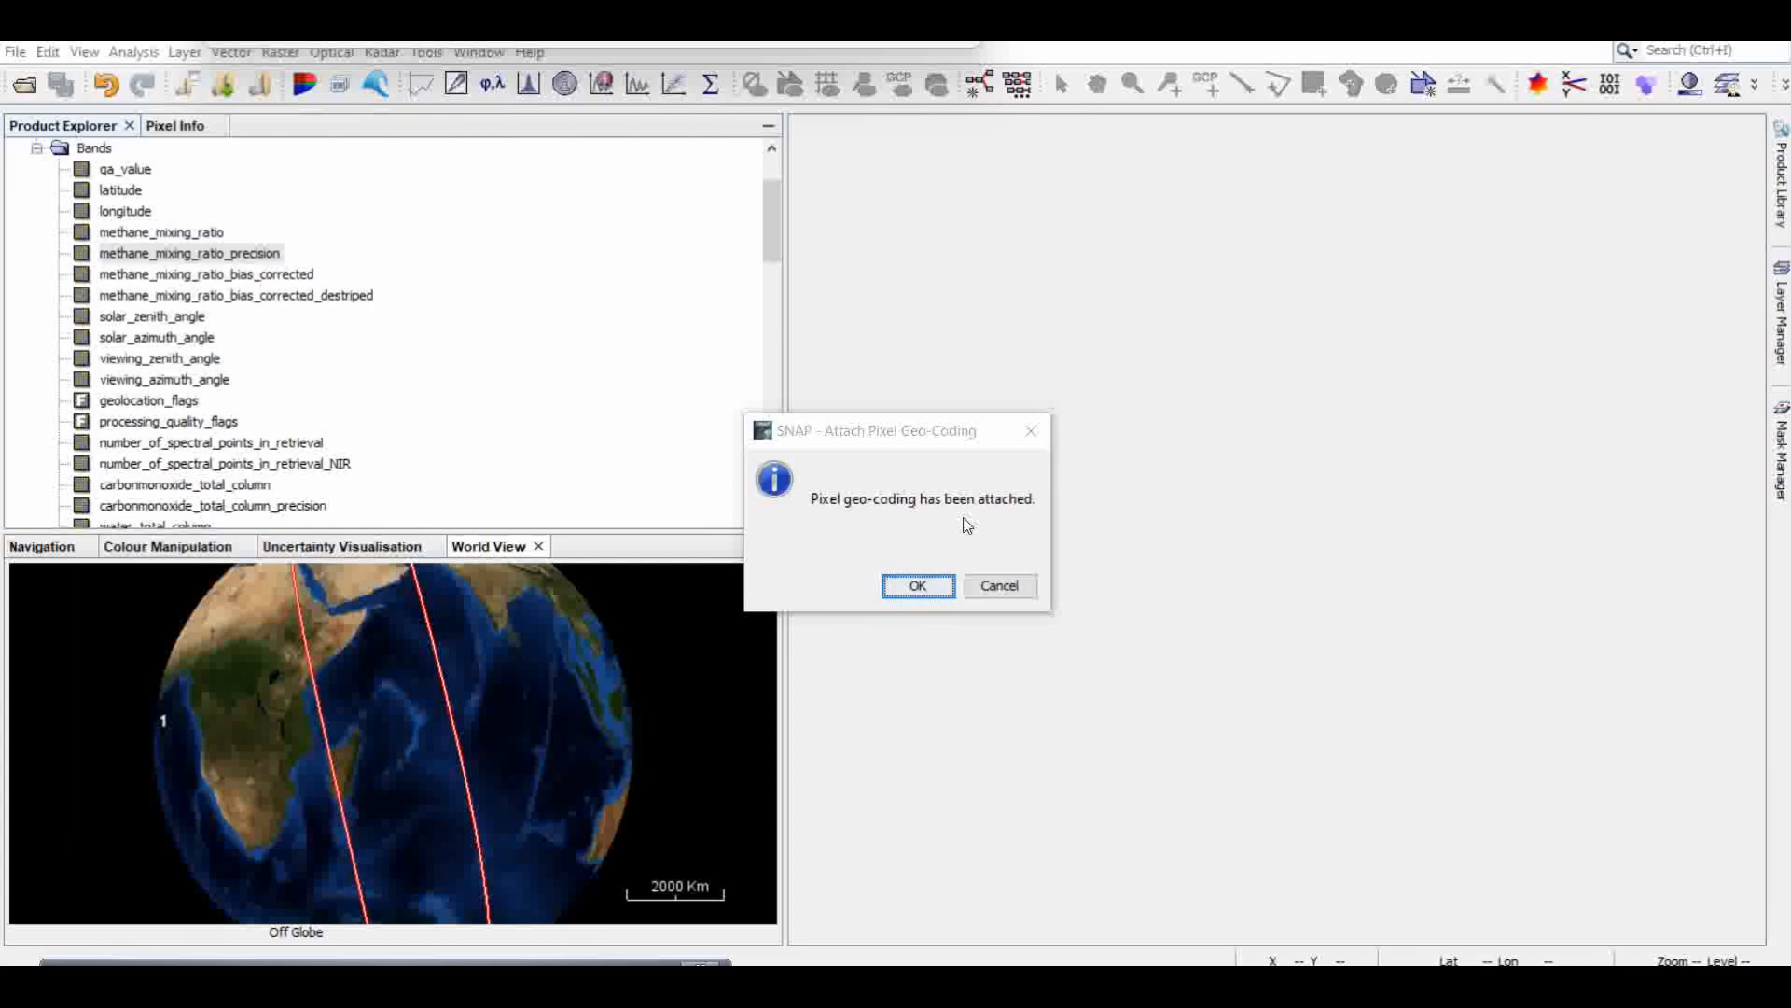
pyautogui.click(918, 585)
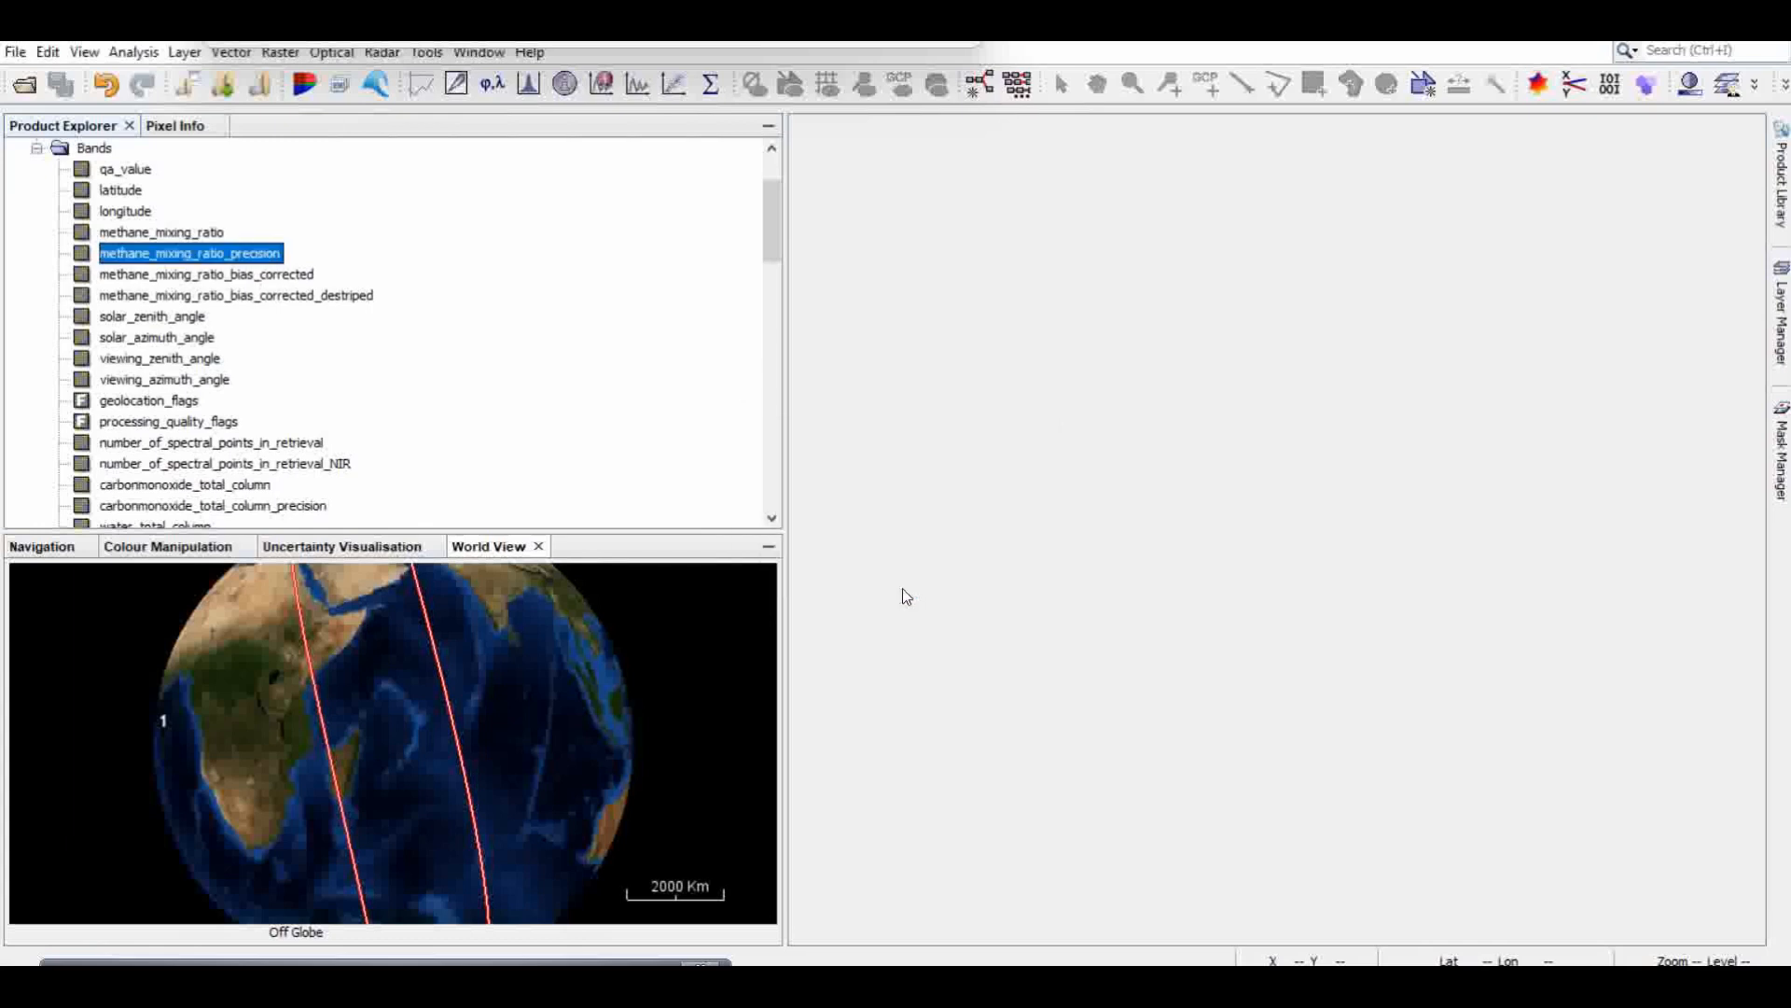
# Step: Start exporting the geo-coded CH4 product as NetCDF4-CF with the Ch4 folder as the destination
pyautogui.click(35, 150)
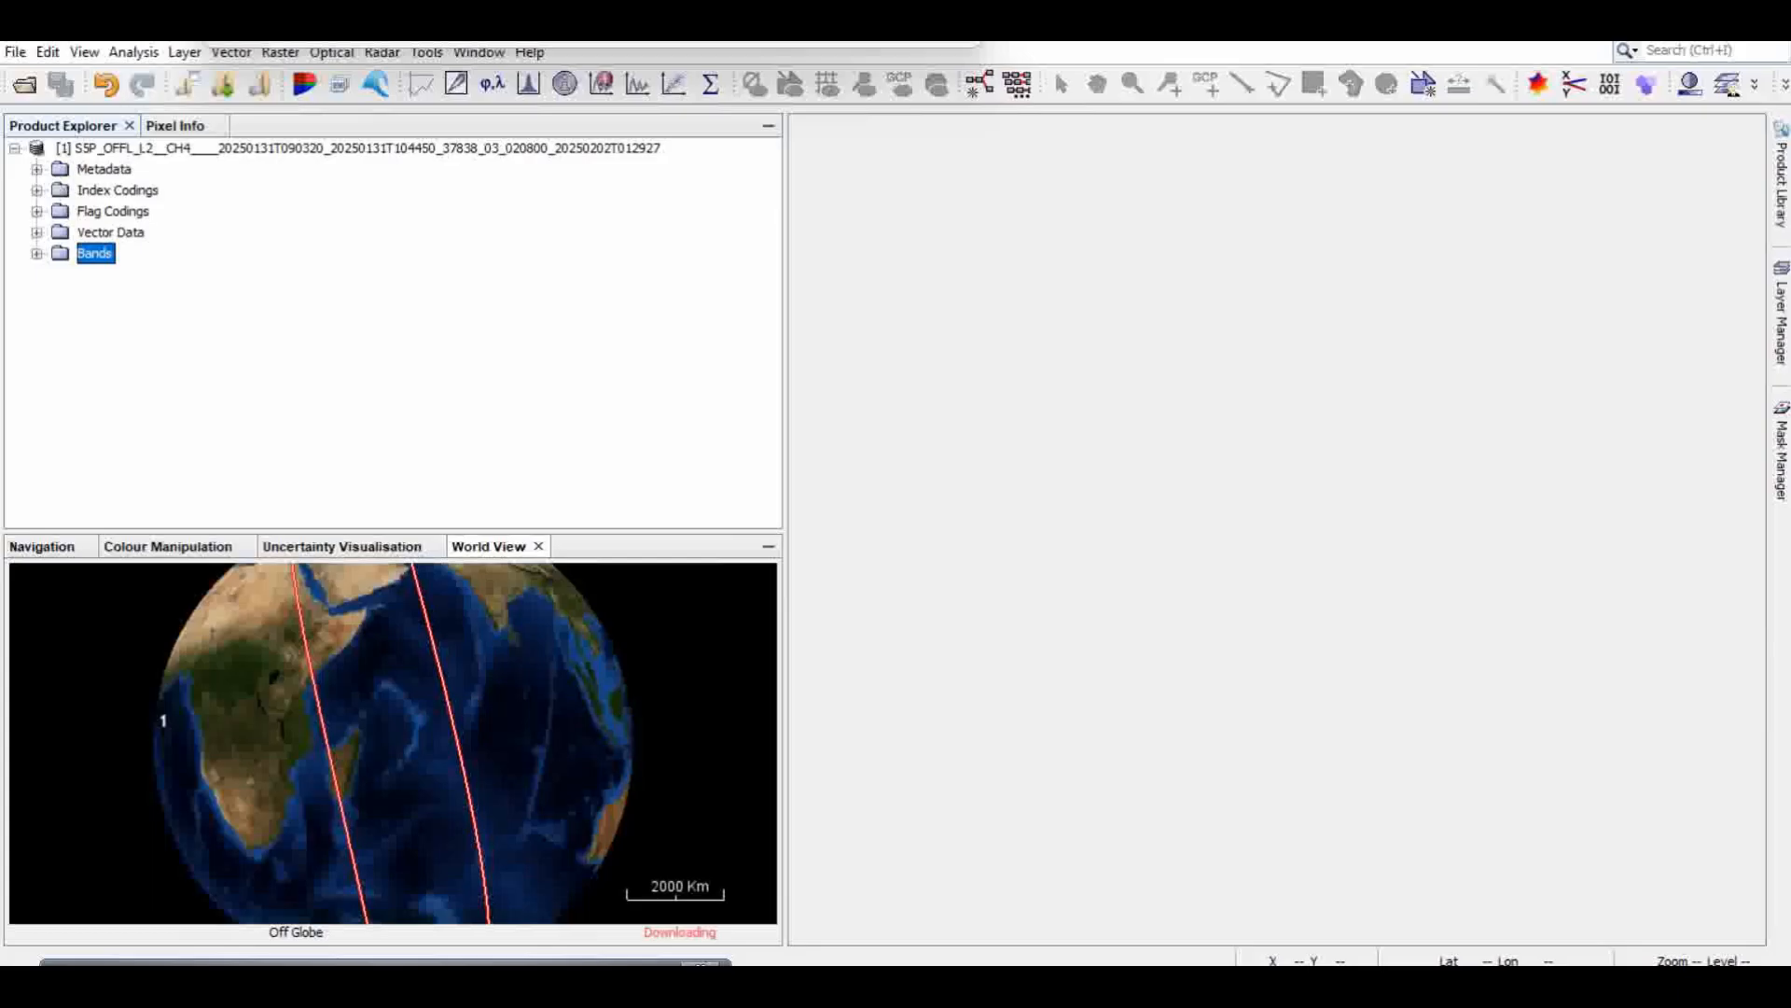
pyautogui.click(15, 149)
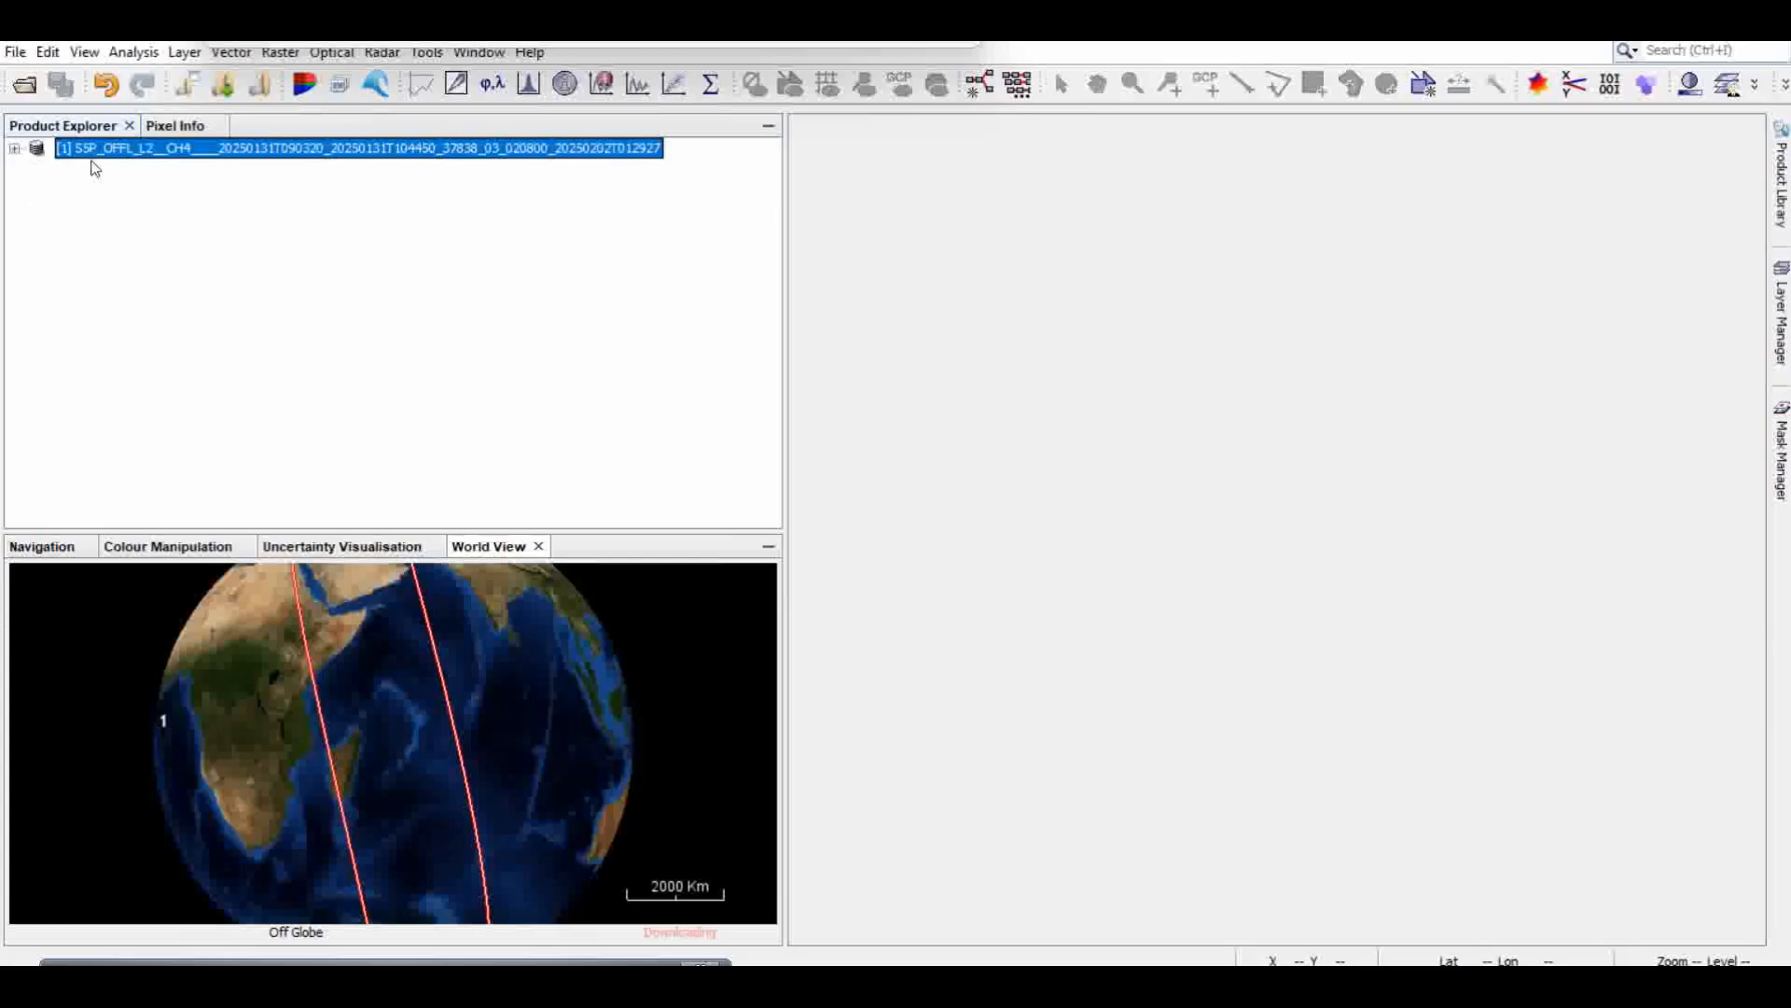
pyautogui.click(15, 54)
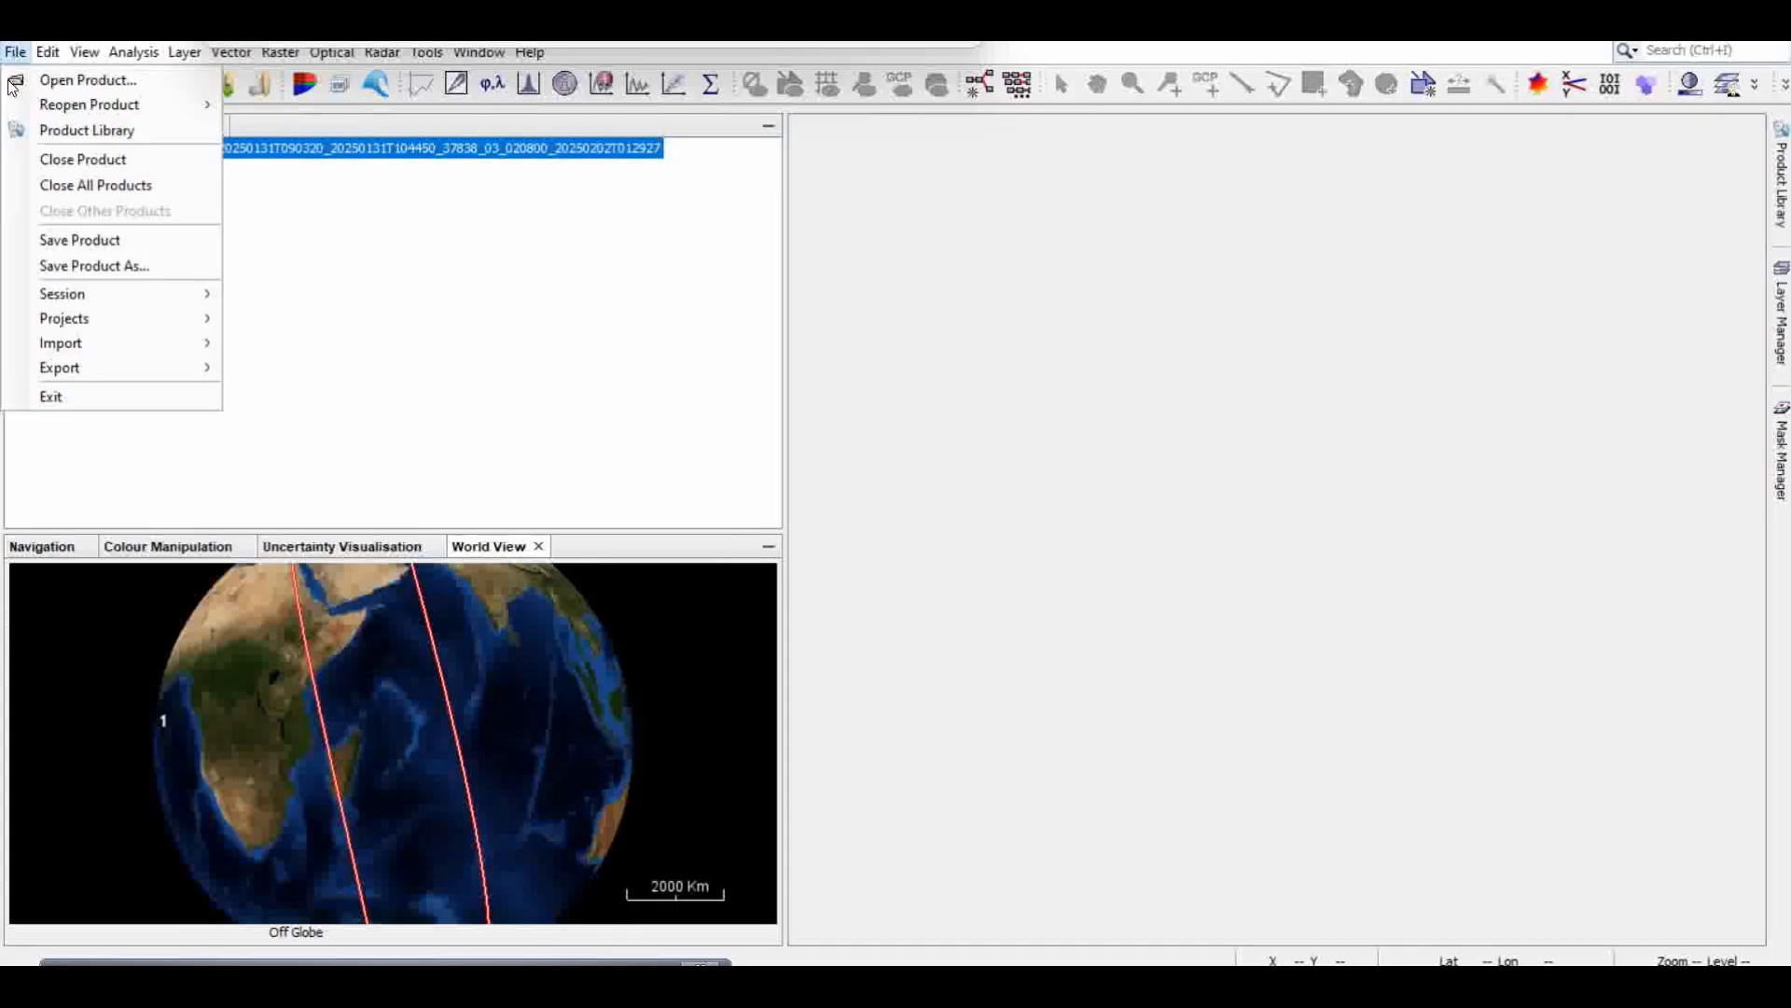
pyautogui.moveTo(170, 375)
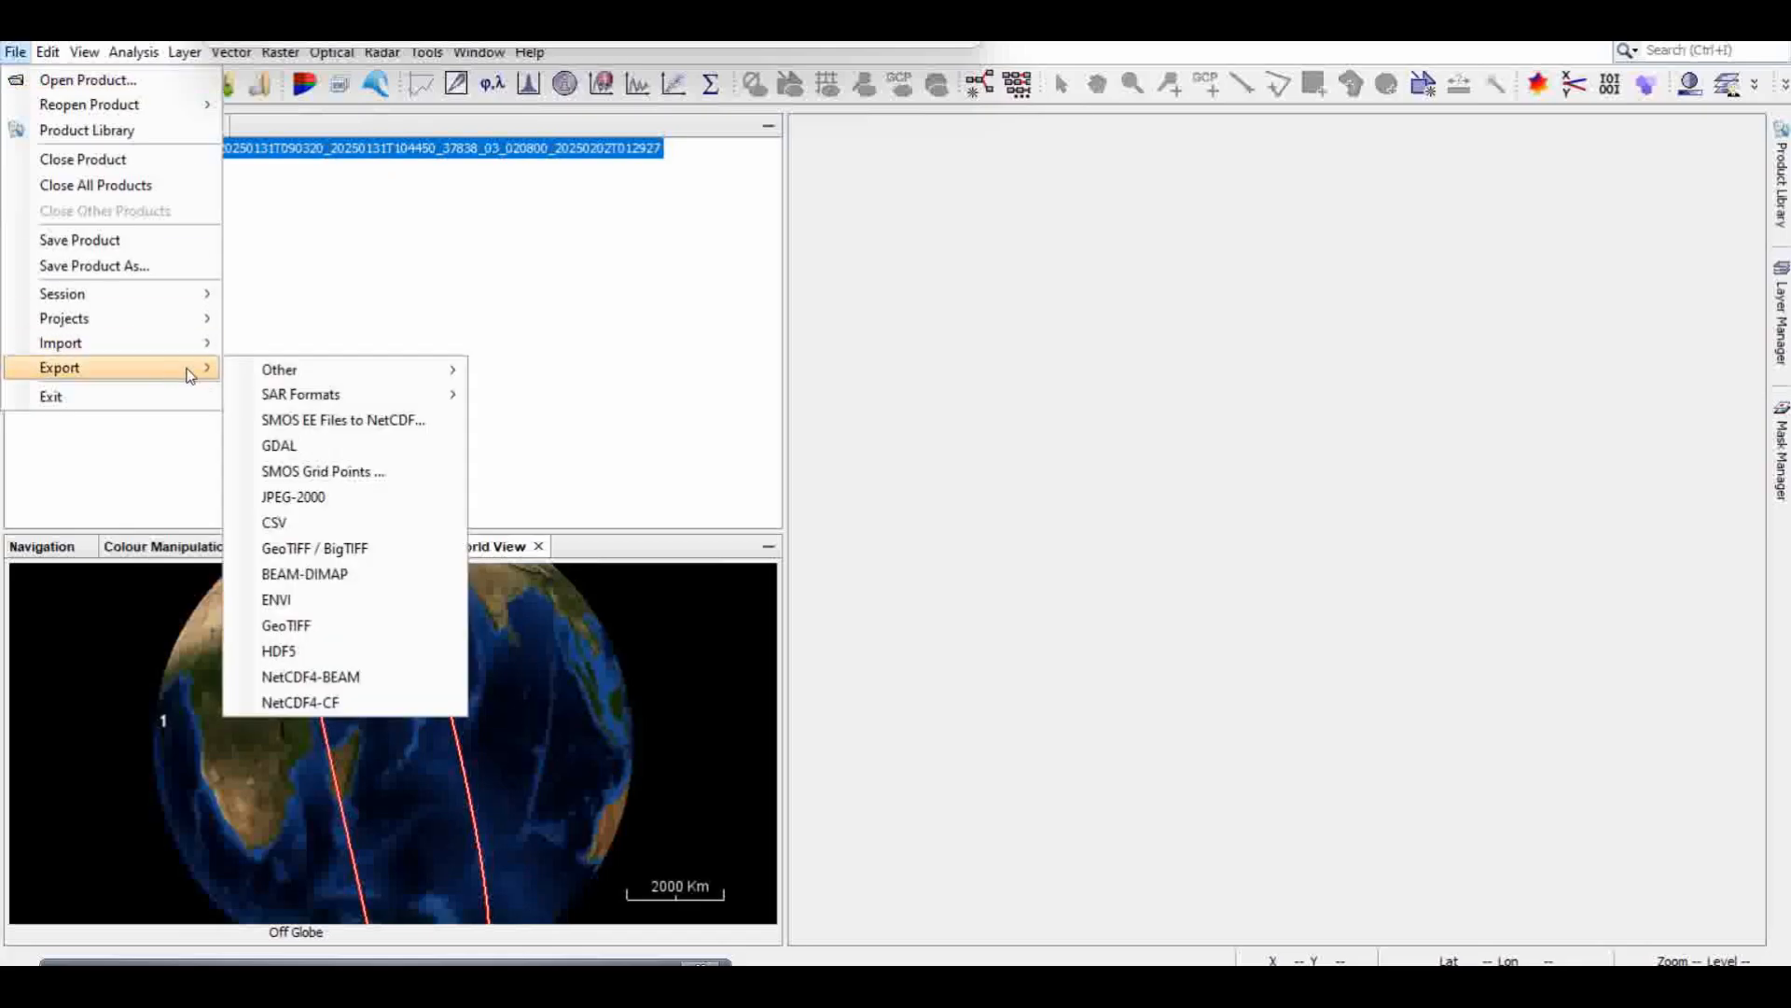
pyautogui.click(317, 709)
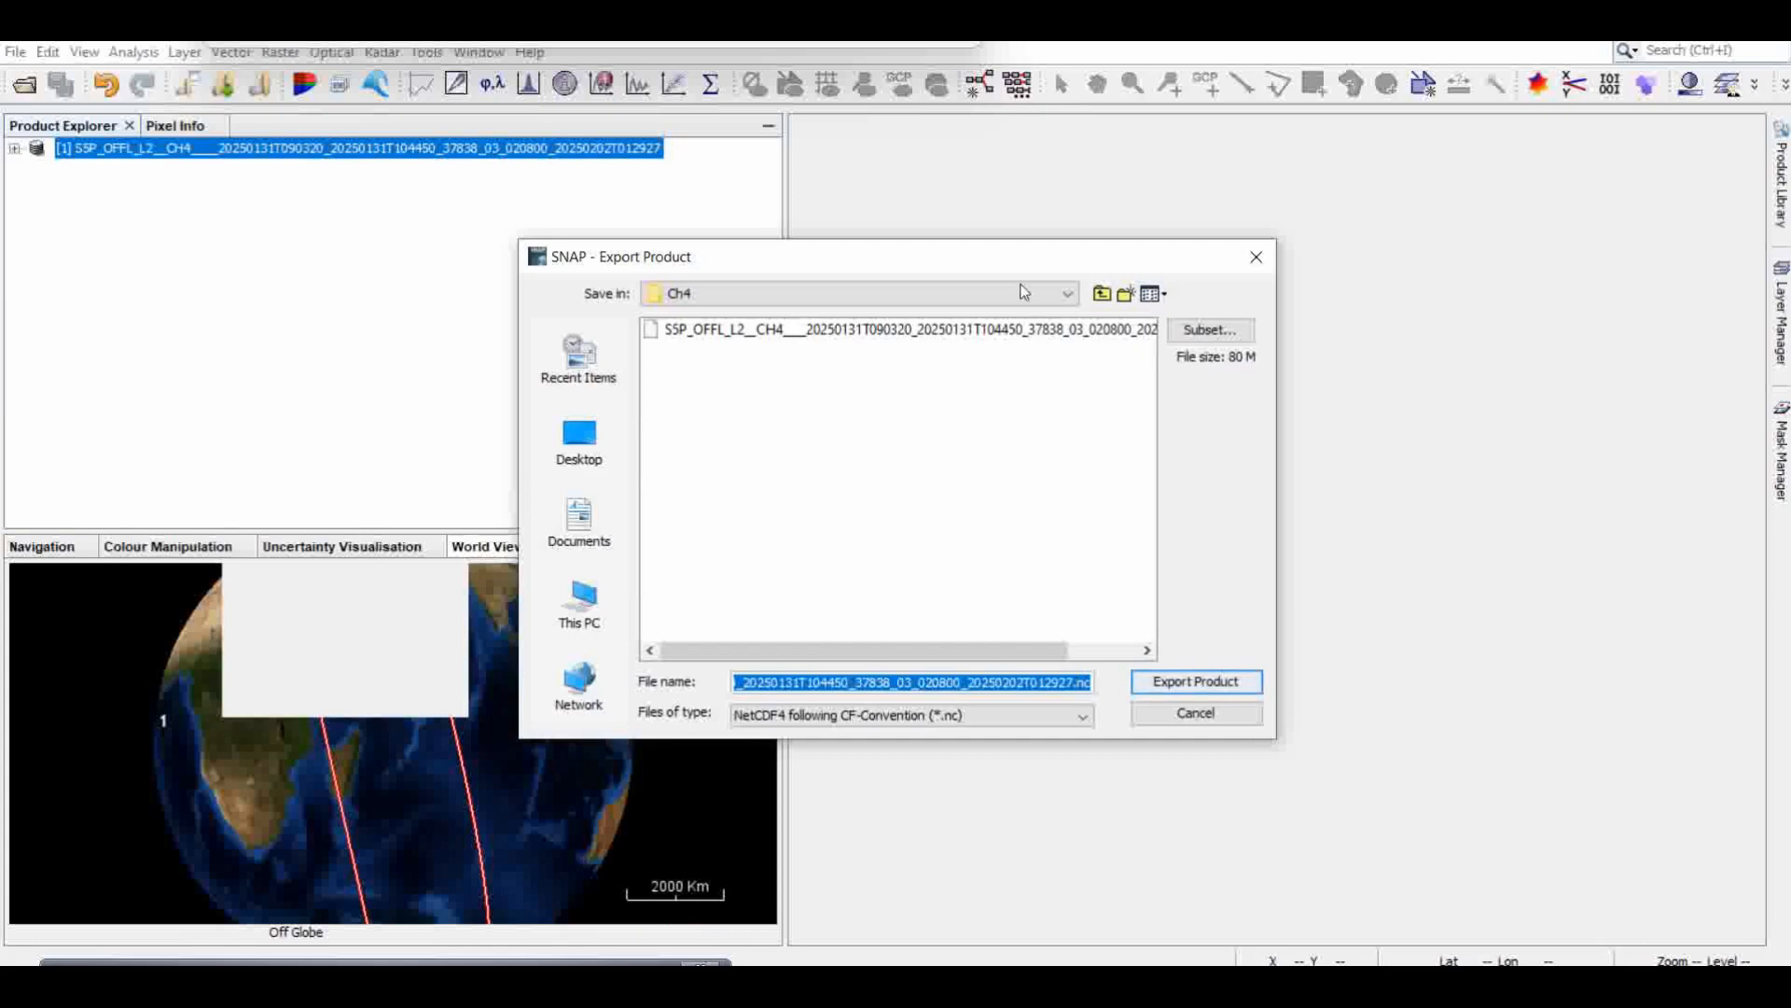
pyautogui.click(1102, 293)
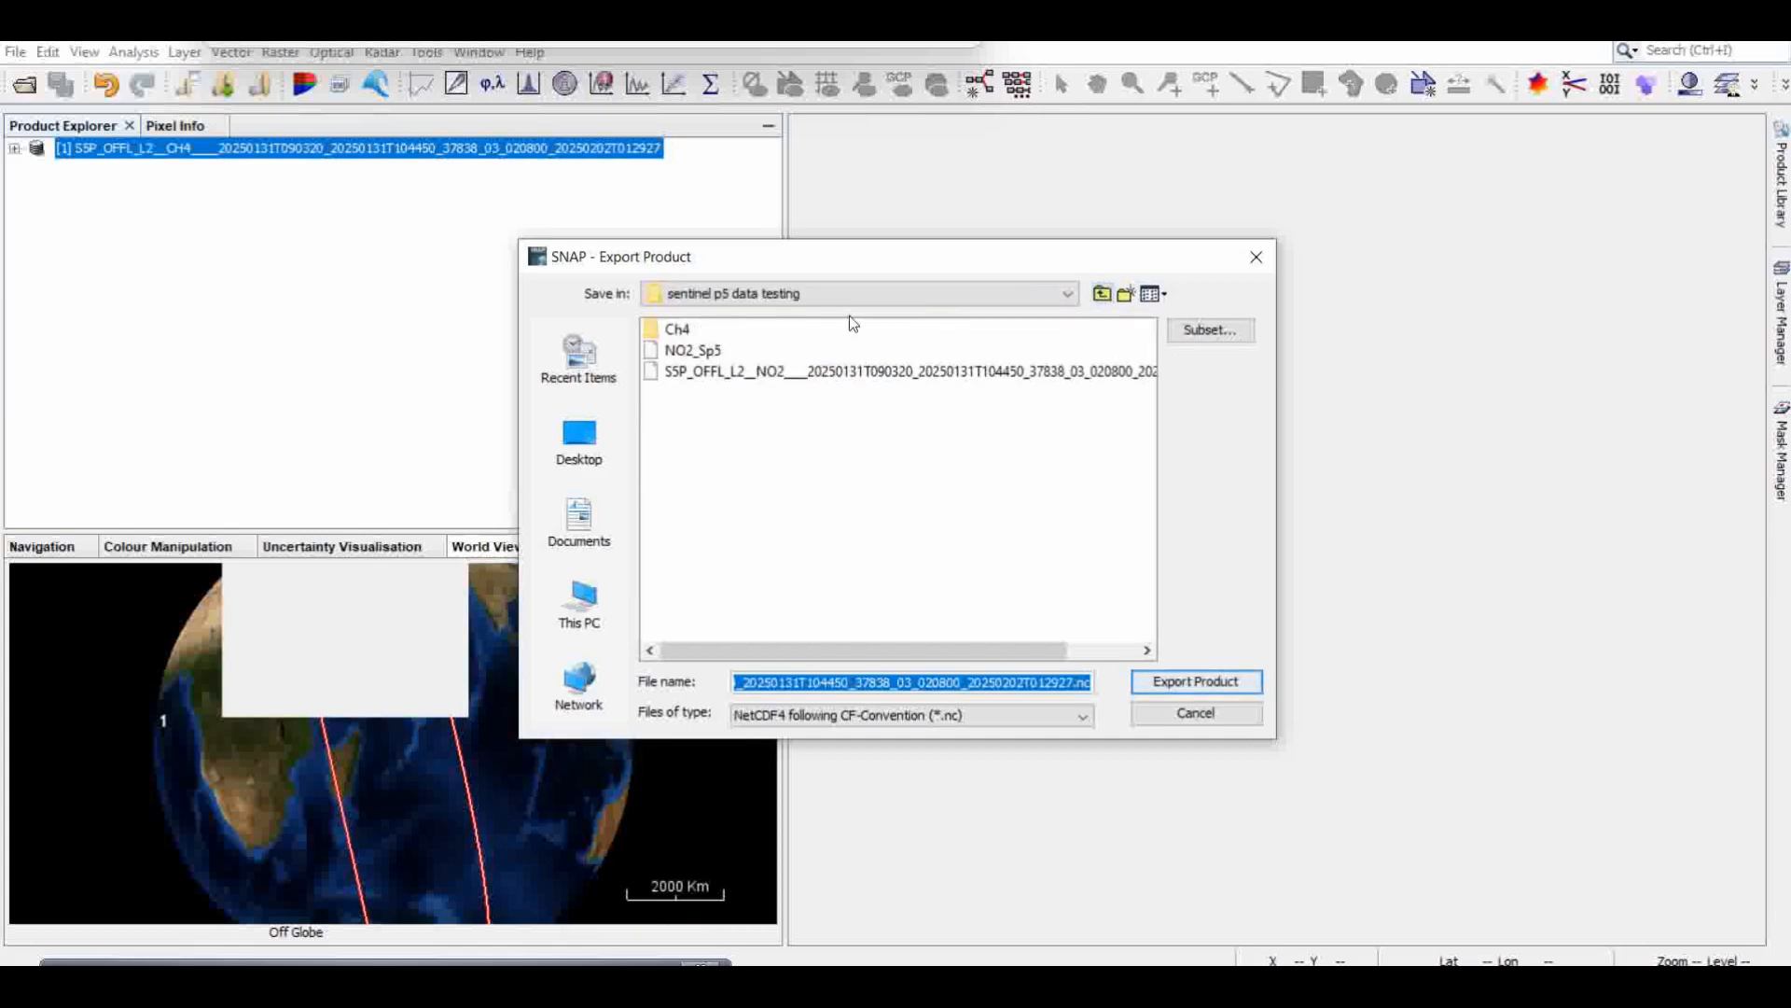
pyautogui.doubleClick(675, 330)
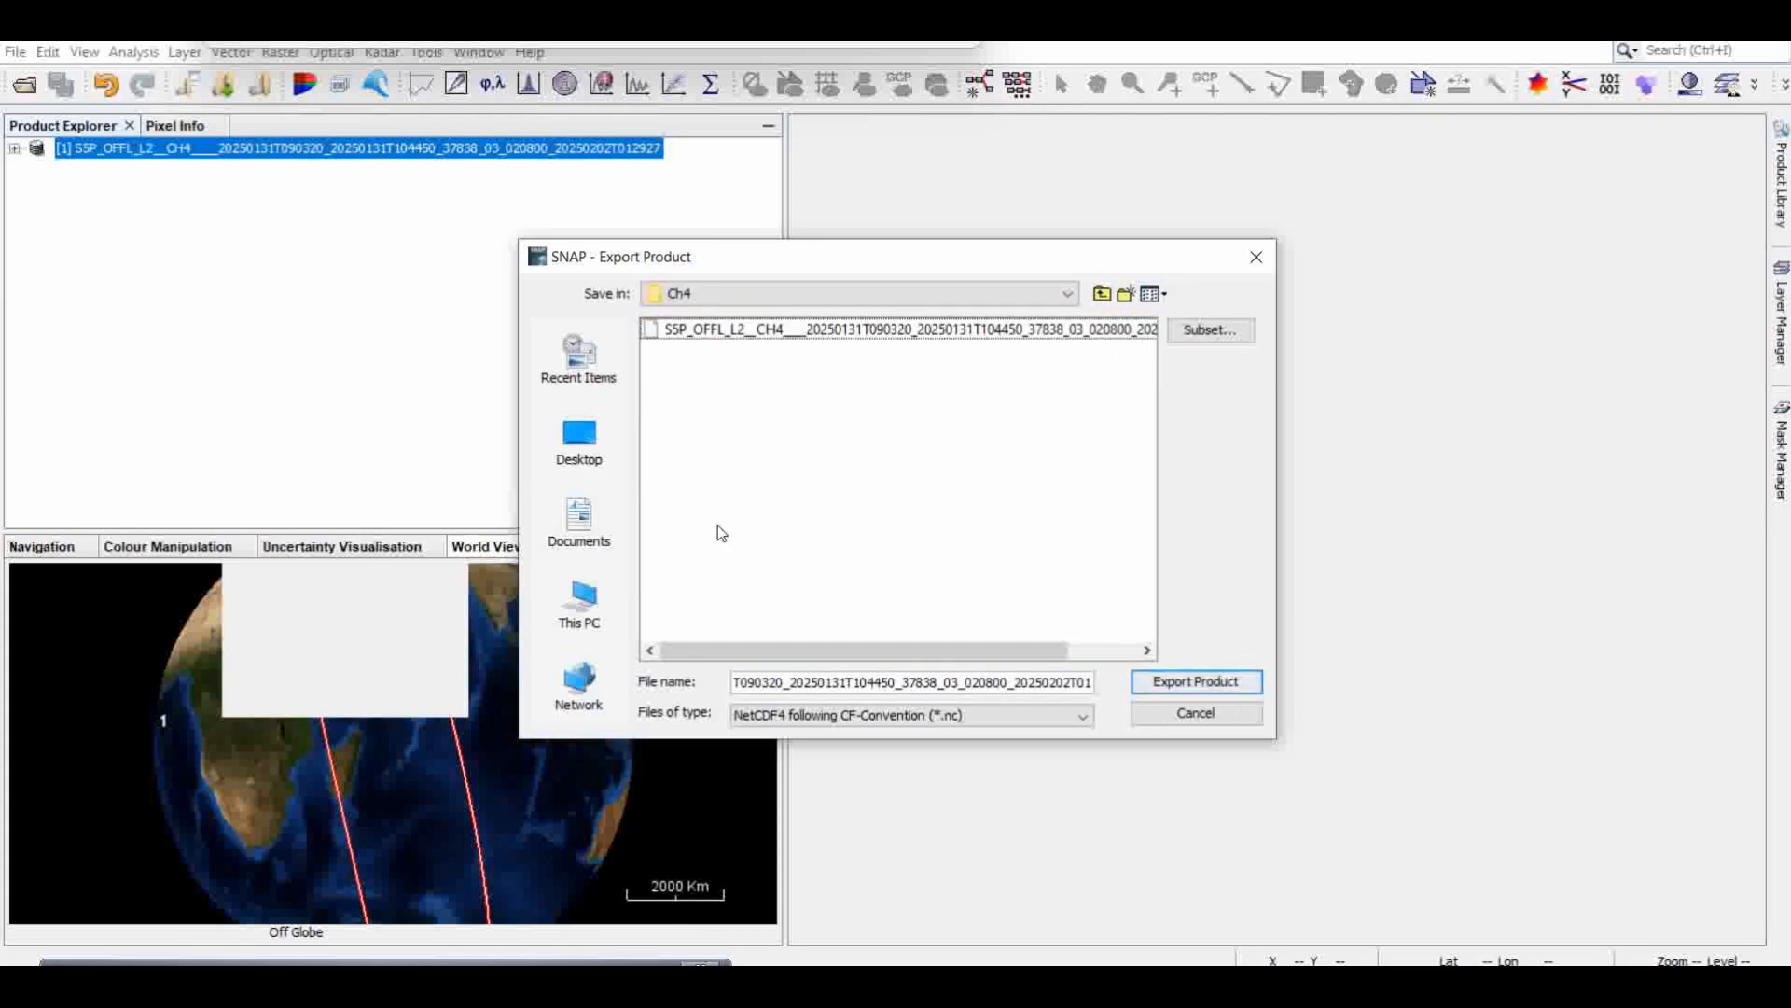
# Step: Name the export file CH4_data.nc and export the product
pyautogui.click(808, 684)
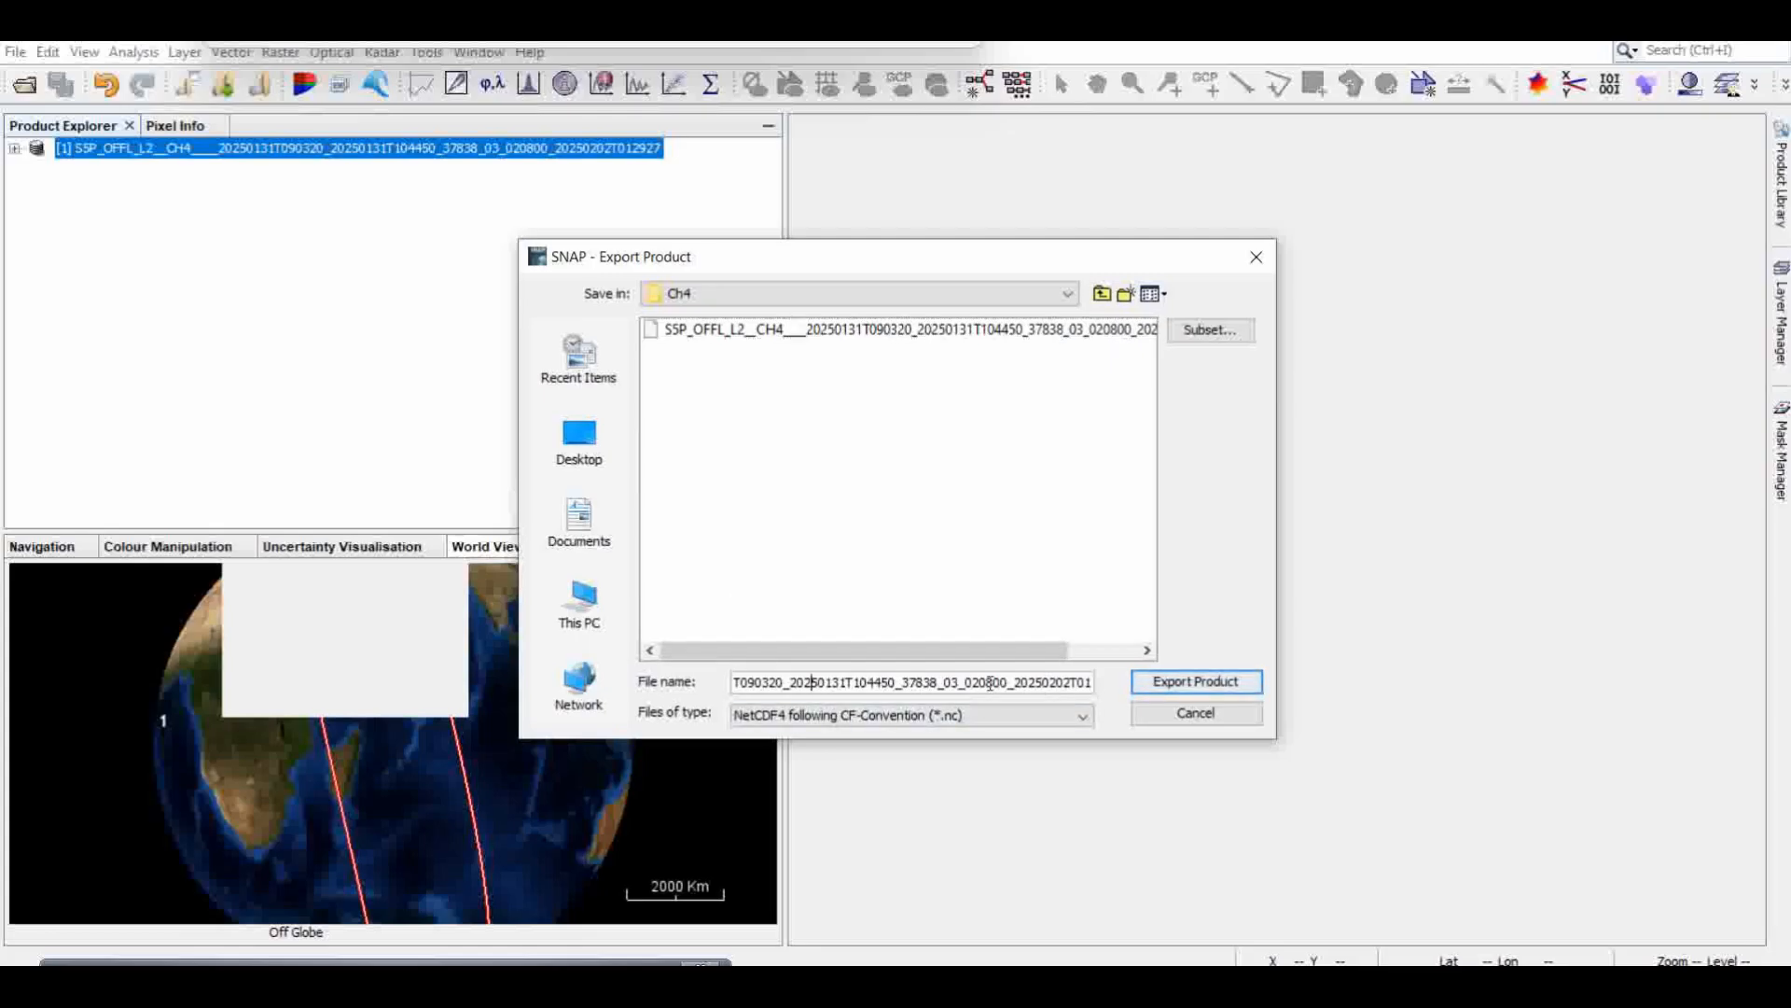
pyautogui.moveTo(913, 682); pyautogui.dragTo(1128, 685)
pyautogui.click(1021, 682)
pyautogui.click(1074, 684)
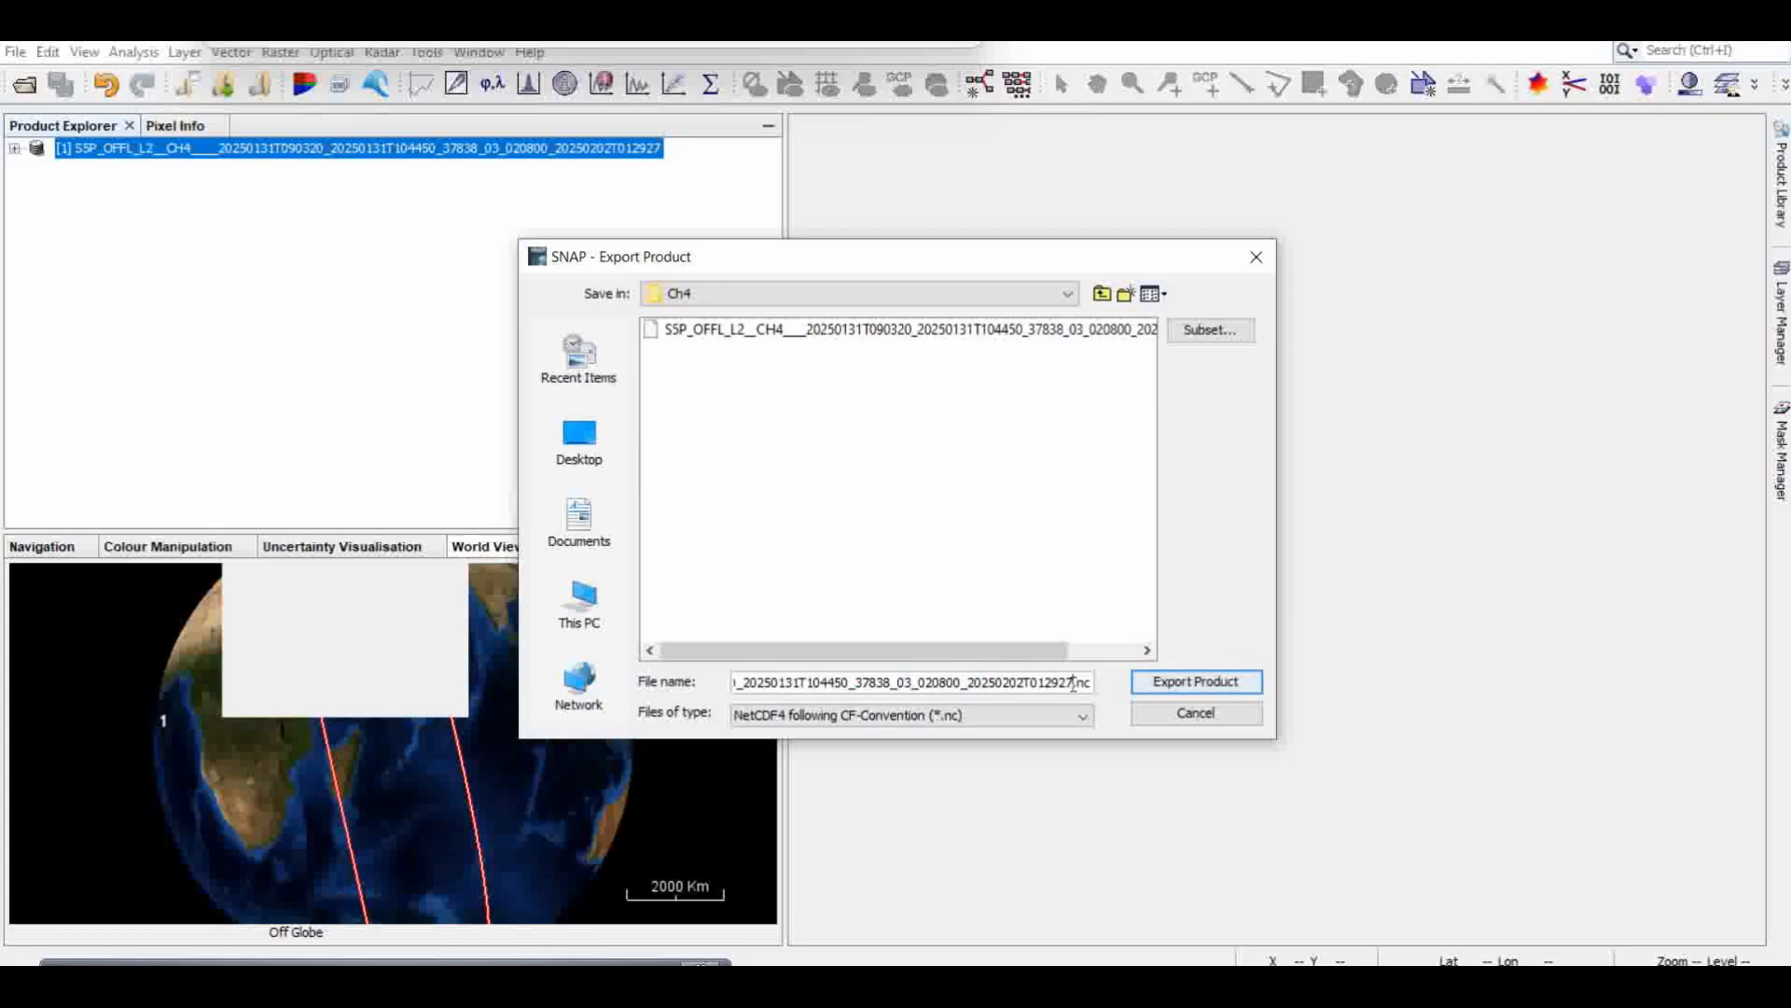
pyautogui.moveTo(1066, 683); pyautogui.dragTo(715, 685)
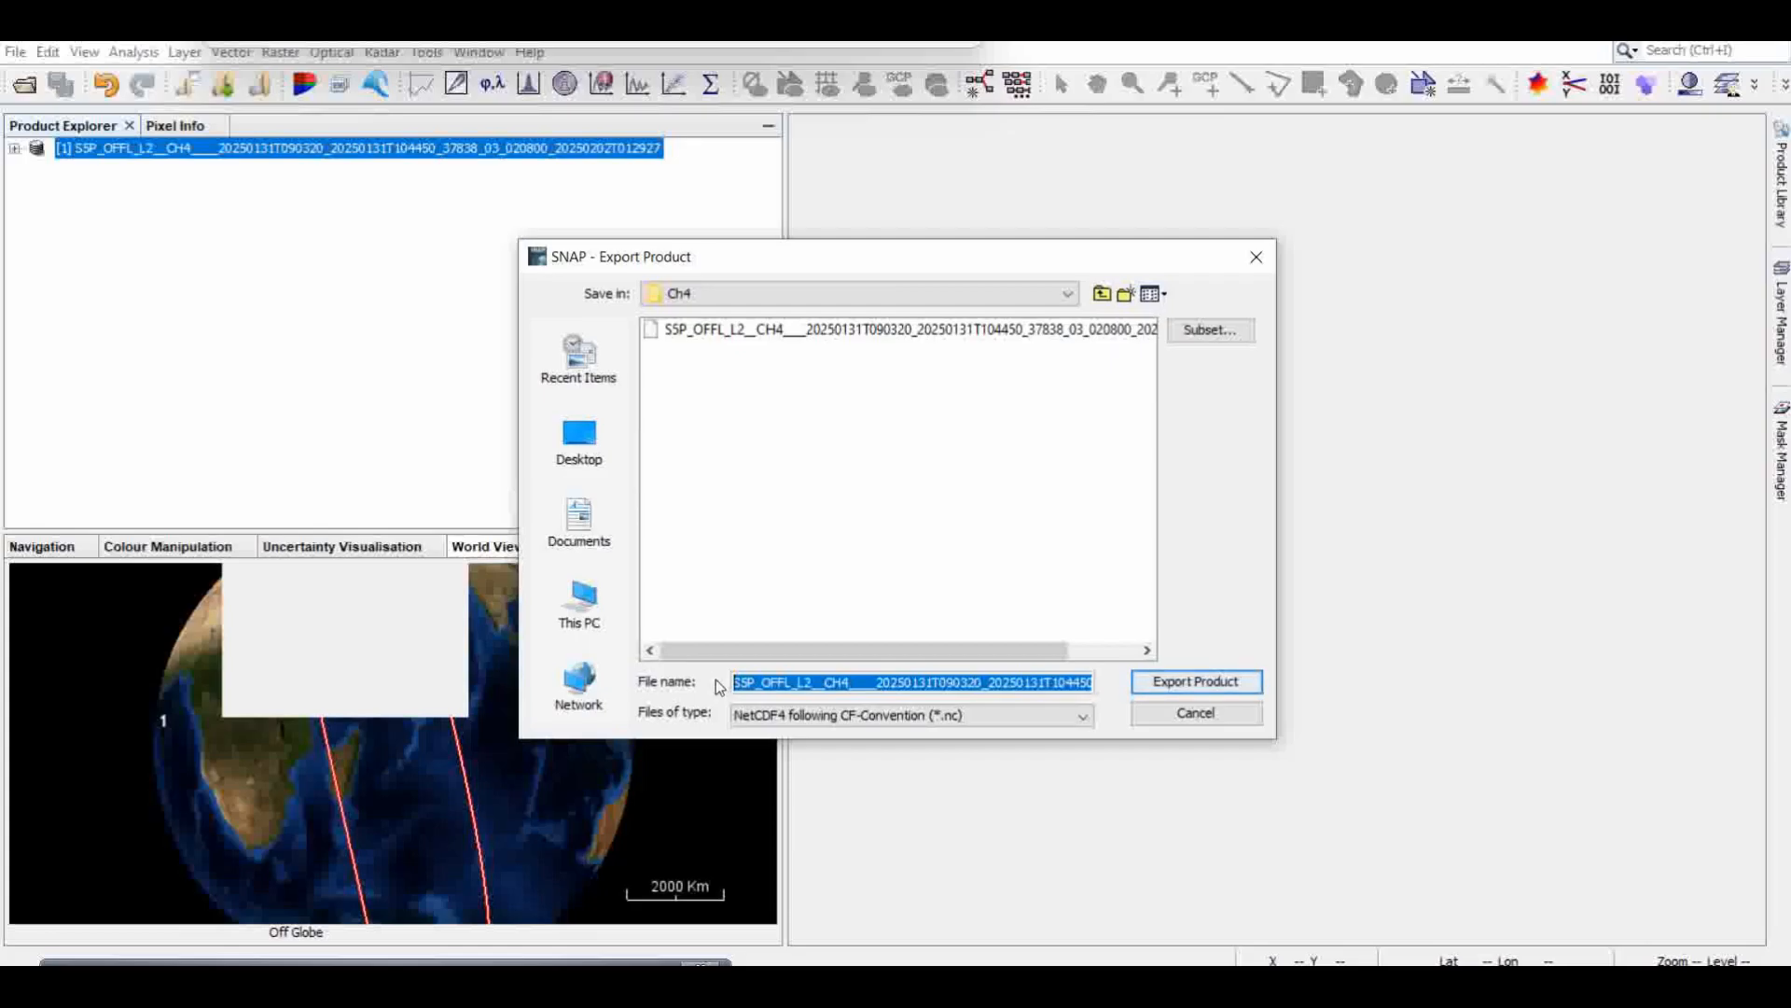
pyautogui.write('CH4')
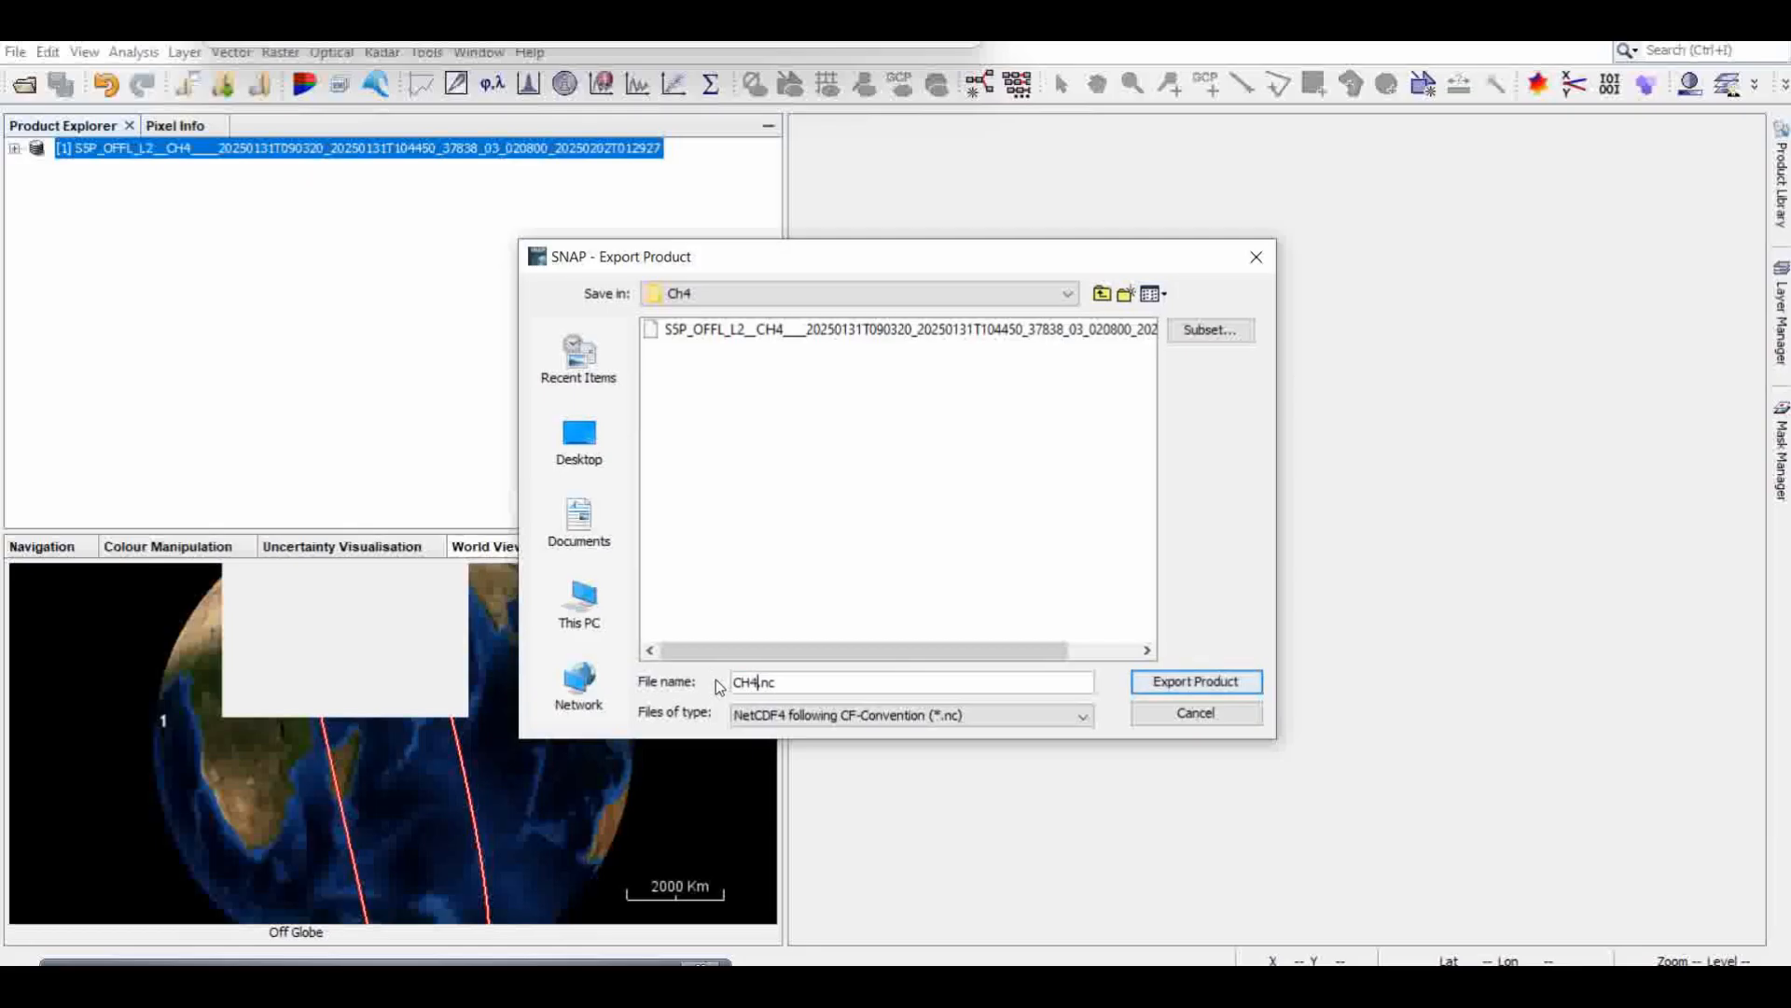
pyautogui.write('_data')
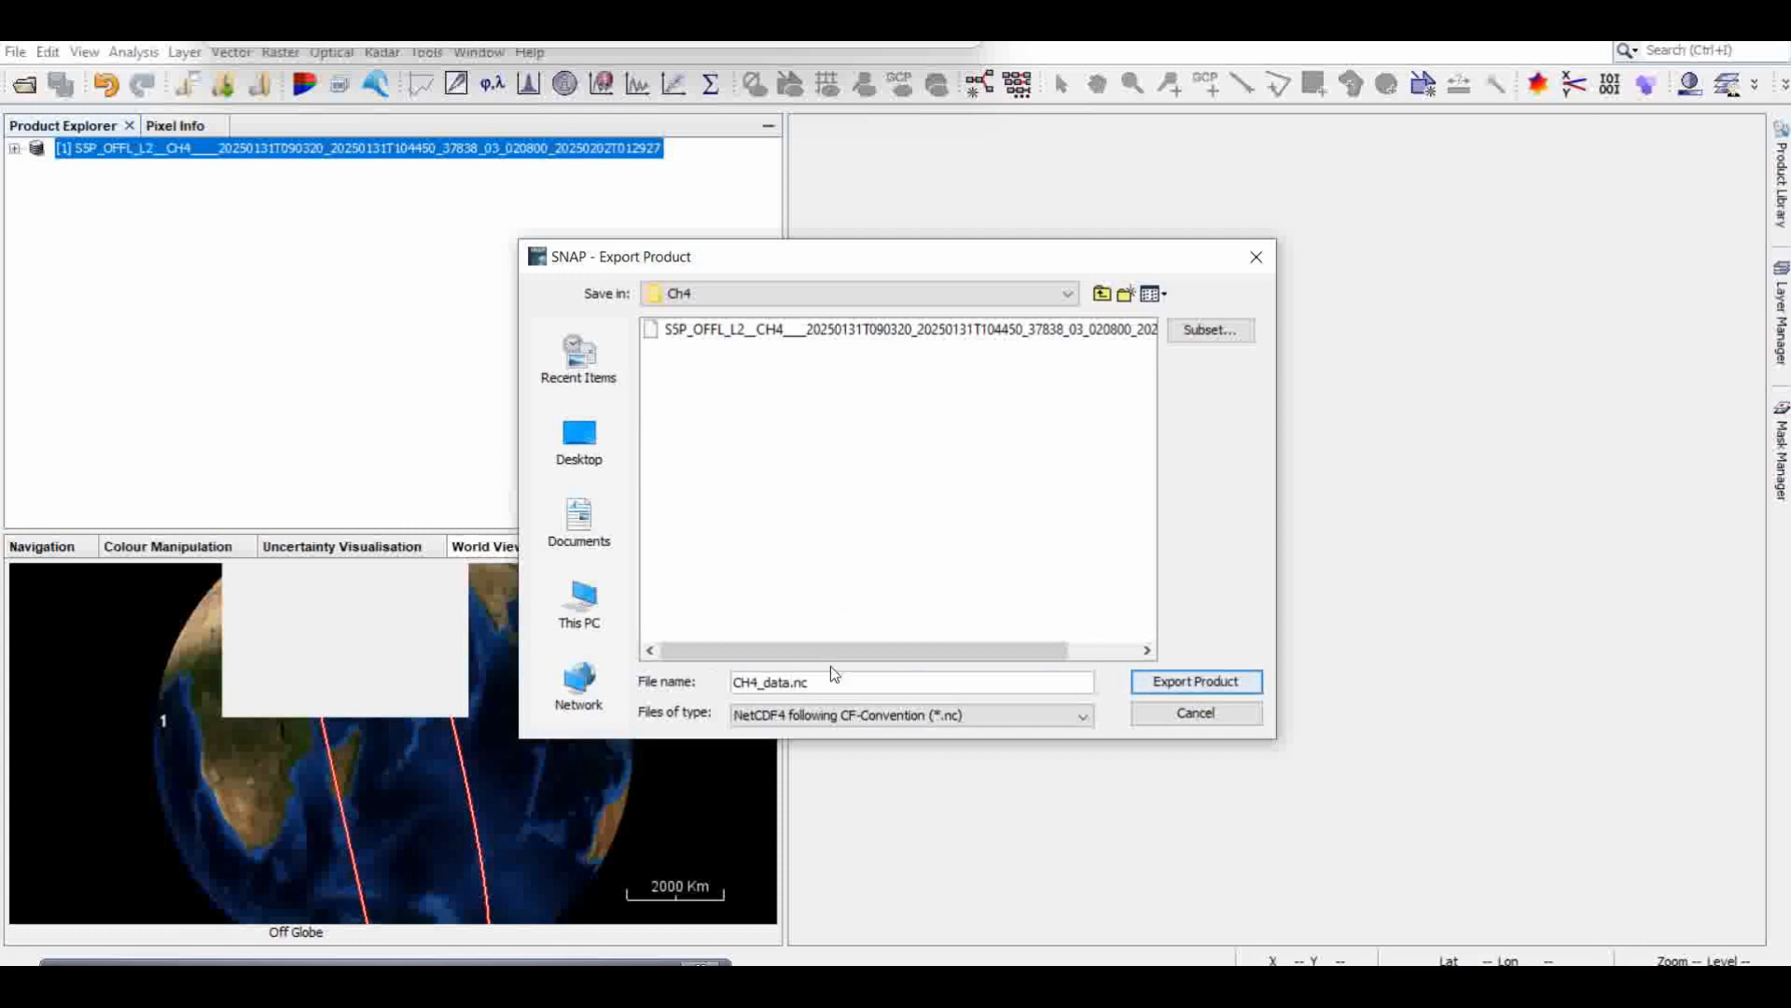
pyautogui.click(1187, 688)
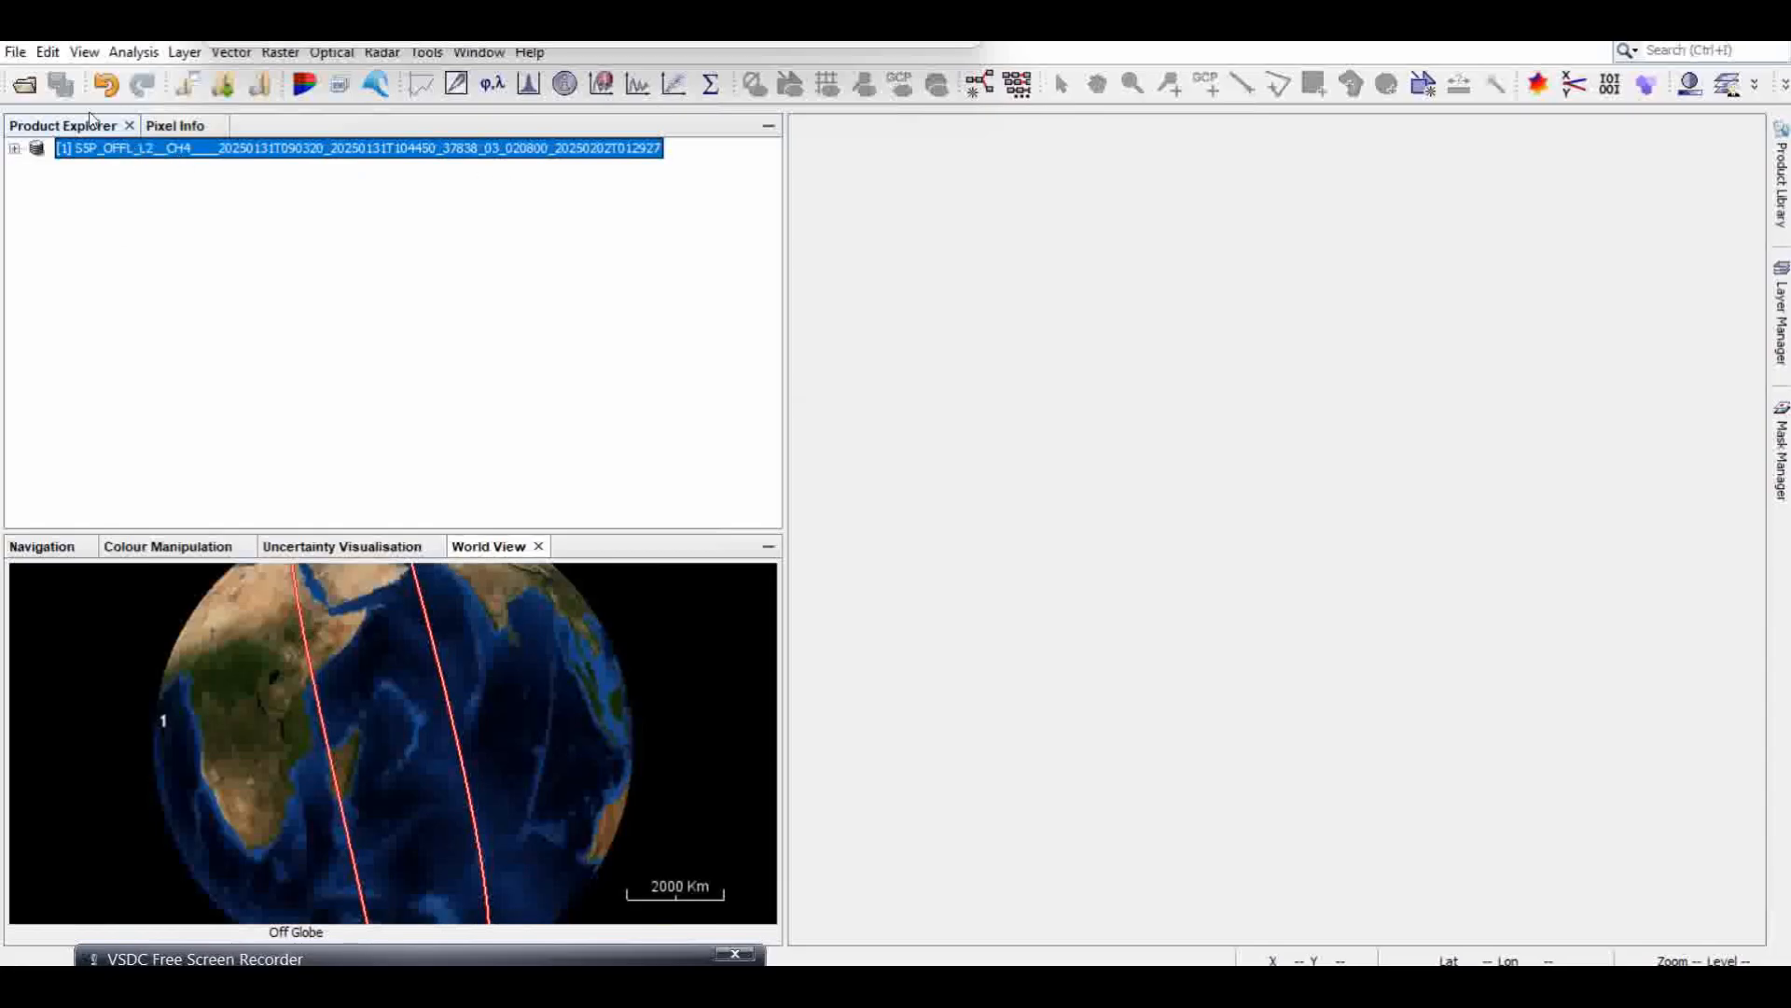
# Step: Close the original CH4 product and open the exported CH4_data product from the Ch4 folder, choosing a reader for it
pyautogui.click(17, 53)
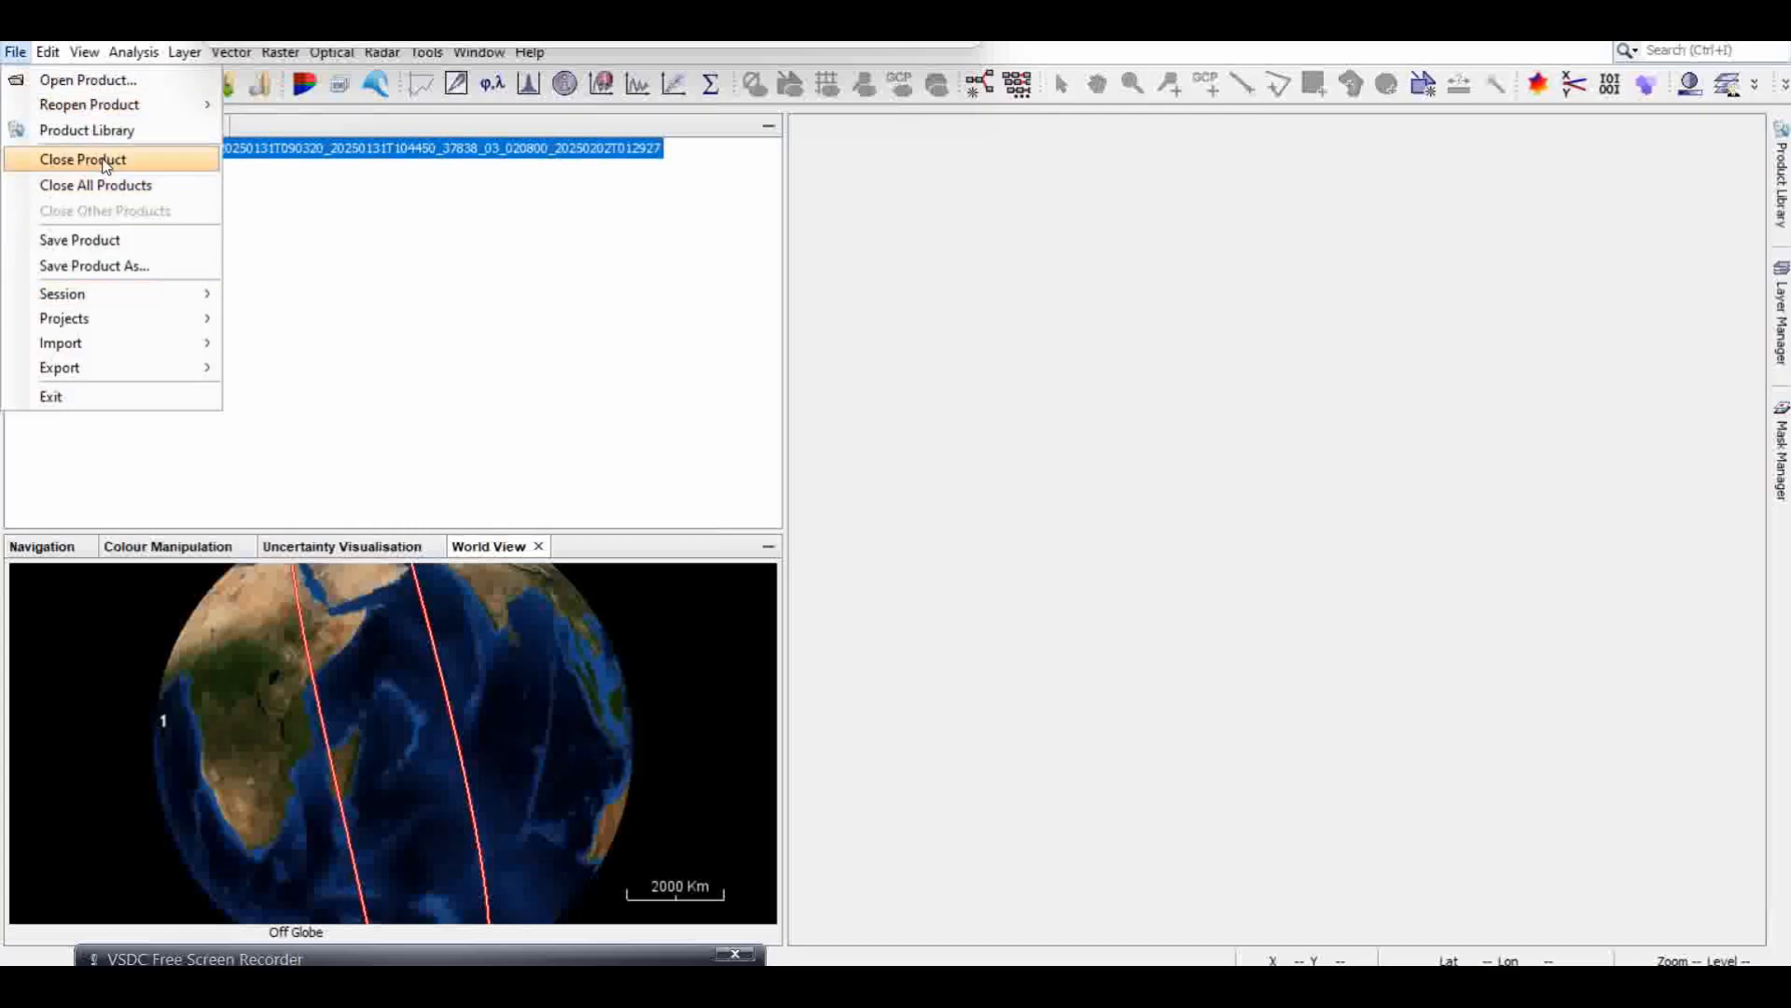
pyautogui.click(128, 162)
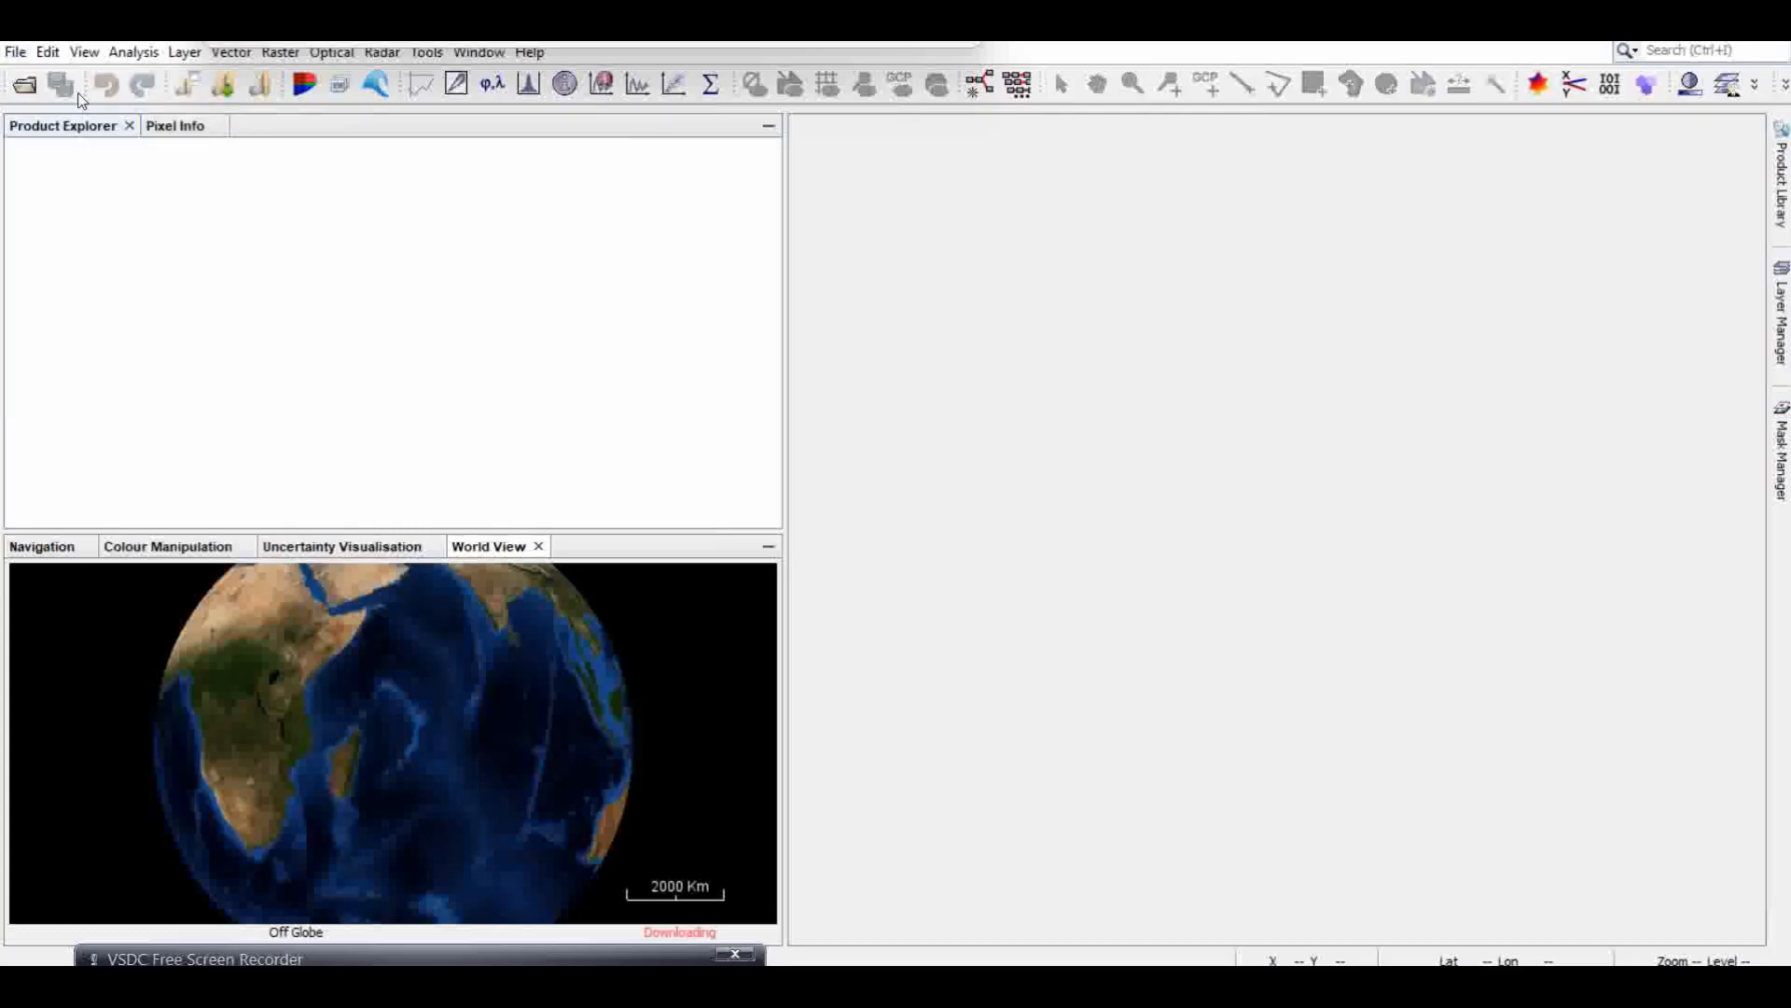
pyautogui.click(24, 86)
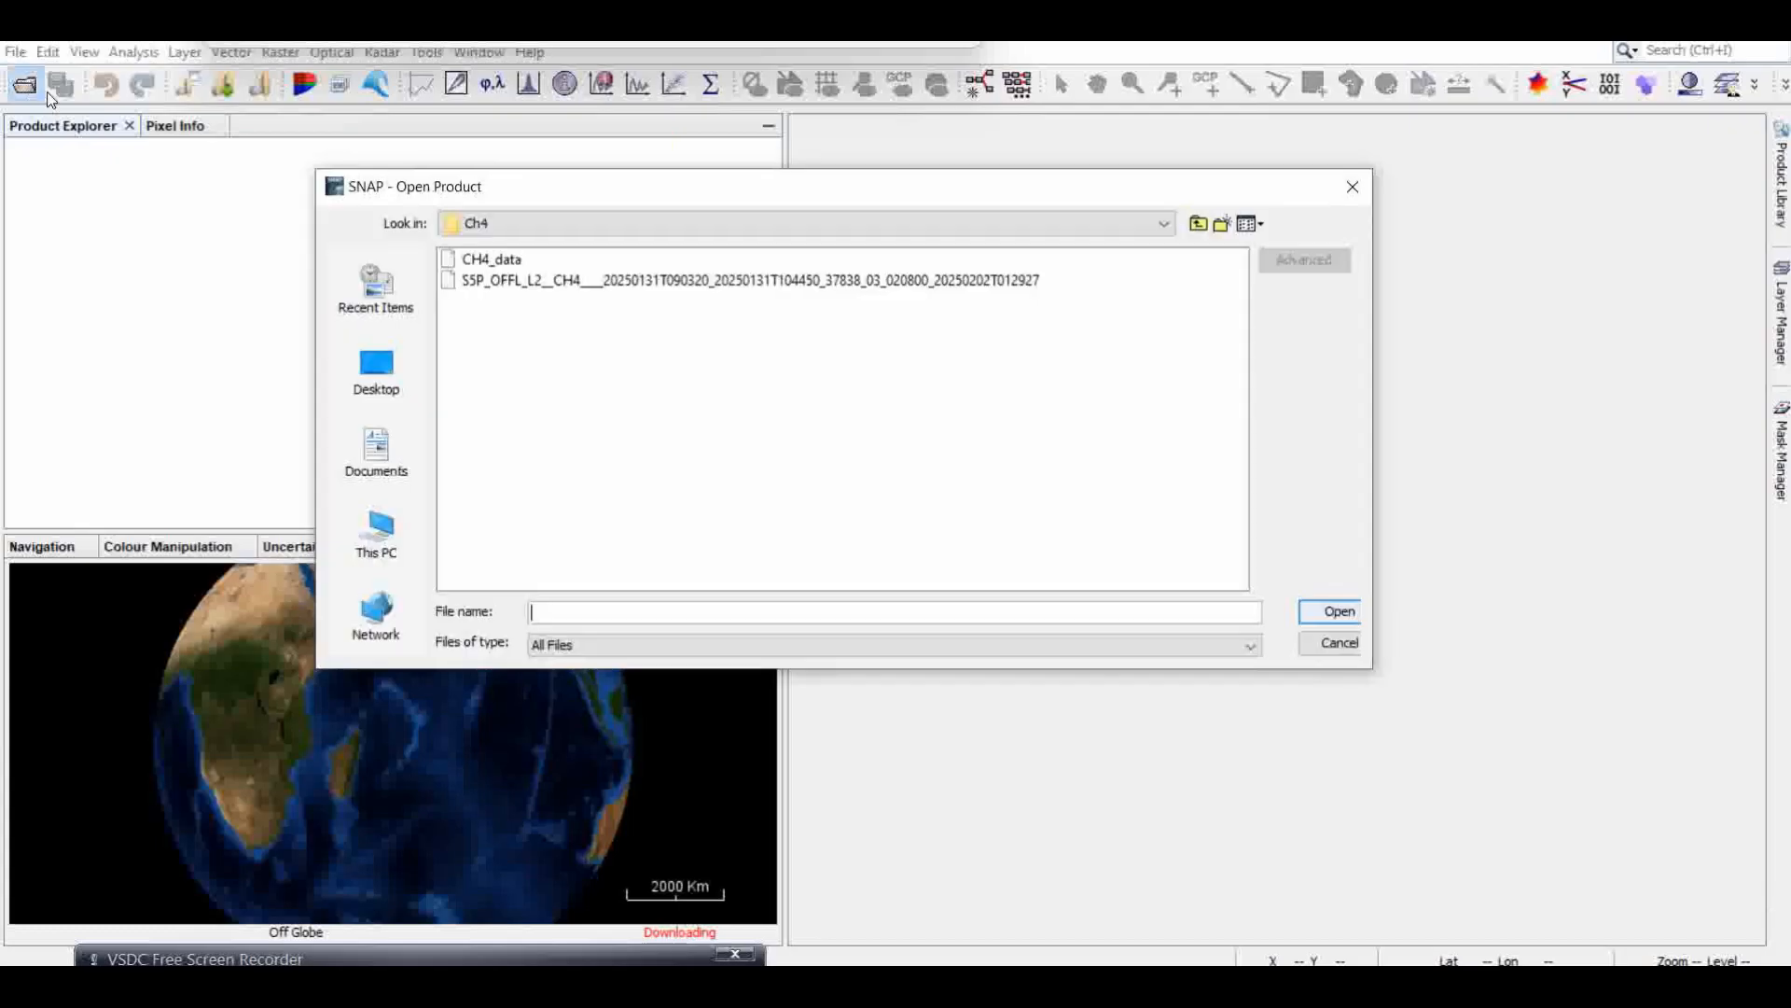
pyautogui.click(492, 261)
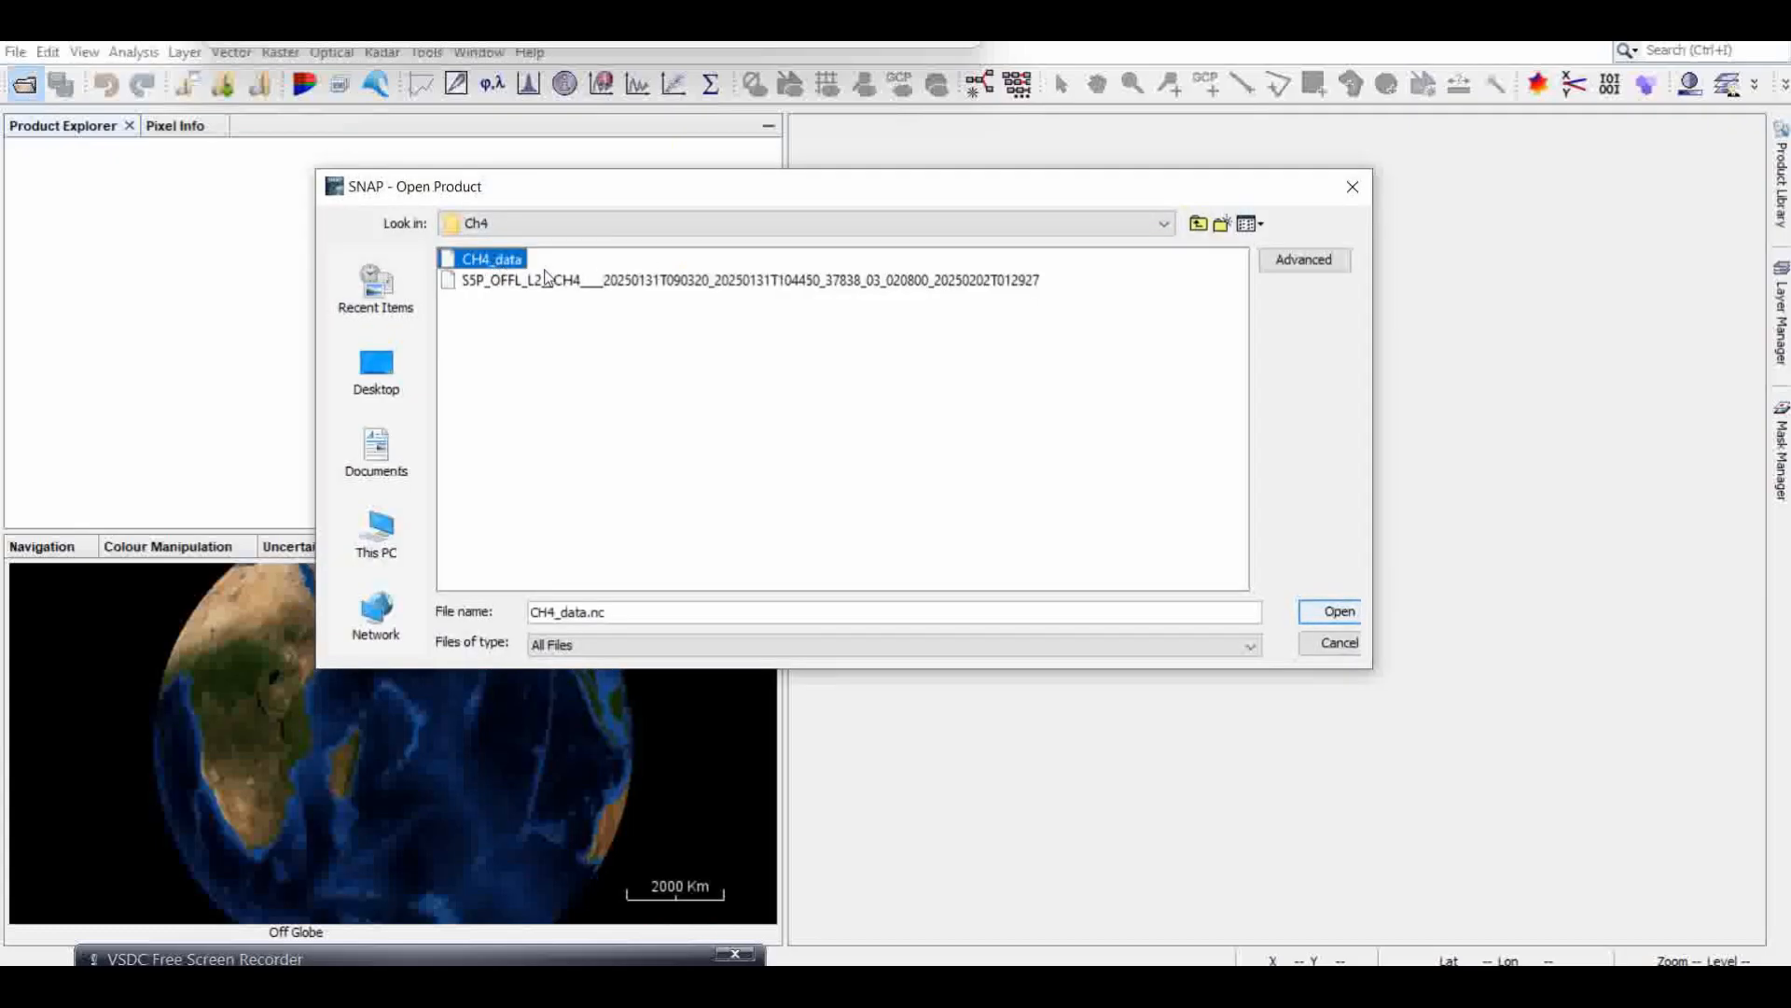
pyautogui.click(1329, 612)
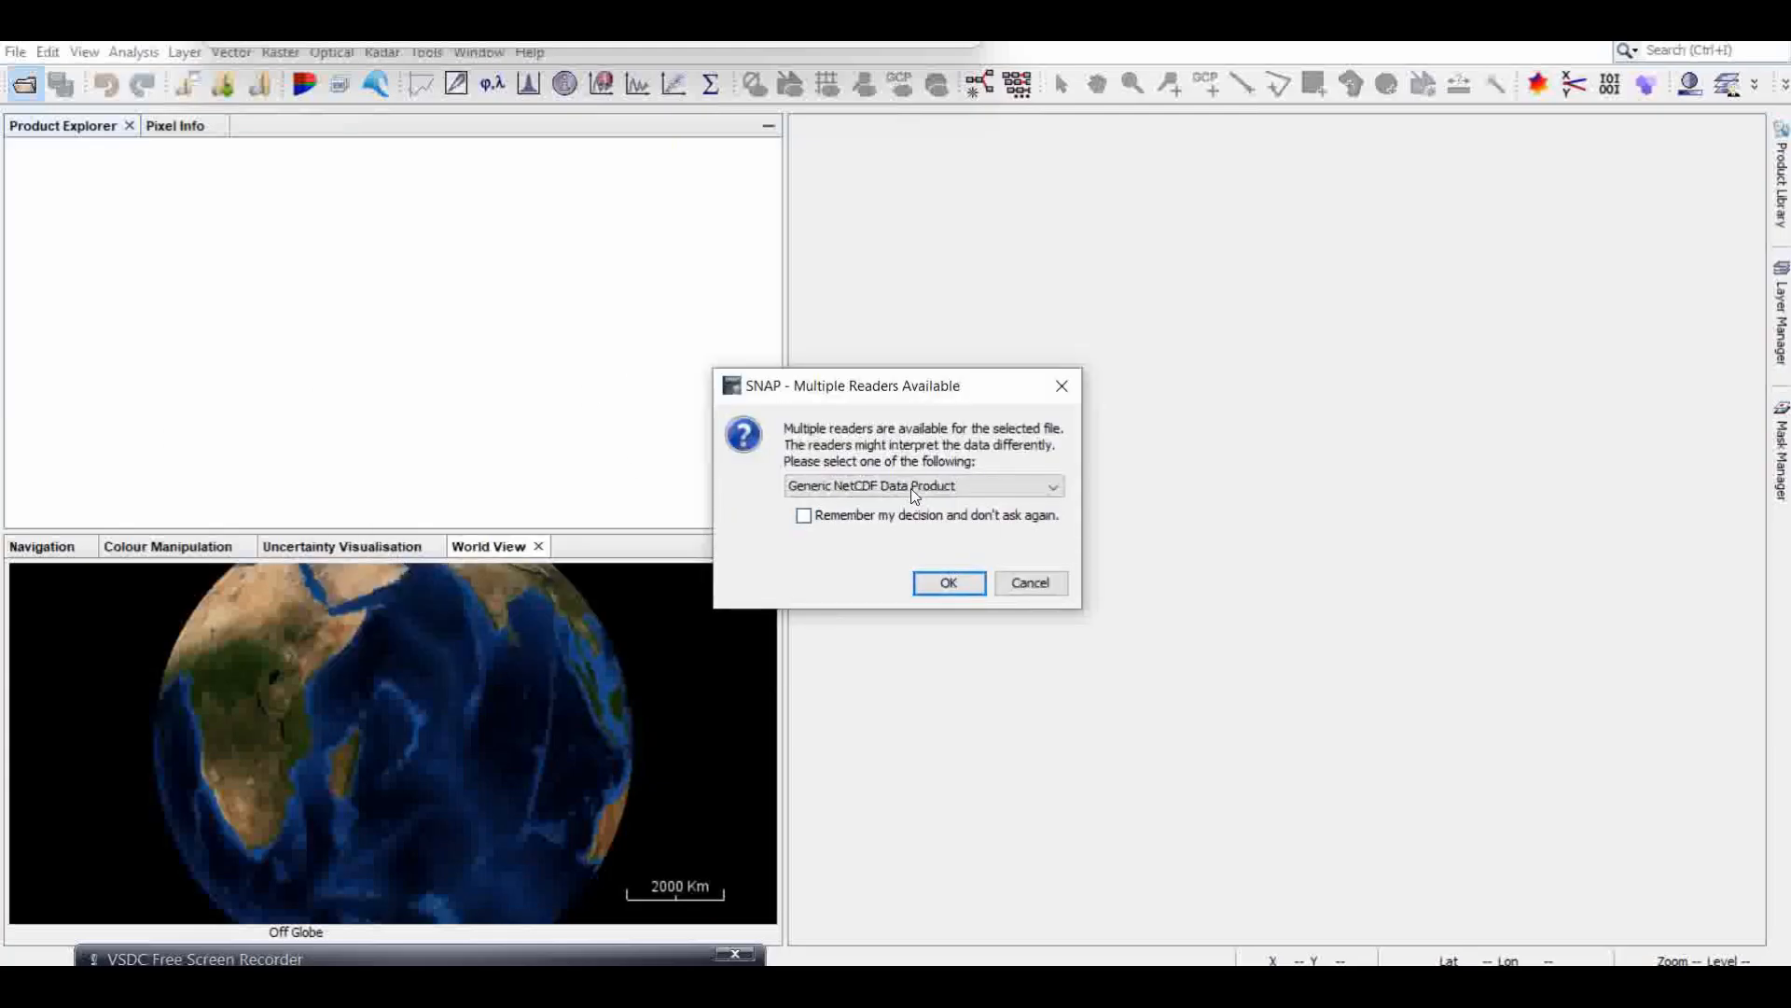
pyautogui.click(914, 487)
pyautogui.click(886, 527)
pyautogui.click(946, 583)
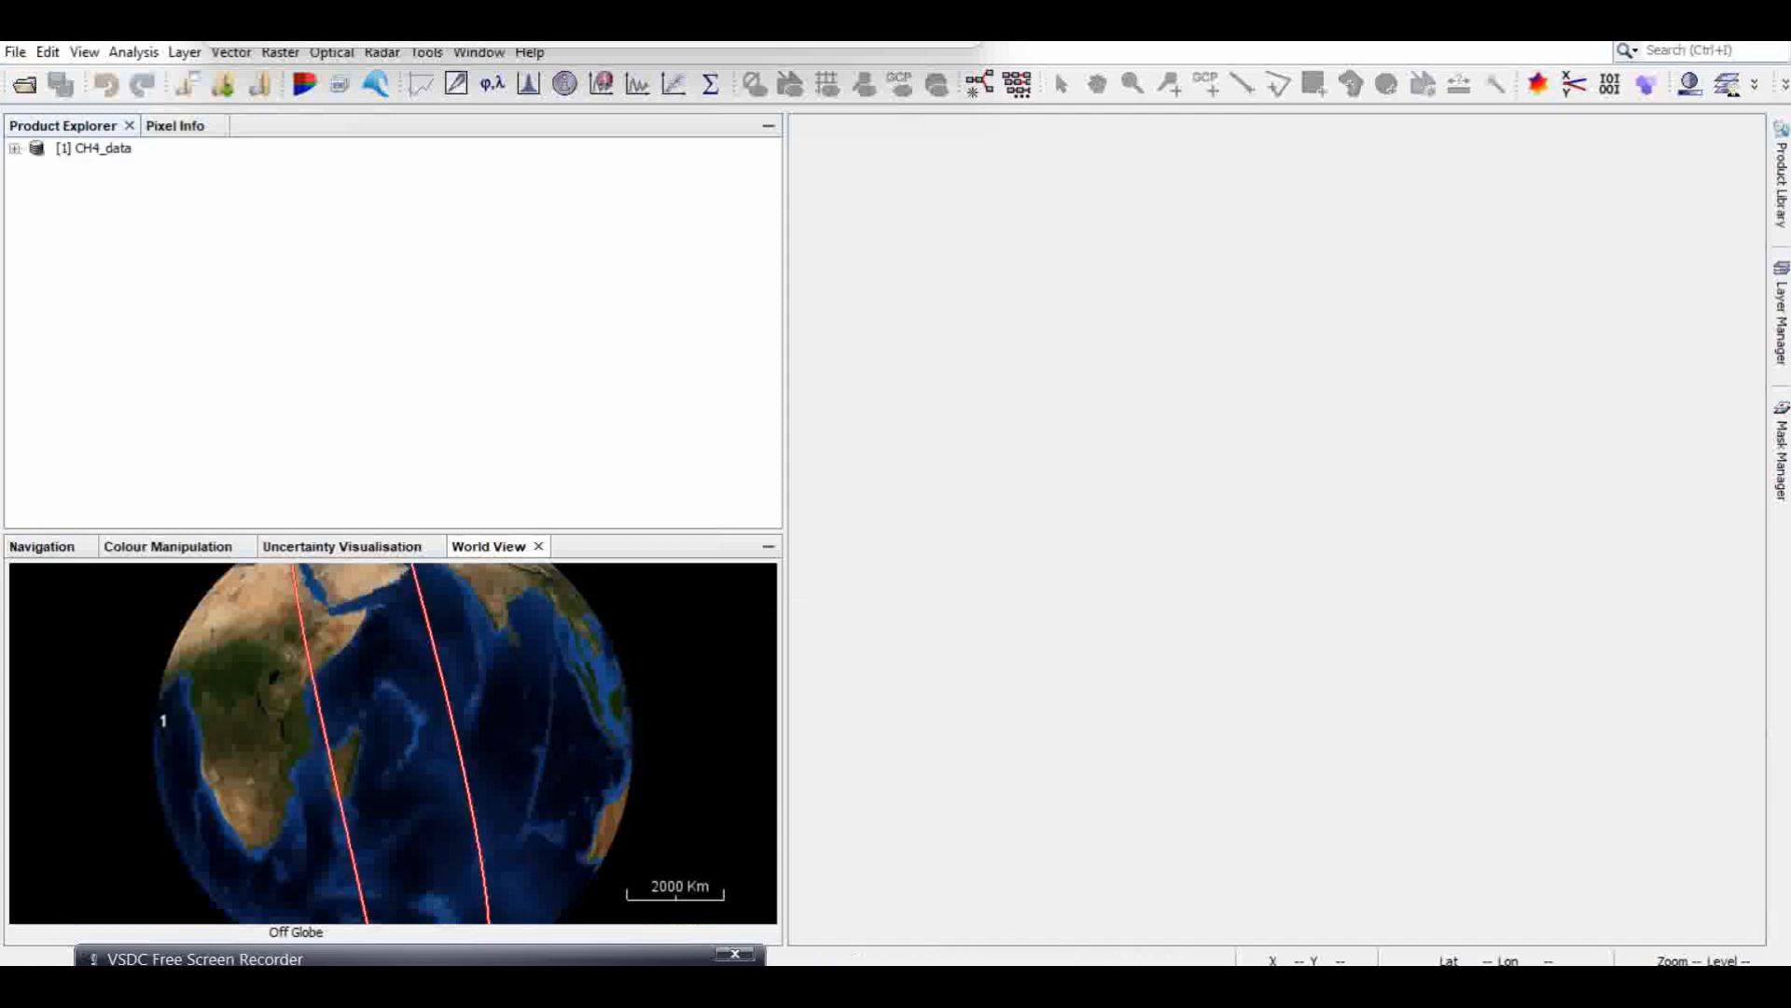
# Step: Display the methane_mixing_ratio band of CH4_data to check its image, and close the image view
pyautogui.click(14, 148)
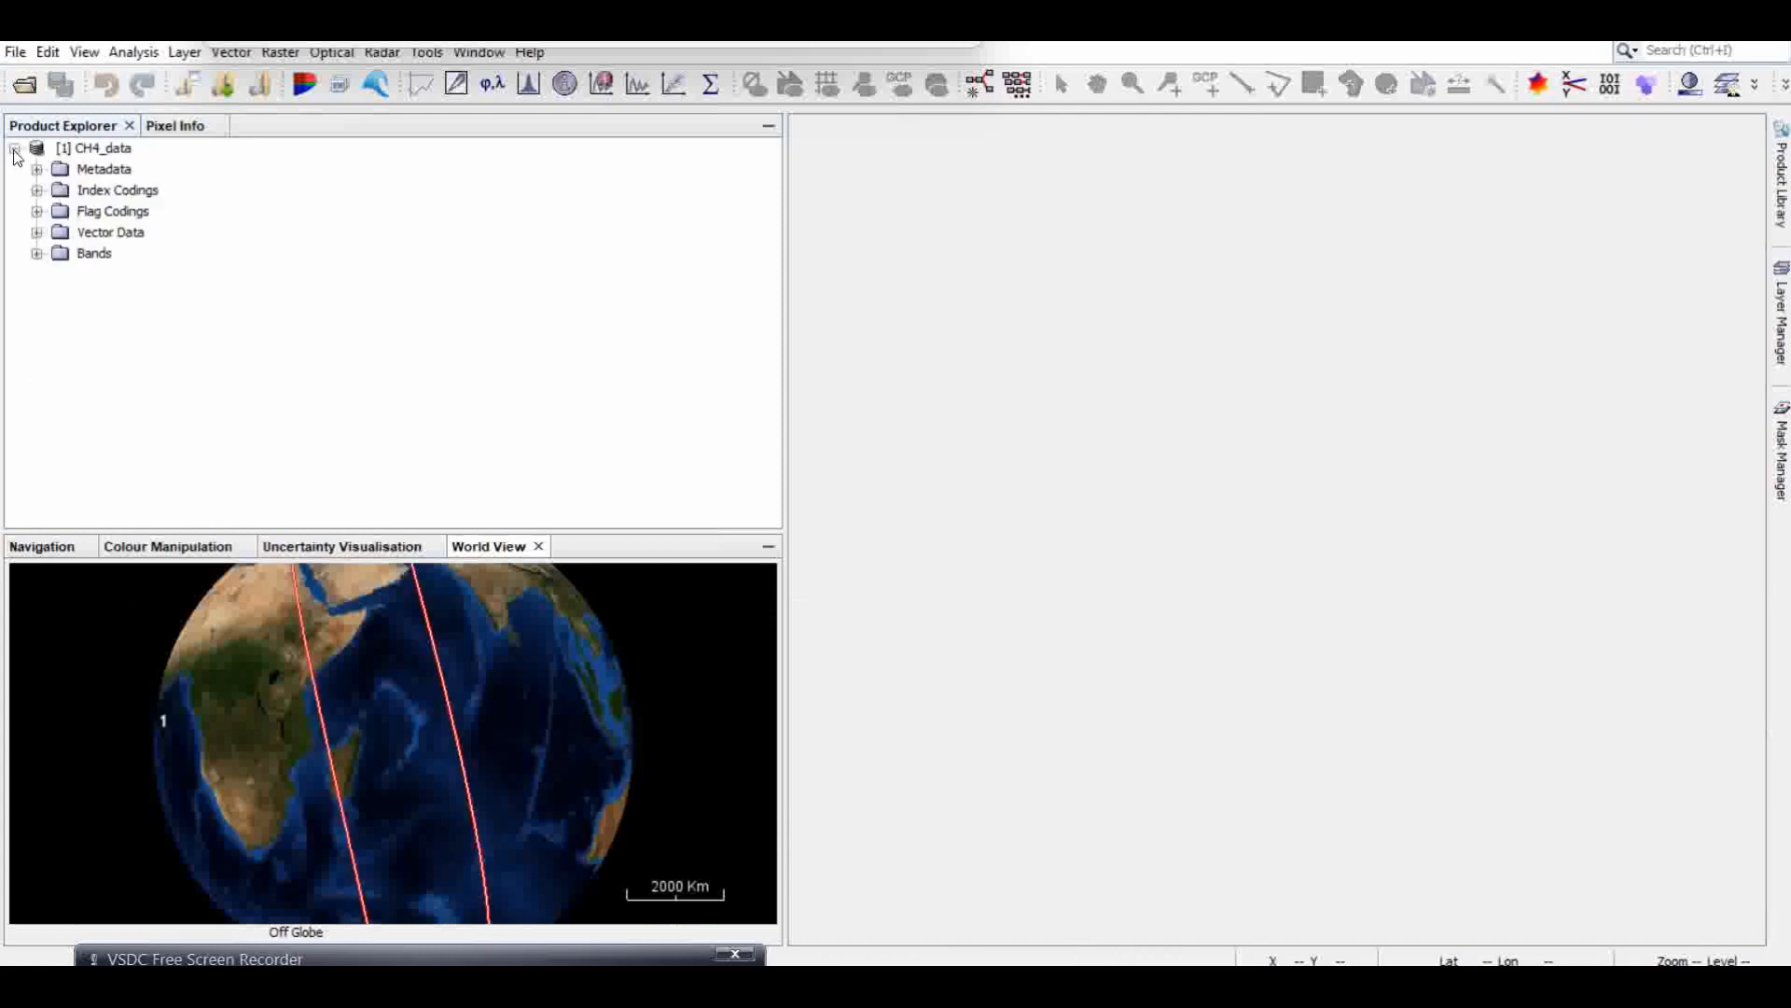
pyautogui.click(36, 254)
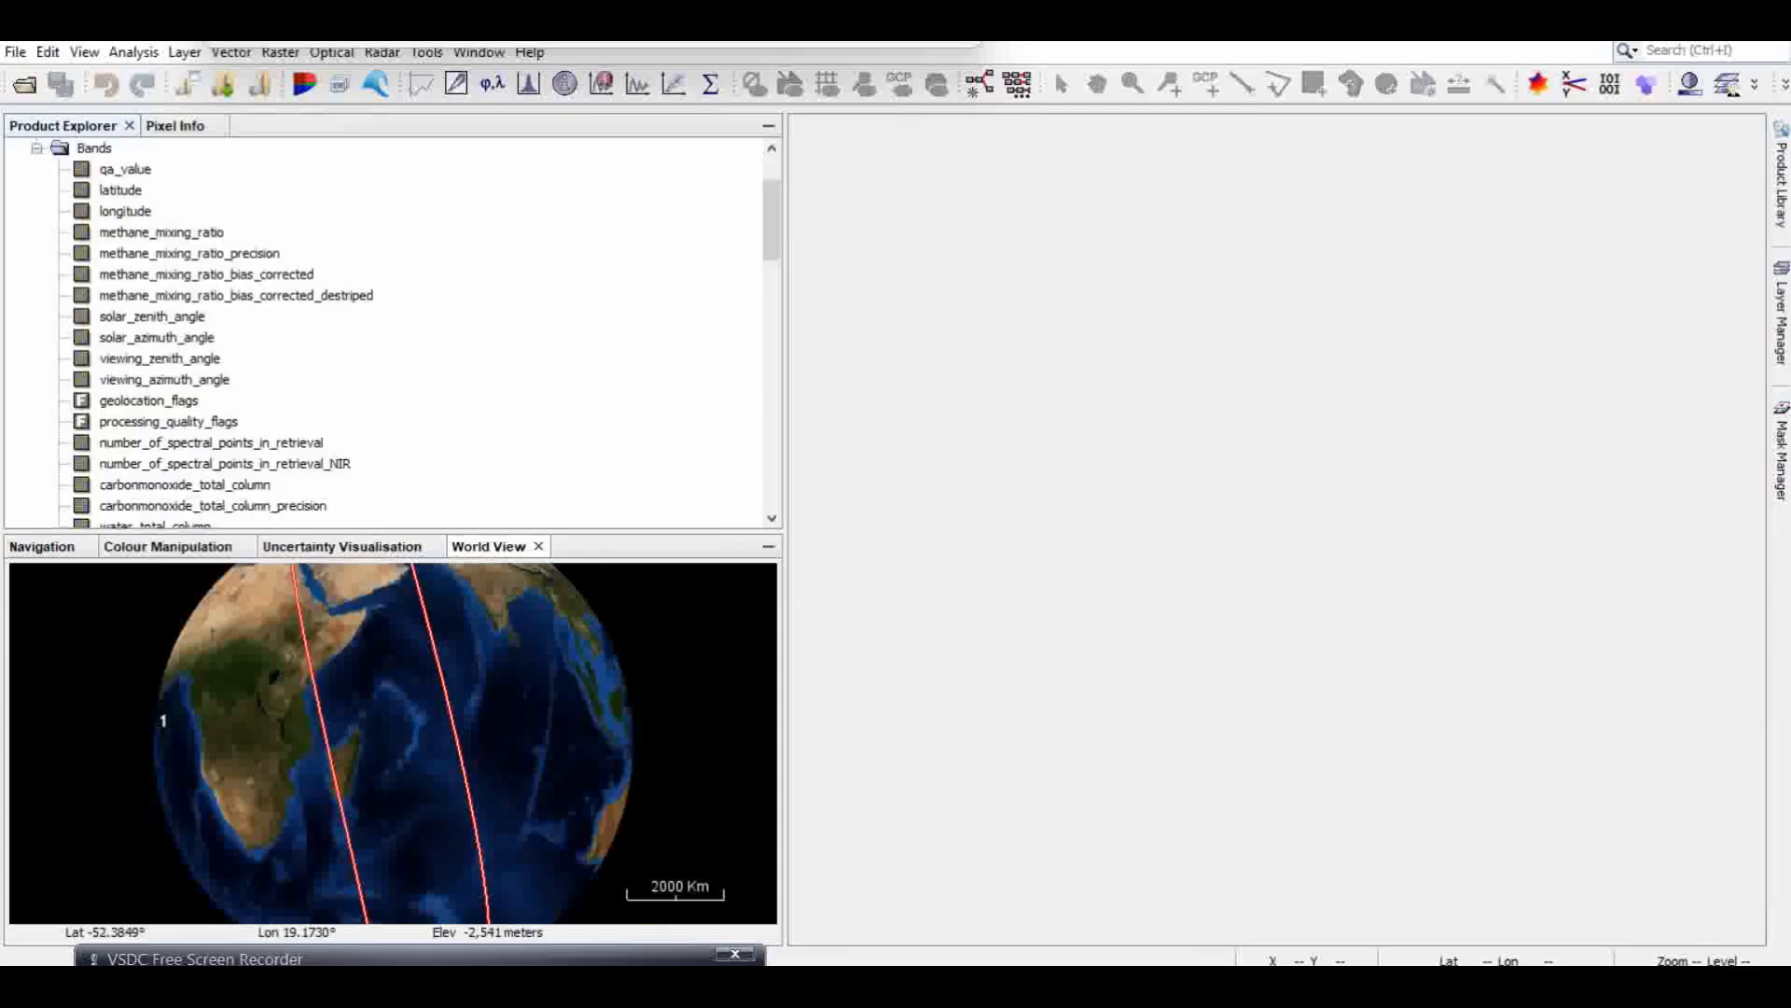
pyautogui.doubleClick(149, 233)
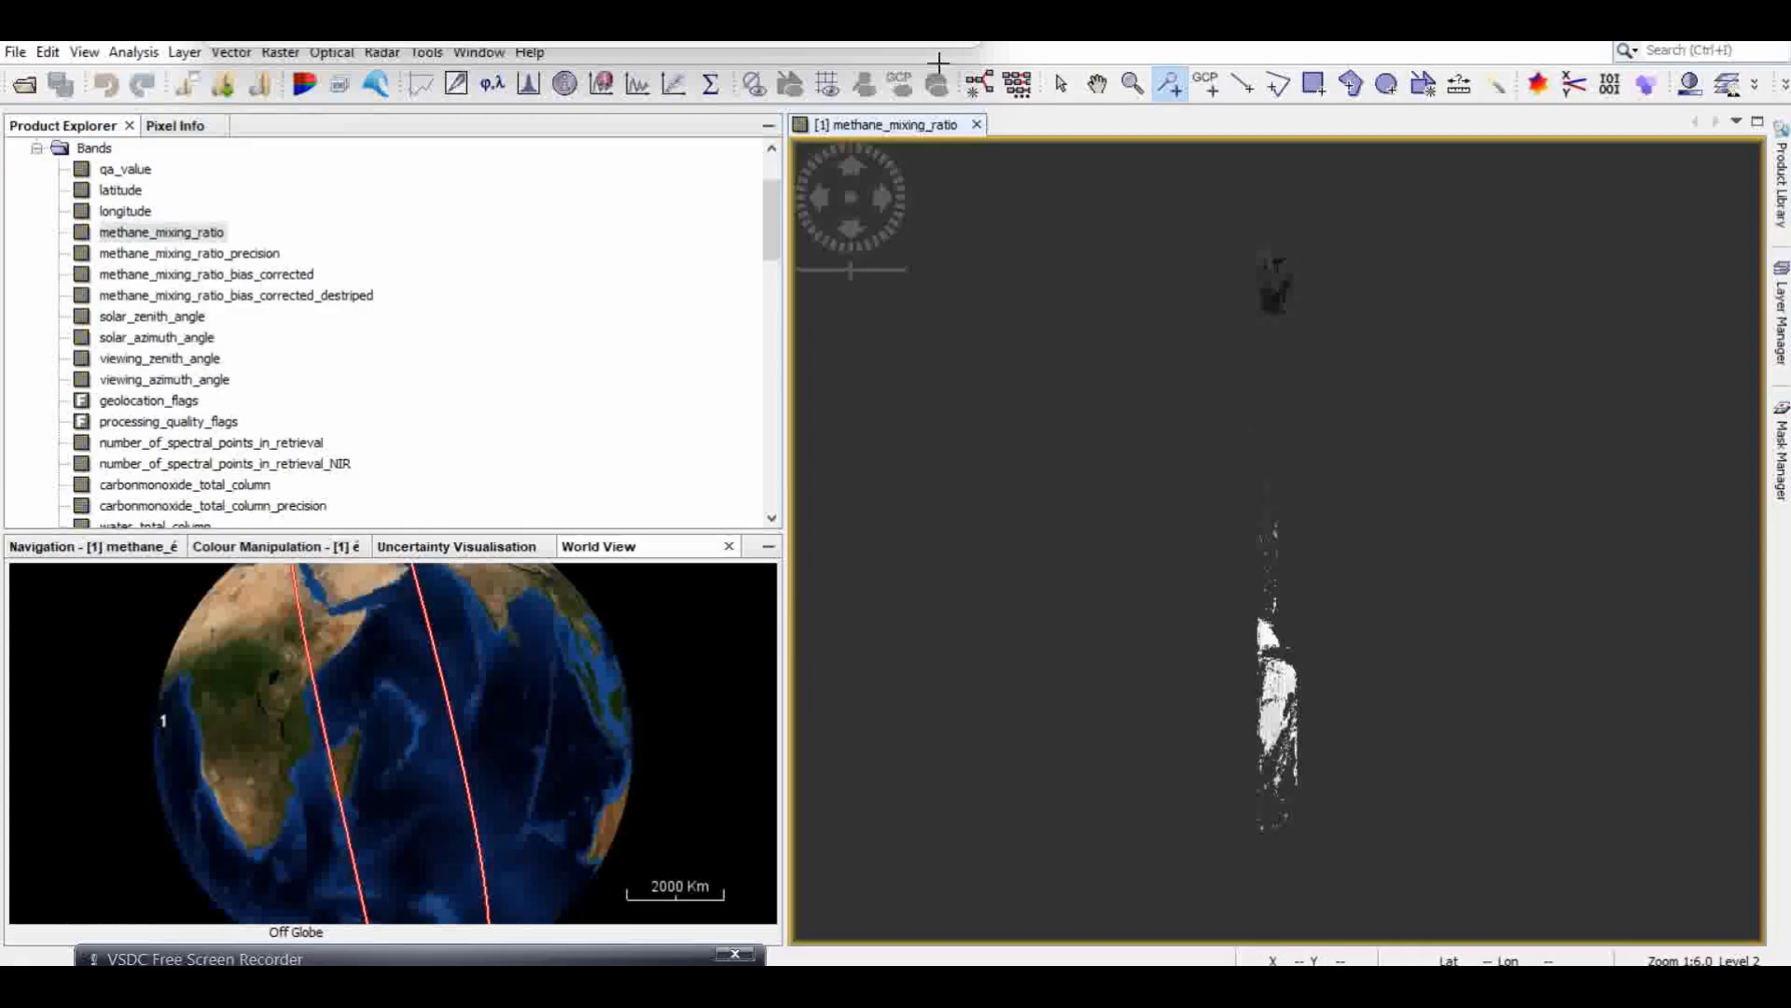
pyautogui.click(977, 126)
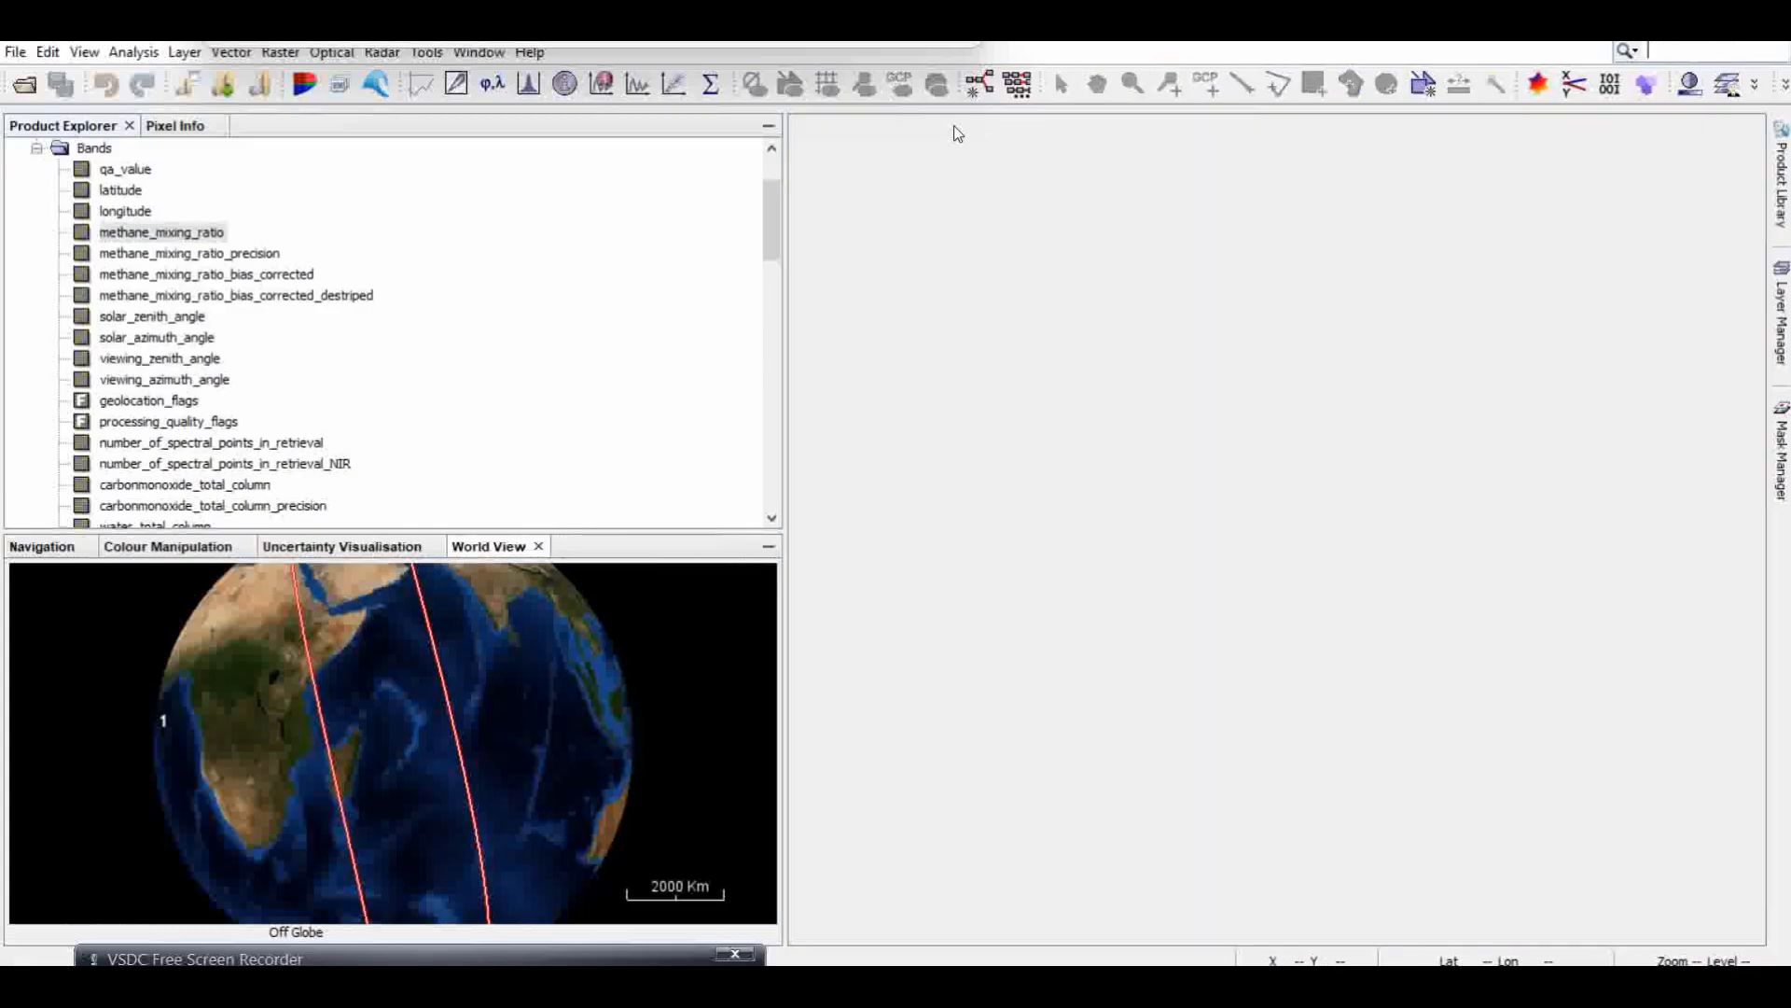
# Step: Reproject CH4_data to Geographic Lat/Lon (WGS 84) as CH4_data_reprojected in BEAM-DIMAP format, saved in E:\SAR data testing 2
pyautogui.click(275, 52)
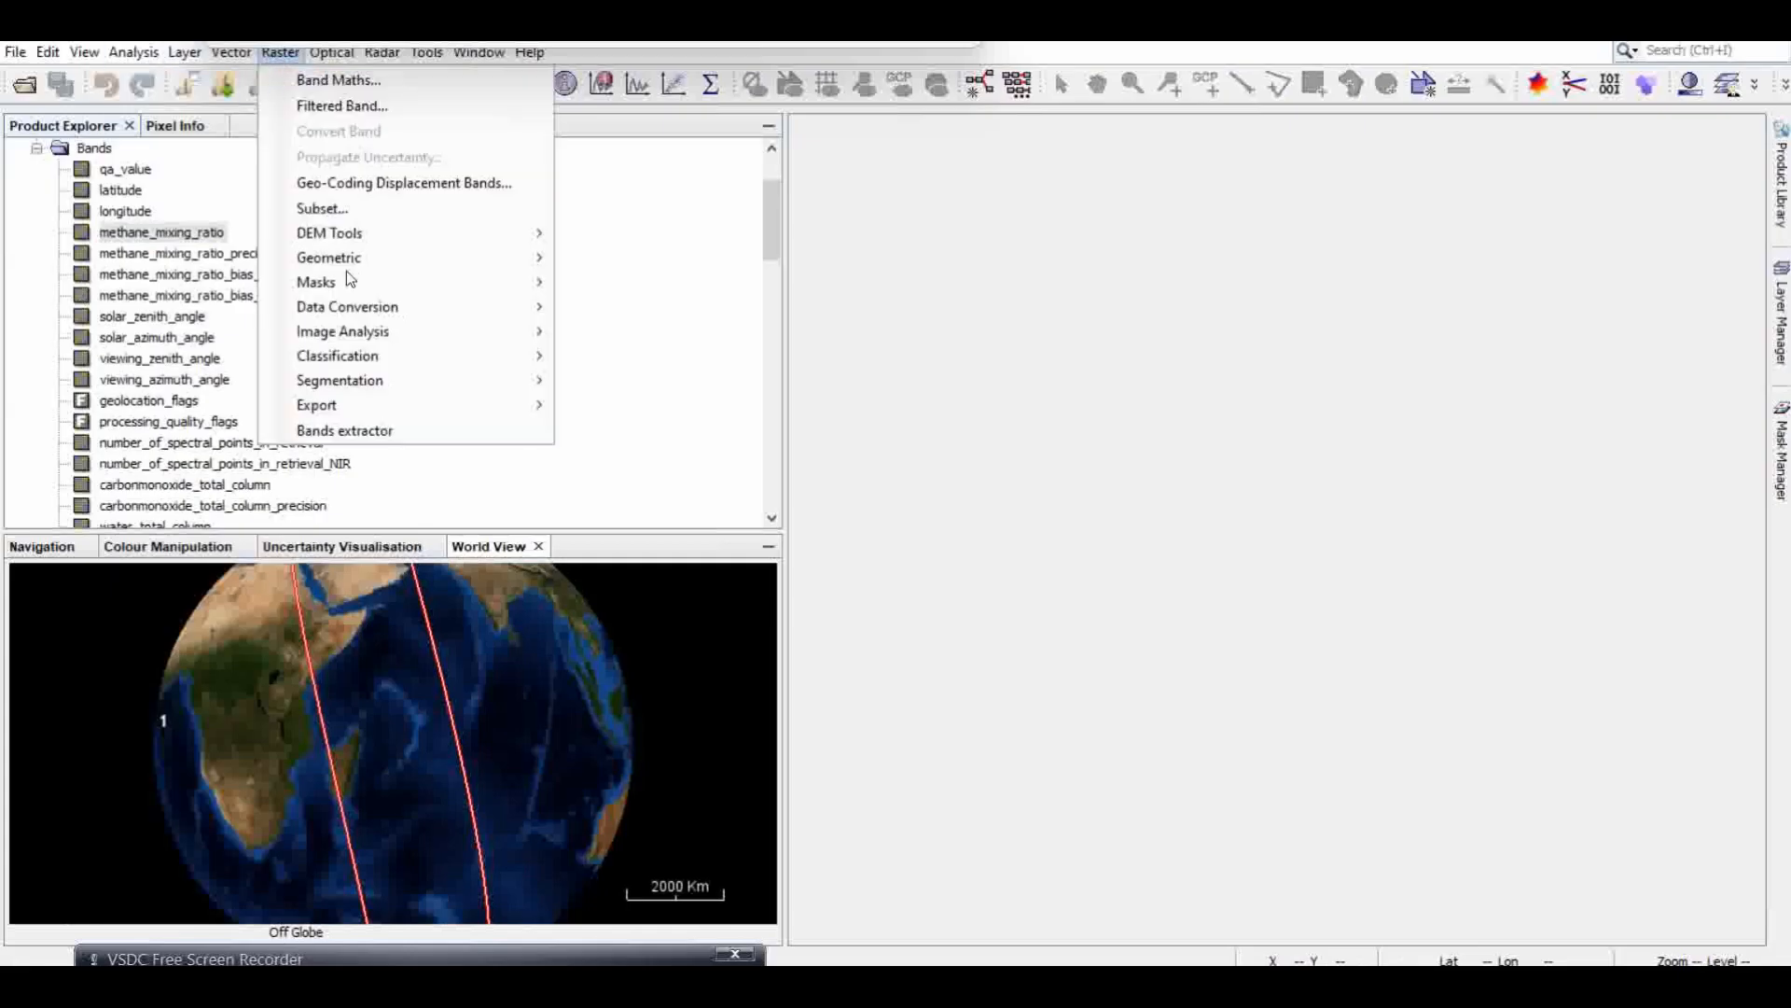
pyautogui.moveTo(480, 261)
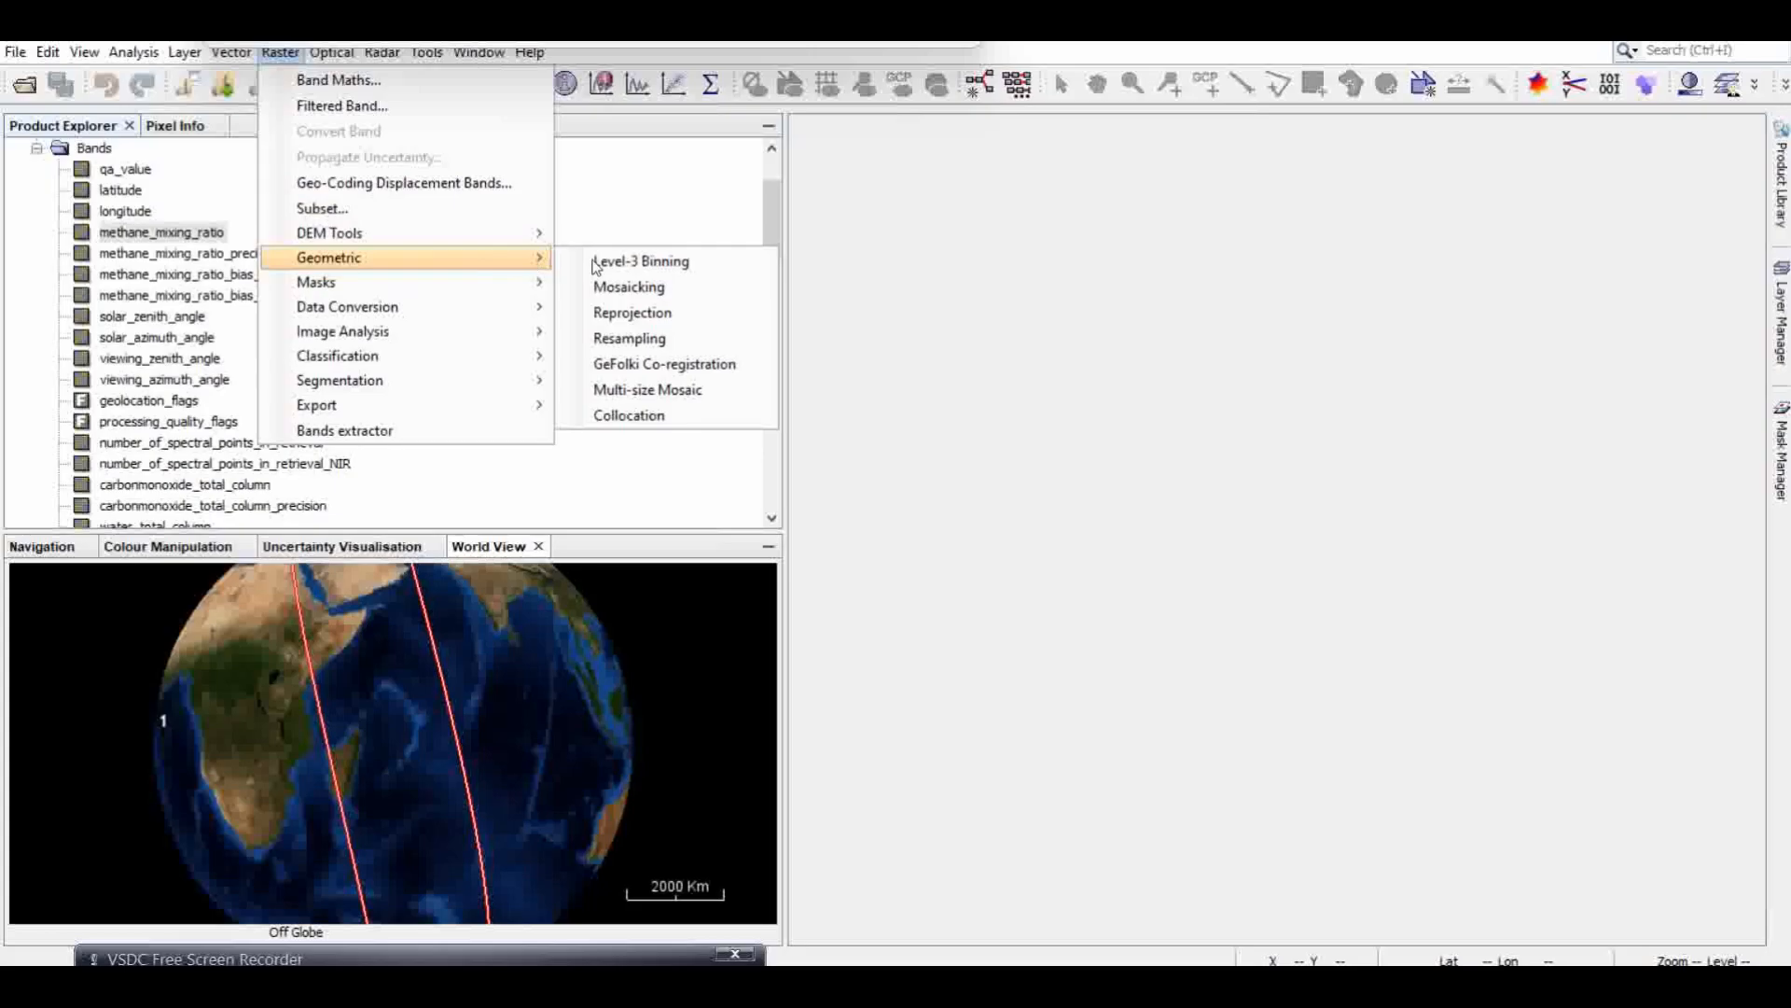
pyautogui.click(644, 311)
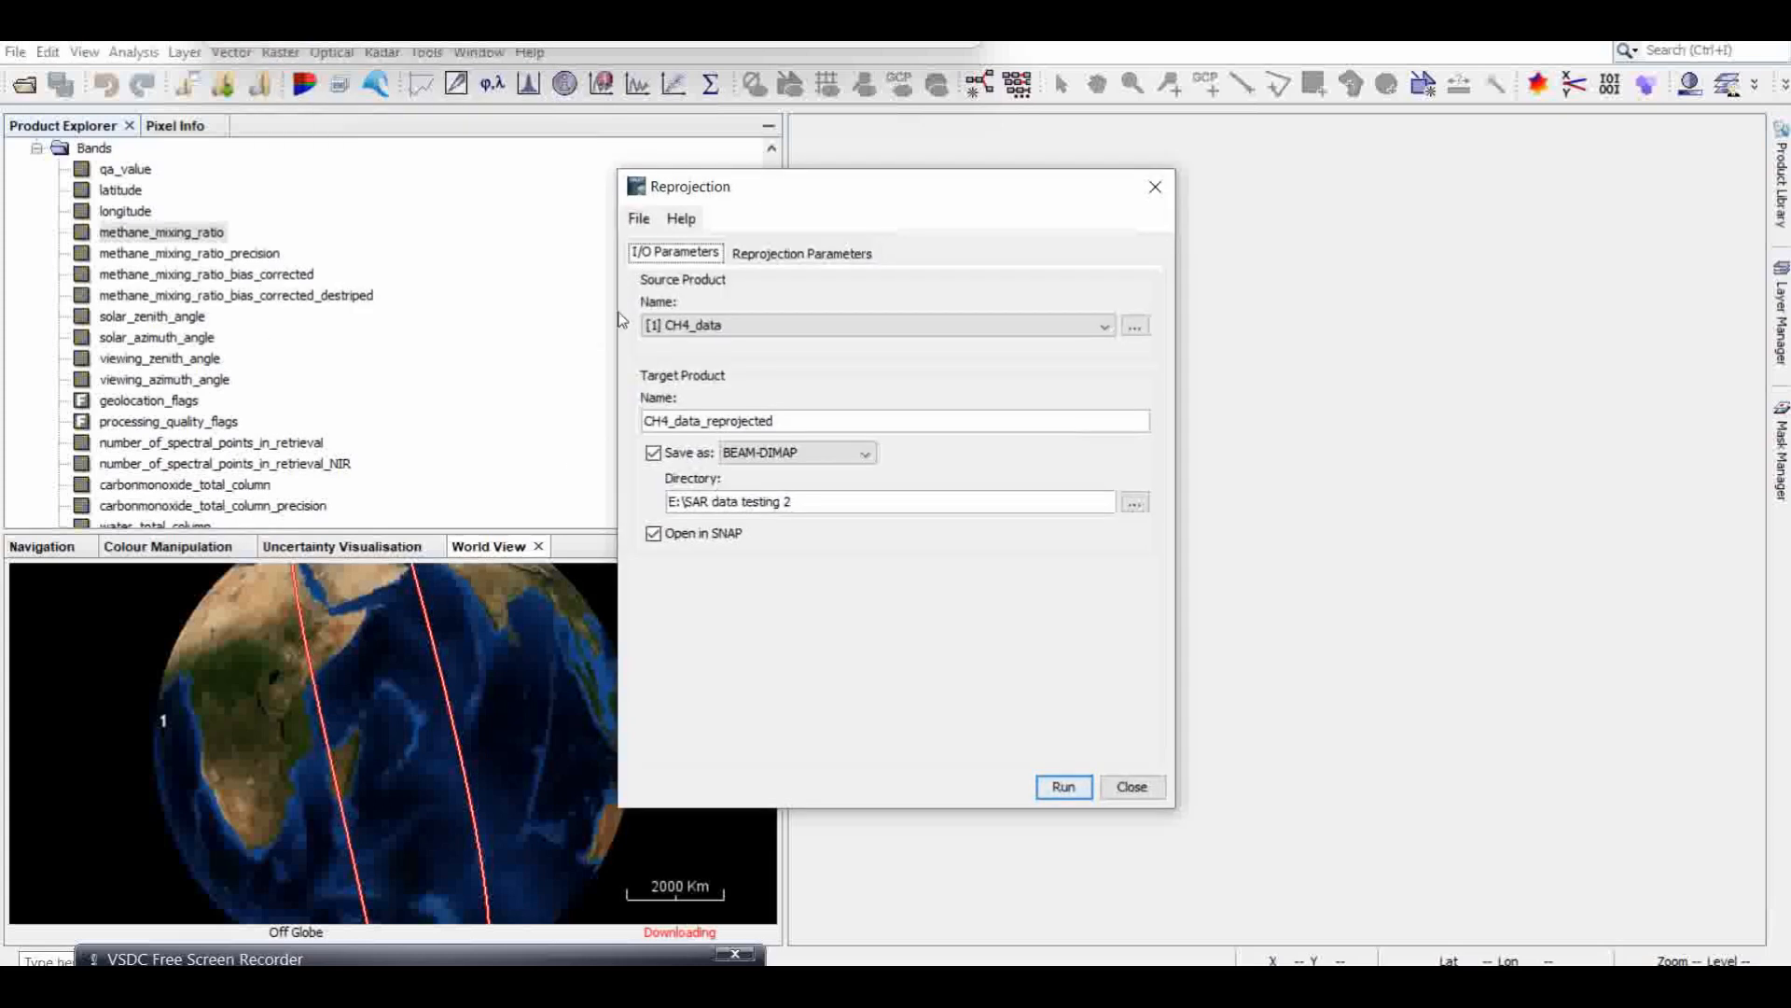
pyautogui.click(812, 255)
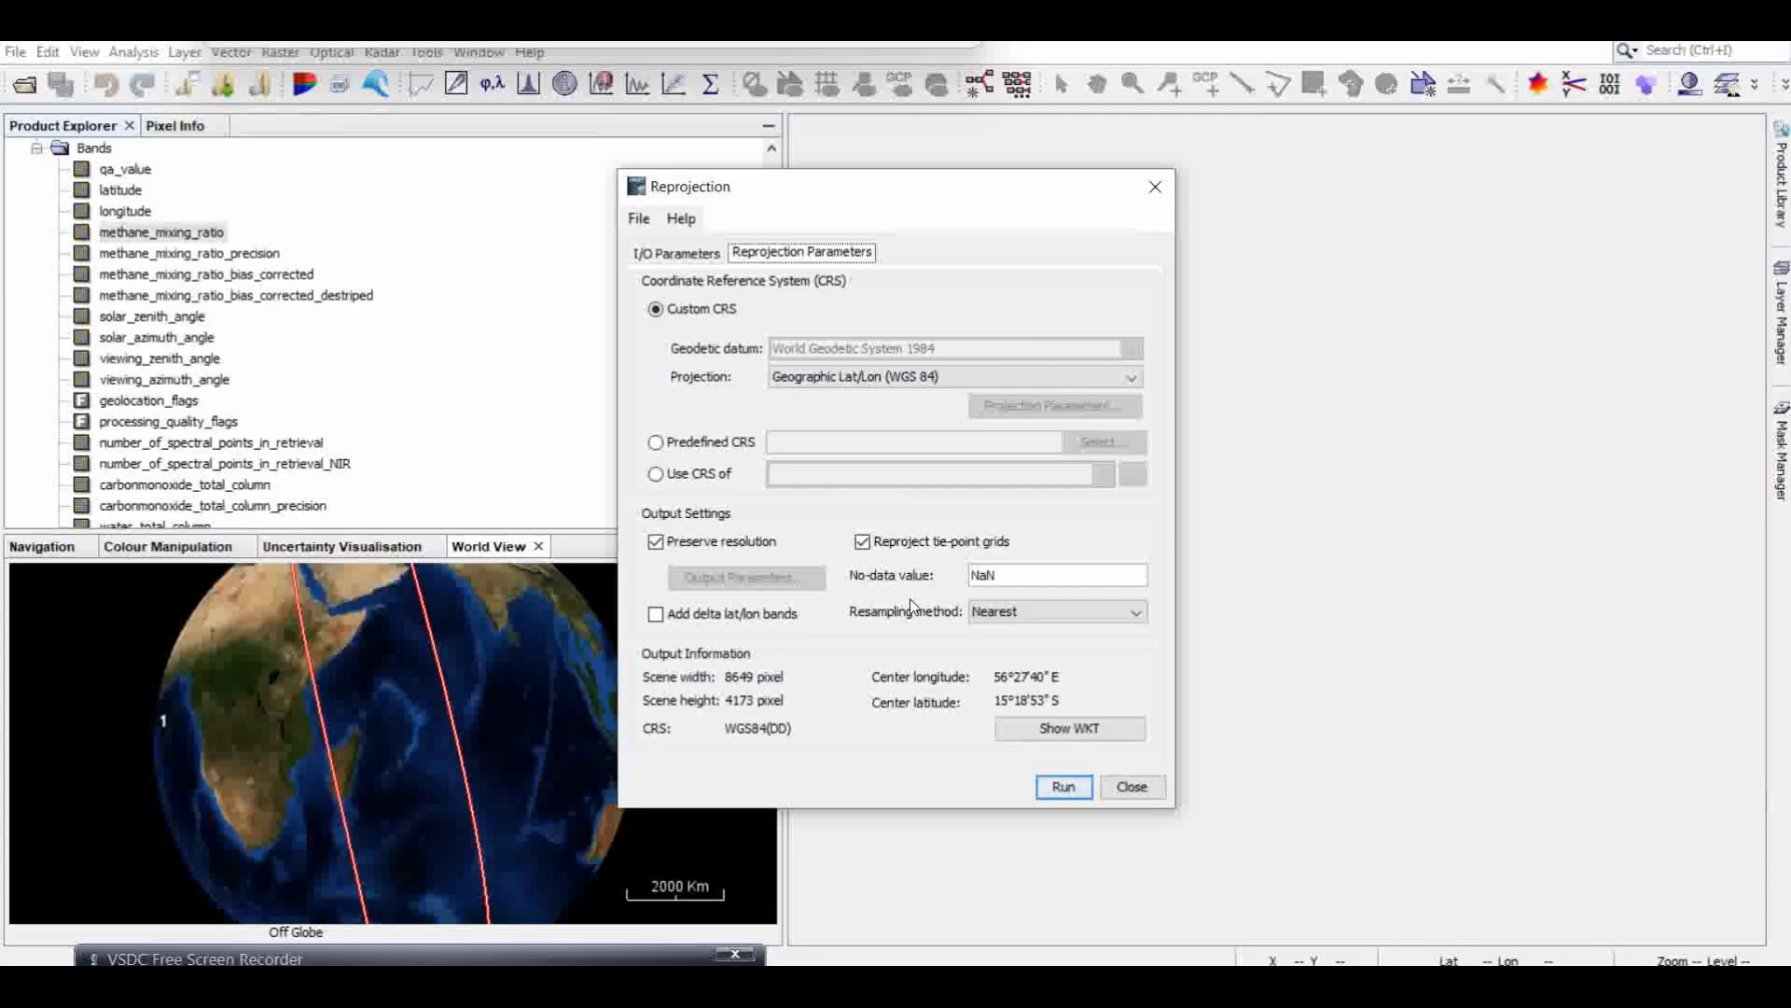
pyautogui.click(666, 257)
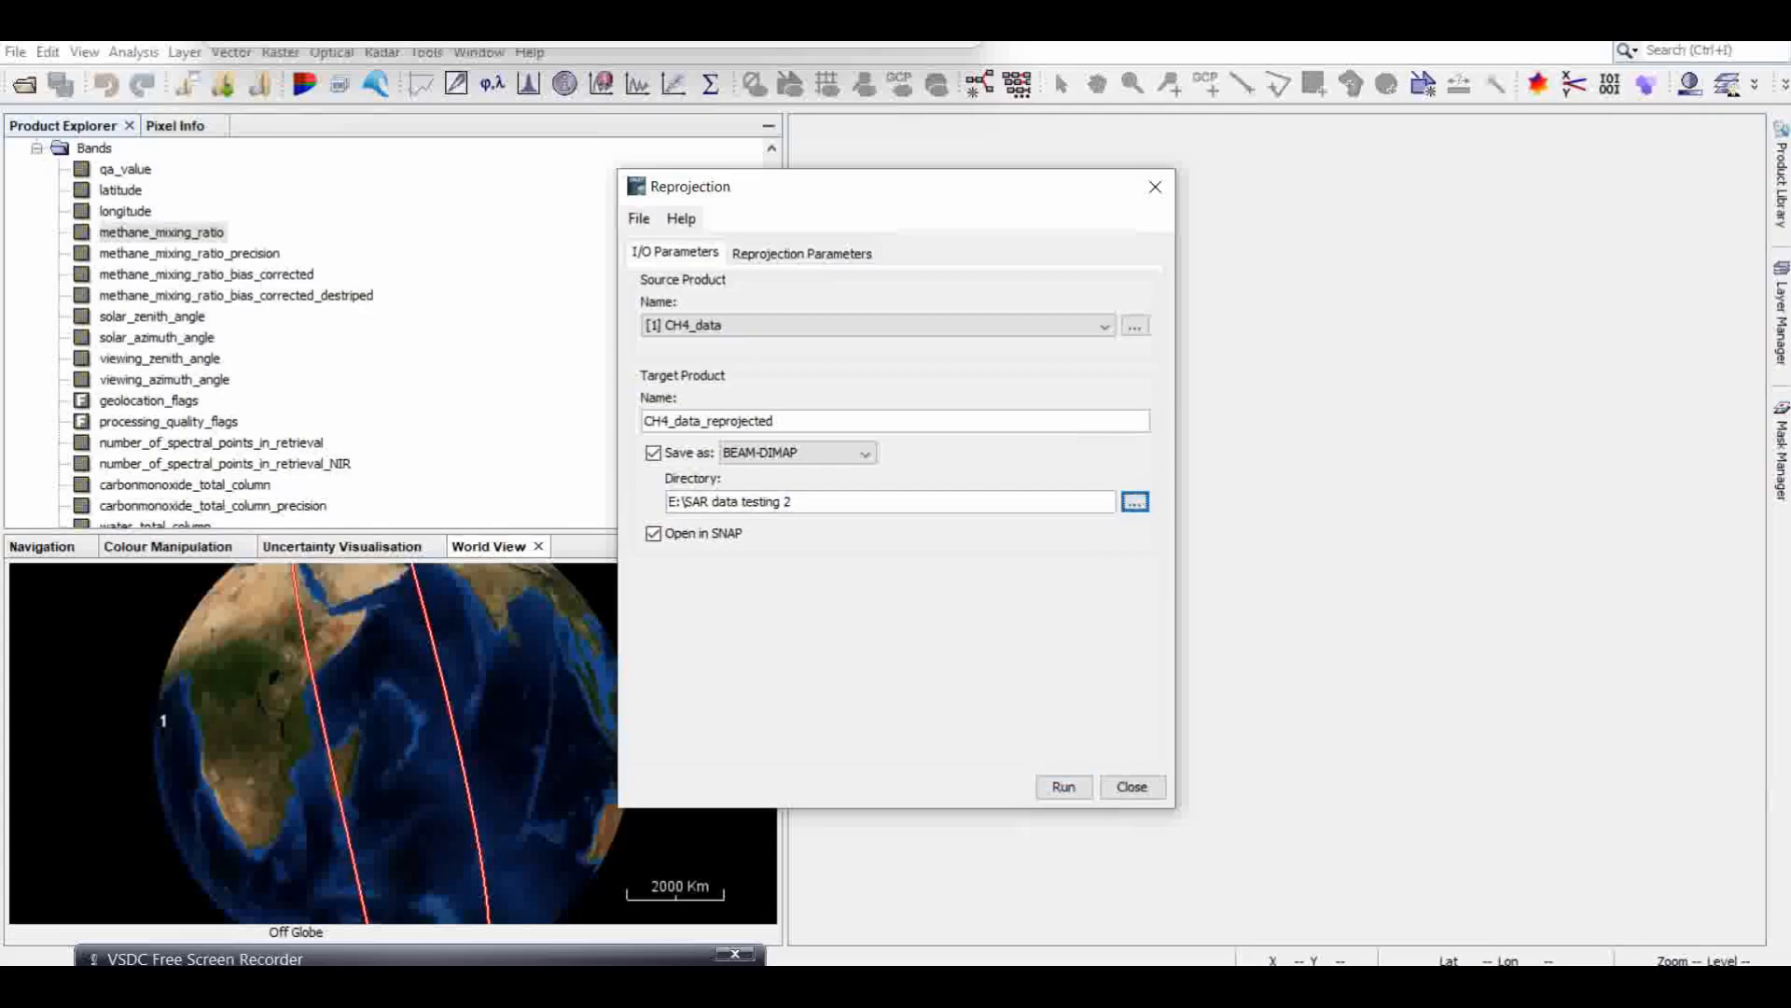
pyautogui.click(1063, 788)
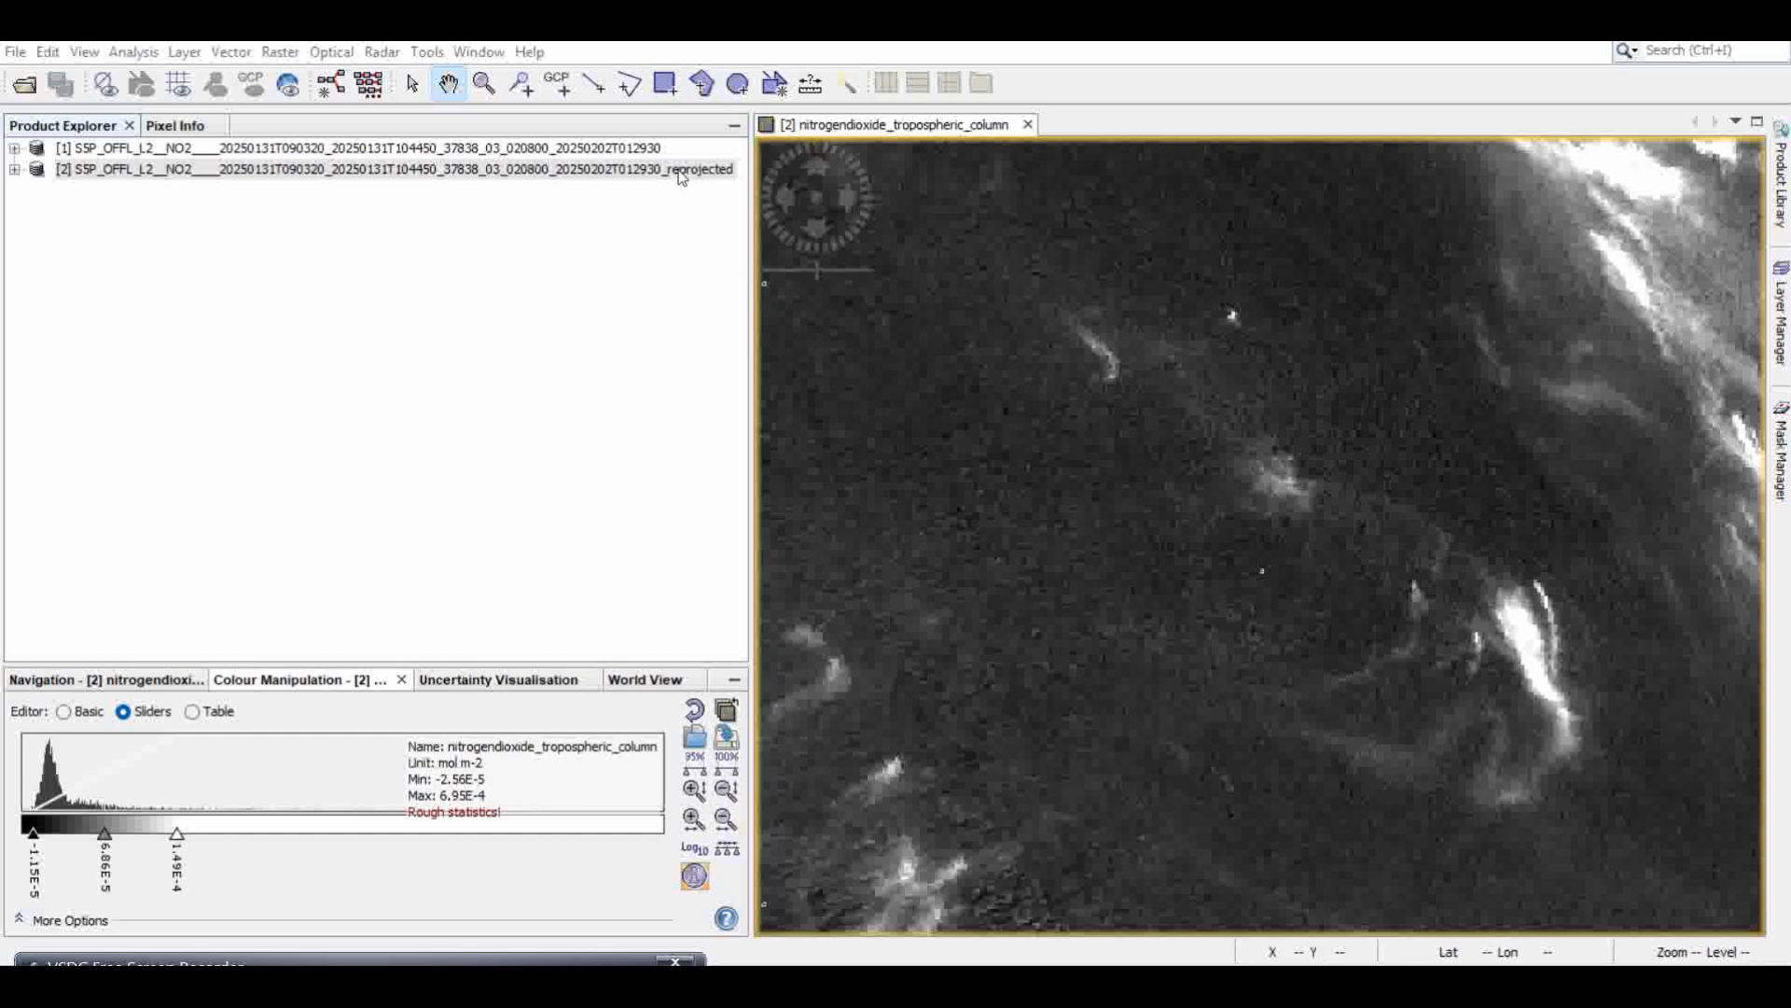
# Step: Review the band list of the reprojected NO2 product, and collapse the product tree again
pyautogui.click(15, 170)
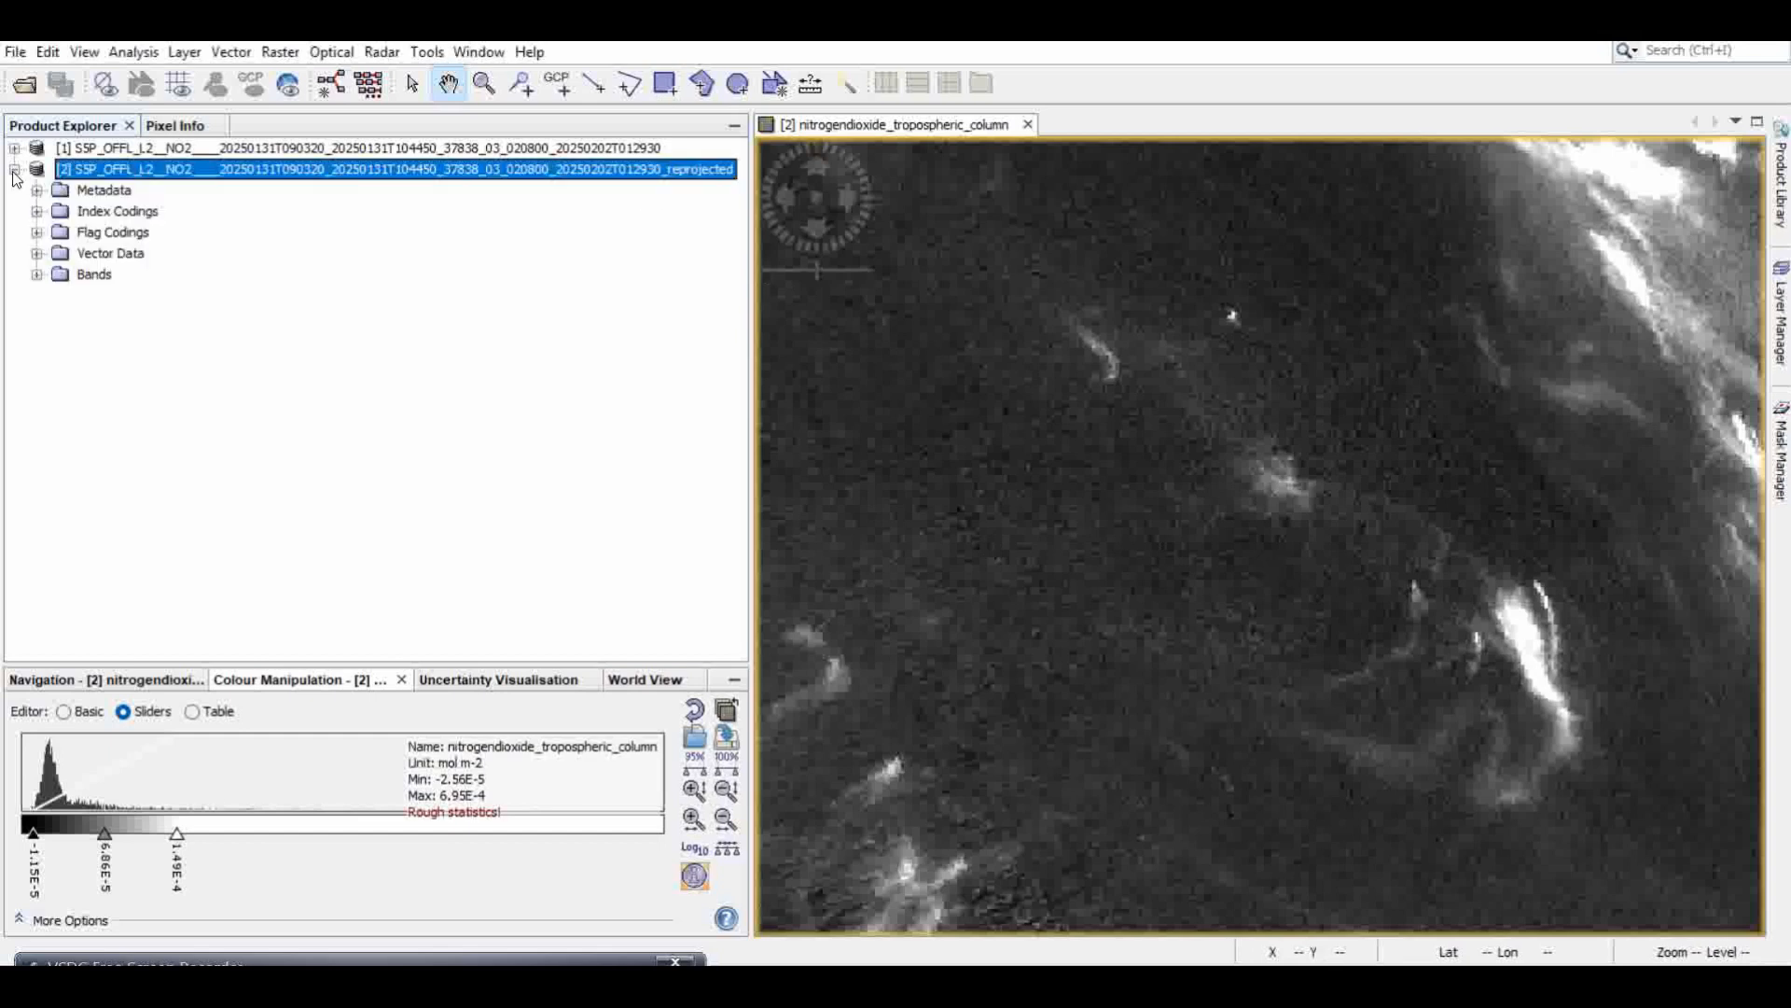
pyautogui.click(36, 275)
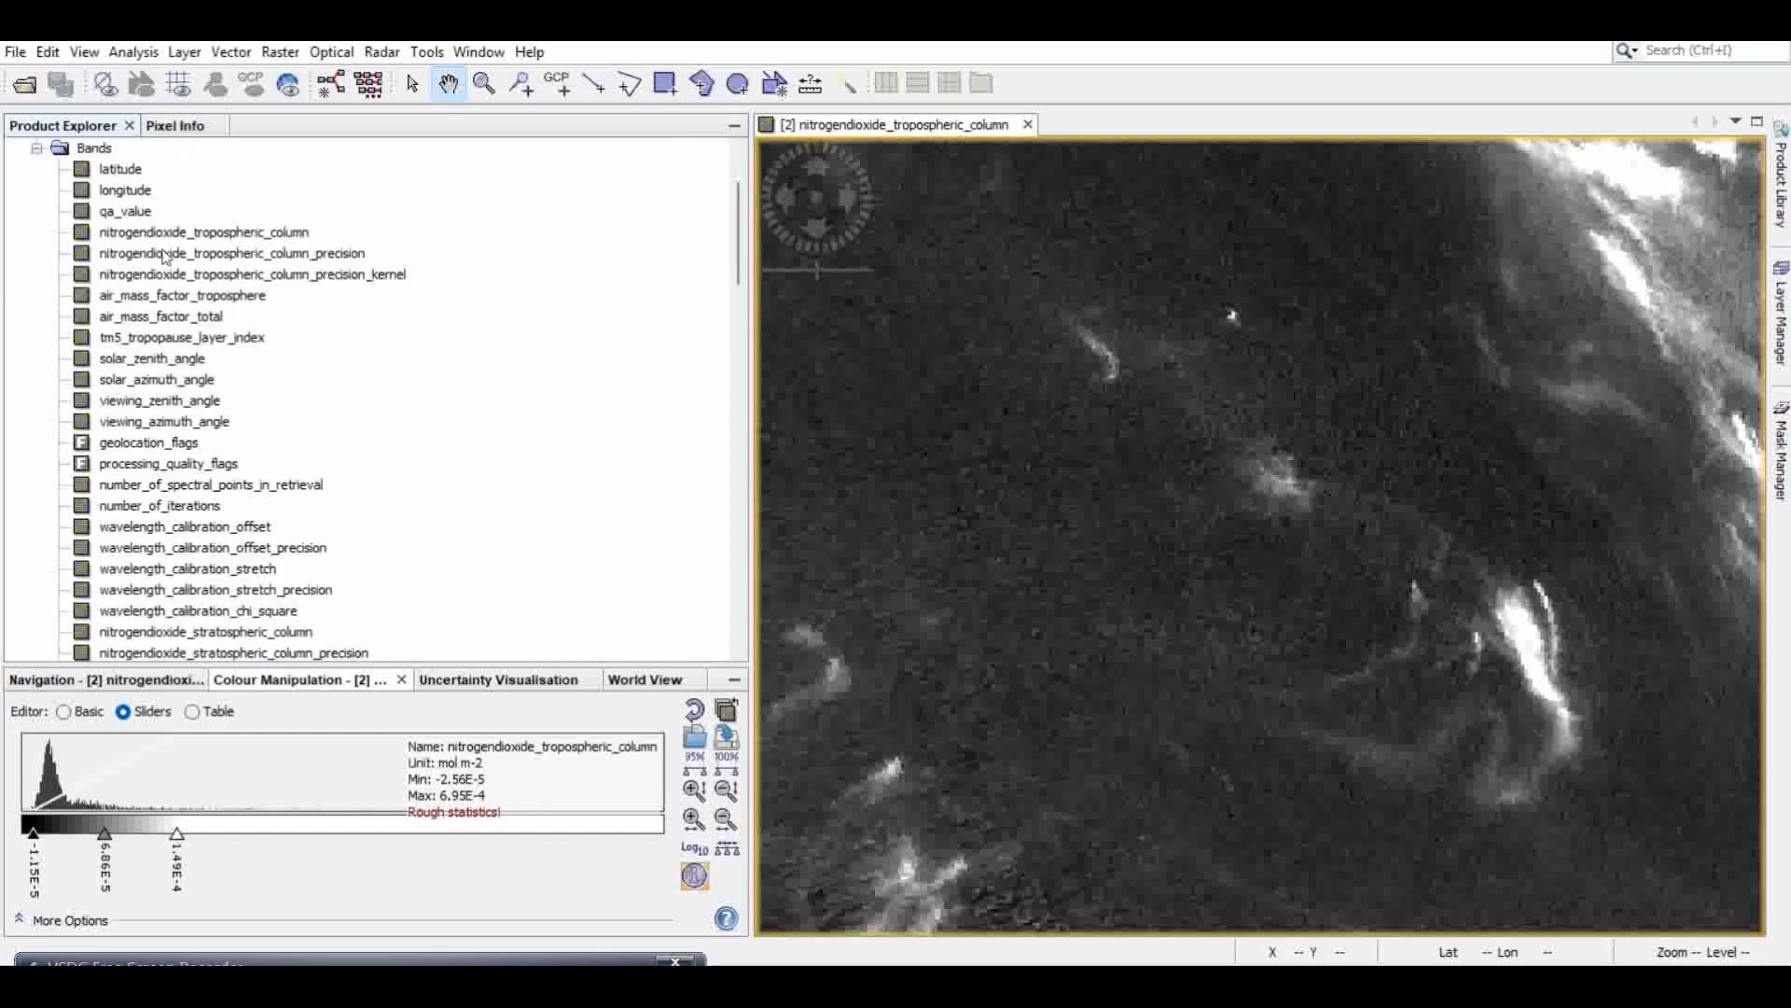
pyautogui.scroll(-2, 152, 329)
pyautogui.scroll(4, 147, 308)
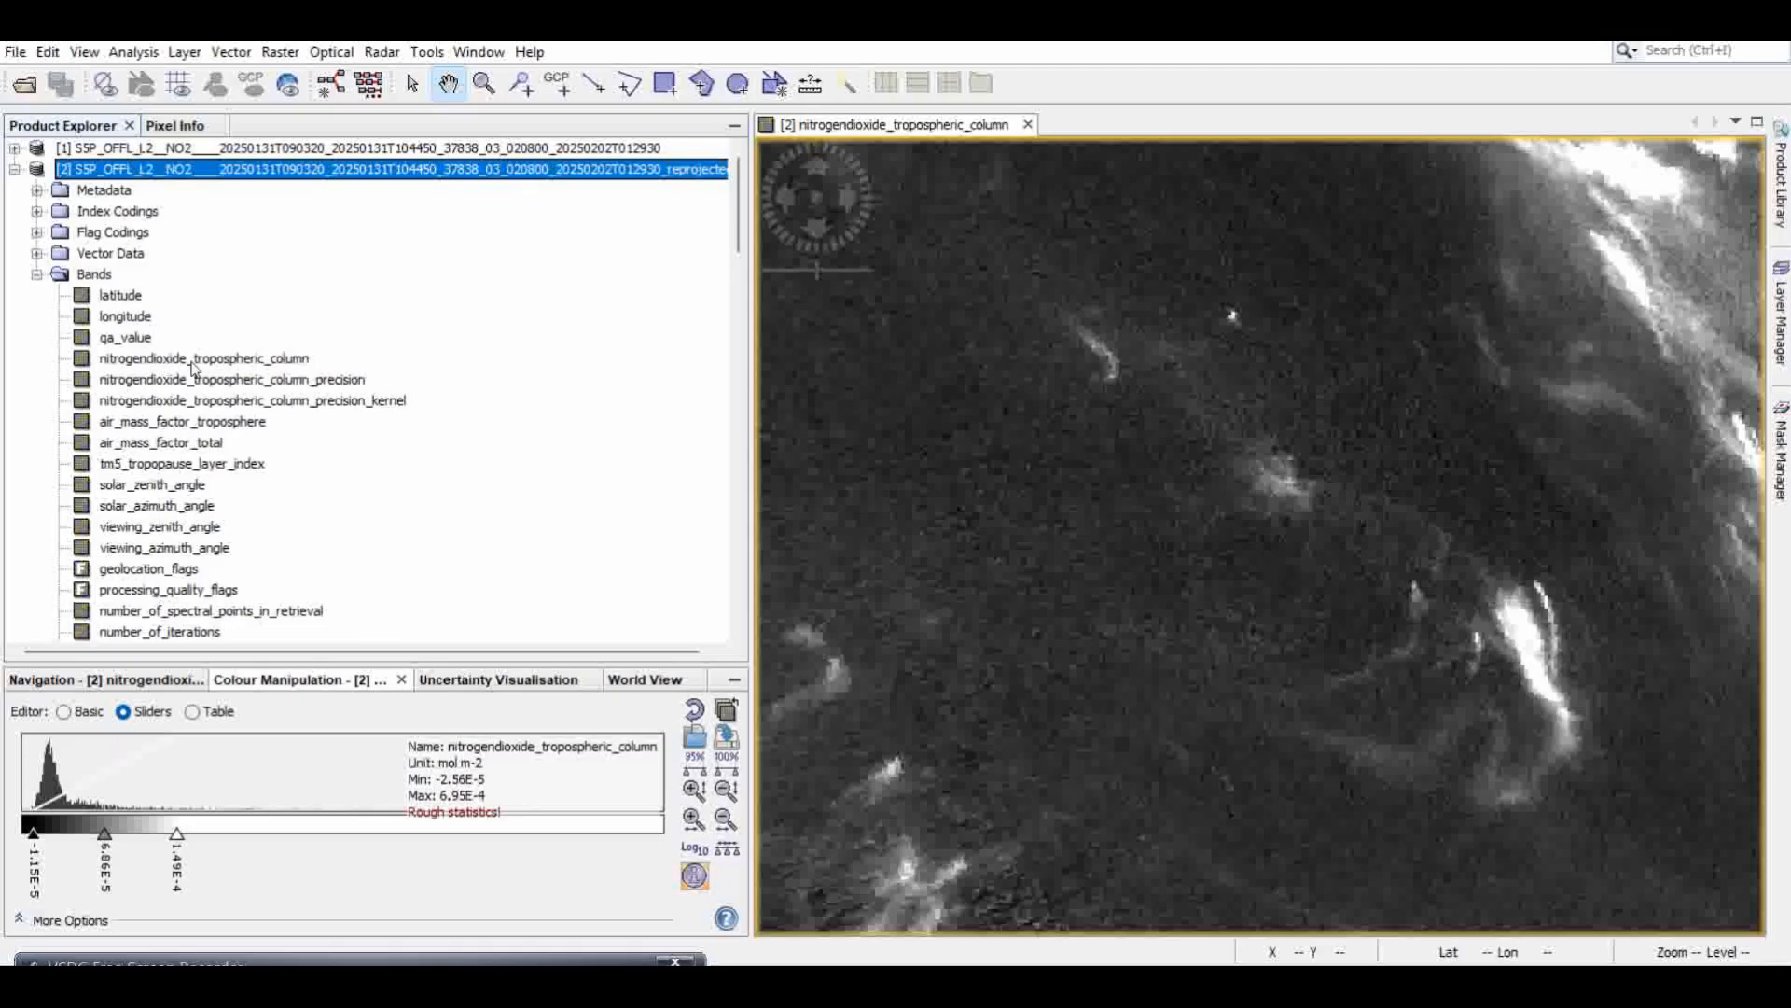
pyautogui.click(1466, 420)
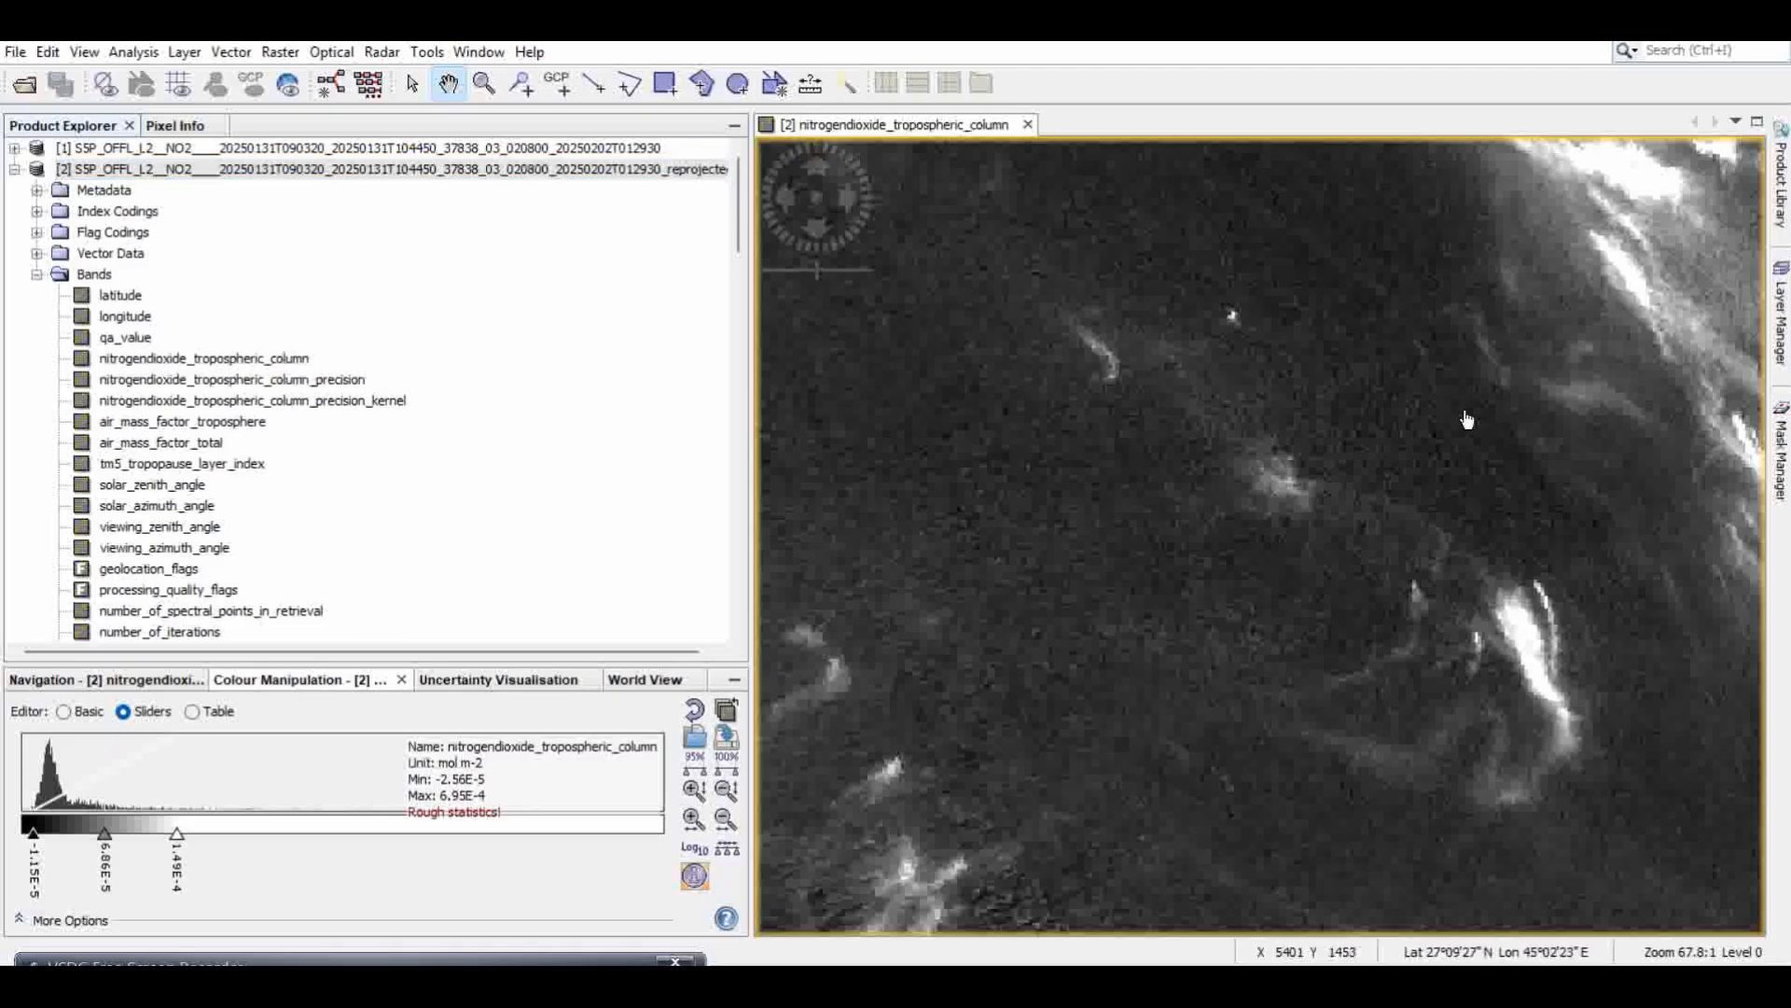
pyautogui.click(37, 275)
pyautogui.click(14, 169)
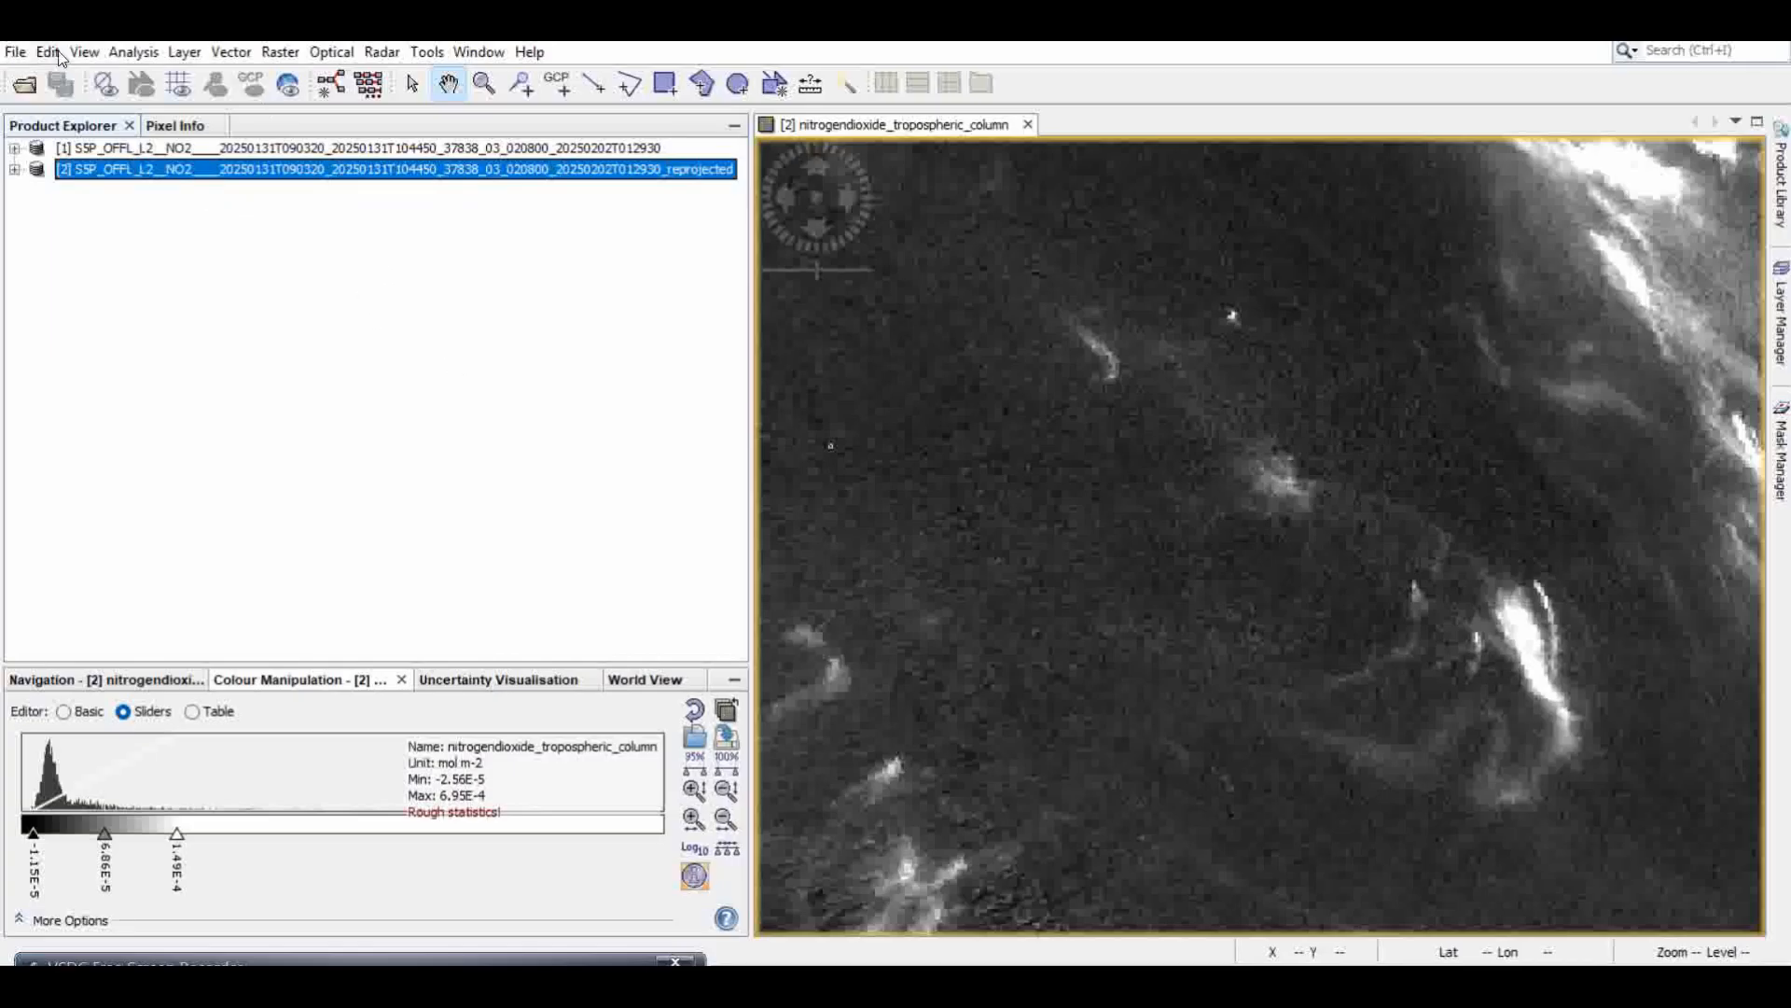
pyautogui.click(16, 54)
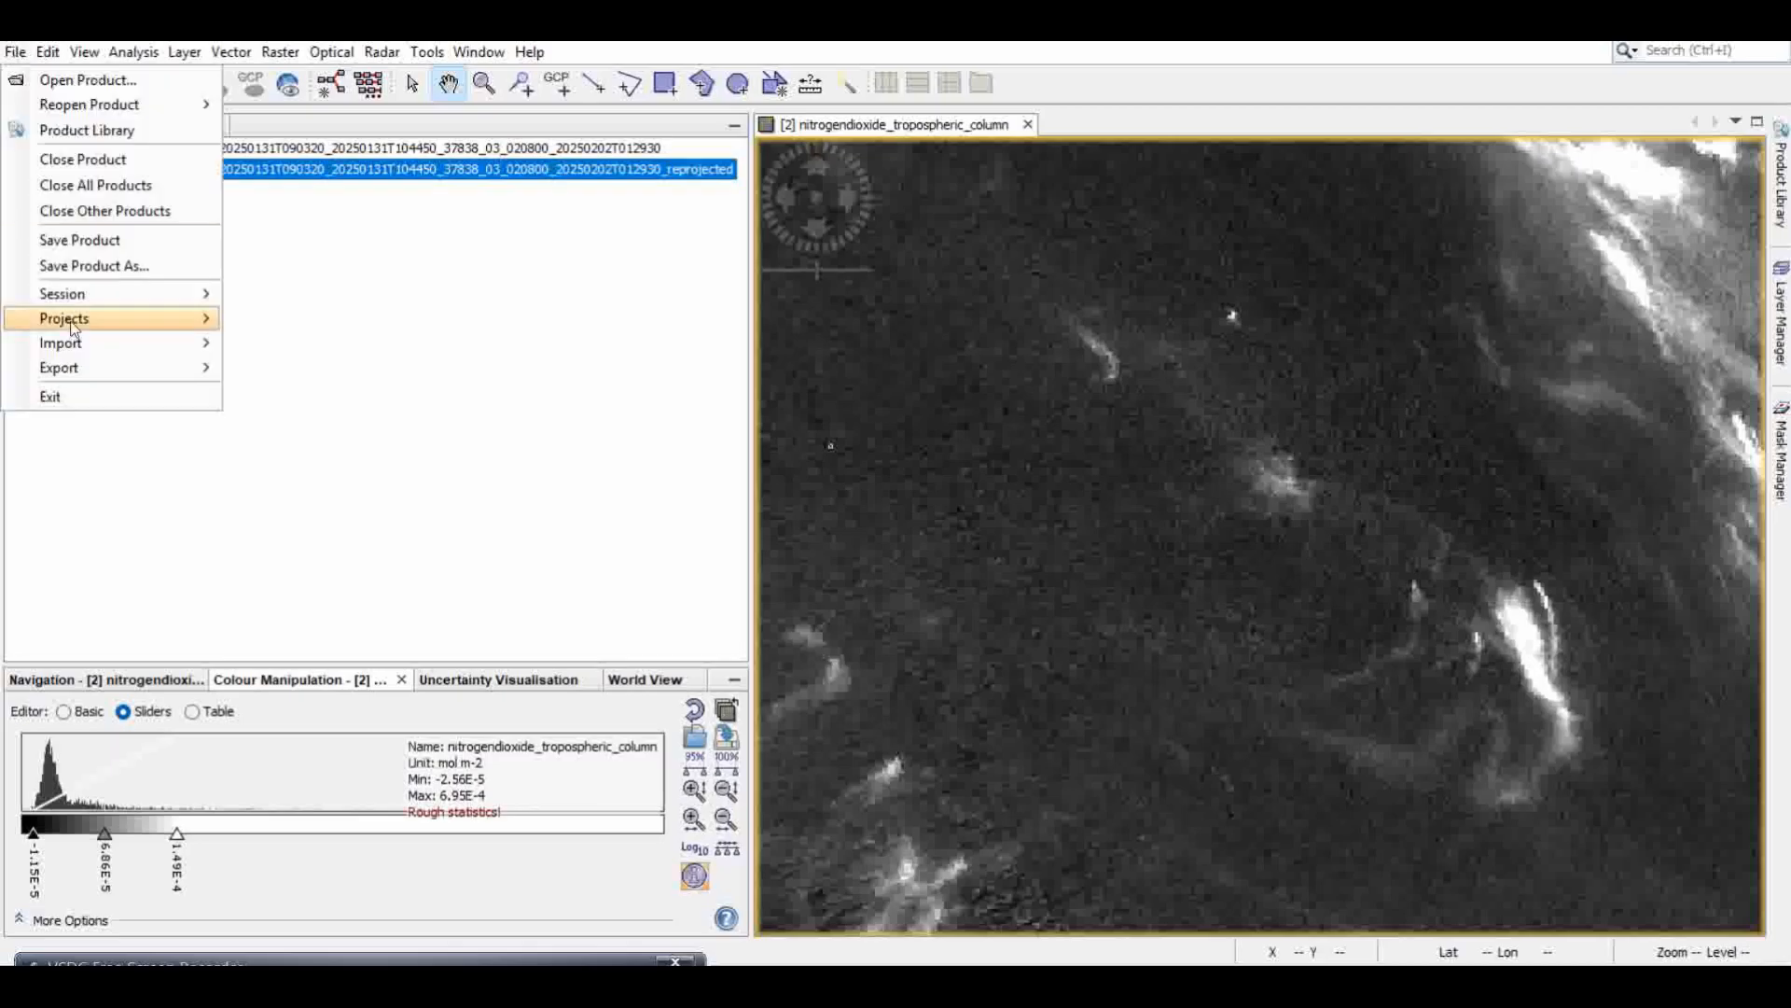
pyautogui.moveTo(120, 369)
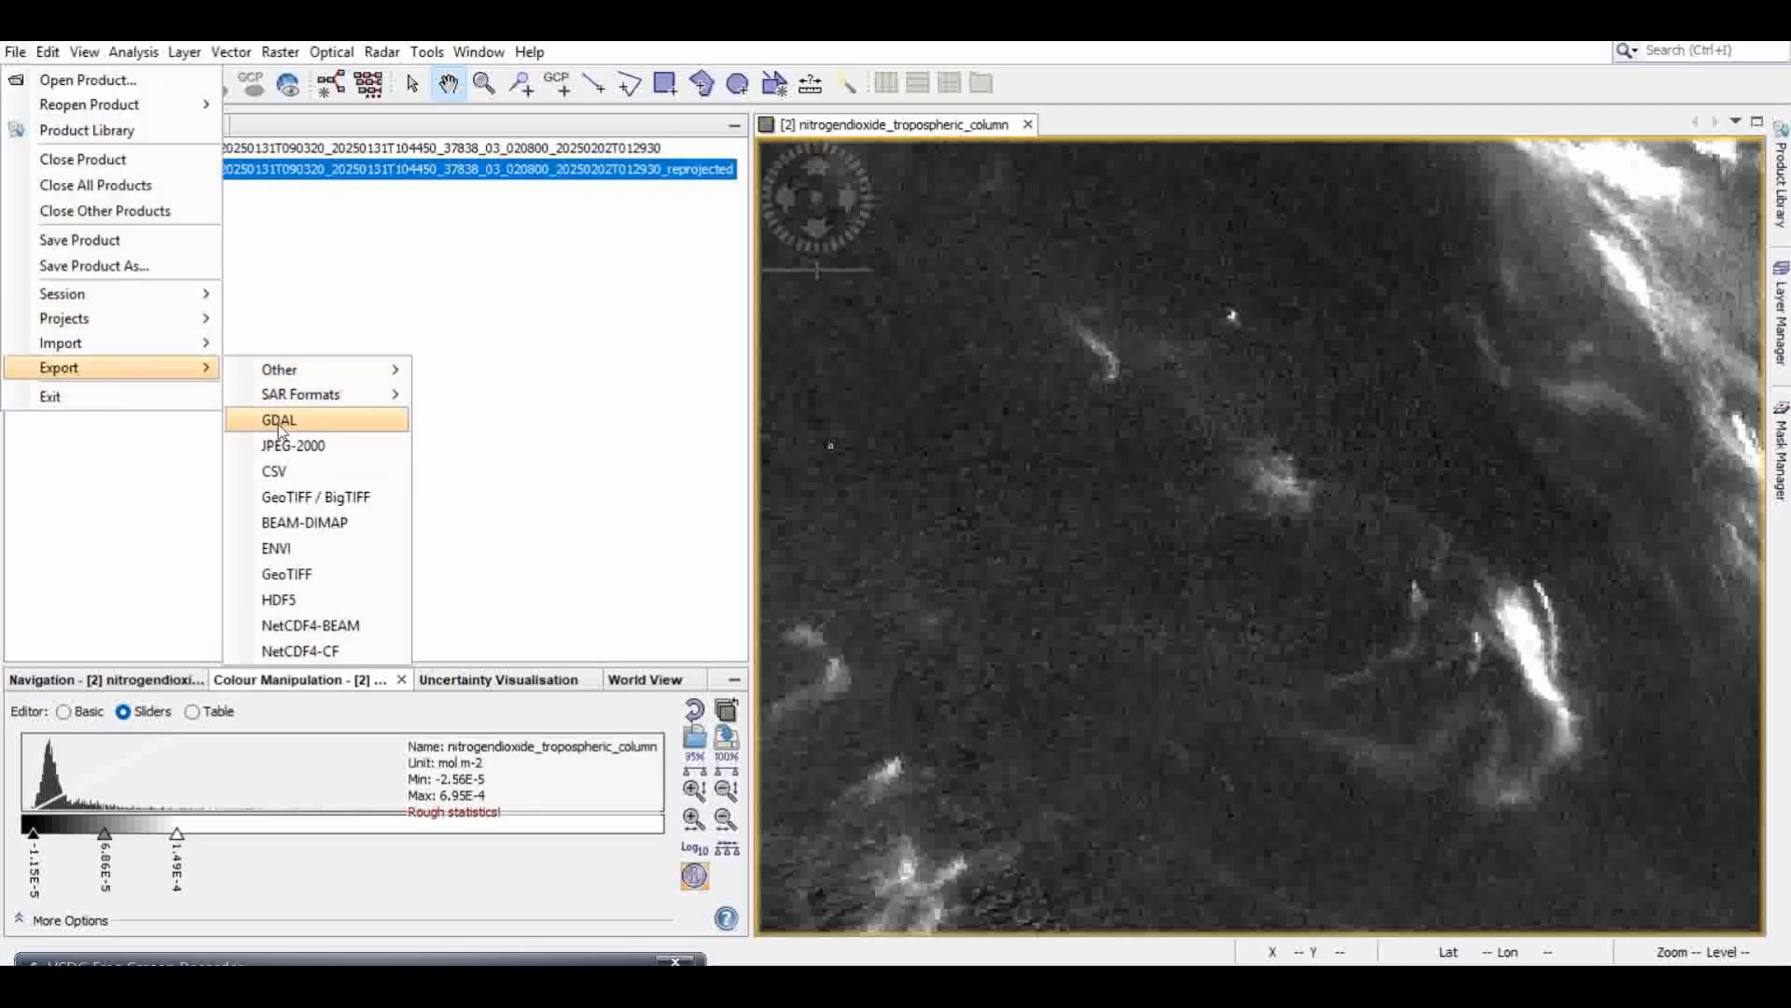
pyautogui.moveTo(168, 347)
pyautogui.moveTo(283, 348)
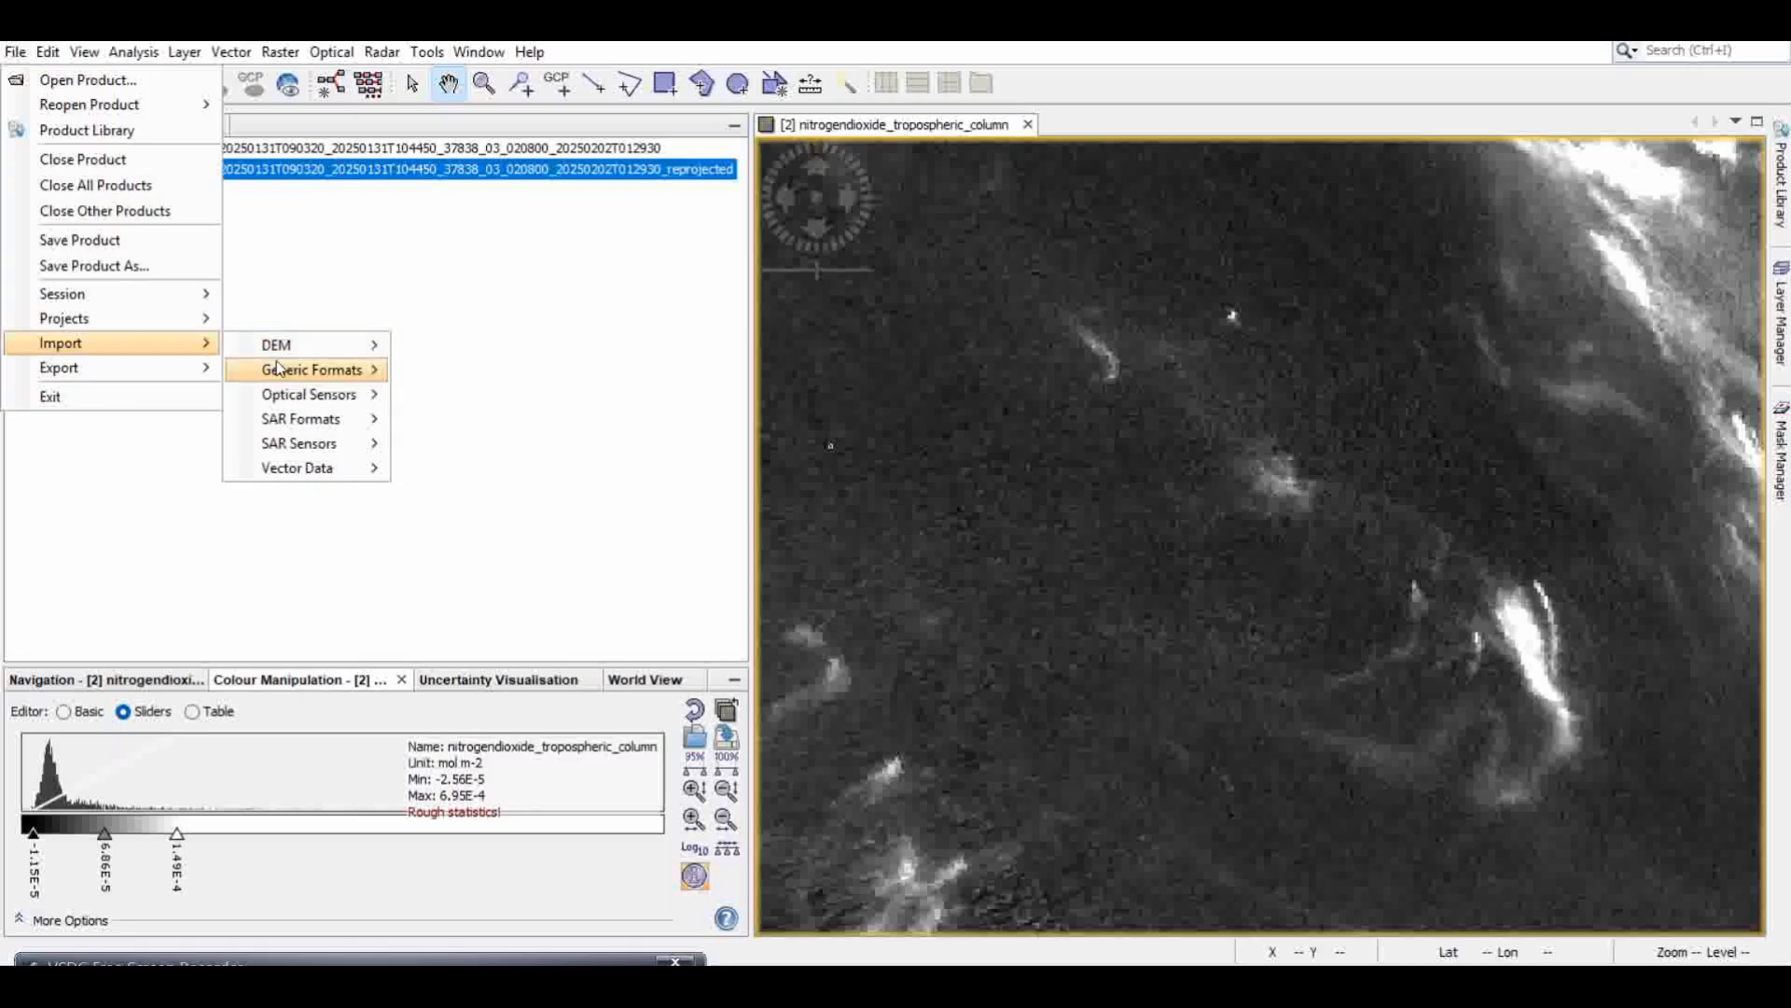
pyautogui.moveTo(357, 467)
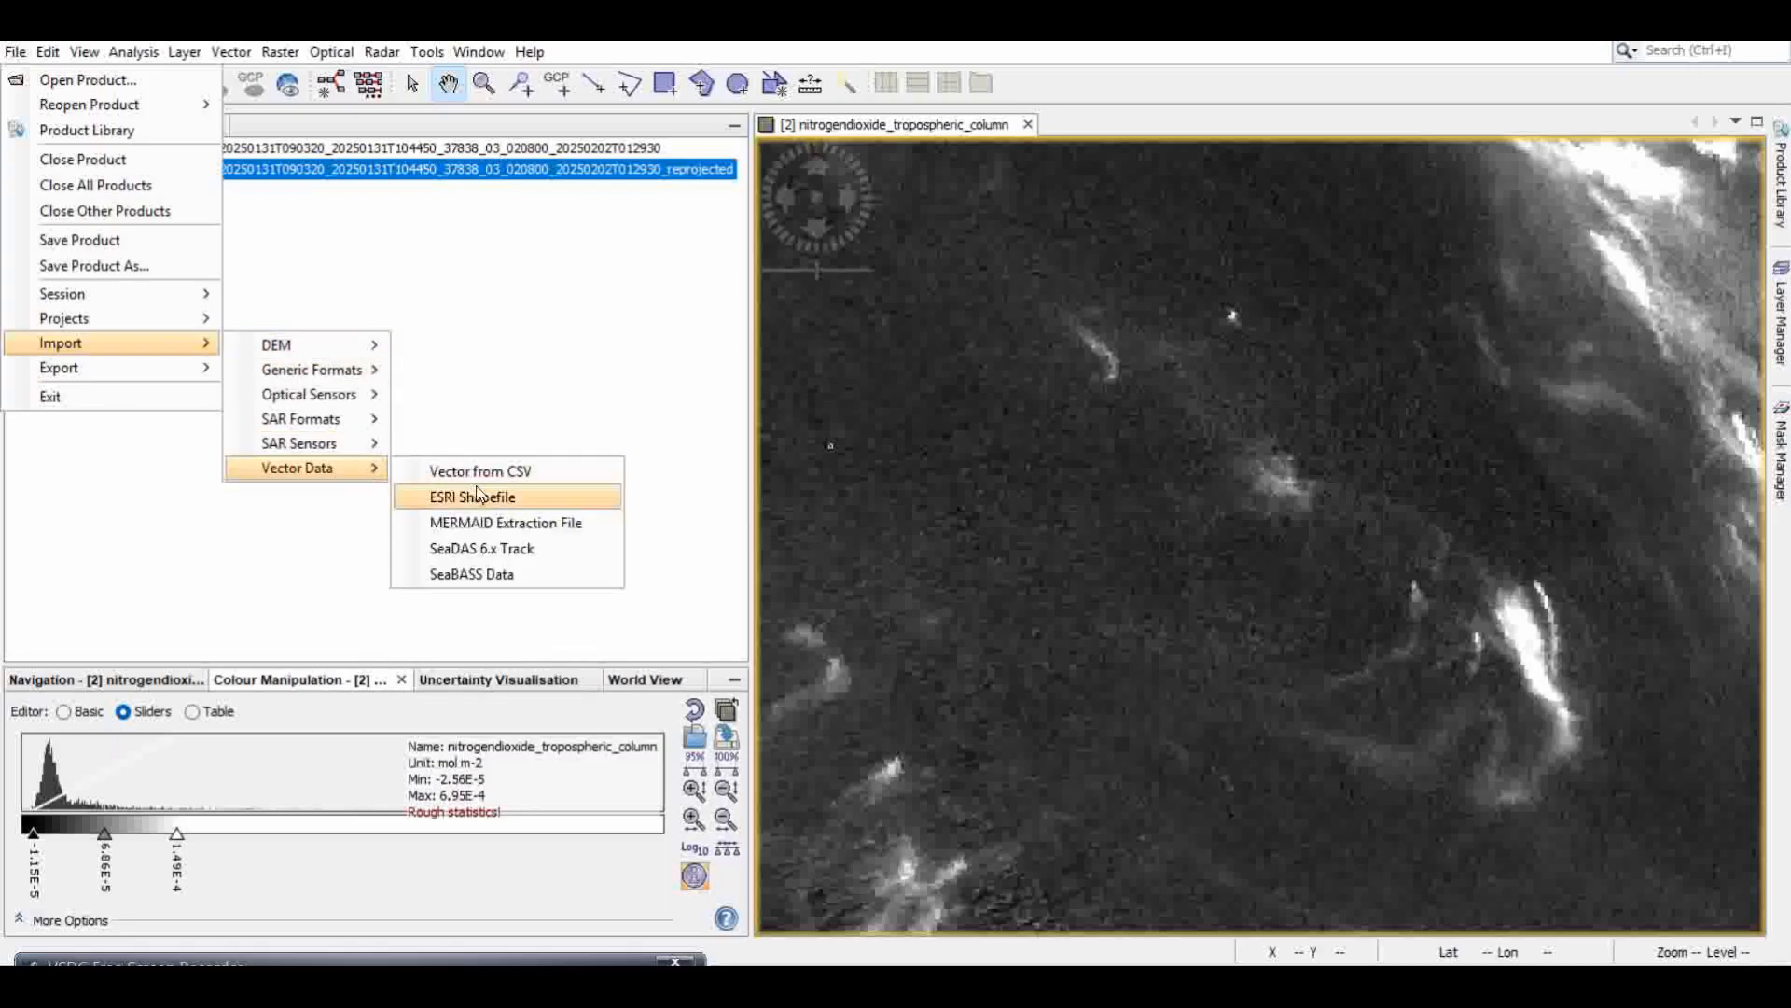
pyautogui.click(492, 507)
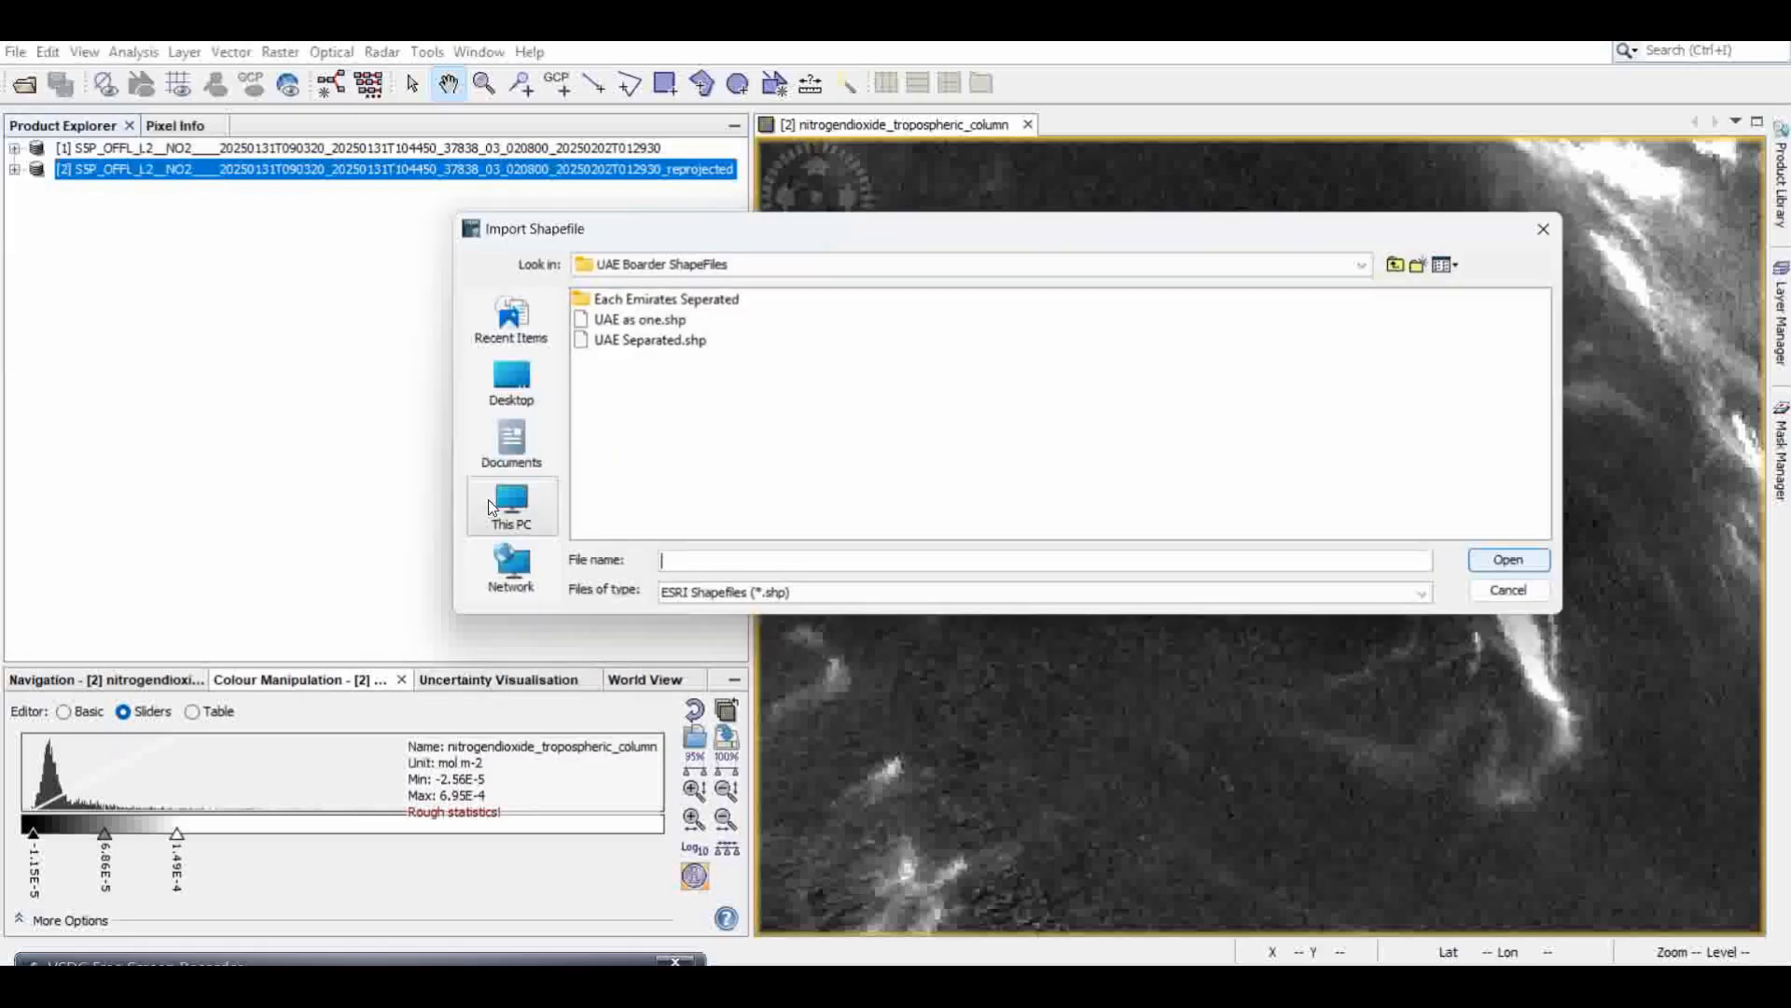
pyautogui.click(616, 322)
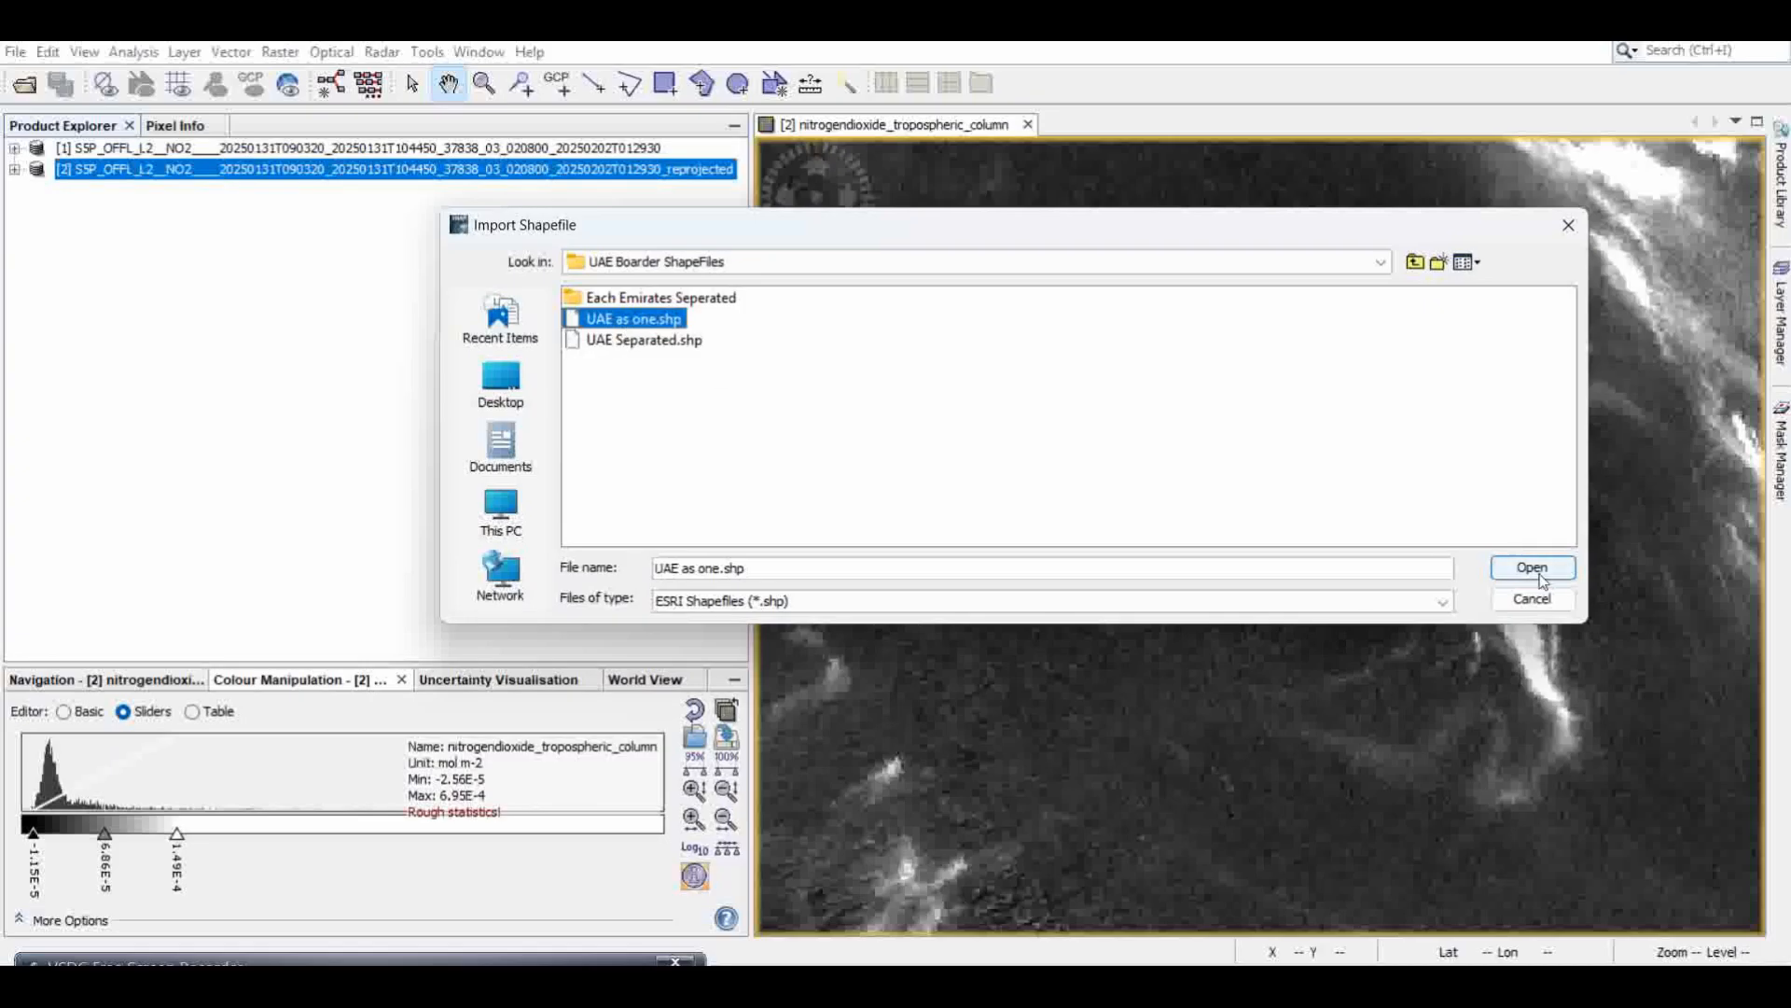
pyautogui.click(1568, 228)
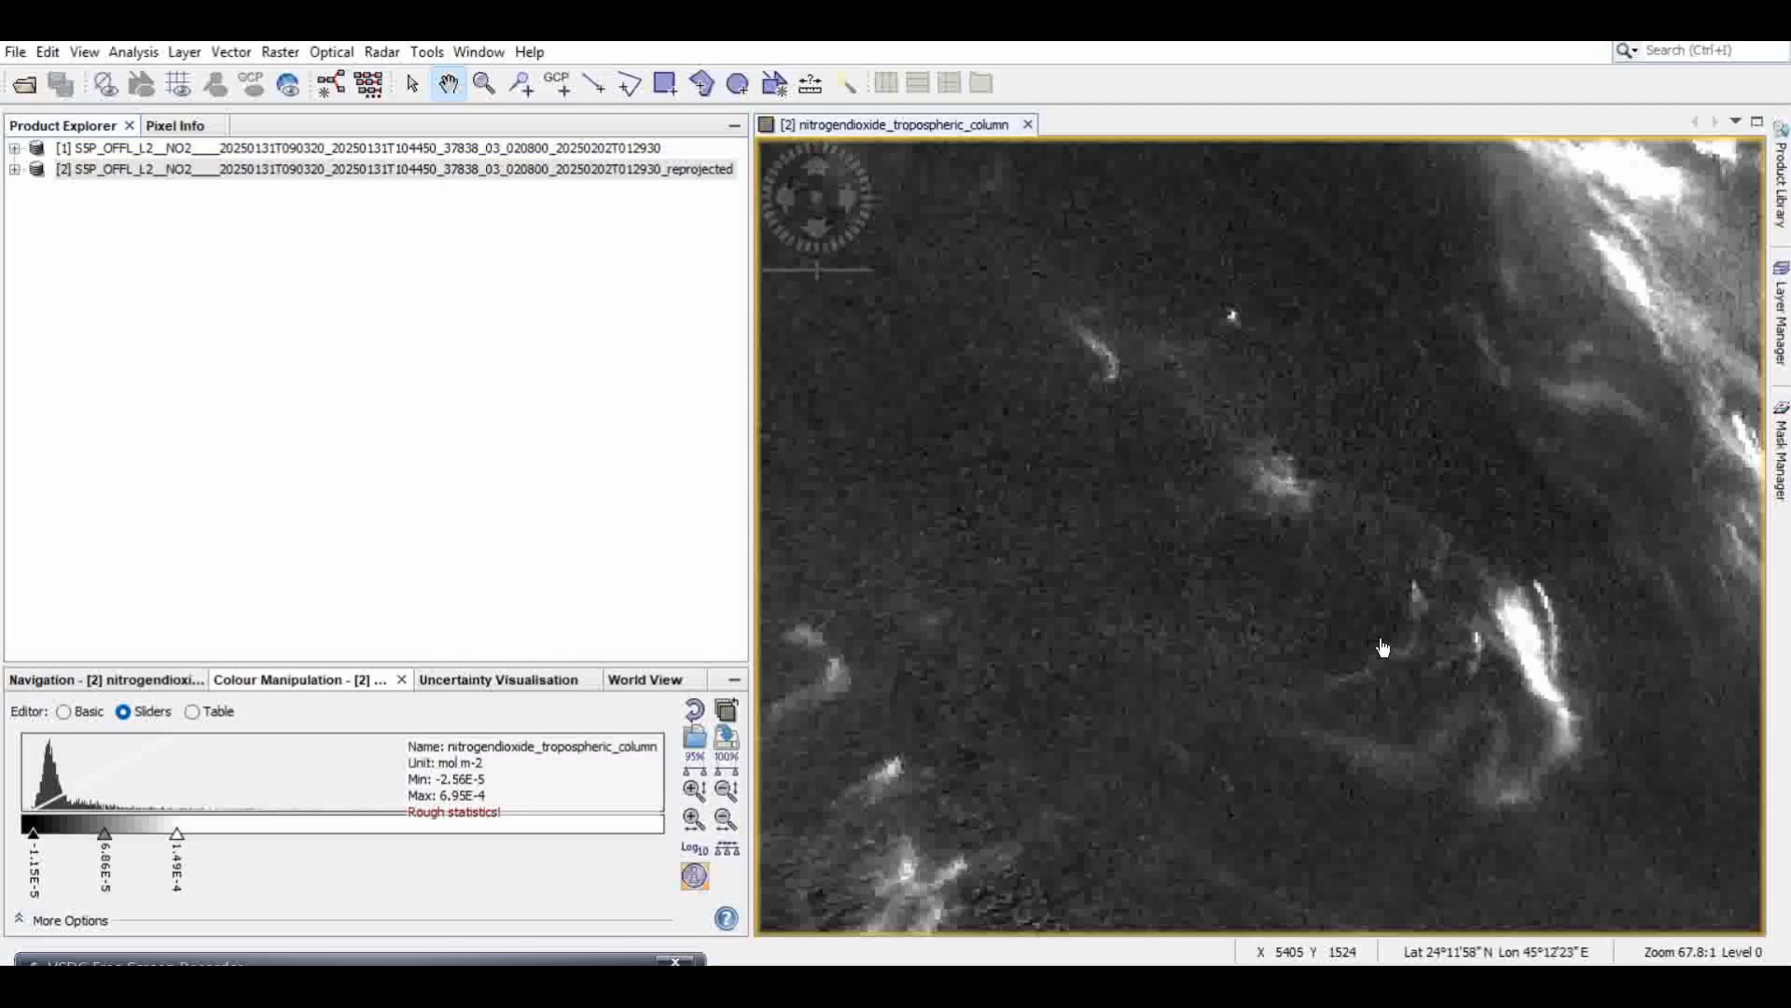
pyautogui.moveTo(1438, 565); pyautogui.dragTo(1092, 551)
pyautogui.scroll(2, 1421, 578)
pyautogui.scroll(1, 1421, 578)
pyautogui.moveTo(1455, 549); pyautogui.dragTo(1355, 557)
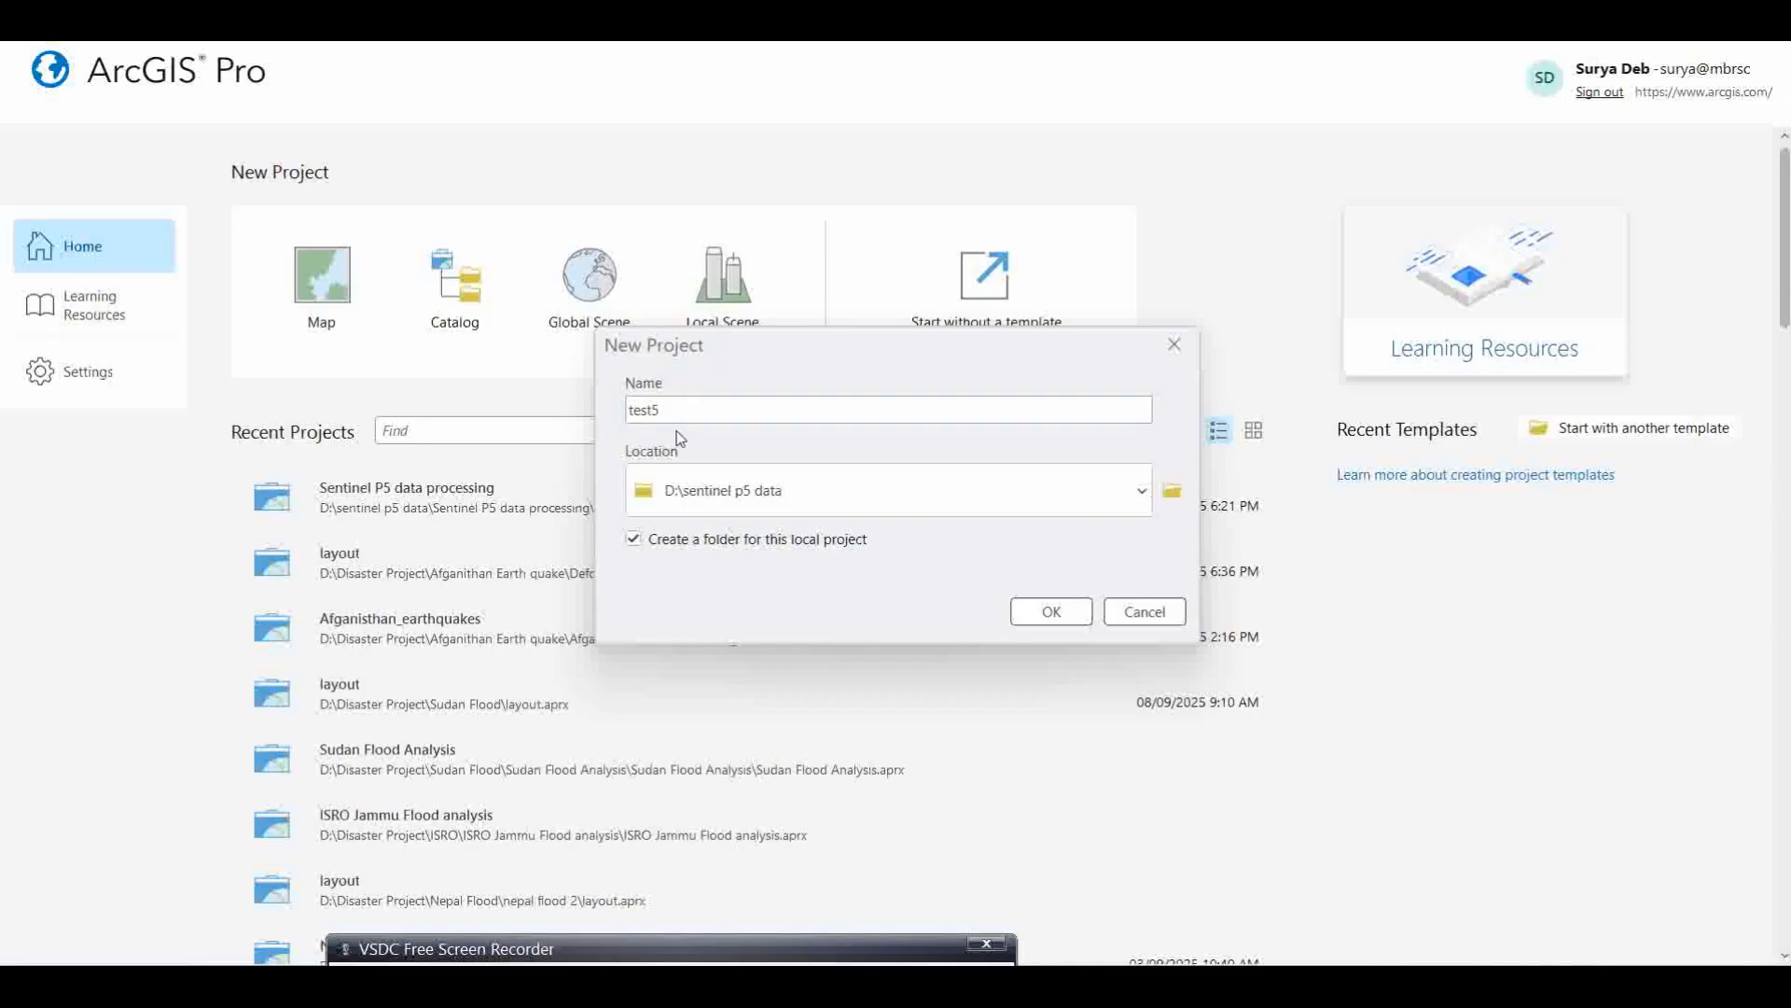
# Step: Switch to ArcGIS Pro and create a map project named test5 in D:\sentinel p5 data, with its own project folder
pyautogui.click(1045, 617)
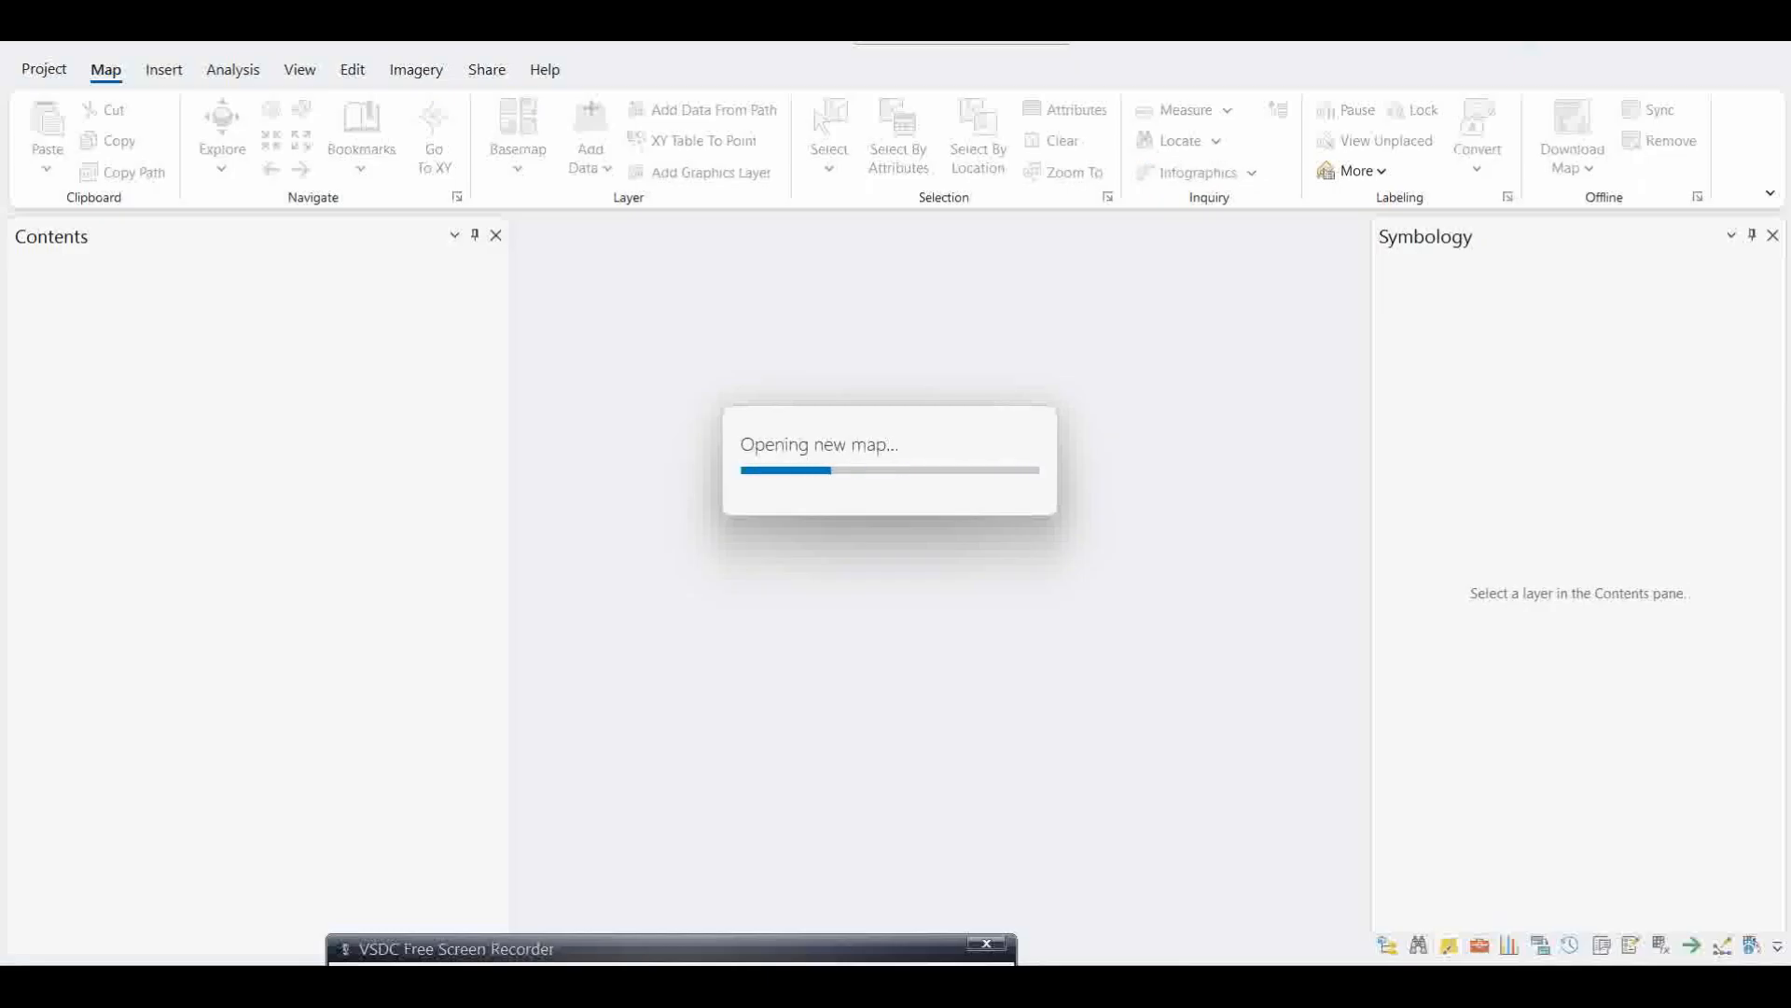
pyautogui.click(163, 70)
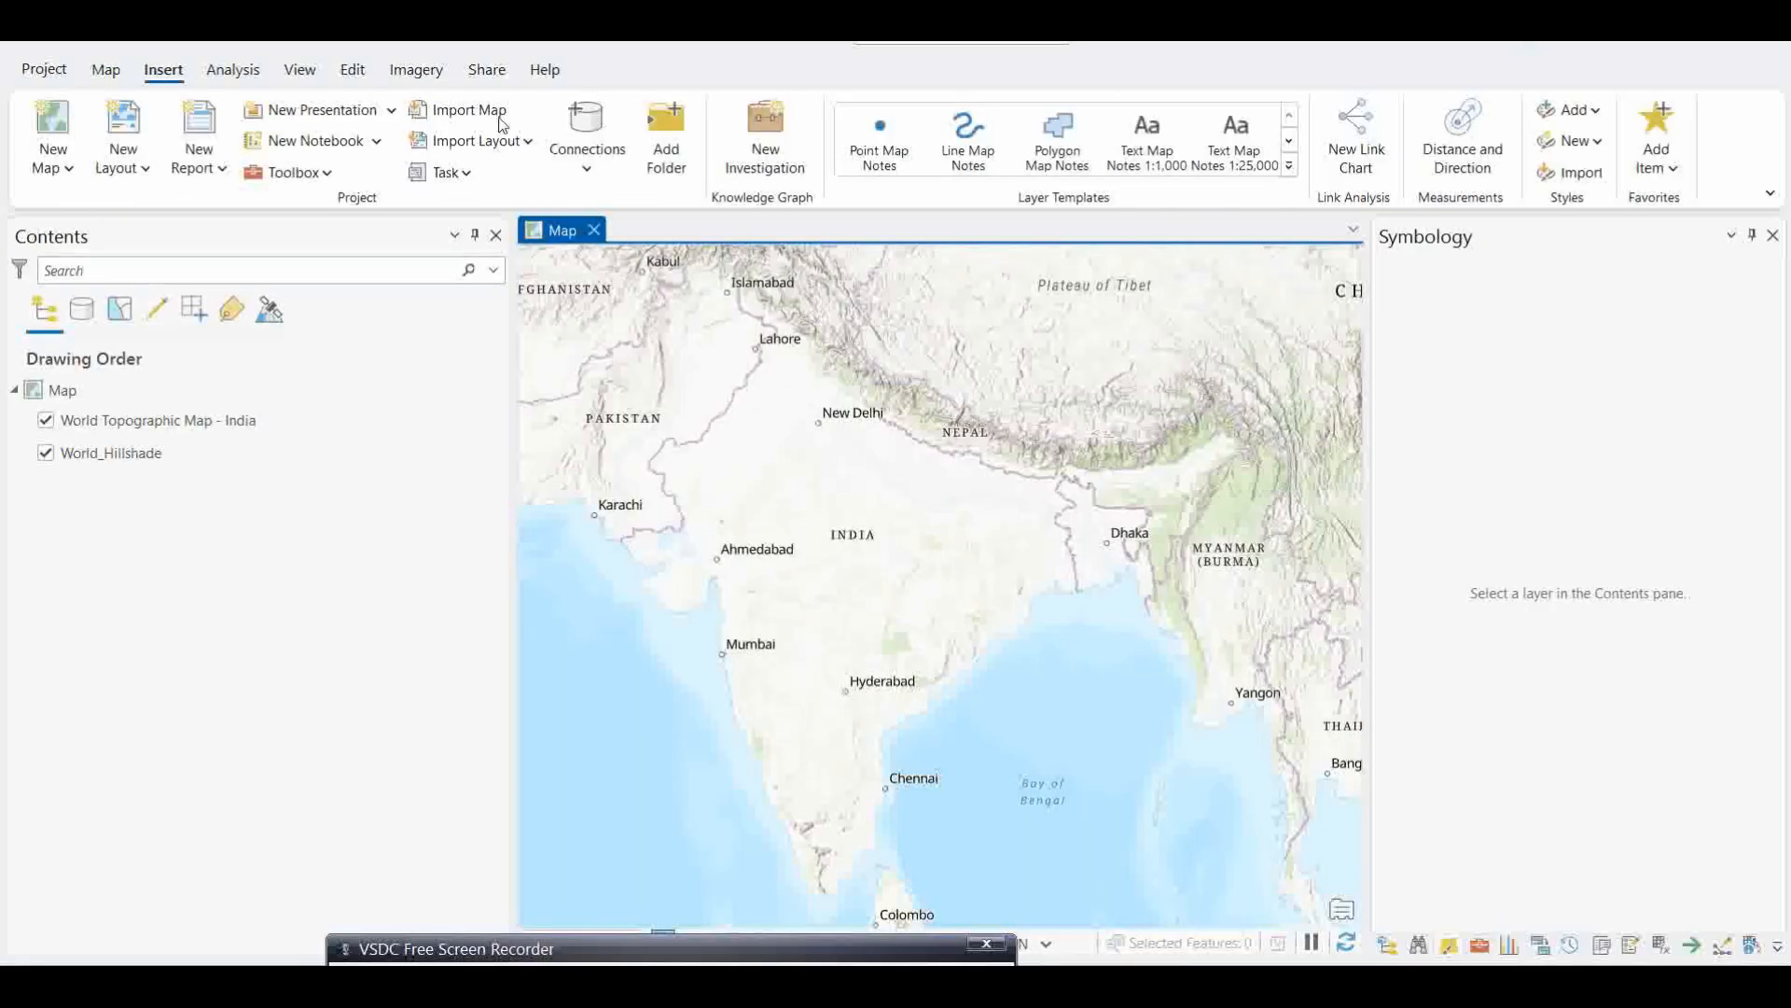
# Step: Add nitrogendioxide_tropospheric_column.img from the reprojected NO2 product's data folder to the map
pyautogui.click(105, 70)
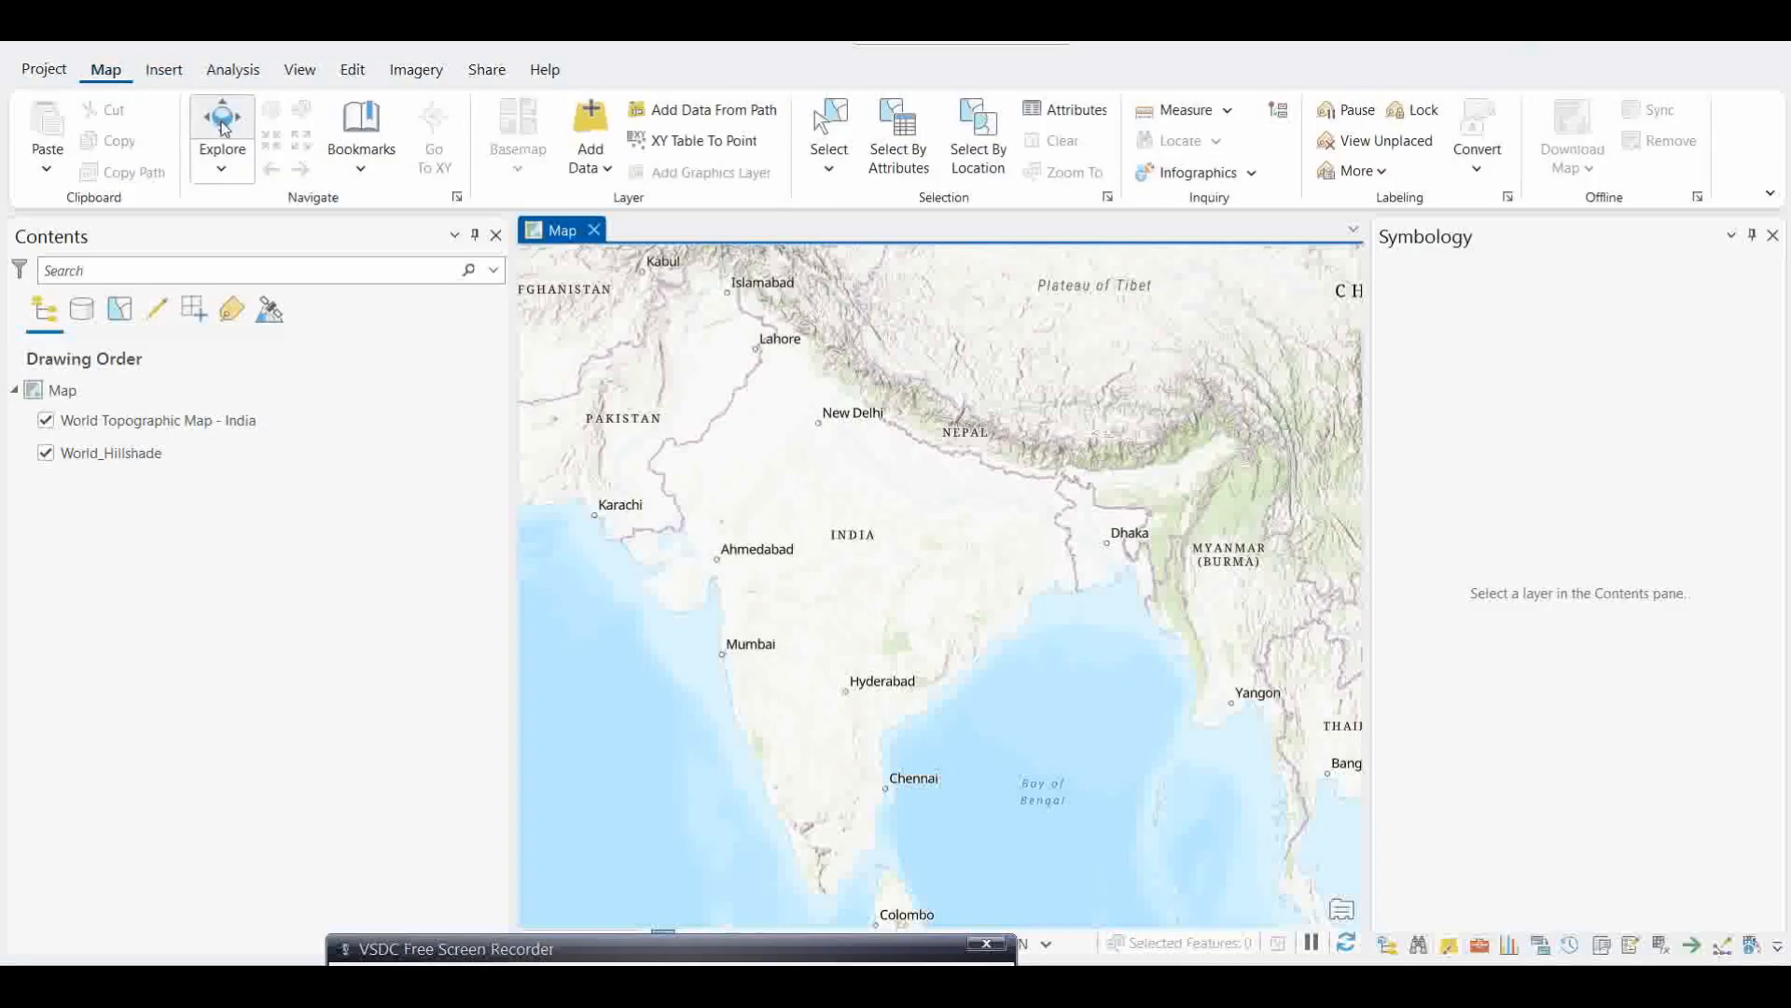
pyautogui.click(591, 161)
pyautogui.click(588, 198)
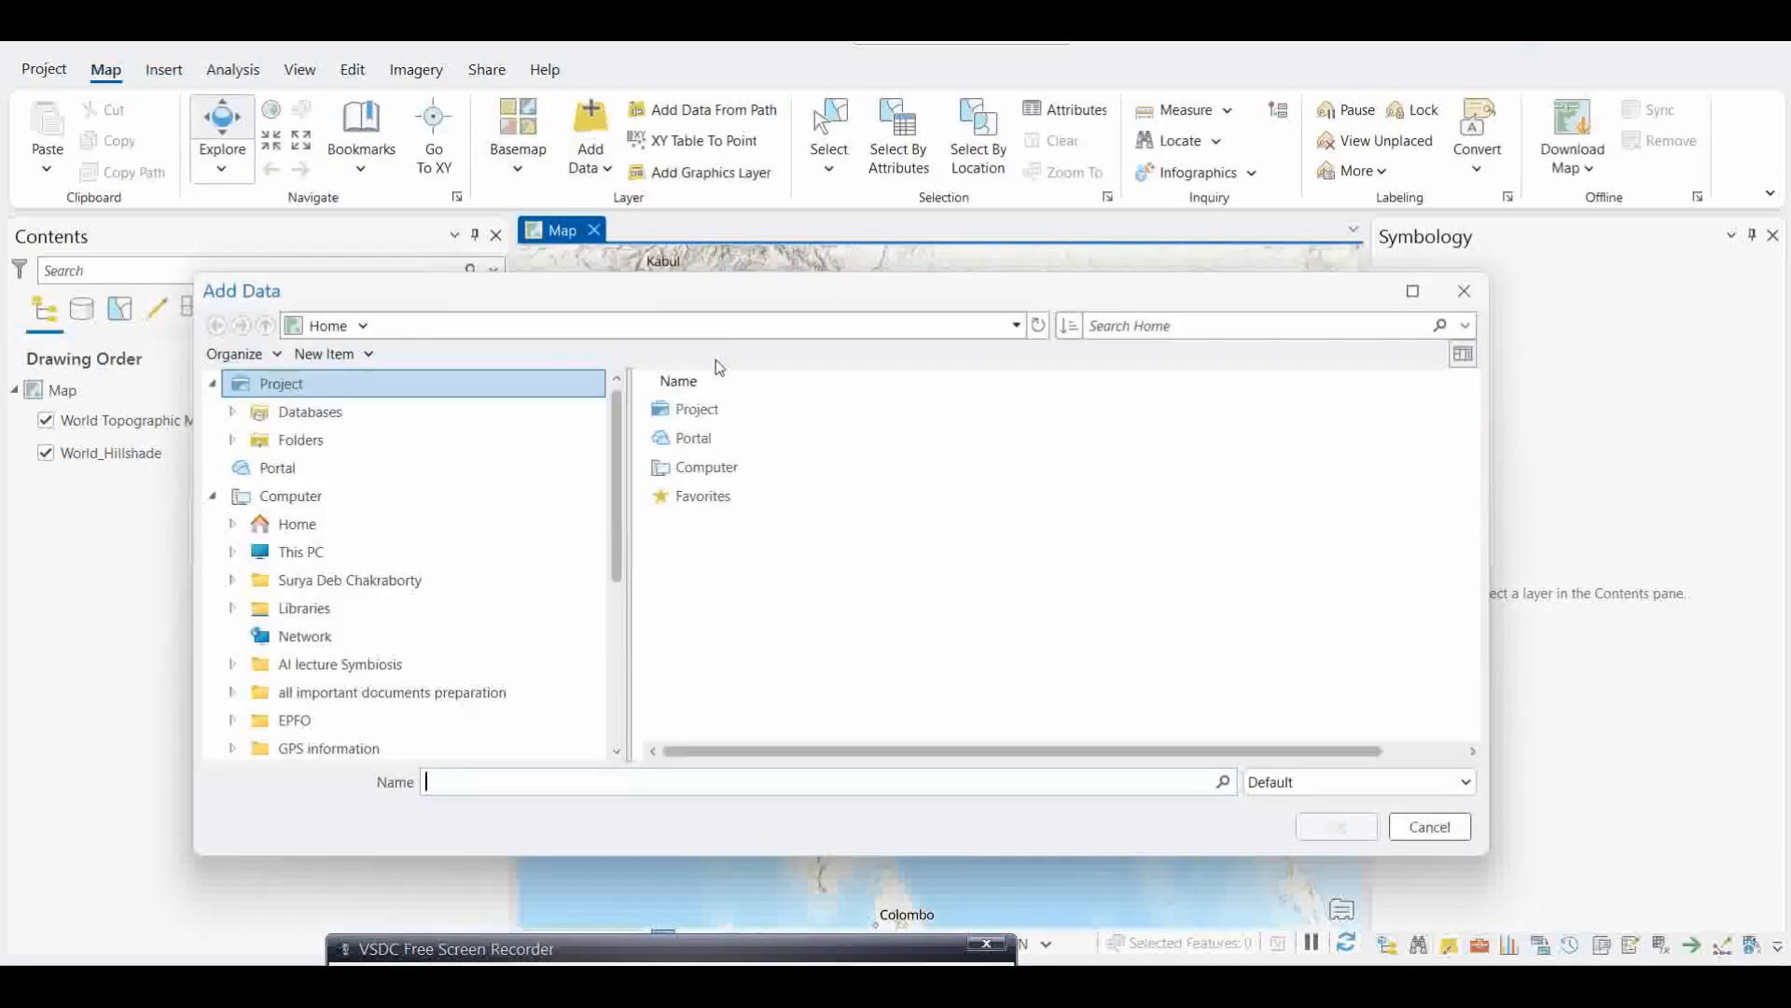
pyautogui.moveTo(834, 298); pyautogui.dragTo(857, 278)
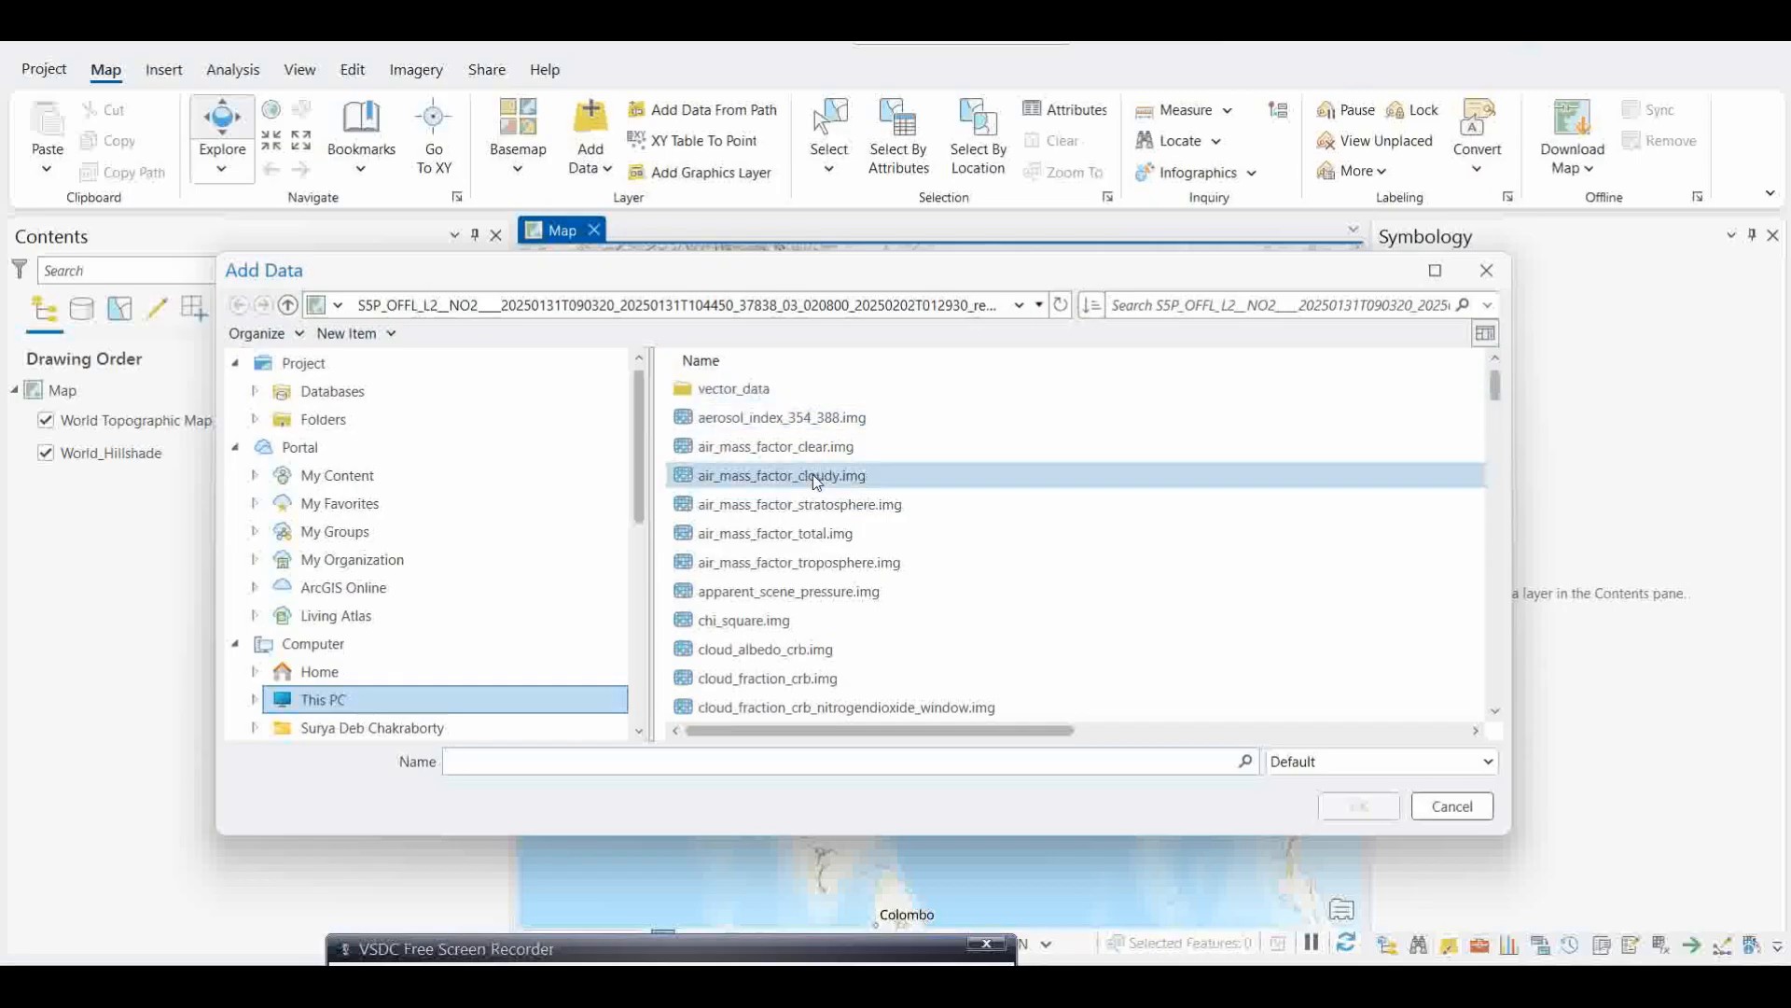
pyautogui.scroll(-1, 817, 495)
pyautogui.scroll(-9, 819, 508)
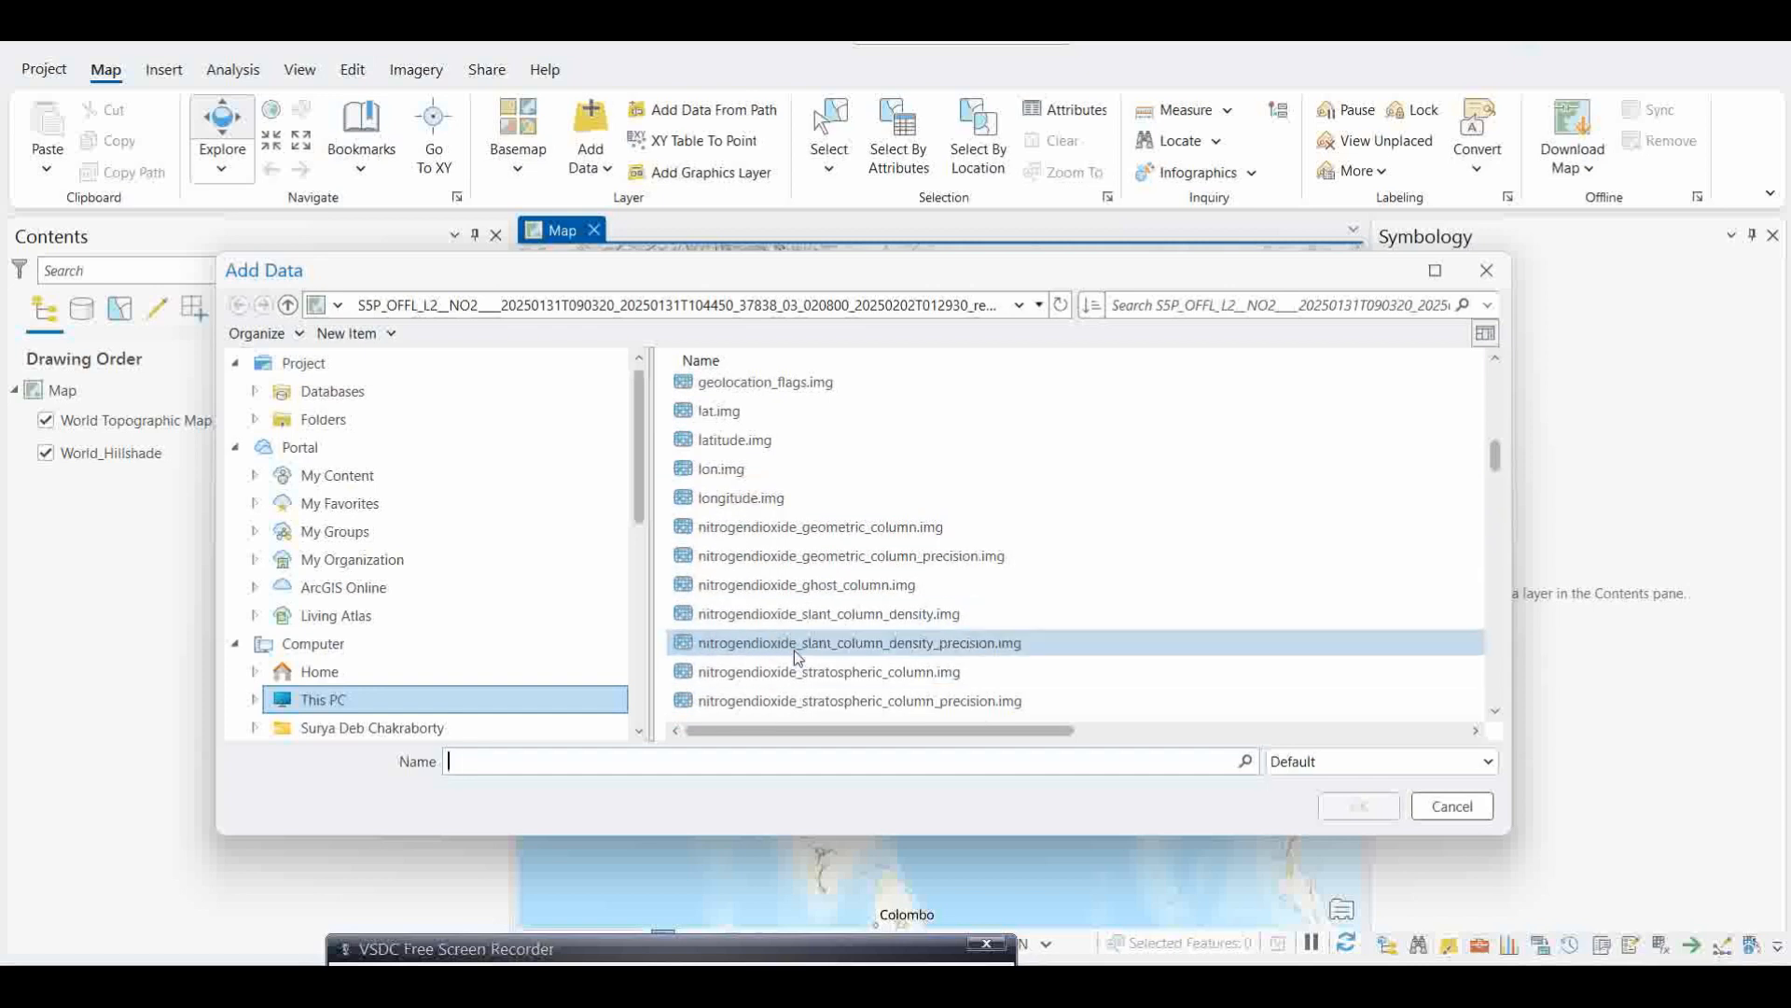
pyautogui.scroll(-1, 793, 649)
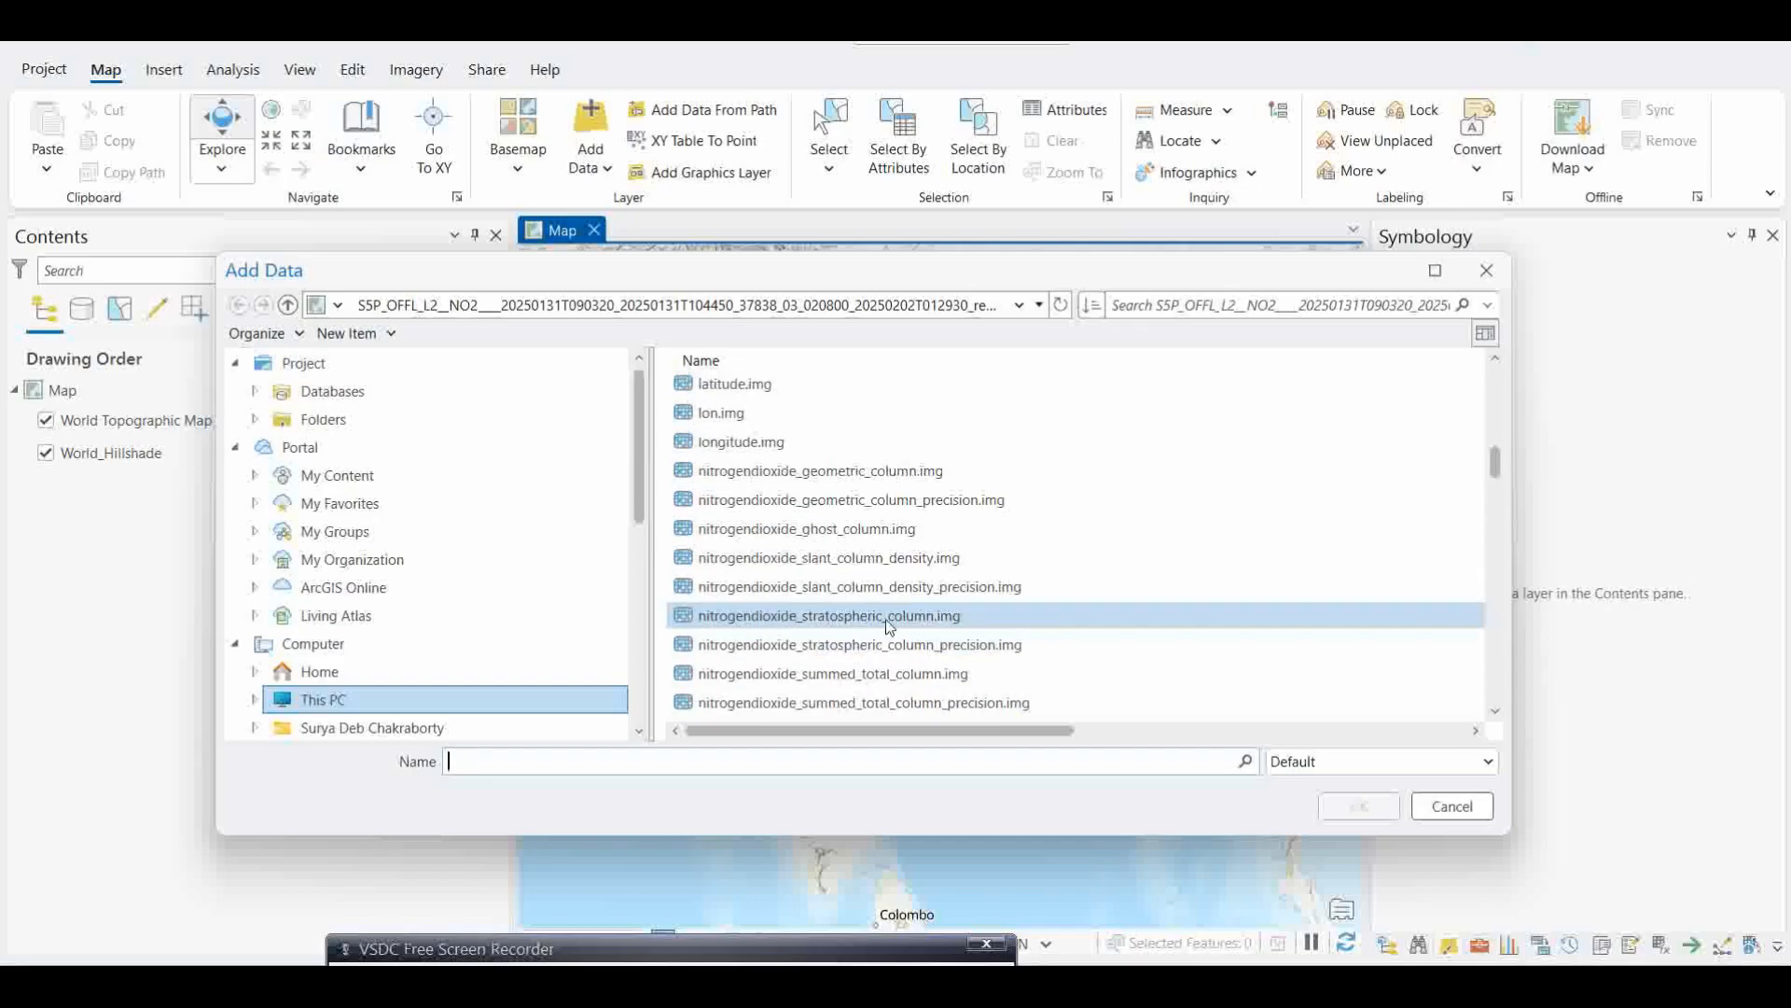
pyautogui.scroll(-1, 836, 658)
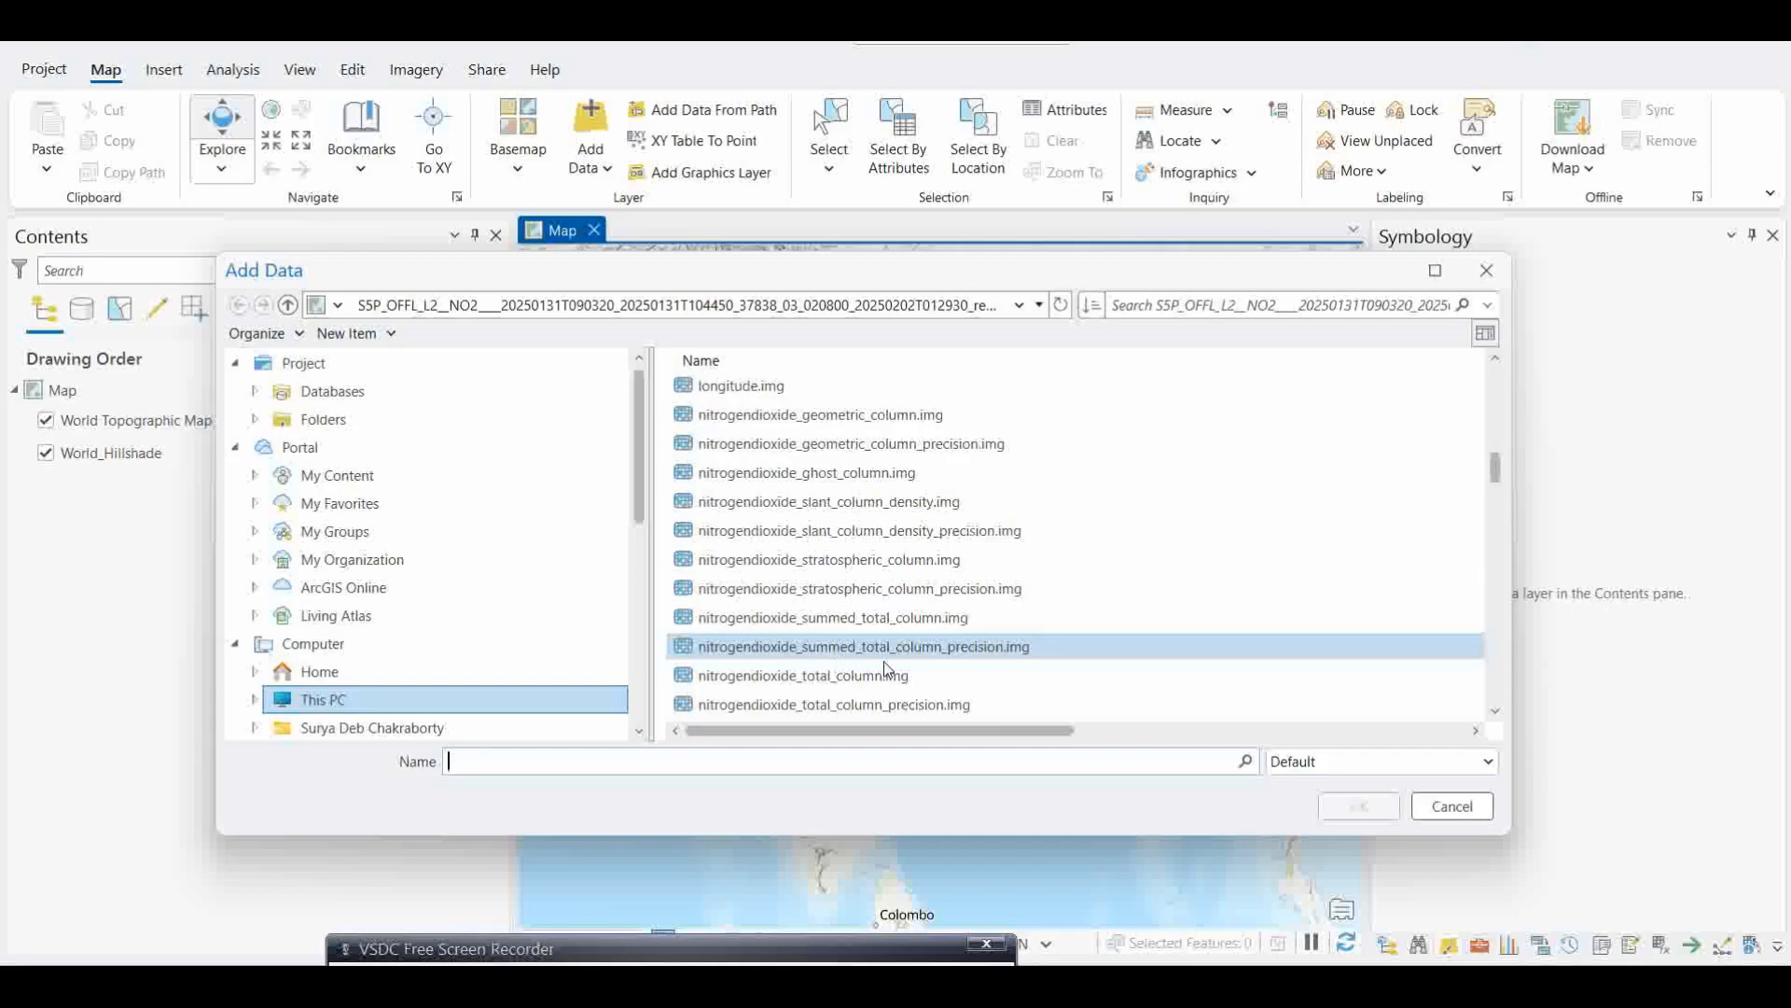
pyautogui.scroll(-2, 881, 662)
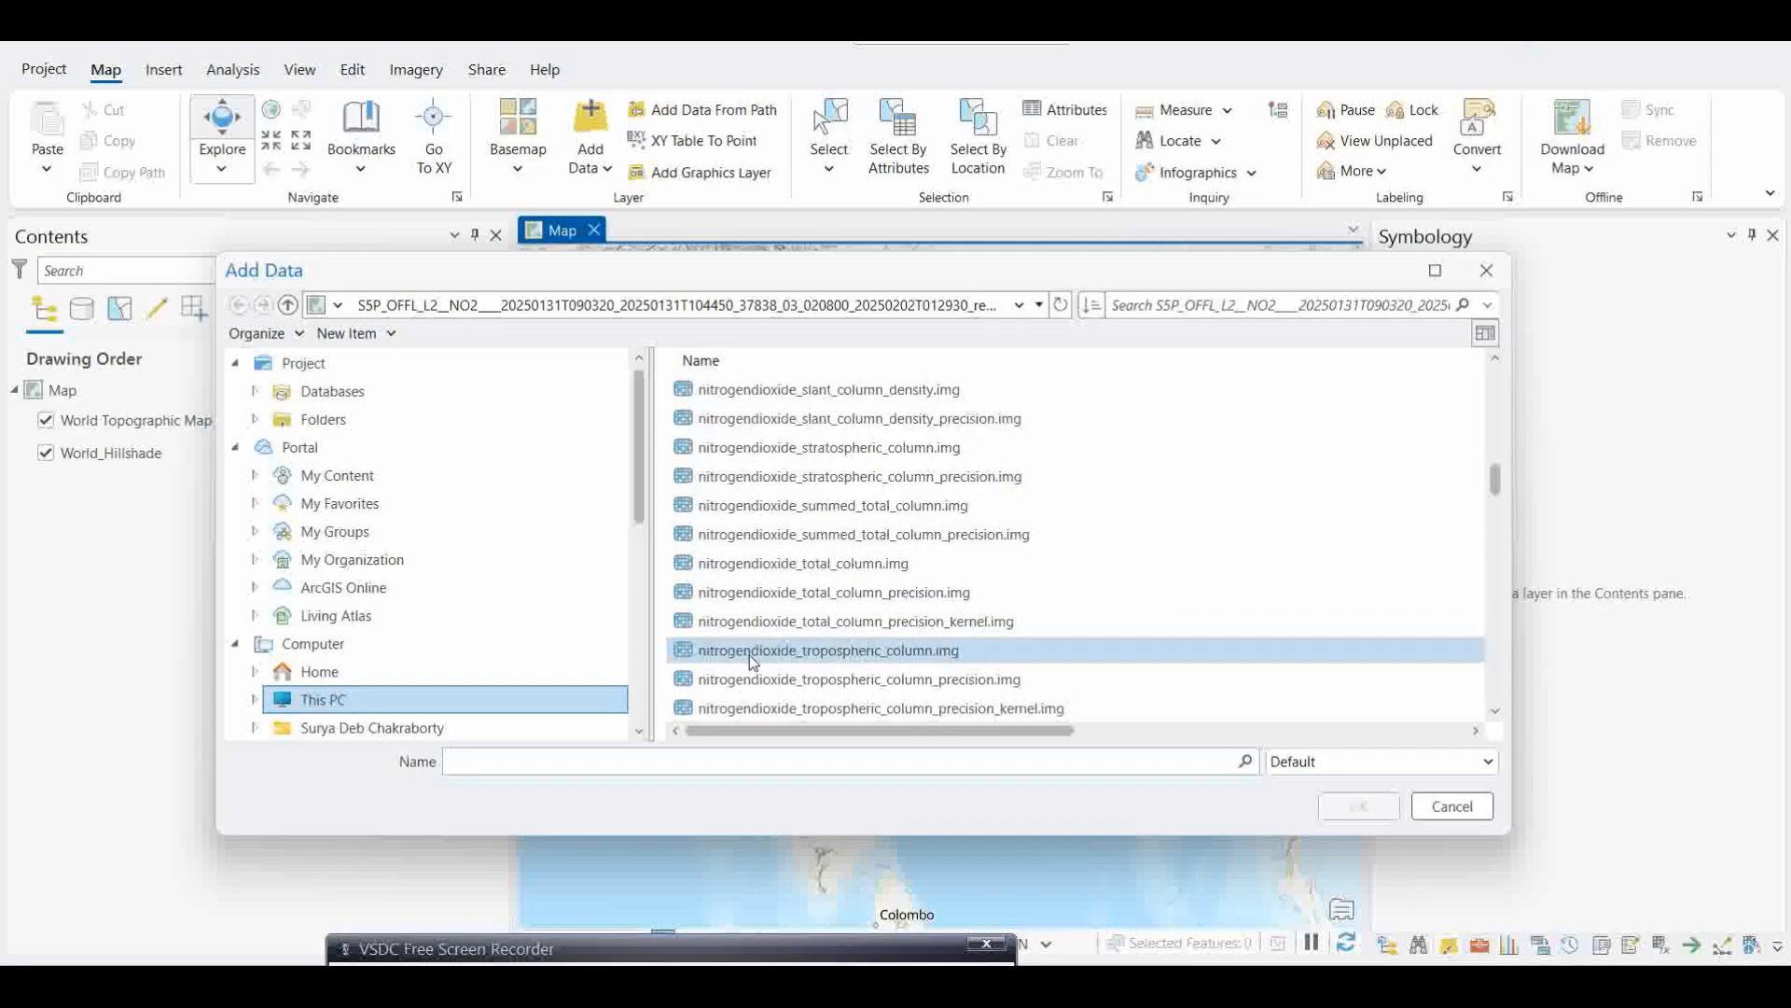
pyautogui.click(815, 653)
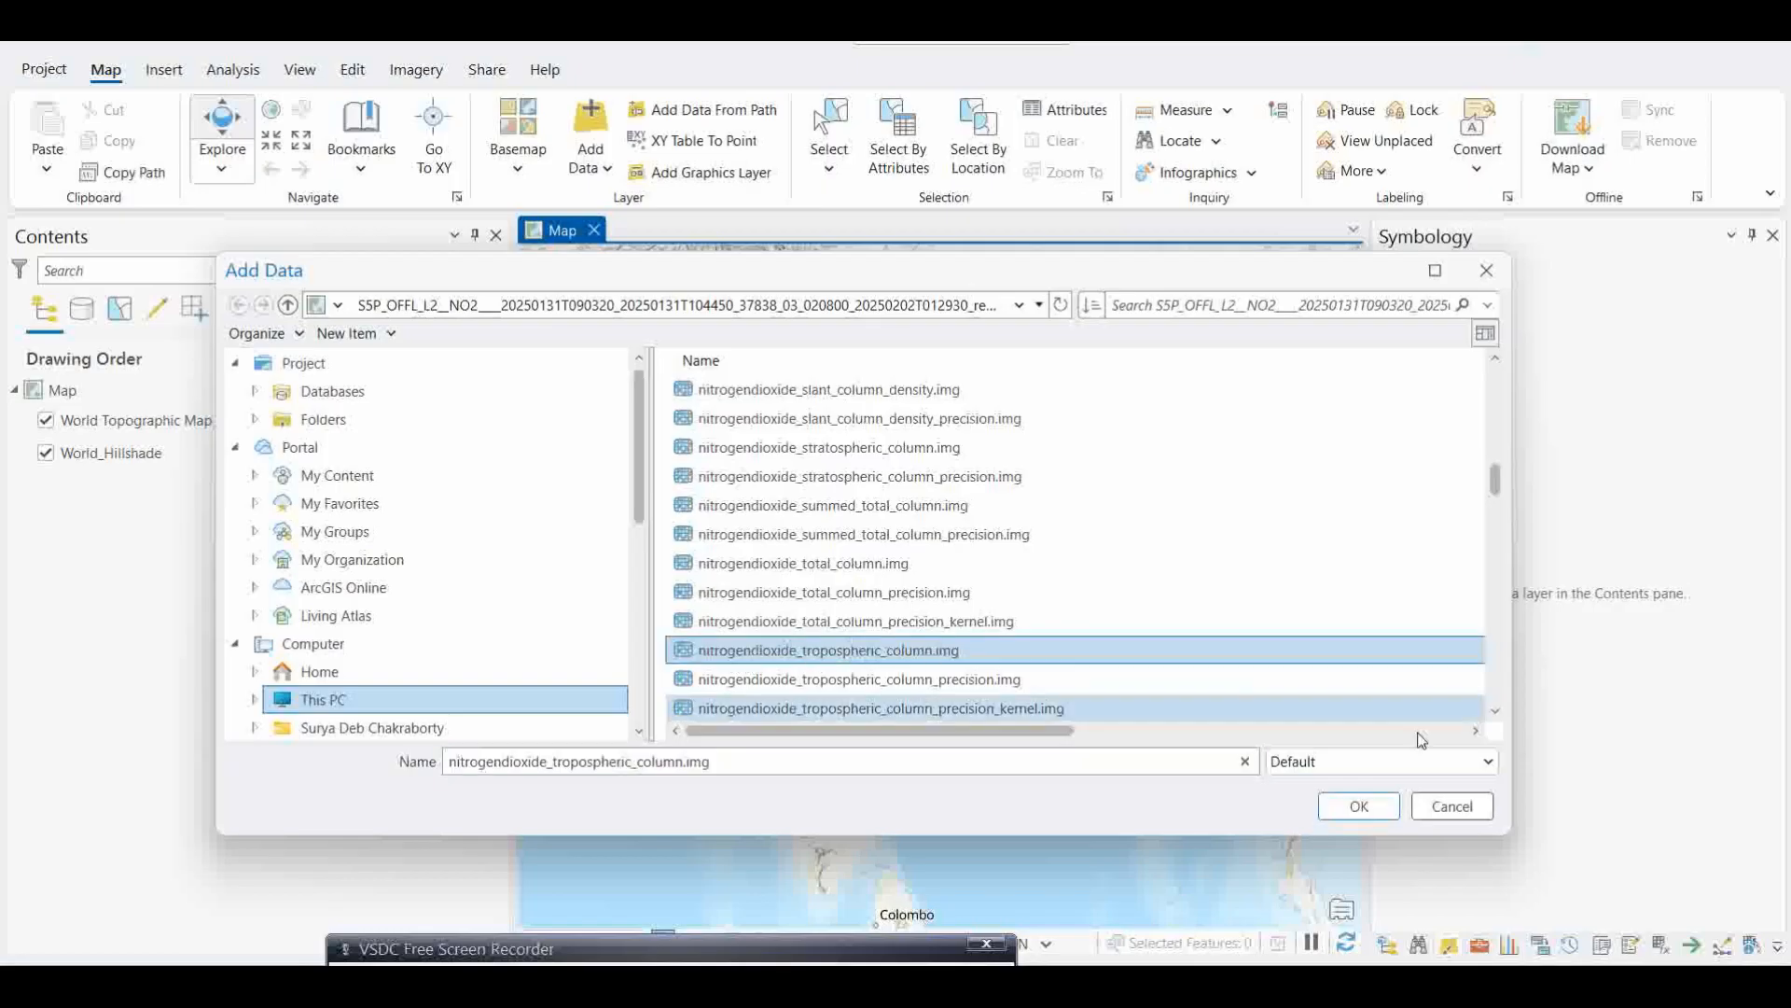
pyautogui.click(1357, 808)
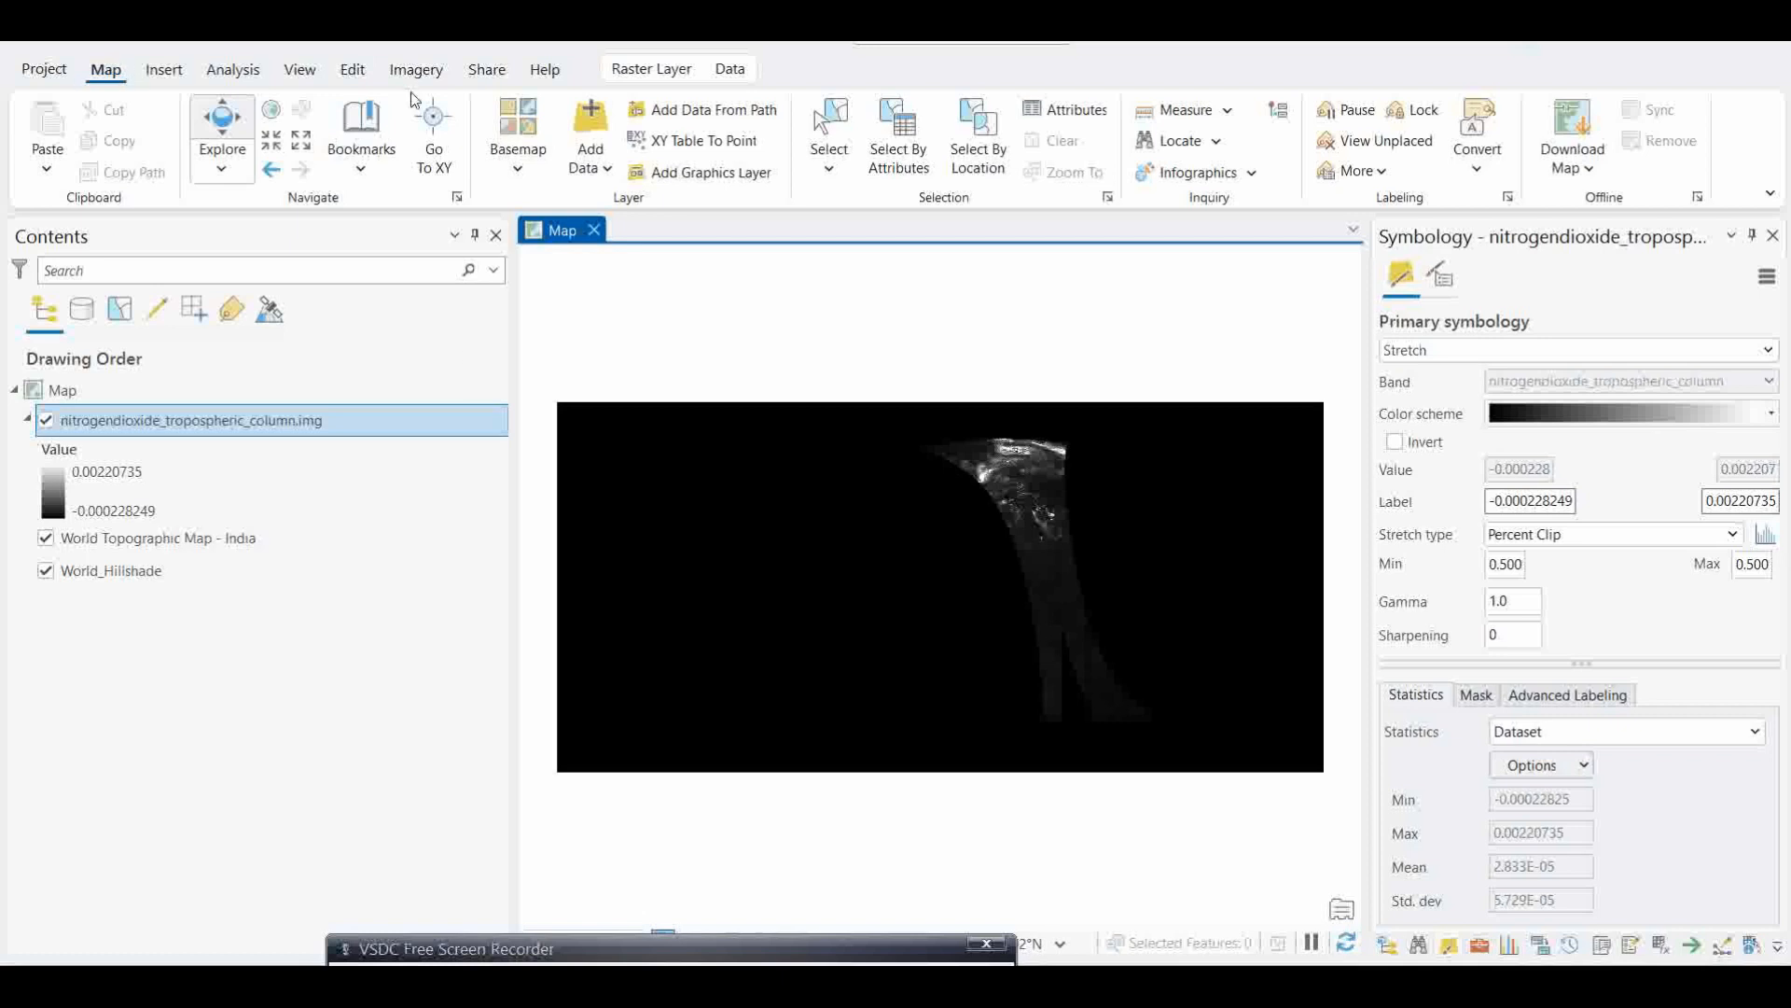
# Step: Add the "UAE as one" boundary shapefile to the map above the NO2 raster
pyautogui.click(589, 173)
pyautogui.click(575, 207)
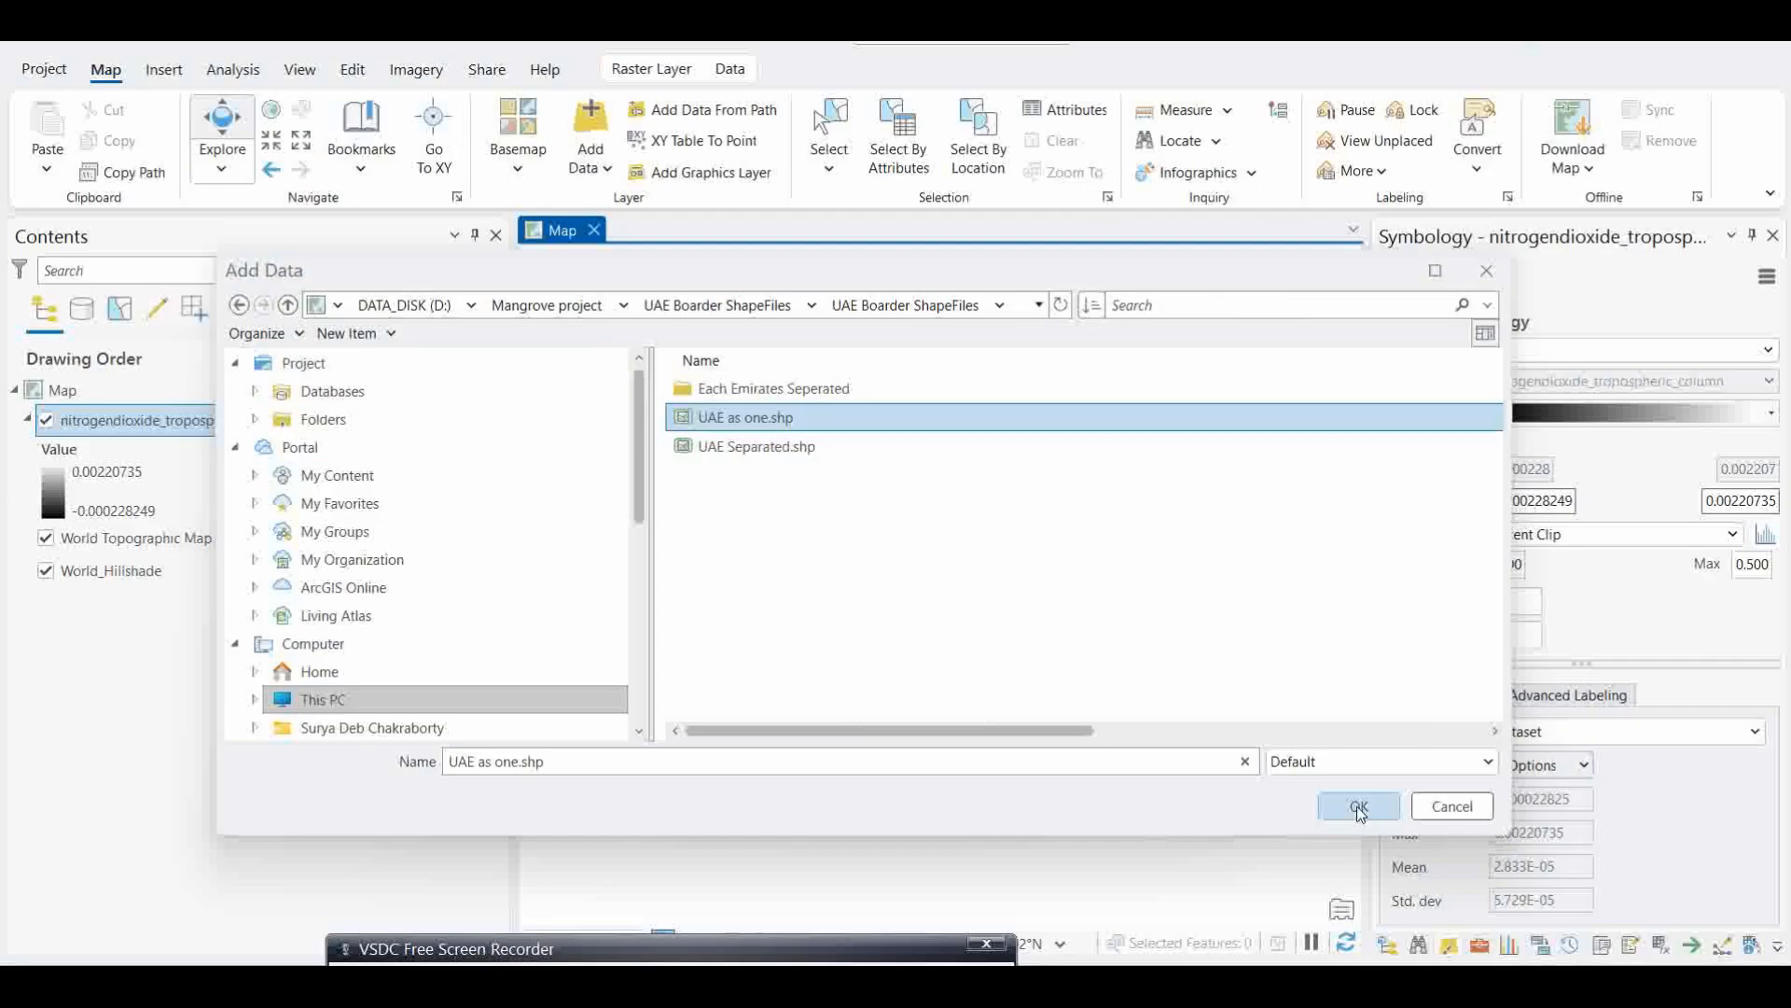
pyautogui.click(1358, 808)
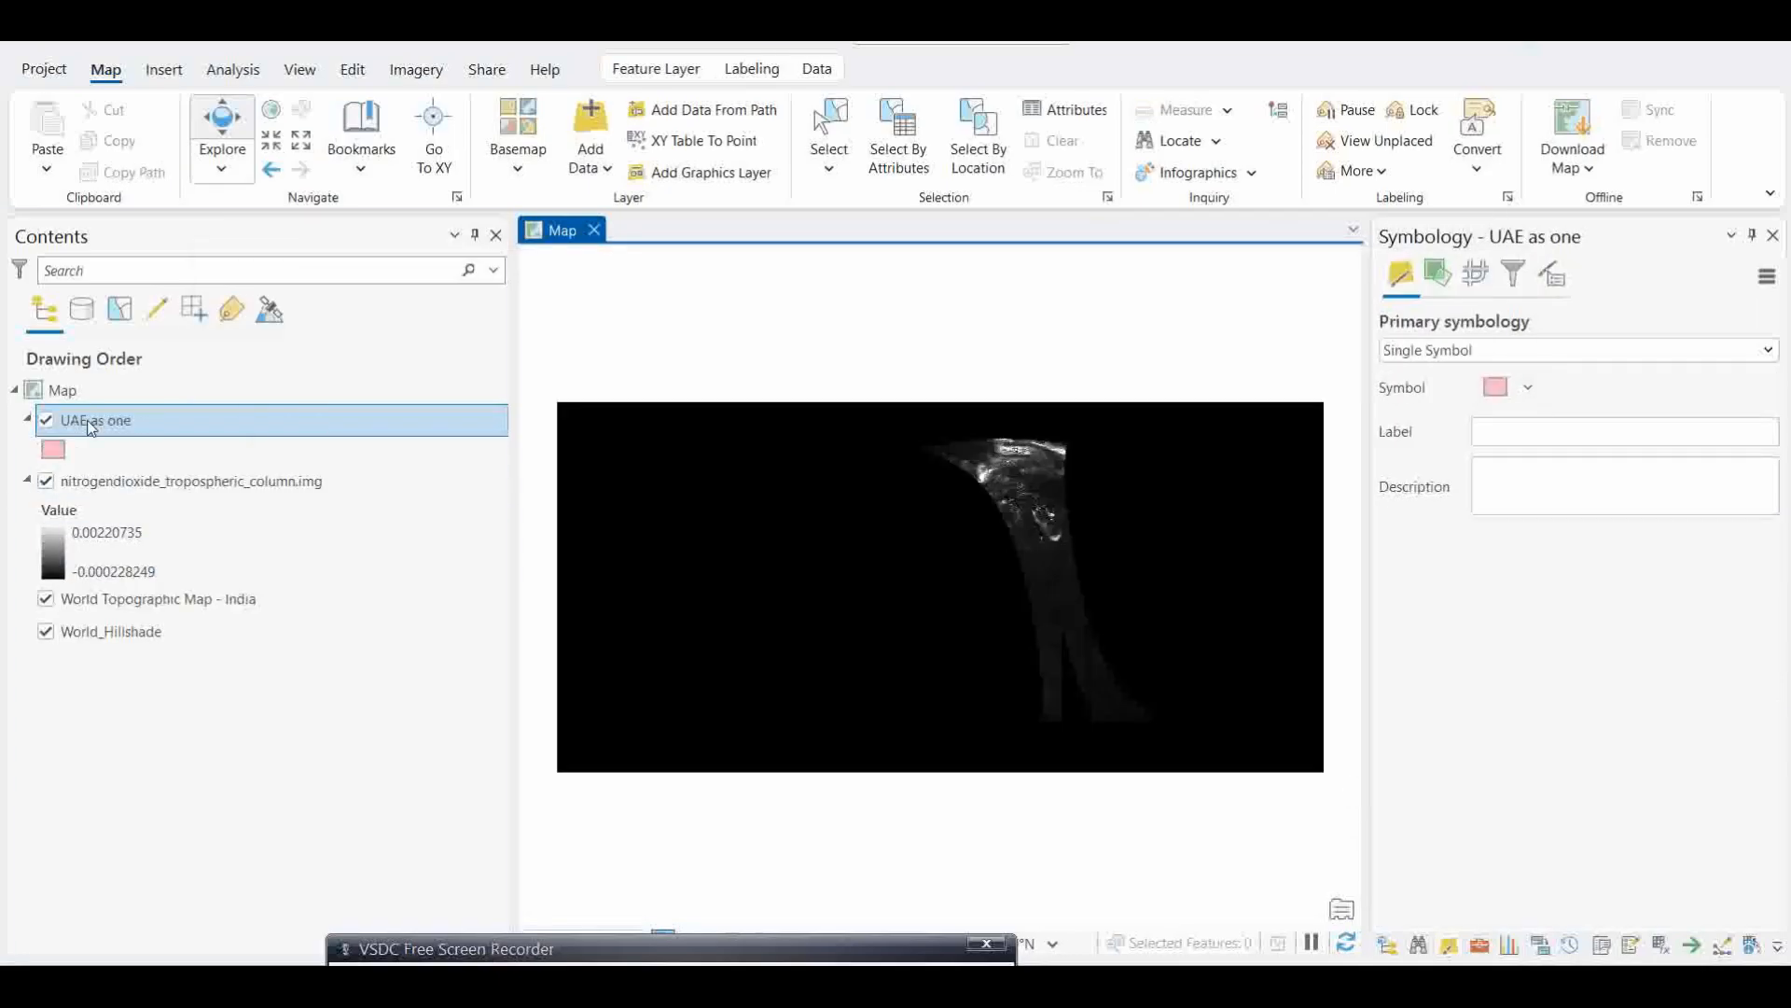
# Step: Apply the thicker Black Outline polygon symbol from the ArcGIS 2D style to the "UAE as one" layer
pyautogui.rightClick(82, 425)
pyautogui.click(156, 519)
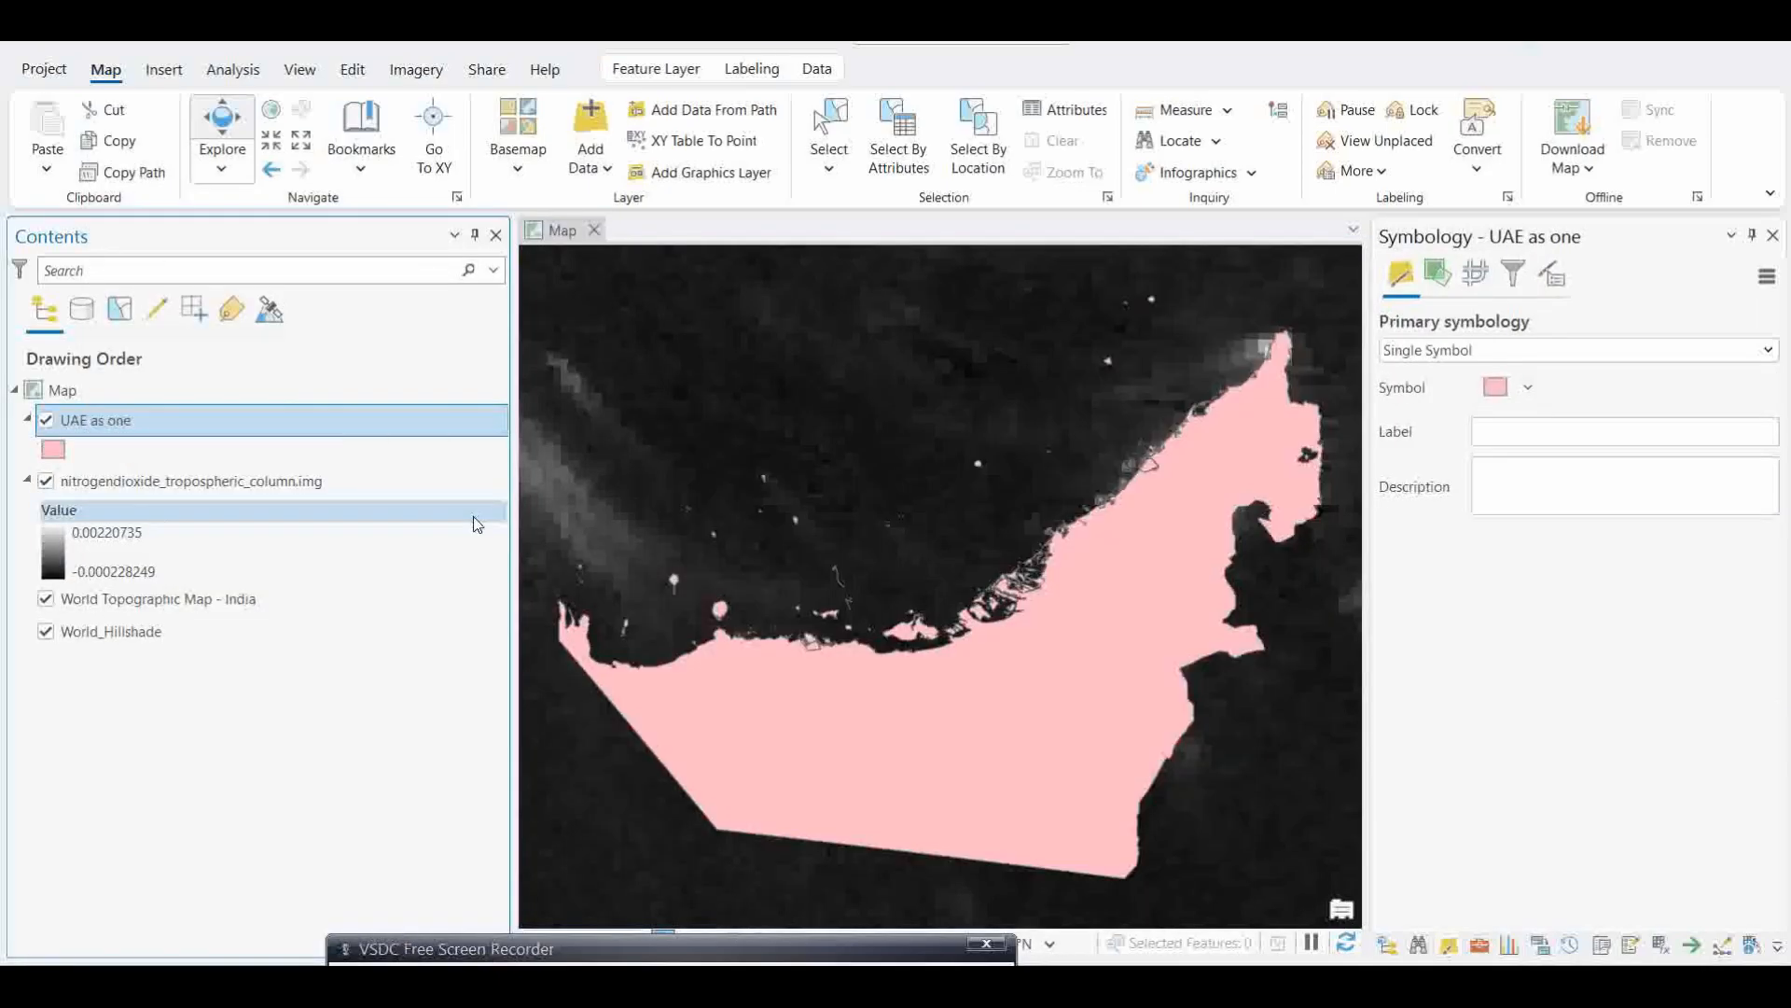
pyautogui.click(60, 454)
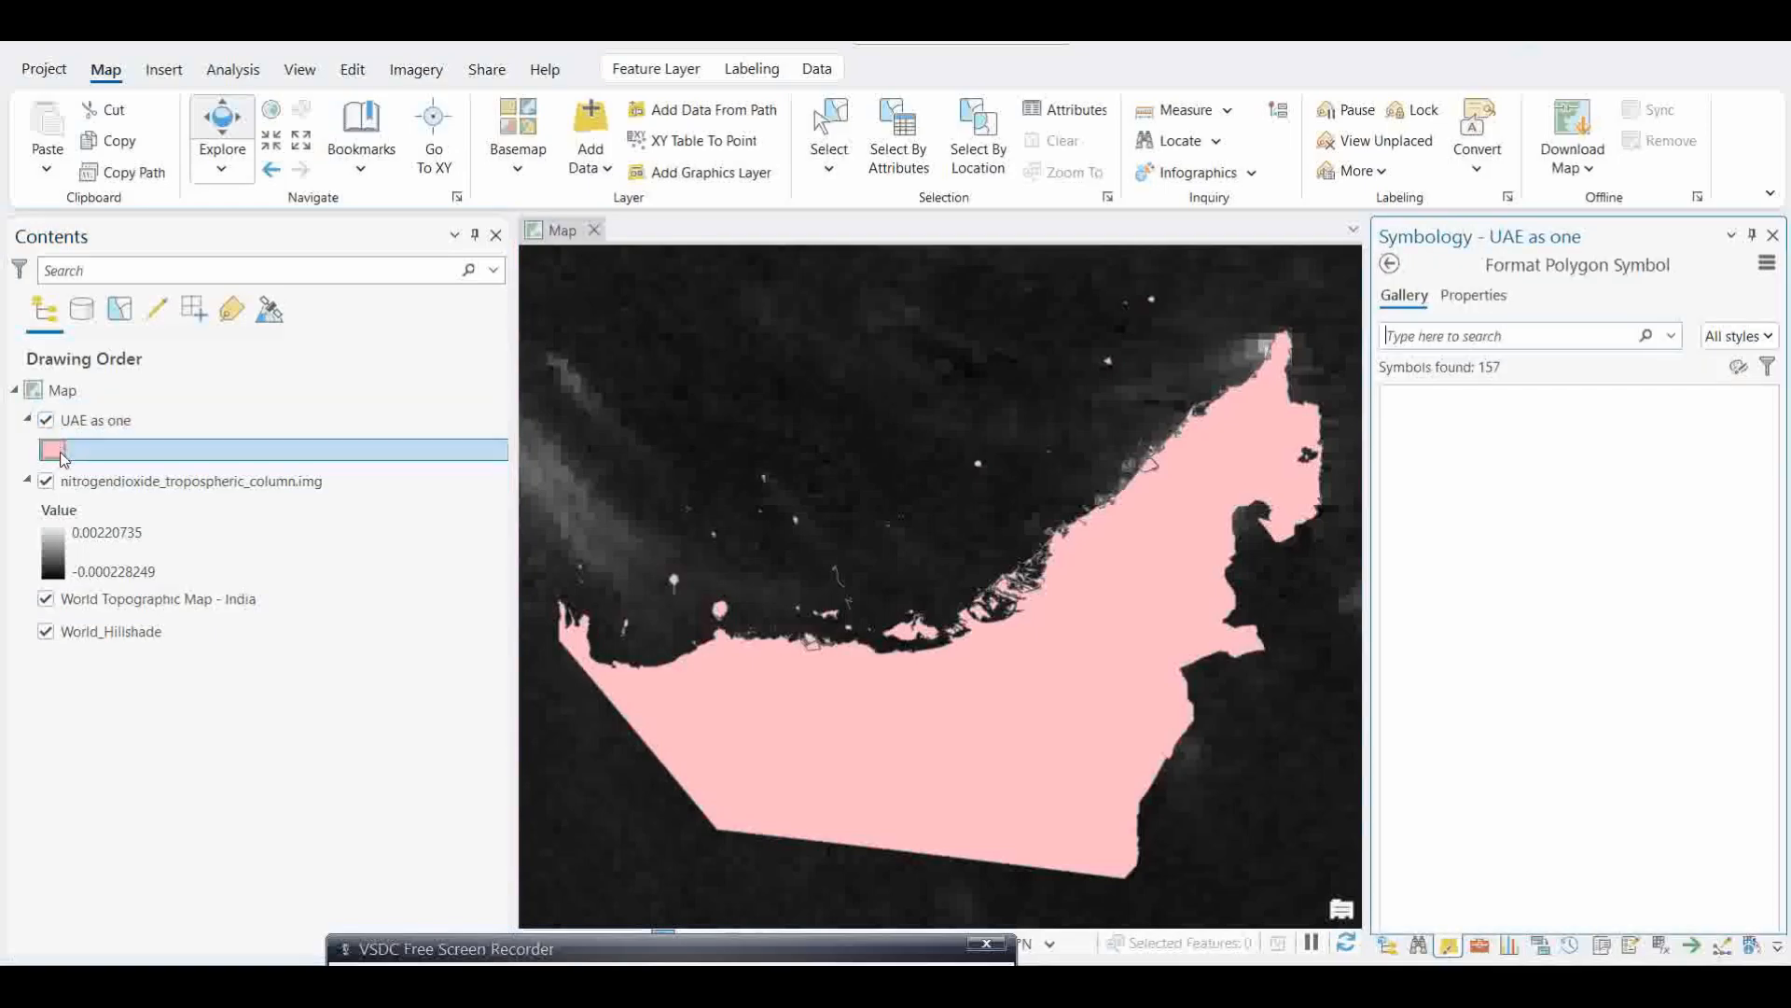
pyautogui.click(1531, 467)
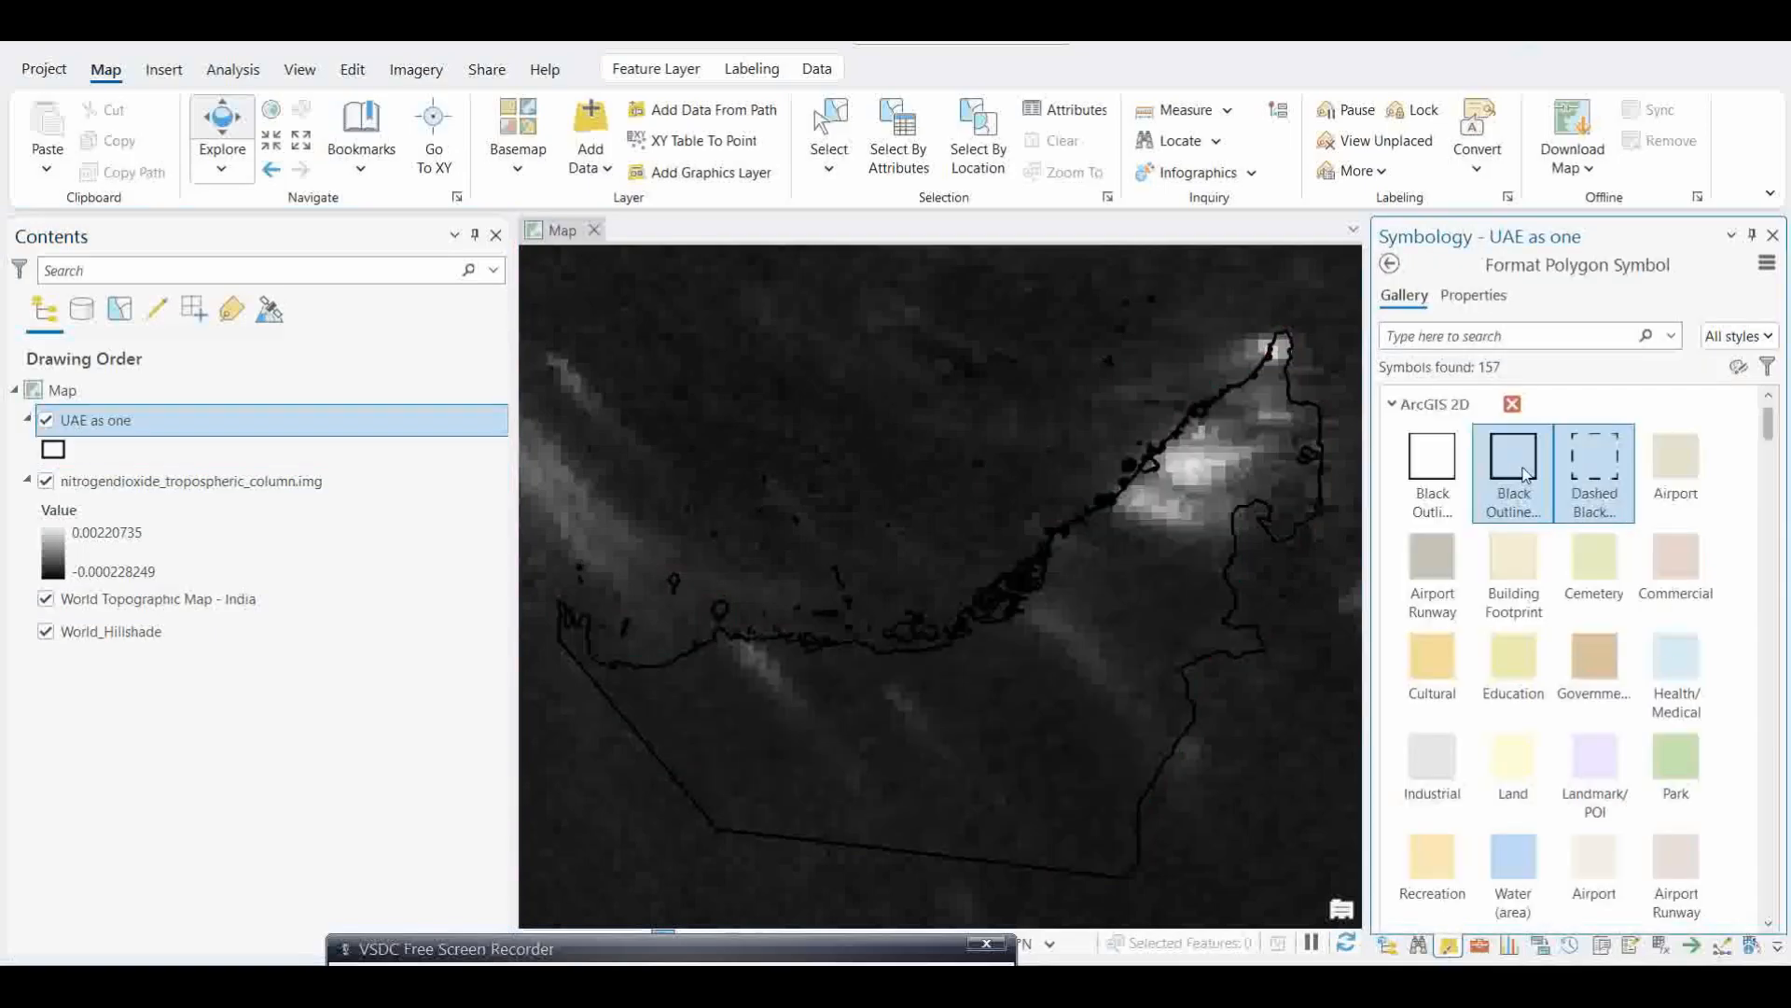
# Step: Apply the multicolour red-to-magenta spectrum colour scheme to the nitrogendioxide_tropospheric_column.img layer's stretch symbology
pyautogui.click(56, 550)
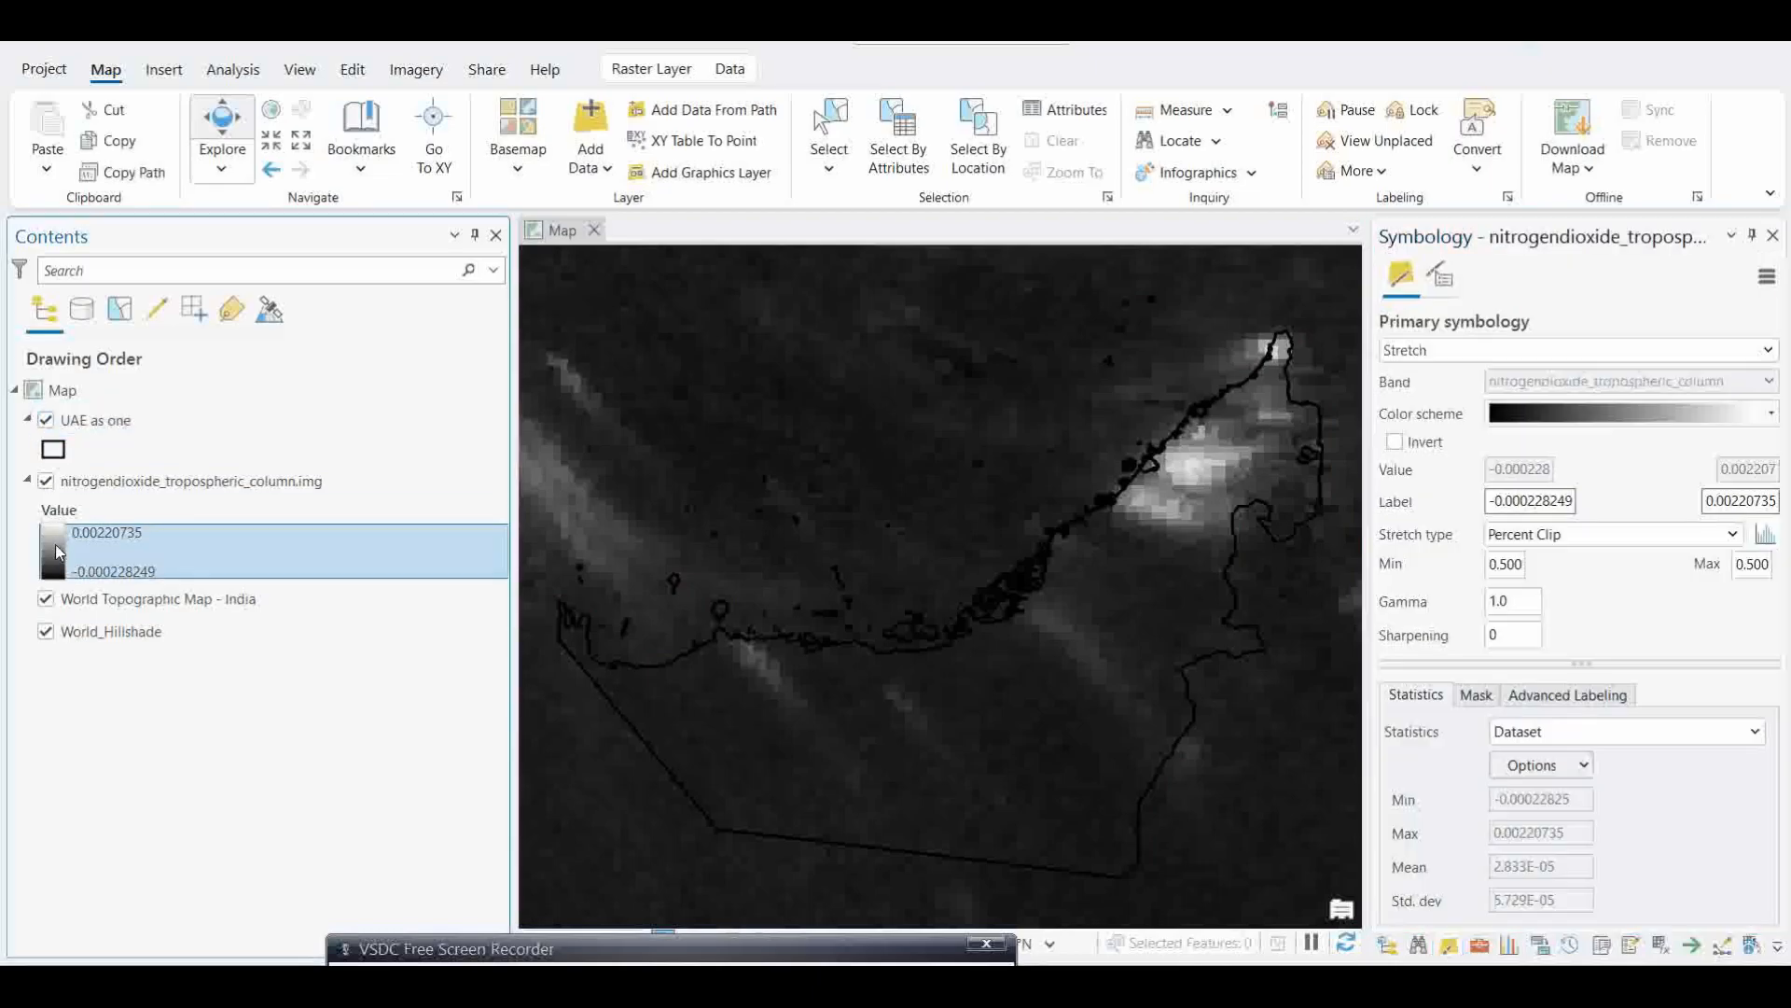
pyautogui.click(1773, 416)
pyautogui.click(1707, 443)
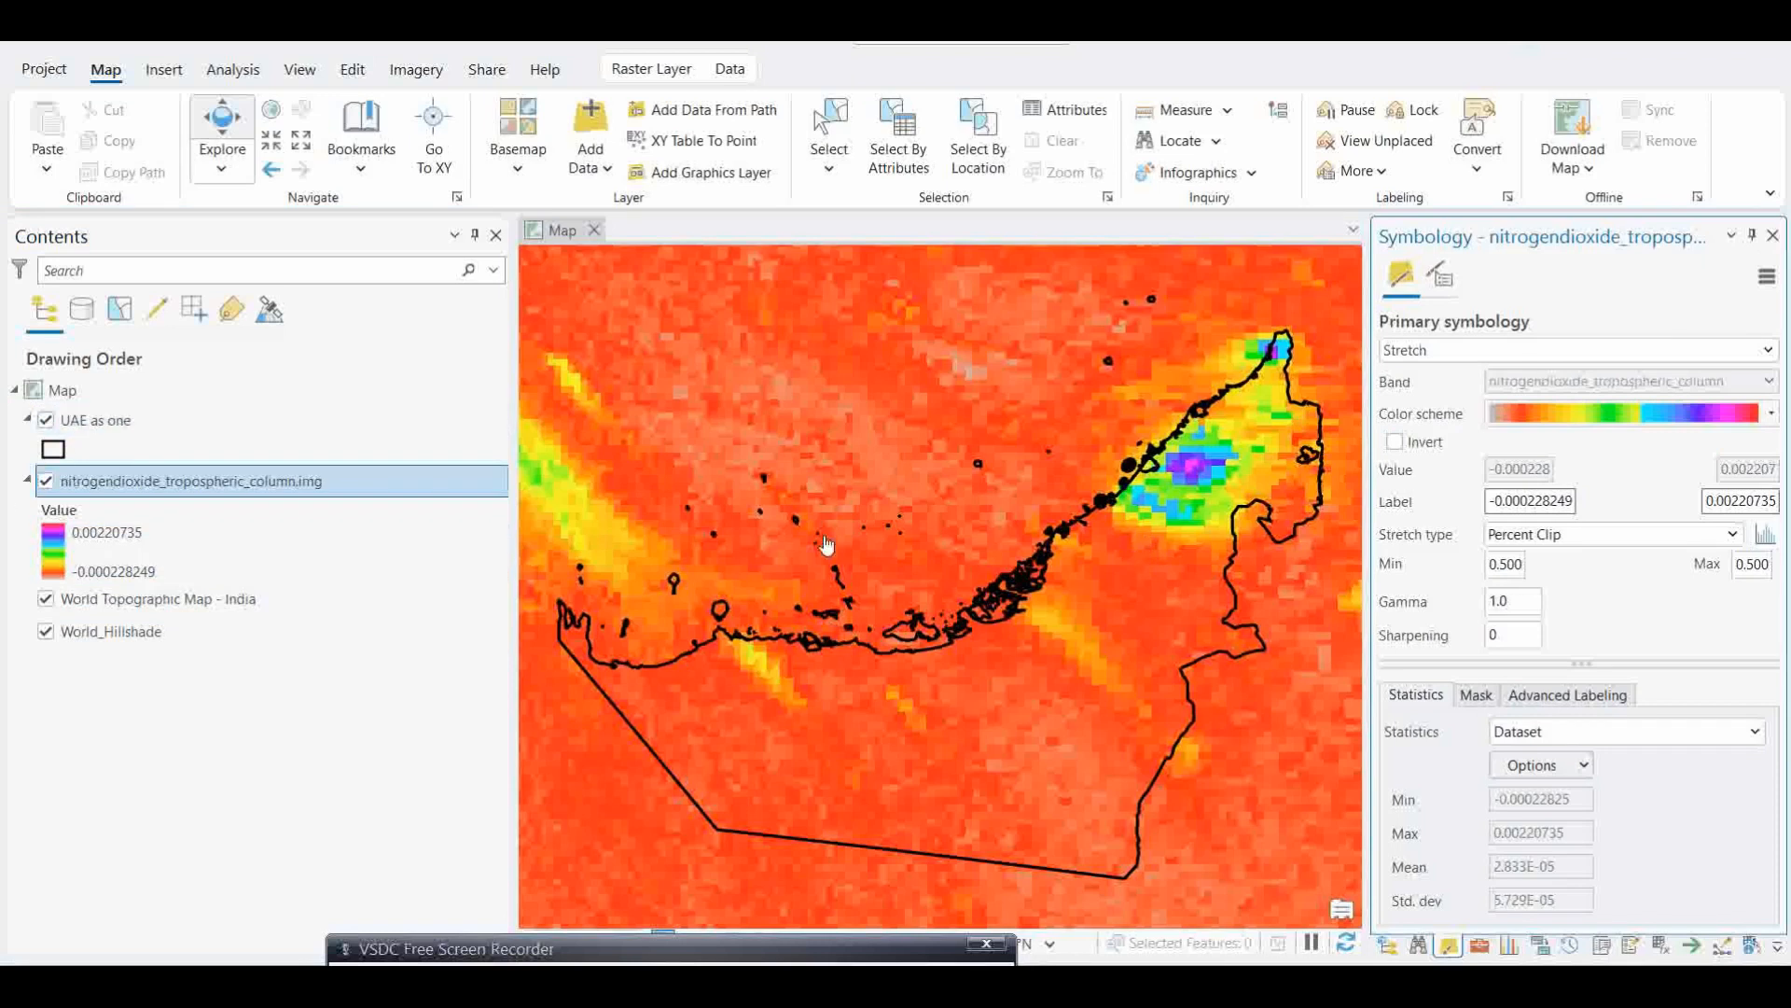
# Step: In the map's properties, set layer clipping to an outline, with the "UAE as one" layer as the shape source
pyautogui.rightClick(103, 420)
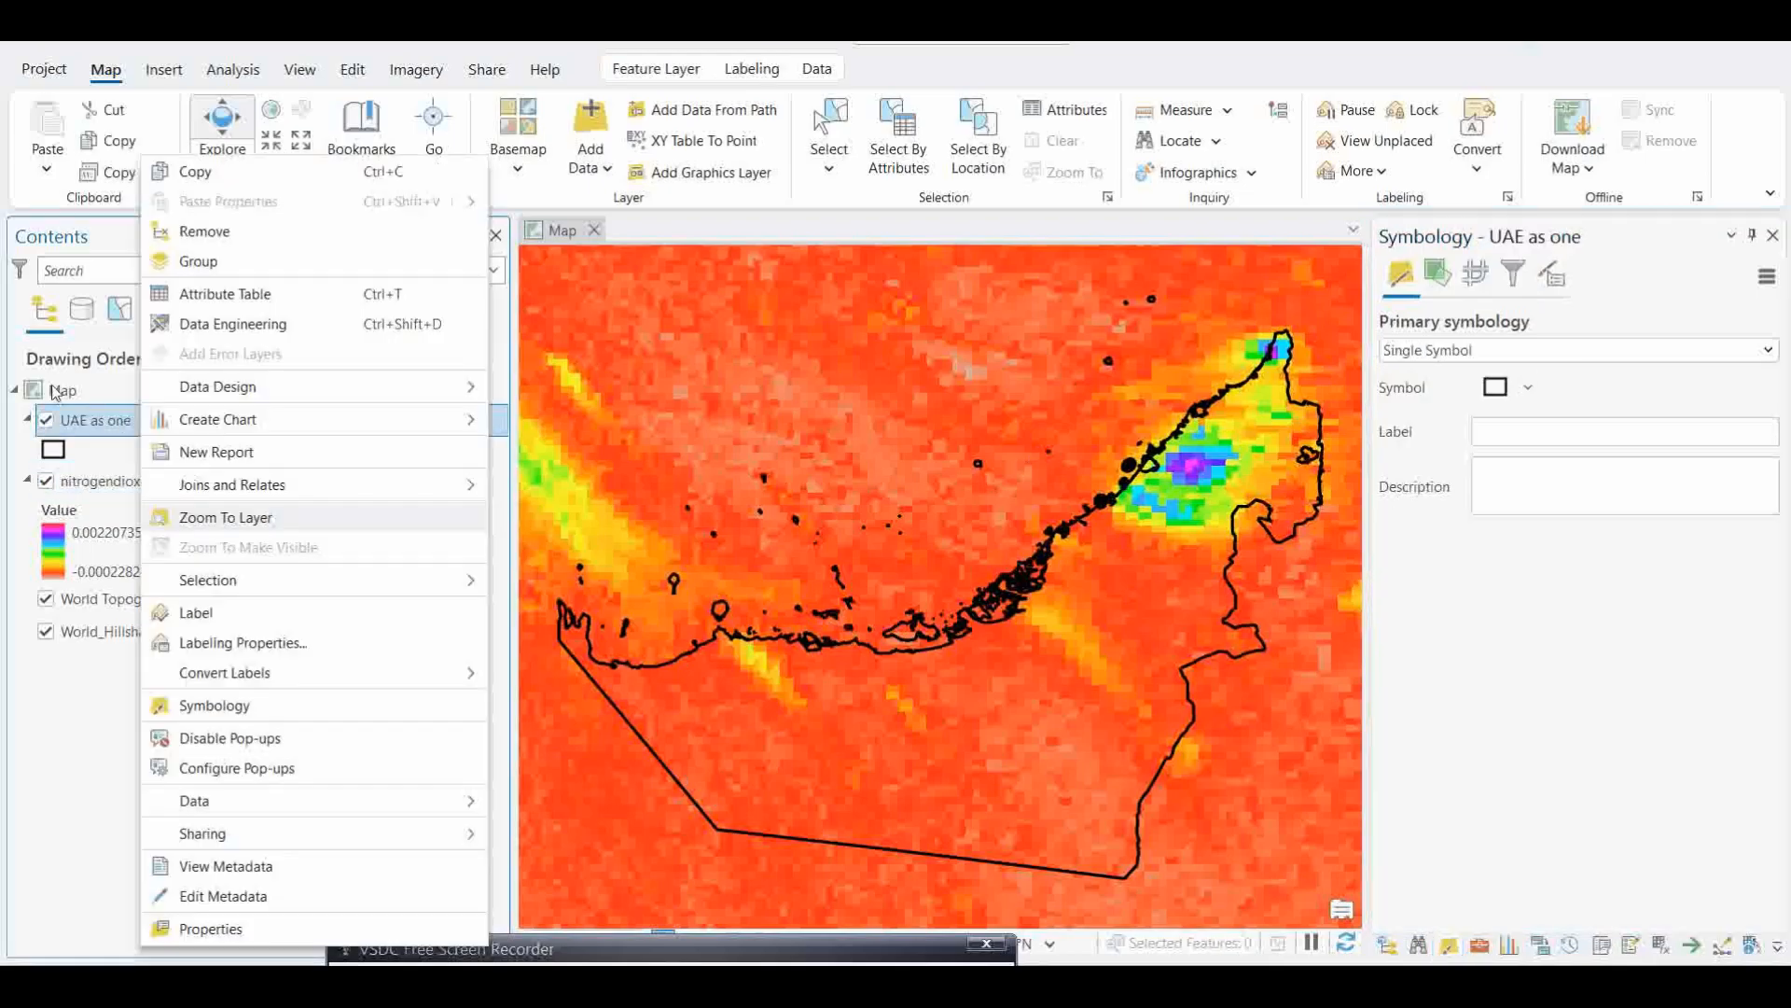
pyautogui.click(58, 392)
pyautogui.rightClick(59, 392)
pyautogui.click(132, 941)
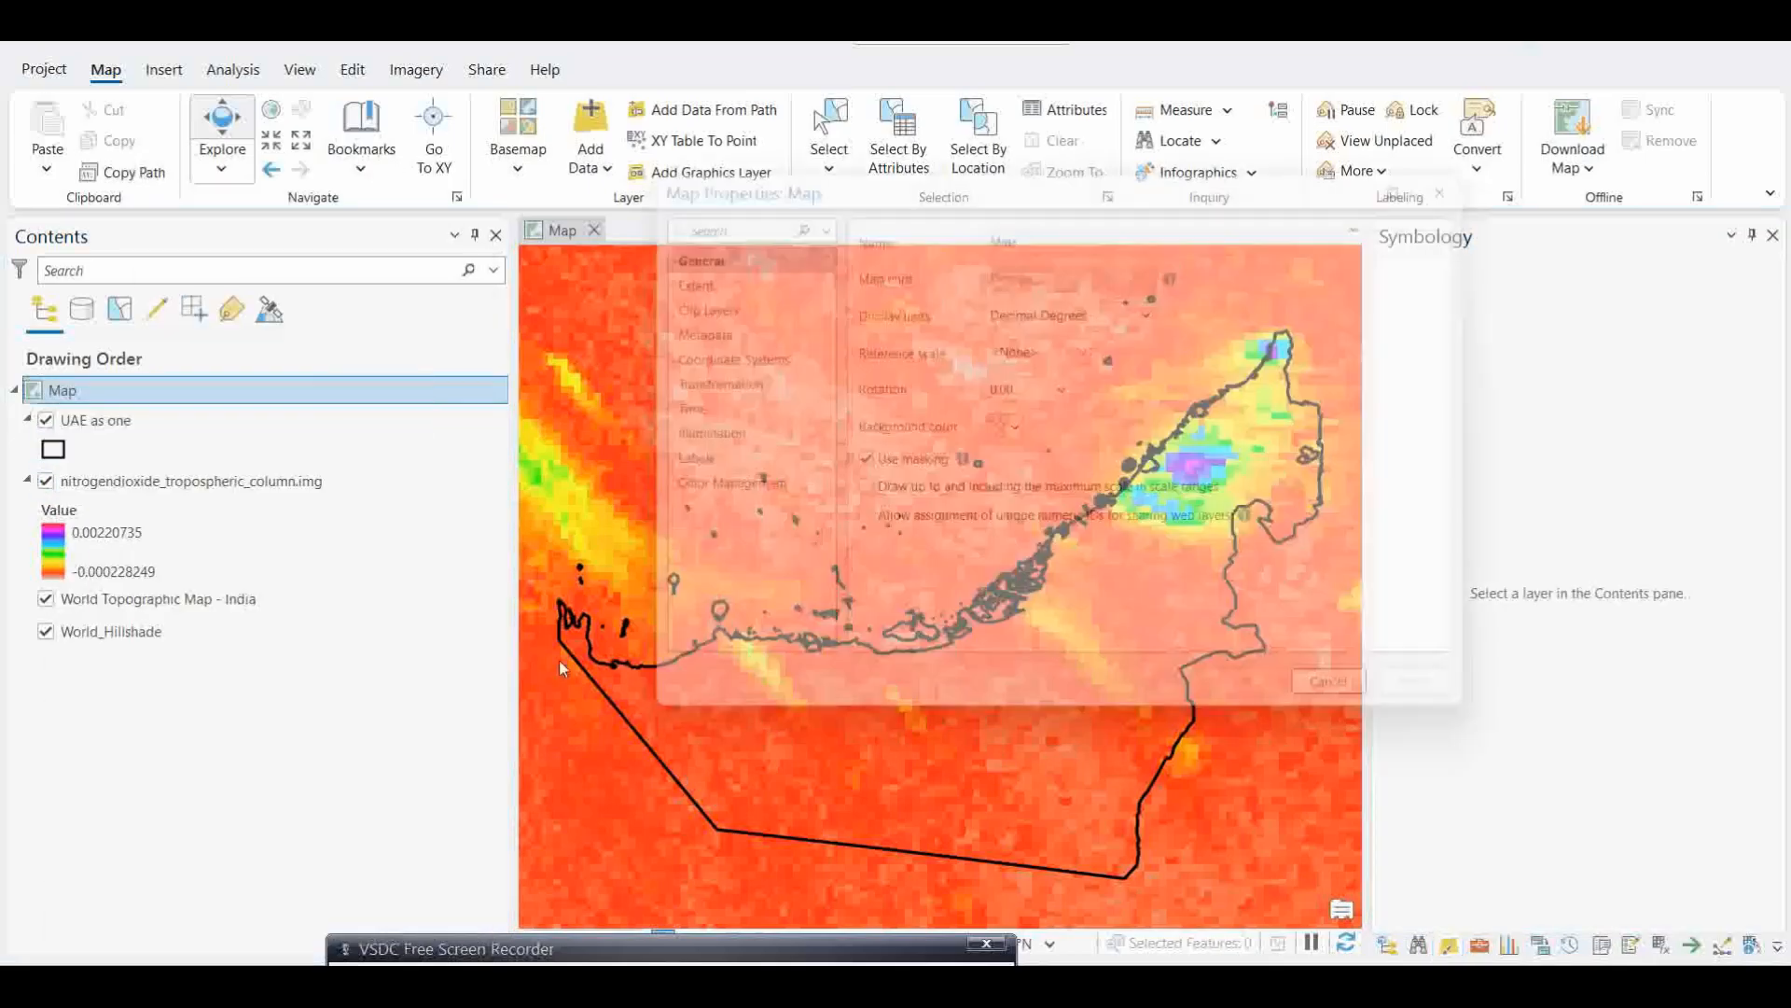
pyautogui.click(694, 308)
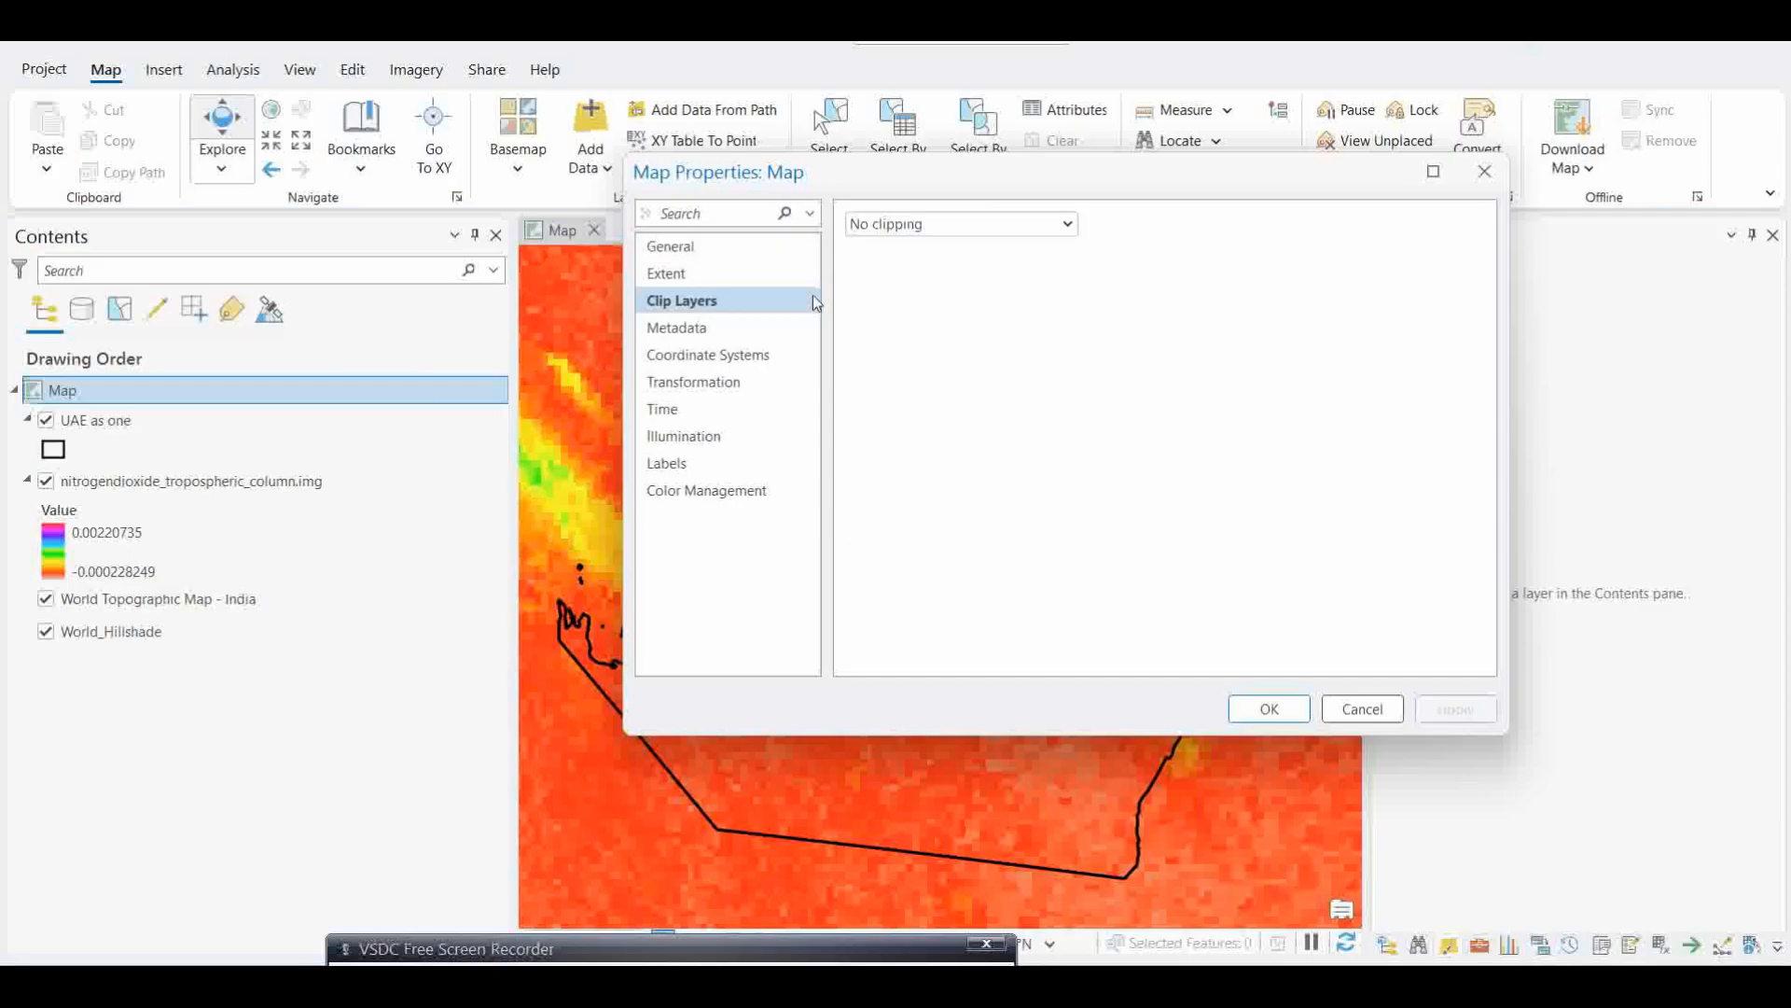
pyautogui.click(959, 224)
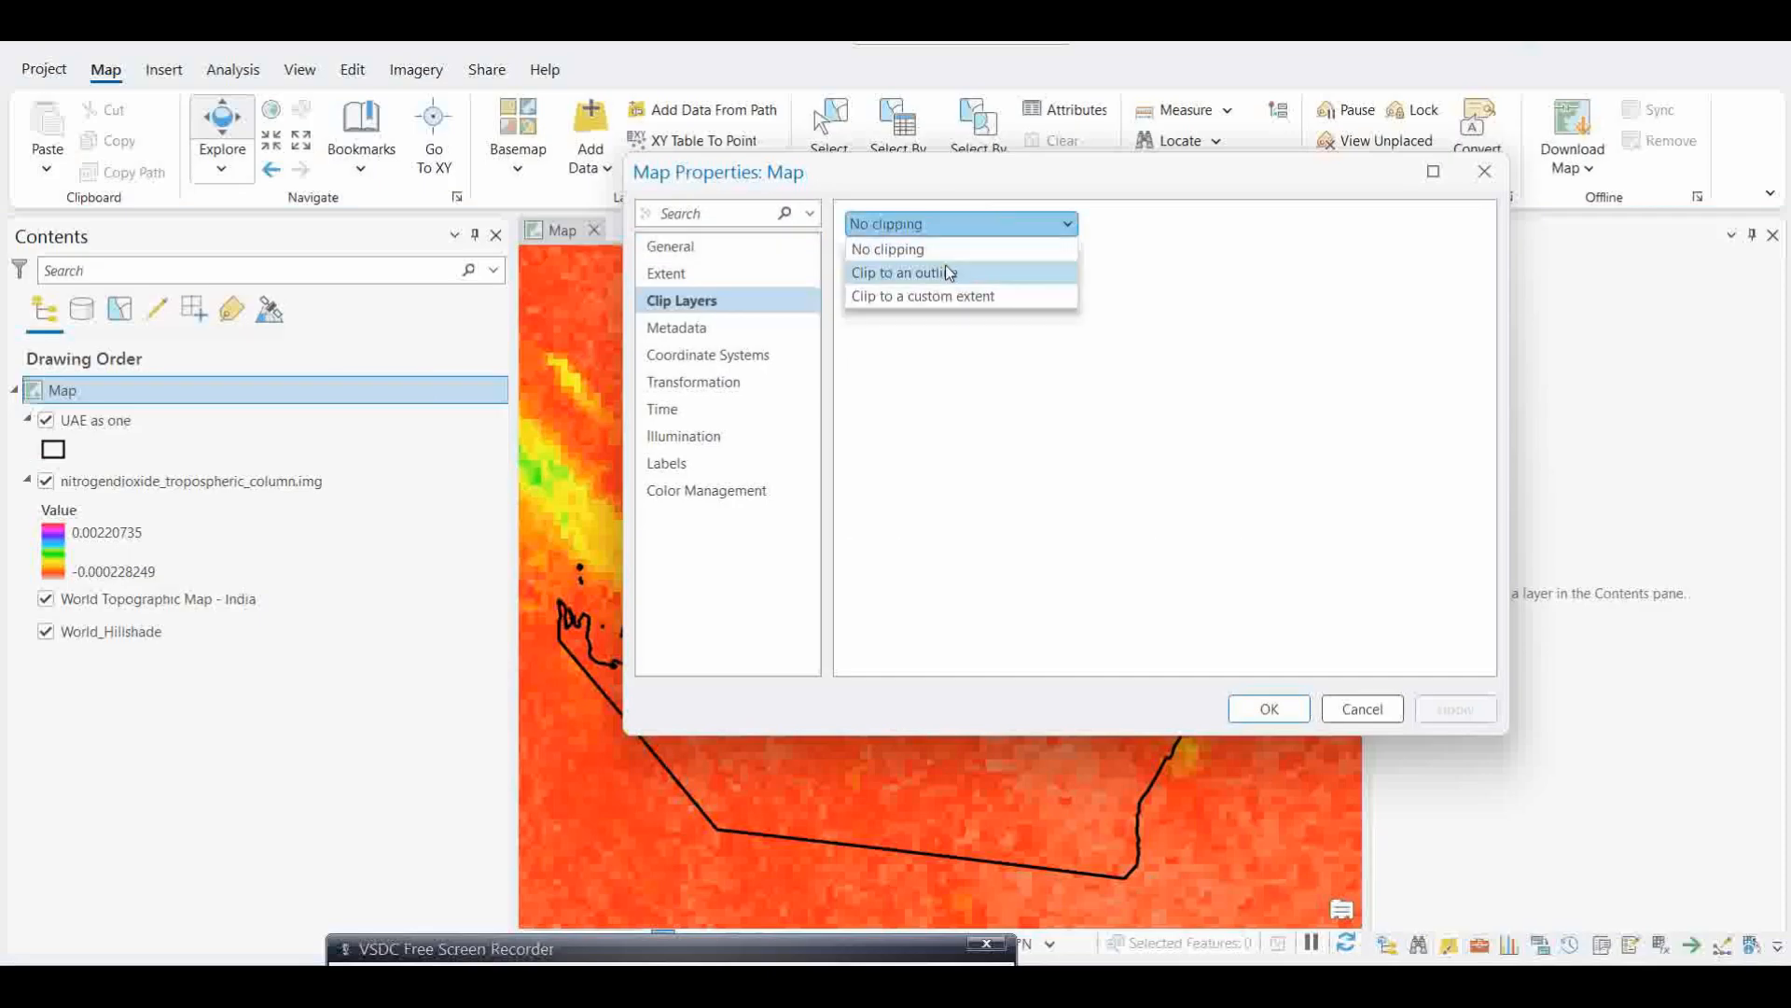
pyautogui.click(896, 298)
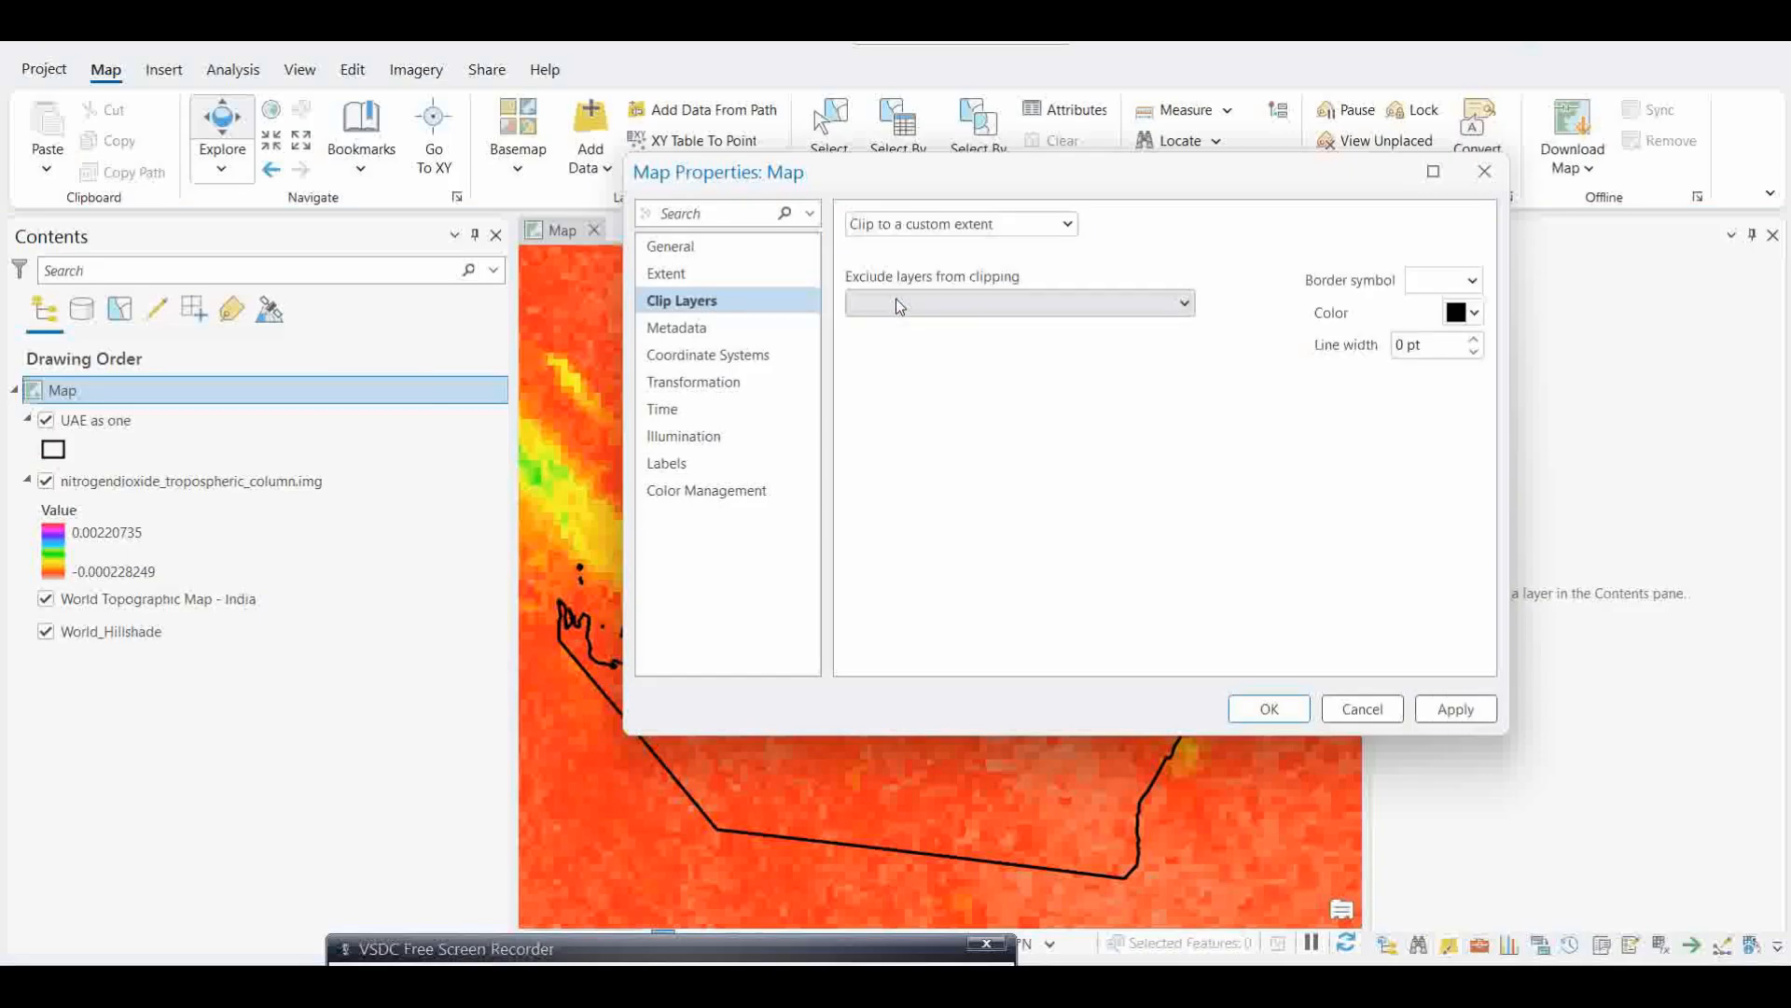
pyautogui.click(919, 227)
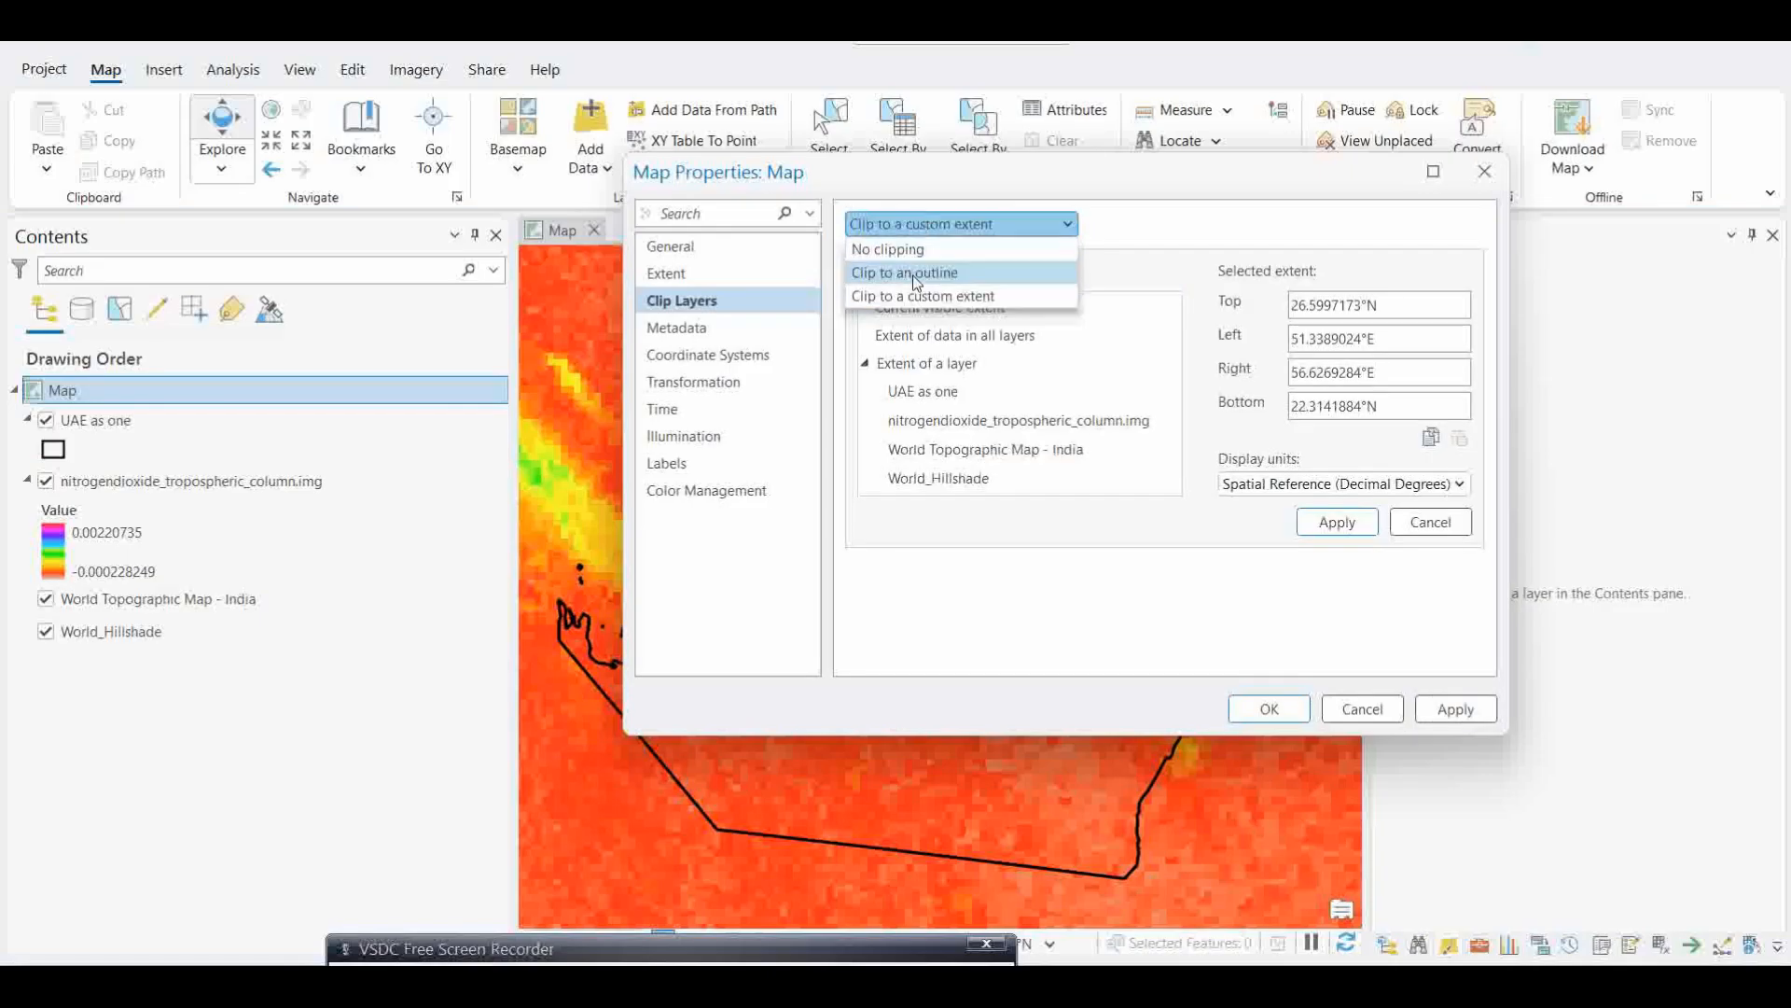
pyautogui.click(918, 273)
pyautogui.click(907, 317)
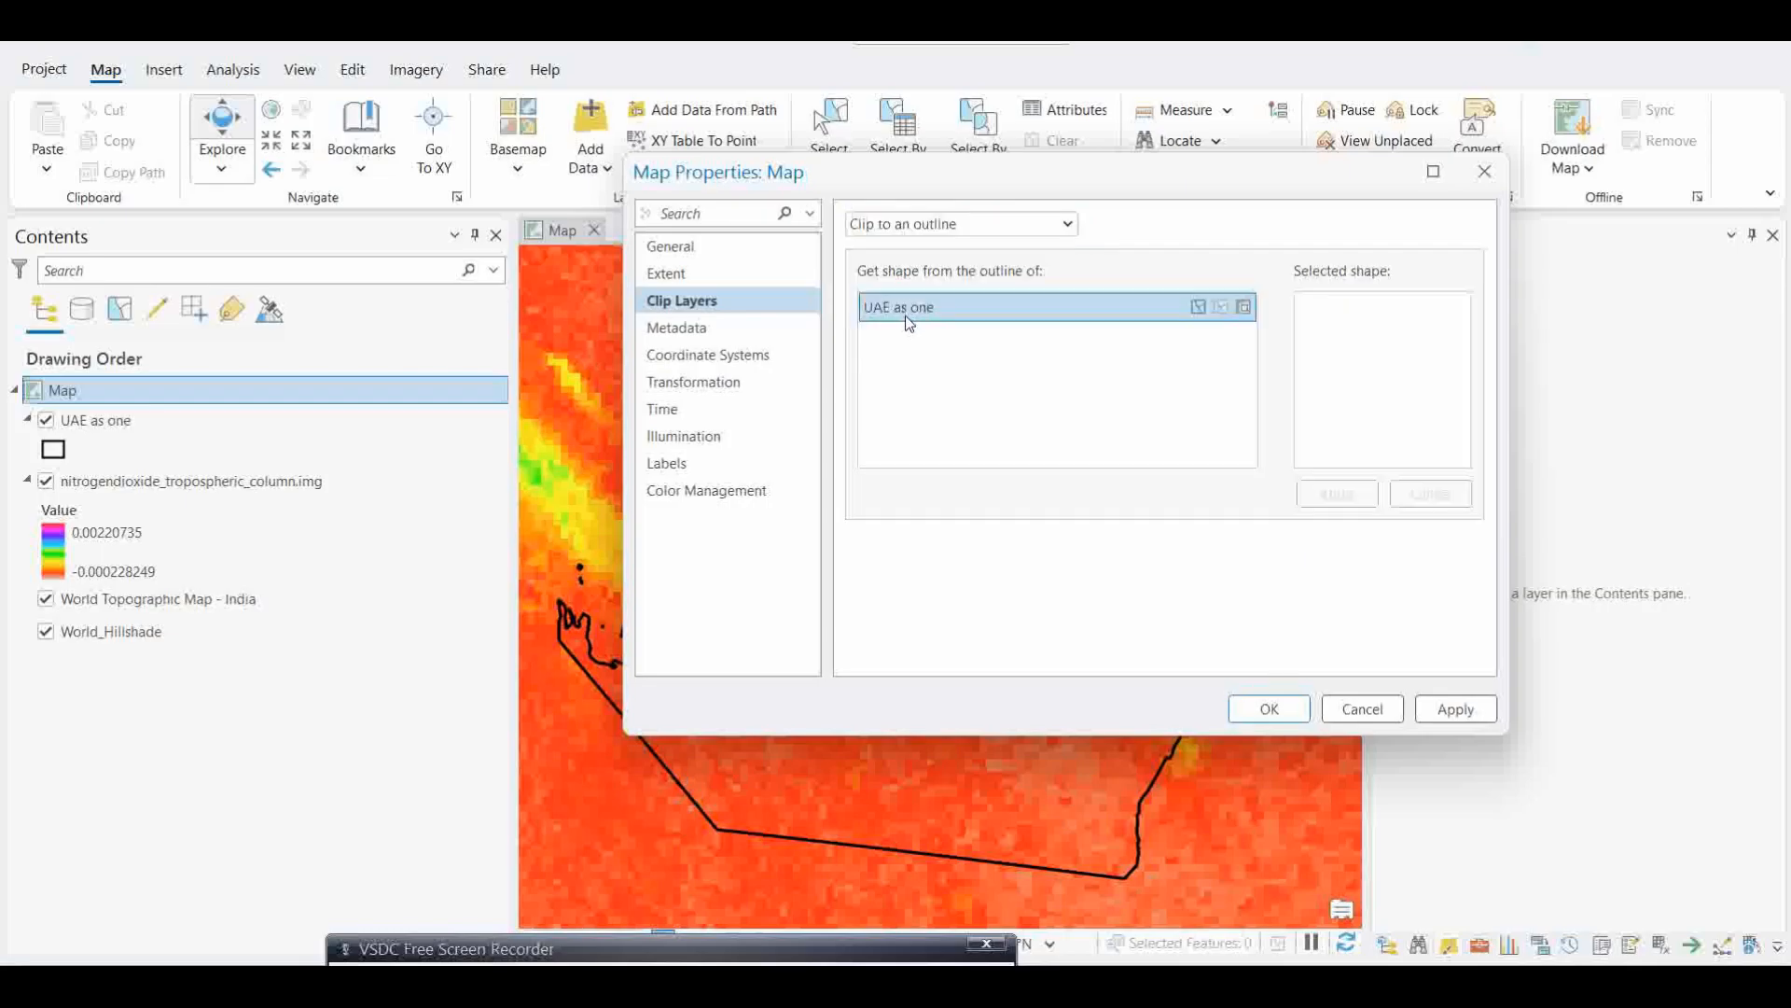
# Step: Load the "UAE as one" outline as the clip shape and apply the clipping to the map
pyautogui.click(1439, 707)
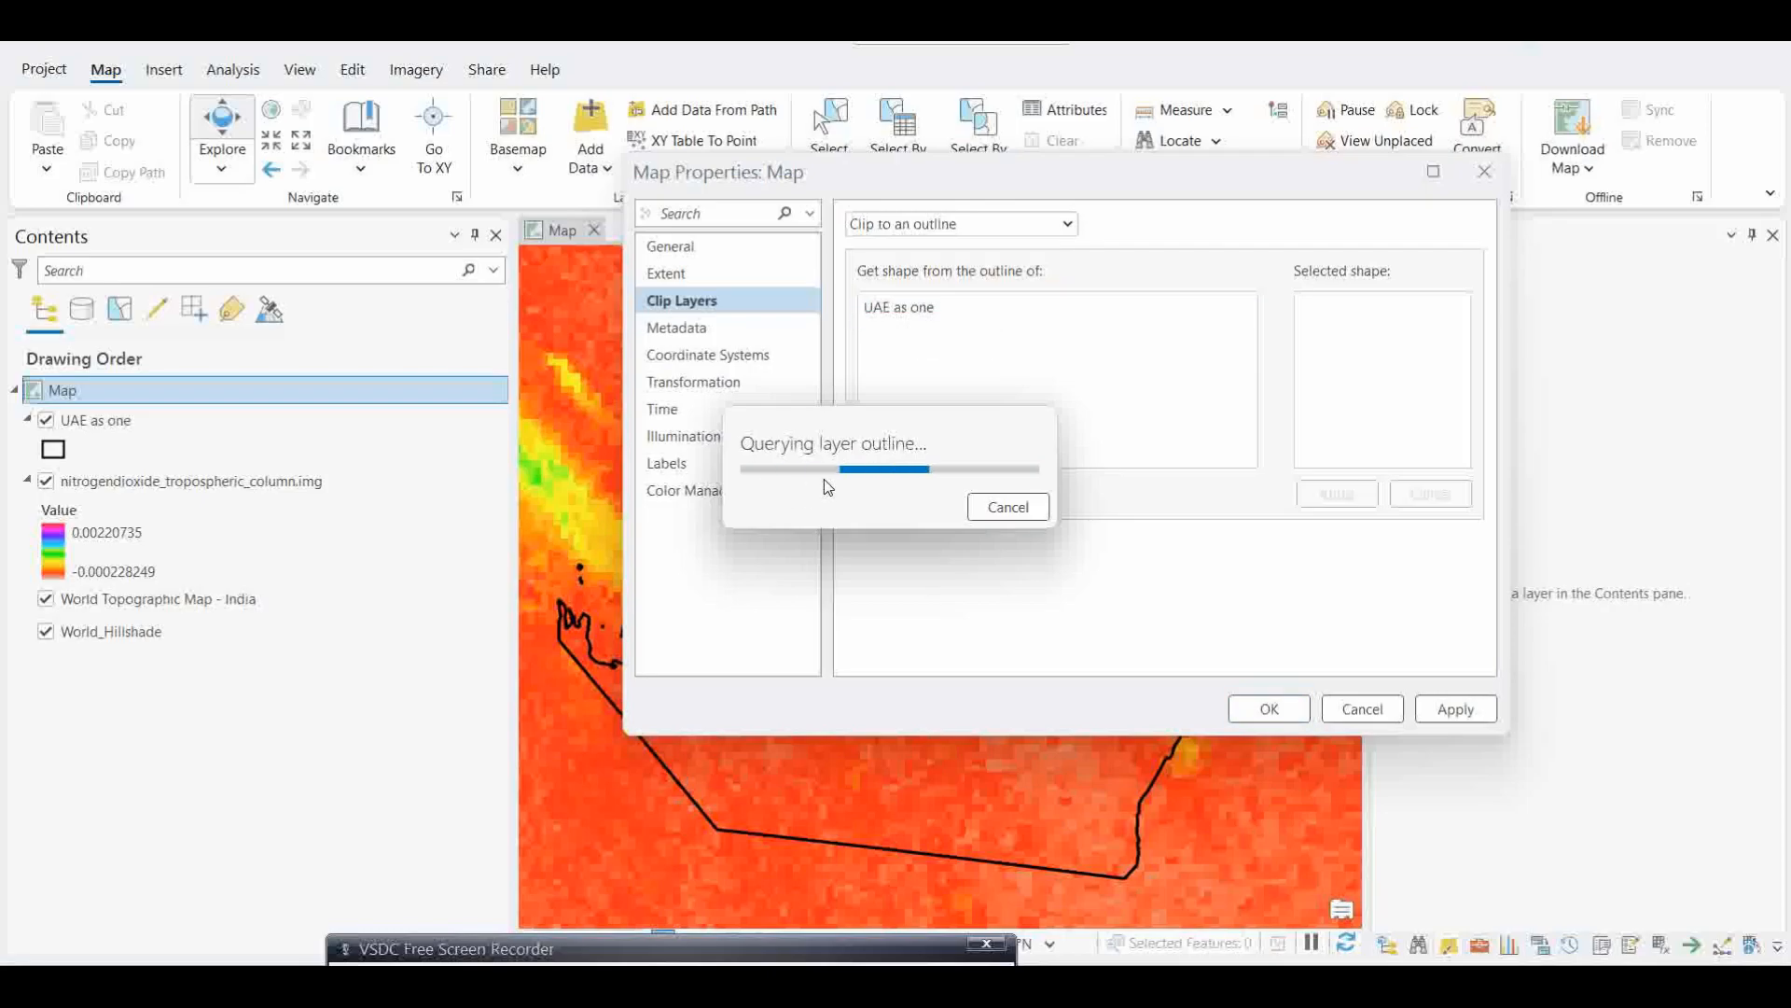
pyautogui.click(1007, 506)
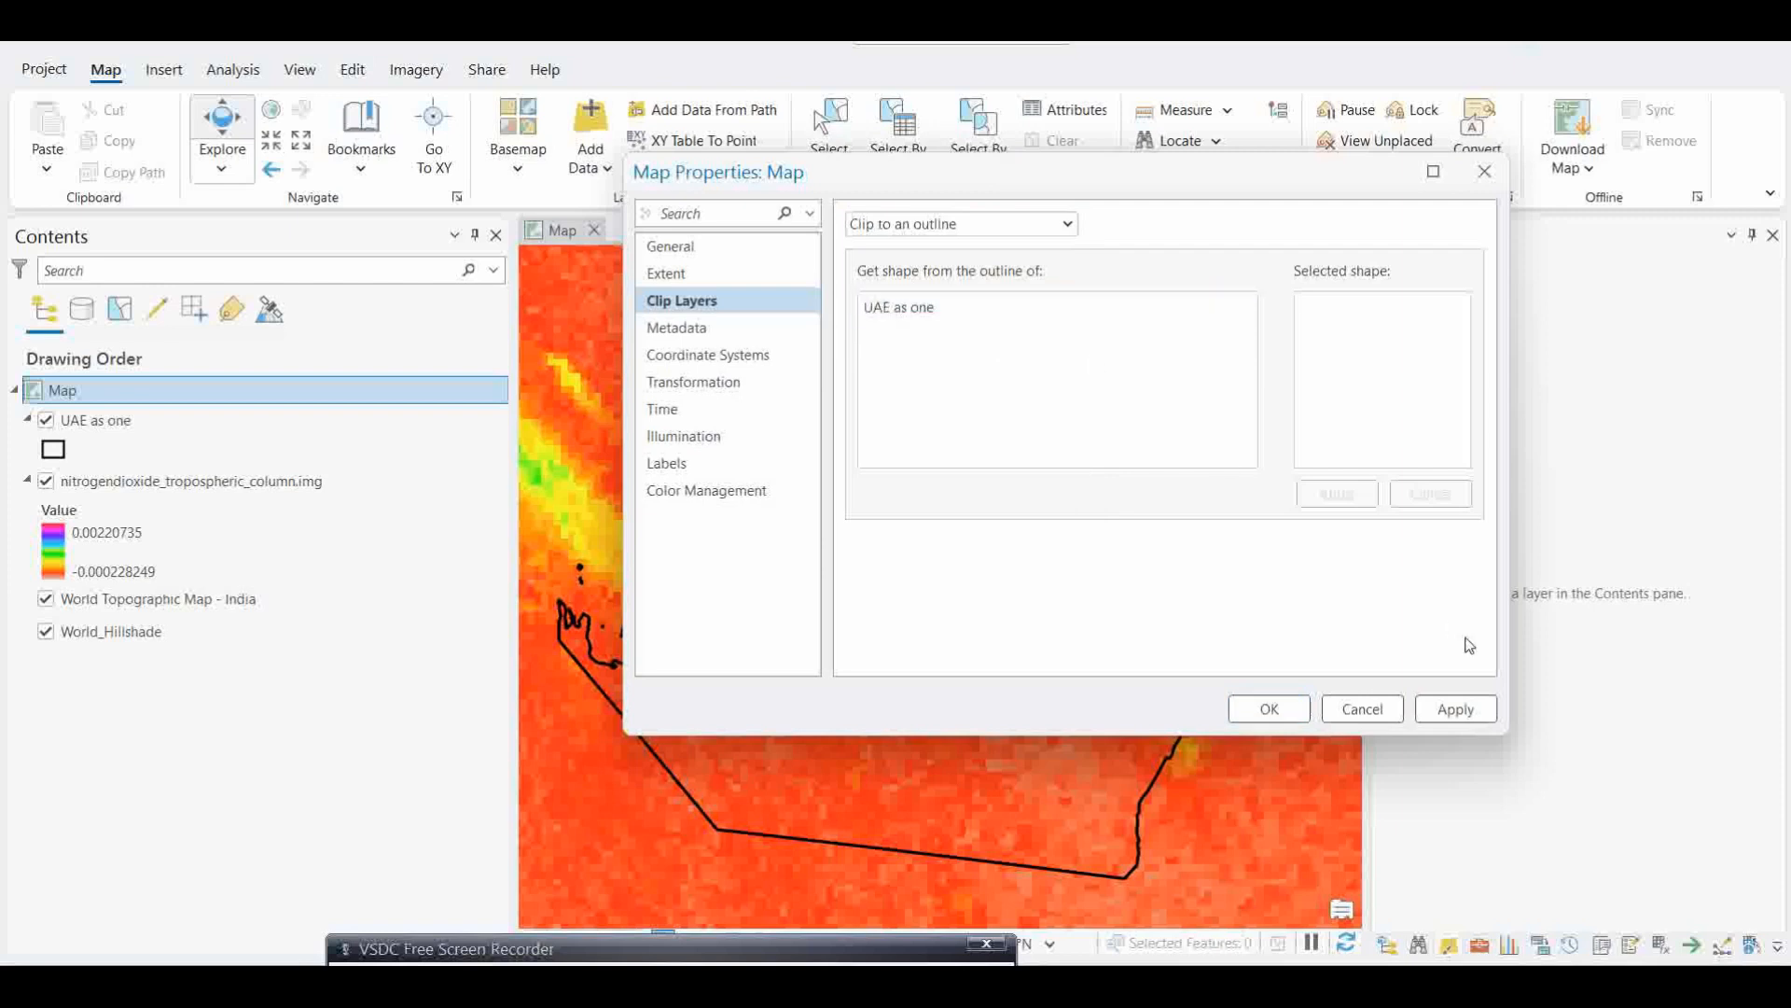
pyautogui.click(1454, 708)
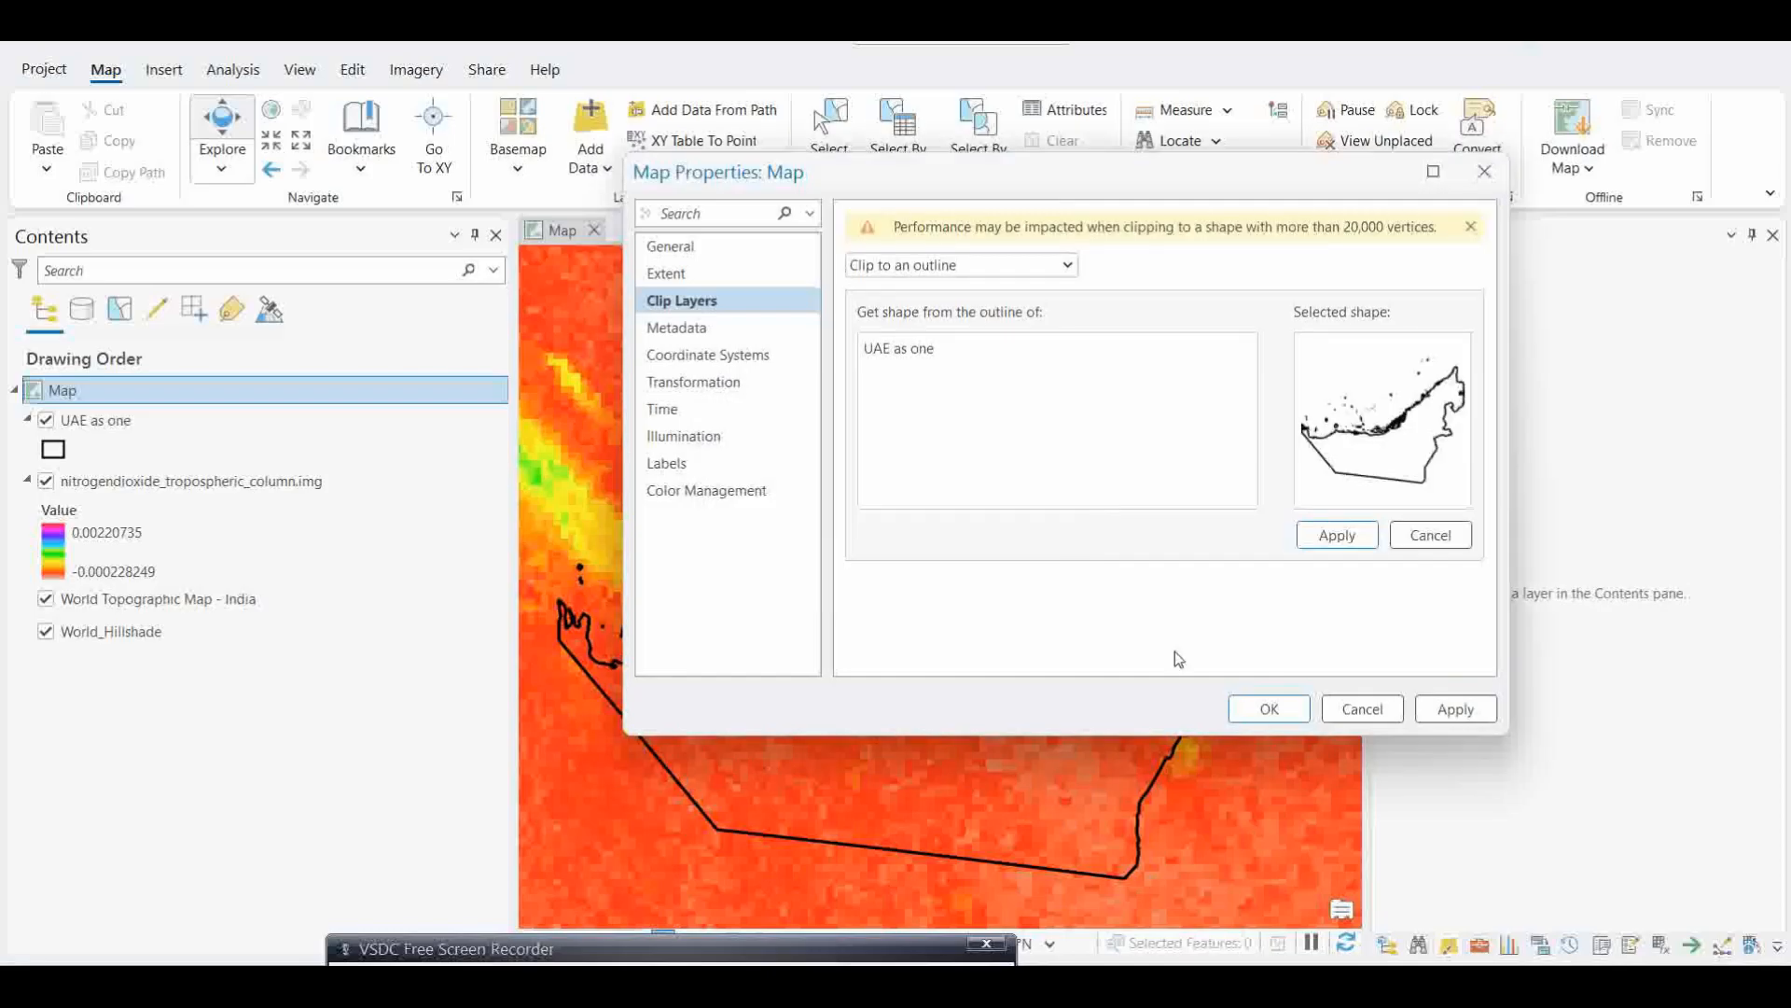
pyautogui.click(1453, 709)
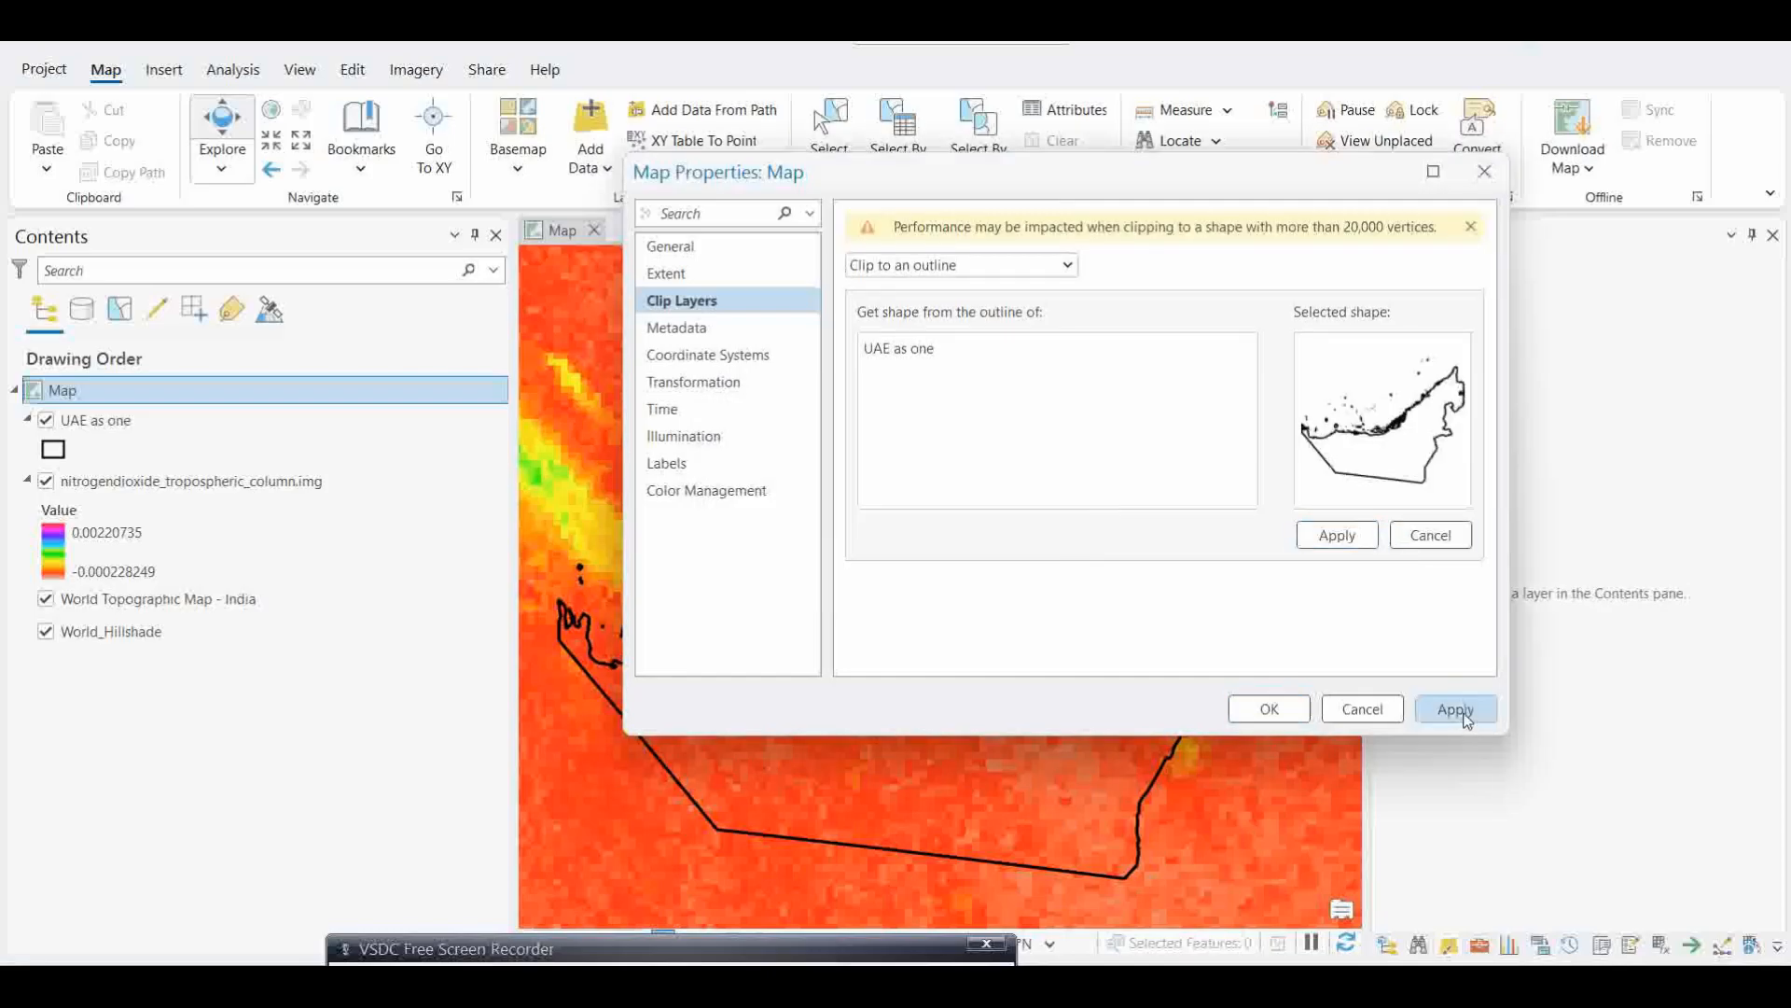
pyautogui.click(1271, 711)
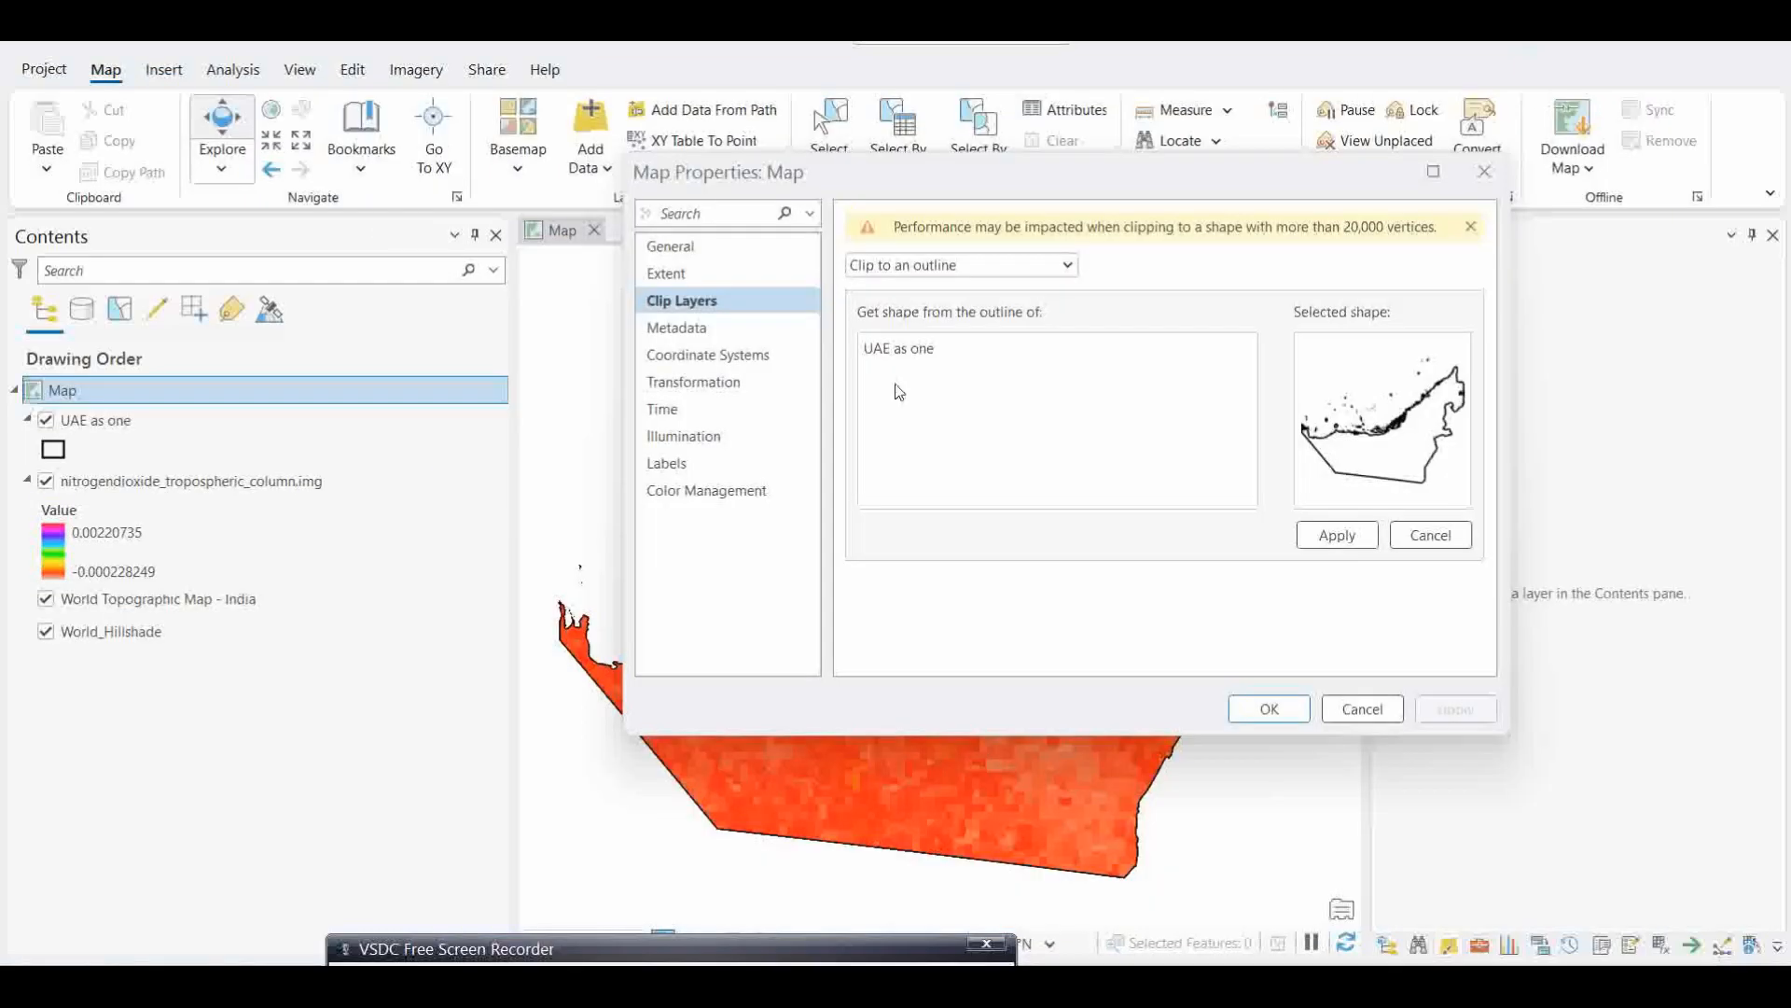
pyautogui.click(1270, 709)
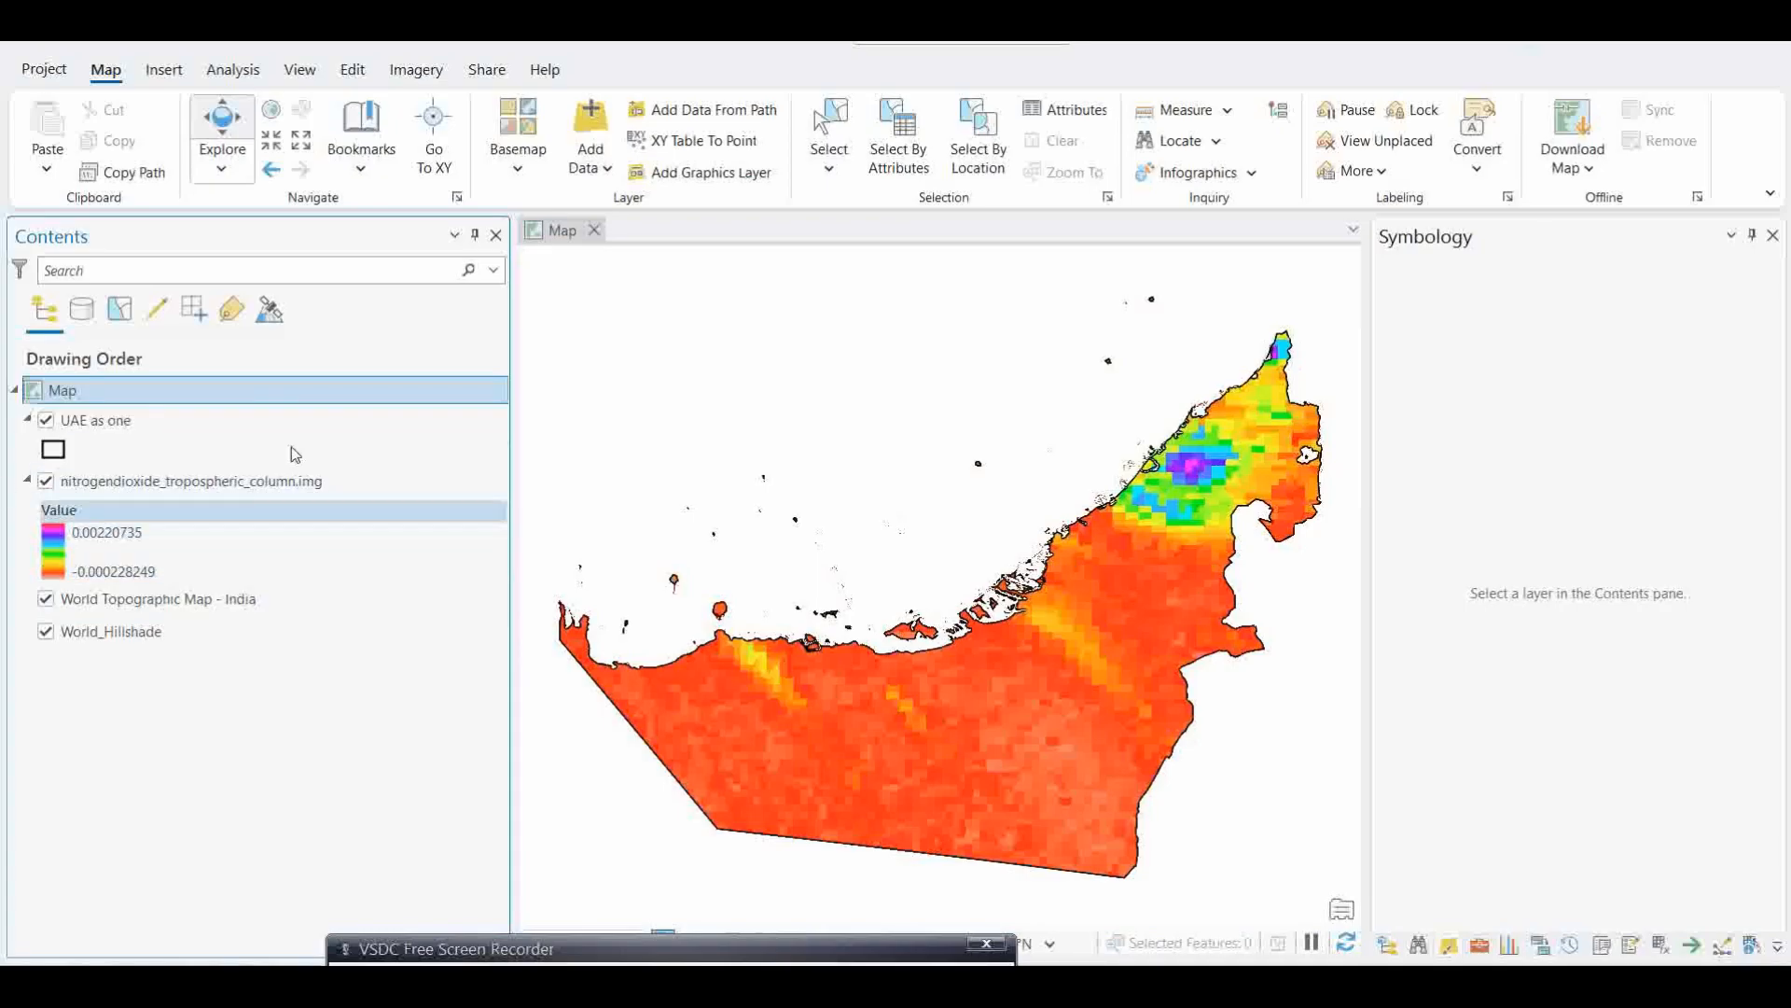
# Step: Open the Raster Calculator tool from the Map Algebra toolset of the Spatial Analyst Tools
pyautogui.click(231, 70)
pyautogui.click(326, 140)
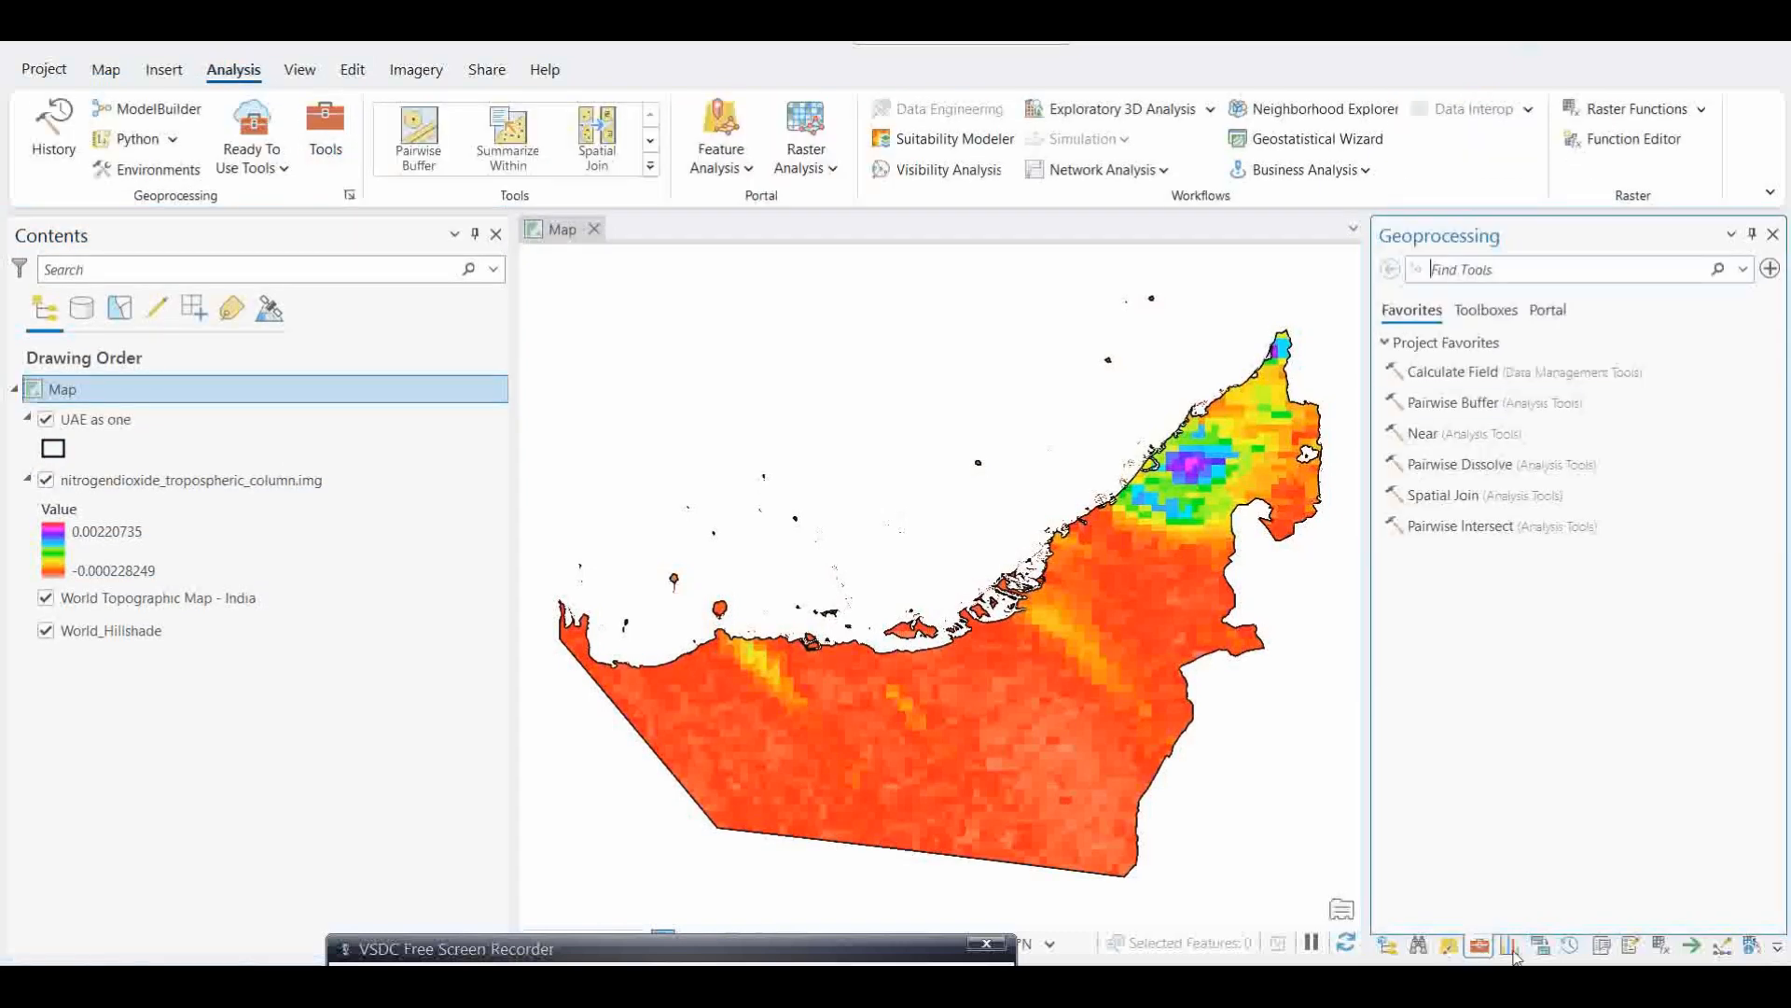
pyautogui.click(1485, 309)
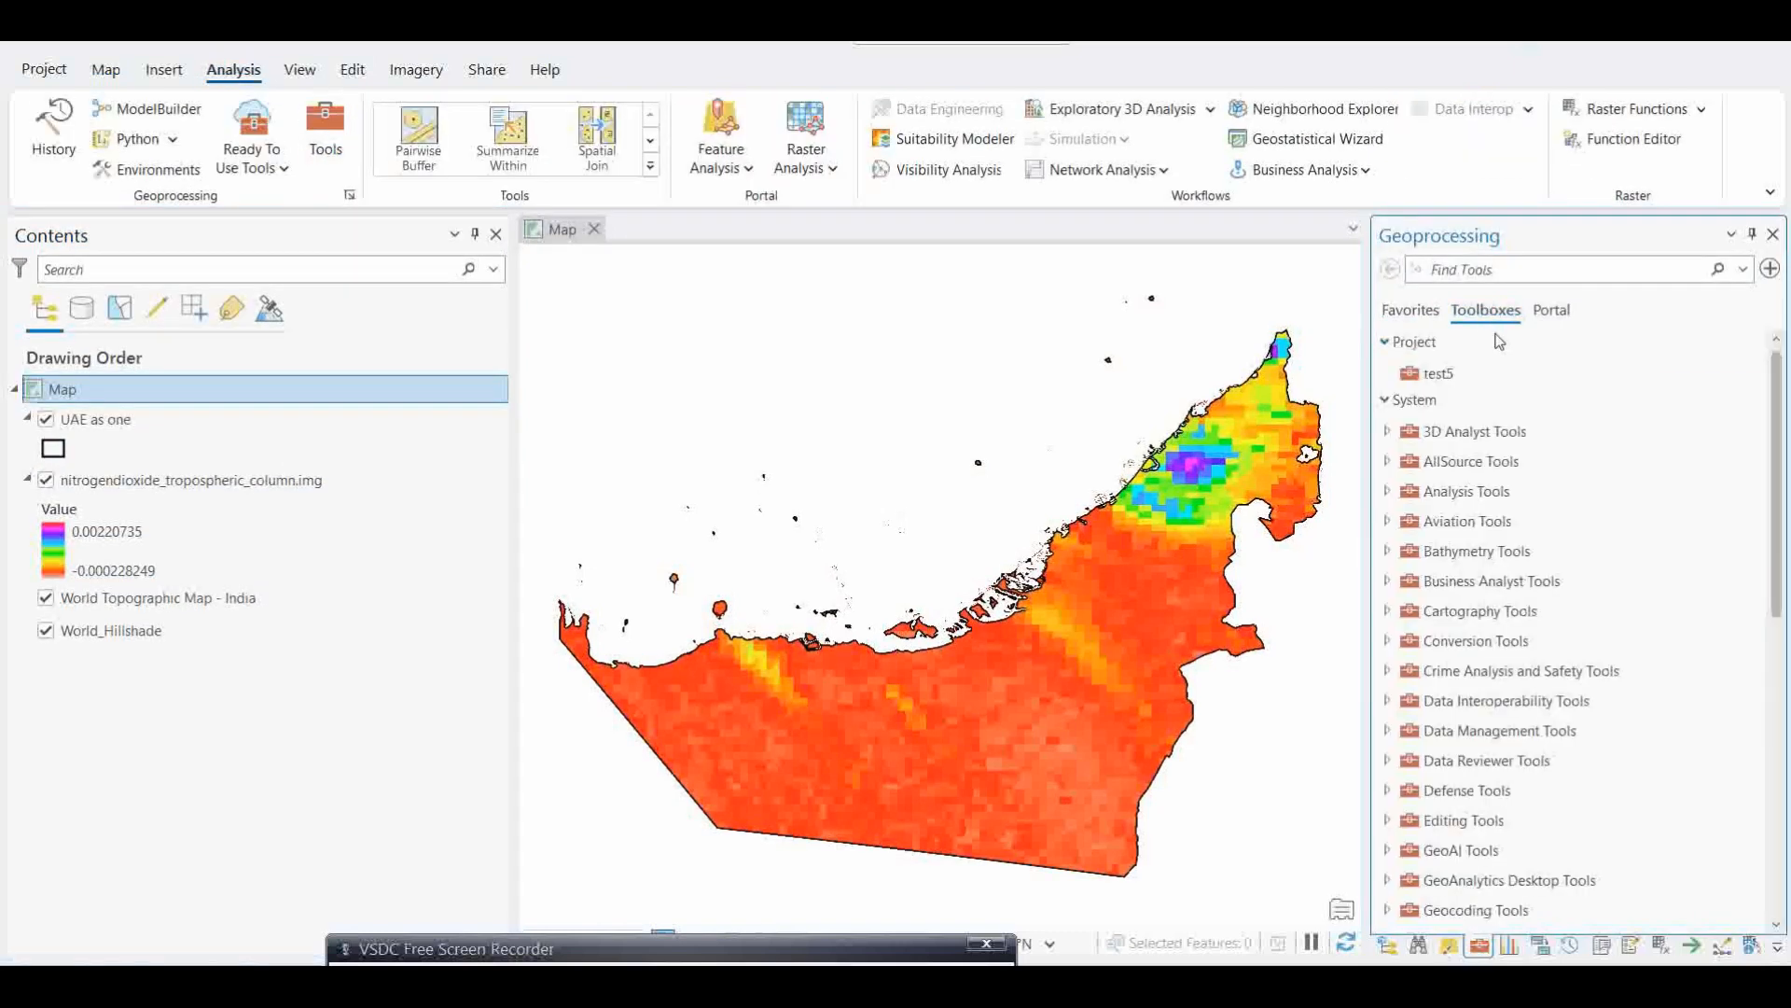
pyautogui.scroll(-2, 1456, 681)
pyautogui.scroll(-2, 1455, 690)
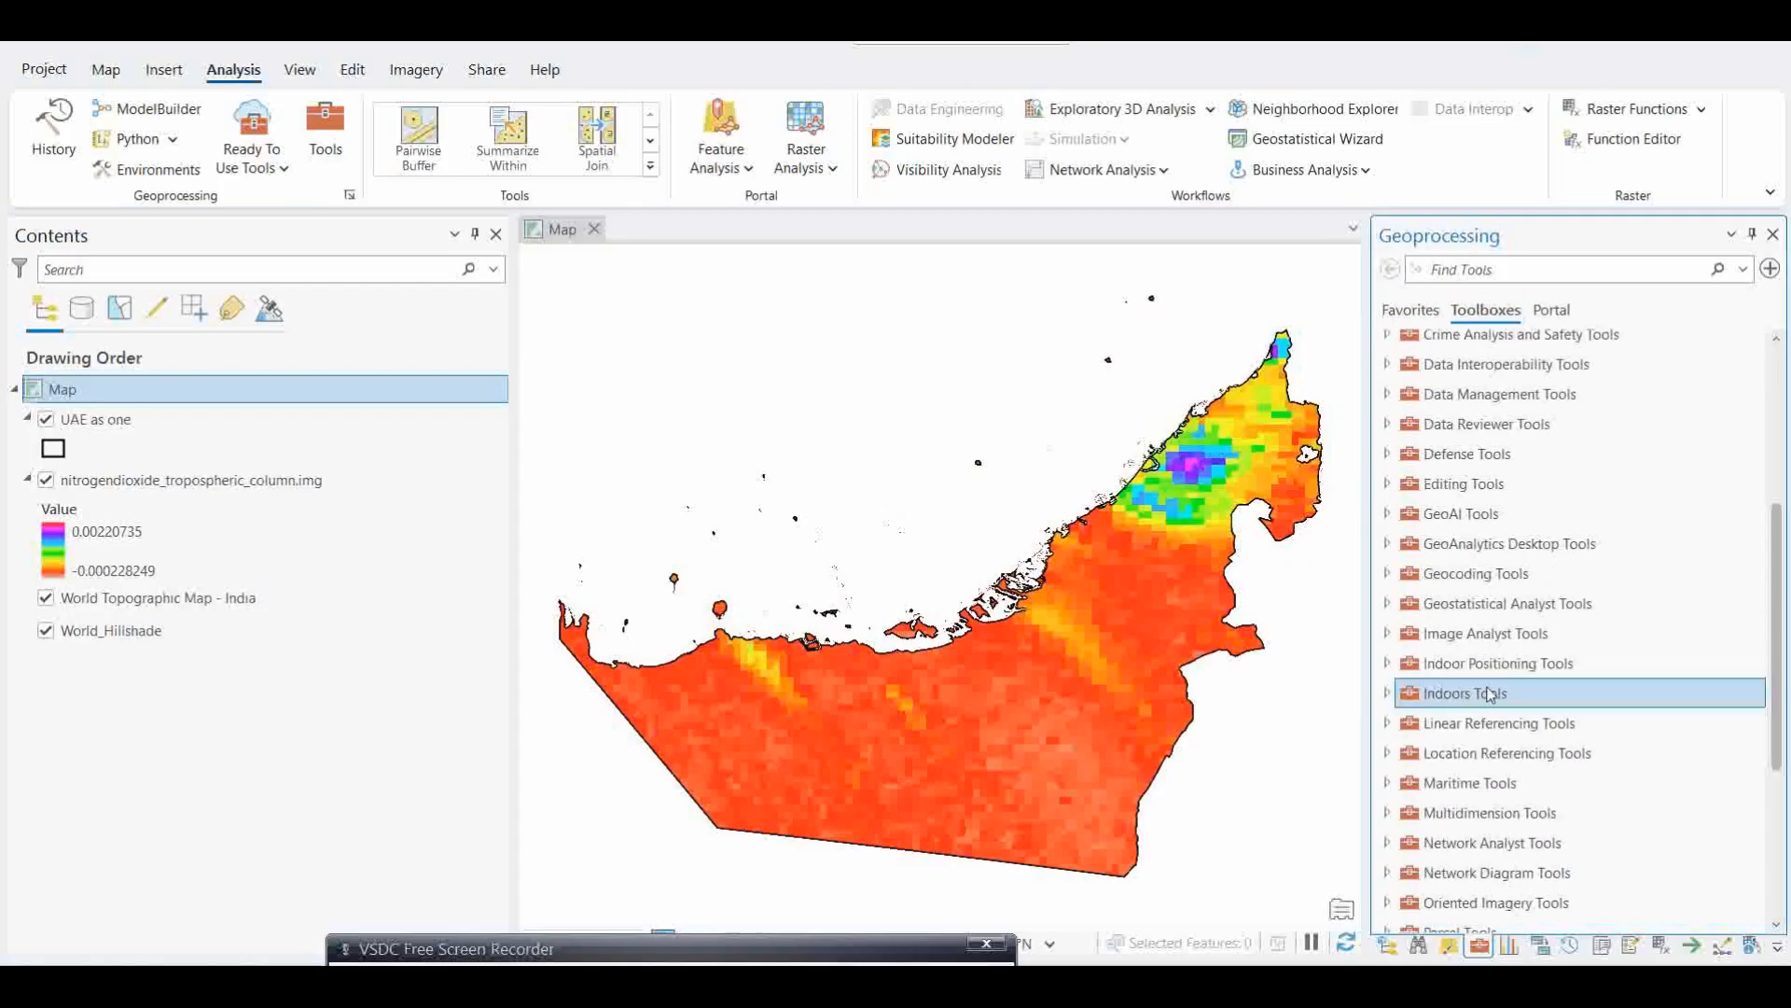
pyautogui.scroll(-4, 1479, 679)
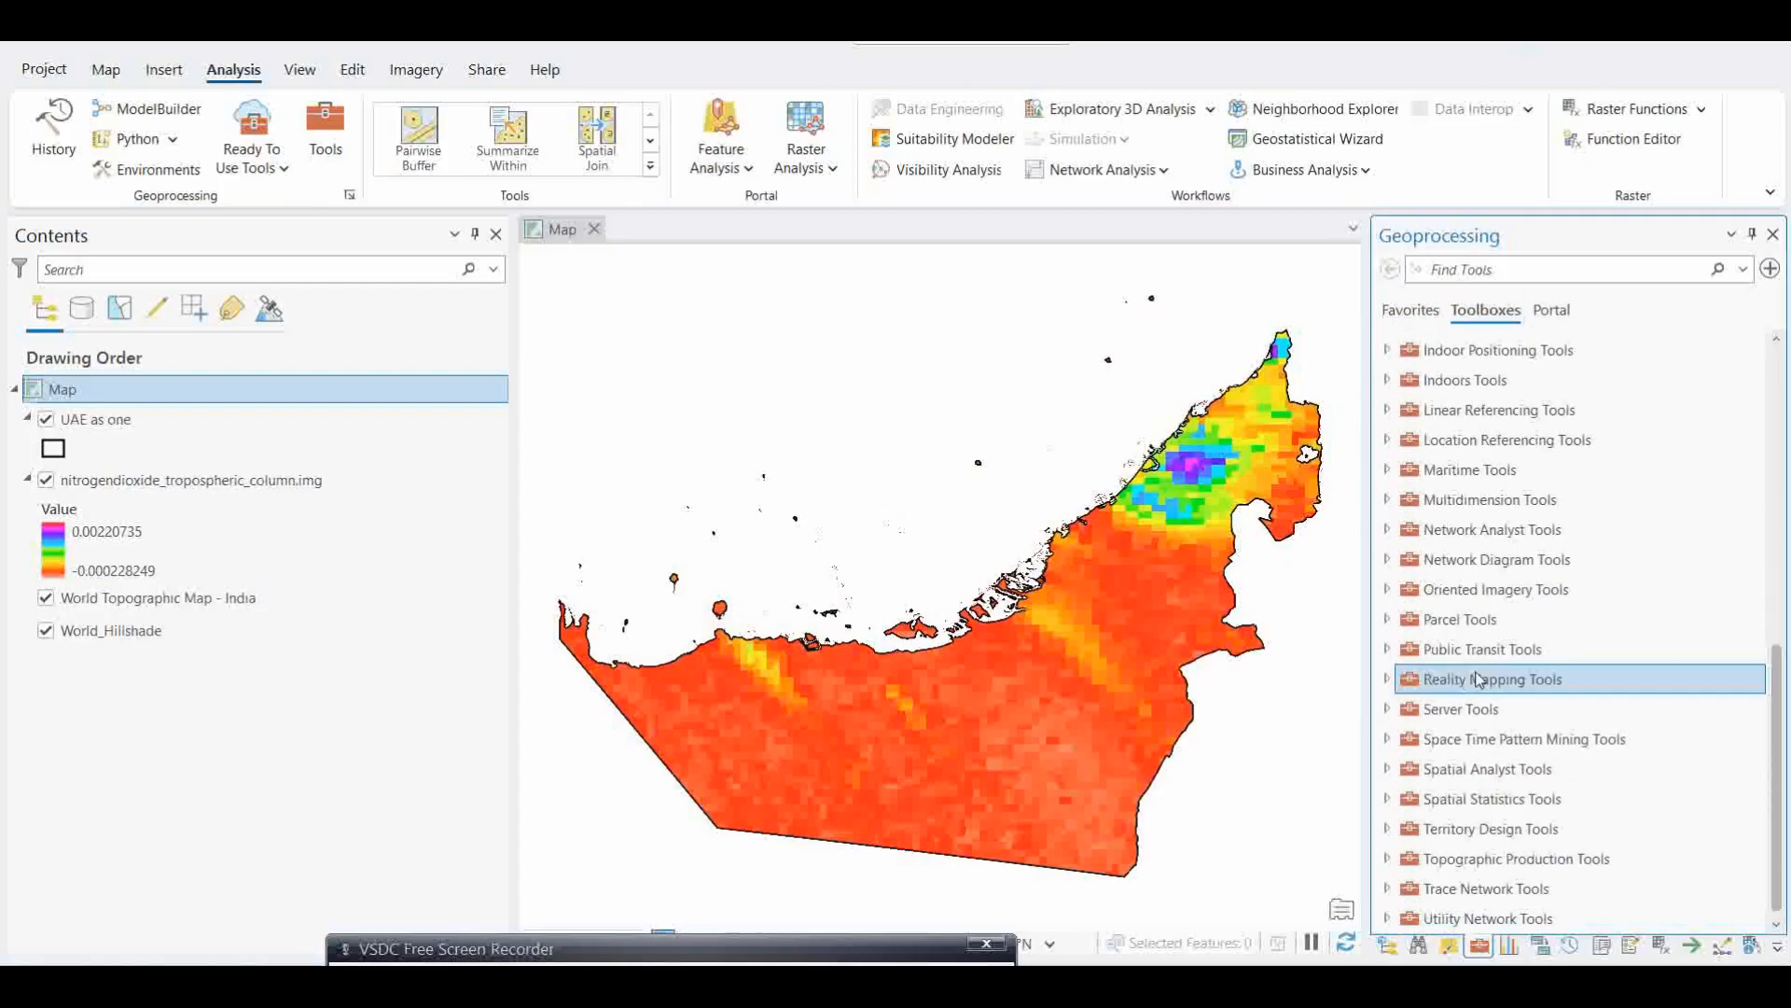
pyautogui.click(1389, 770)
pyautogui.scroll(-5, 1408, 776)
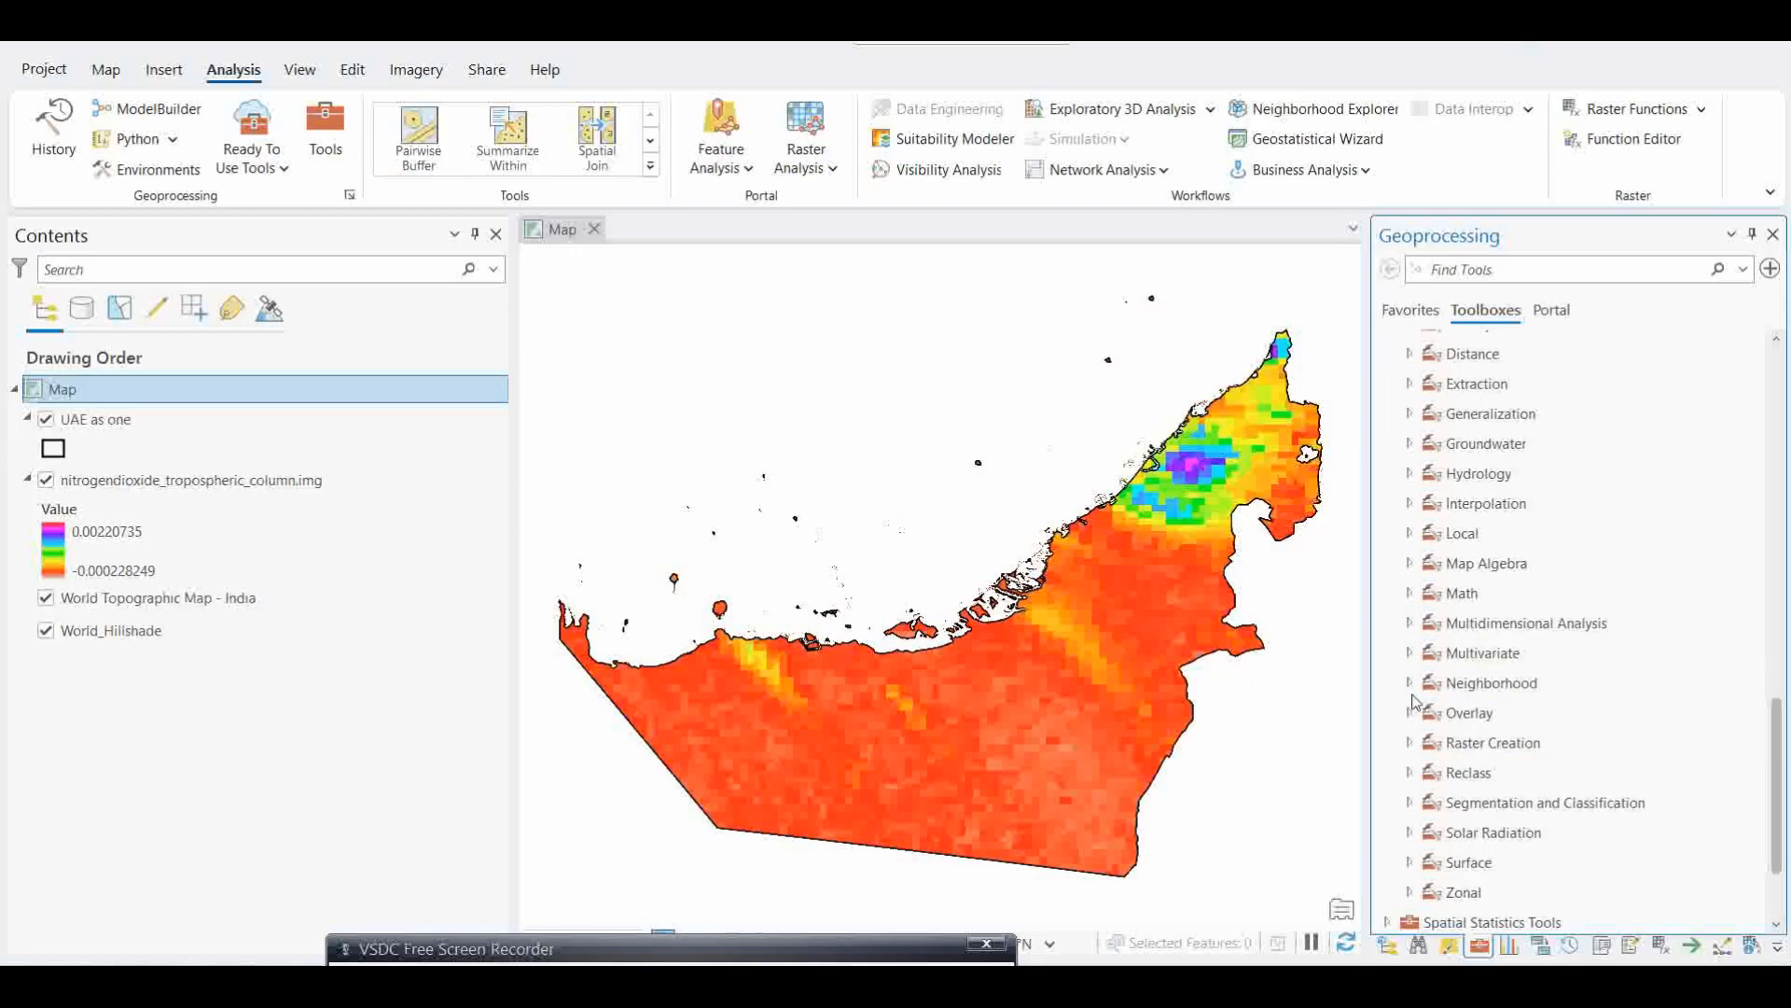
pyautogui.click(1414, 571)
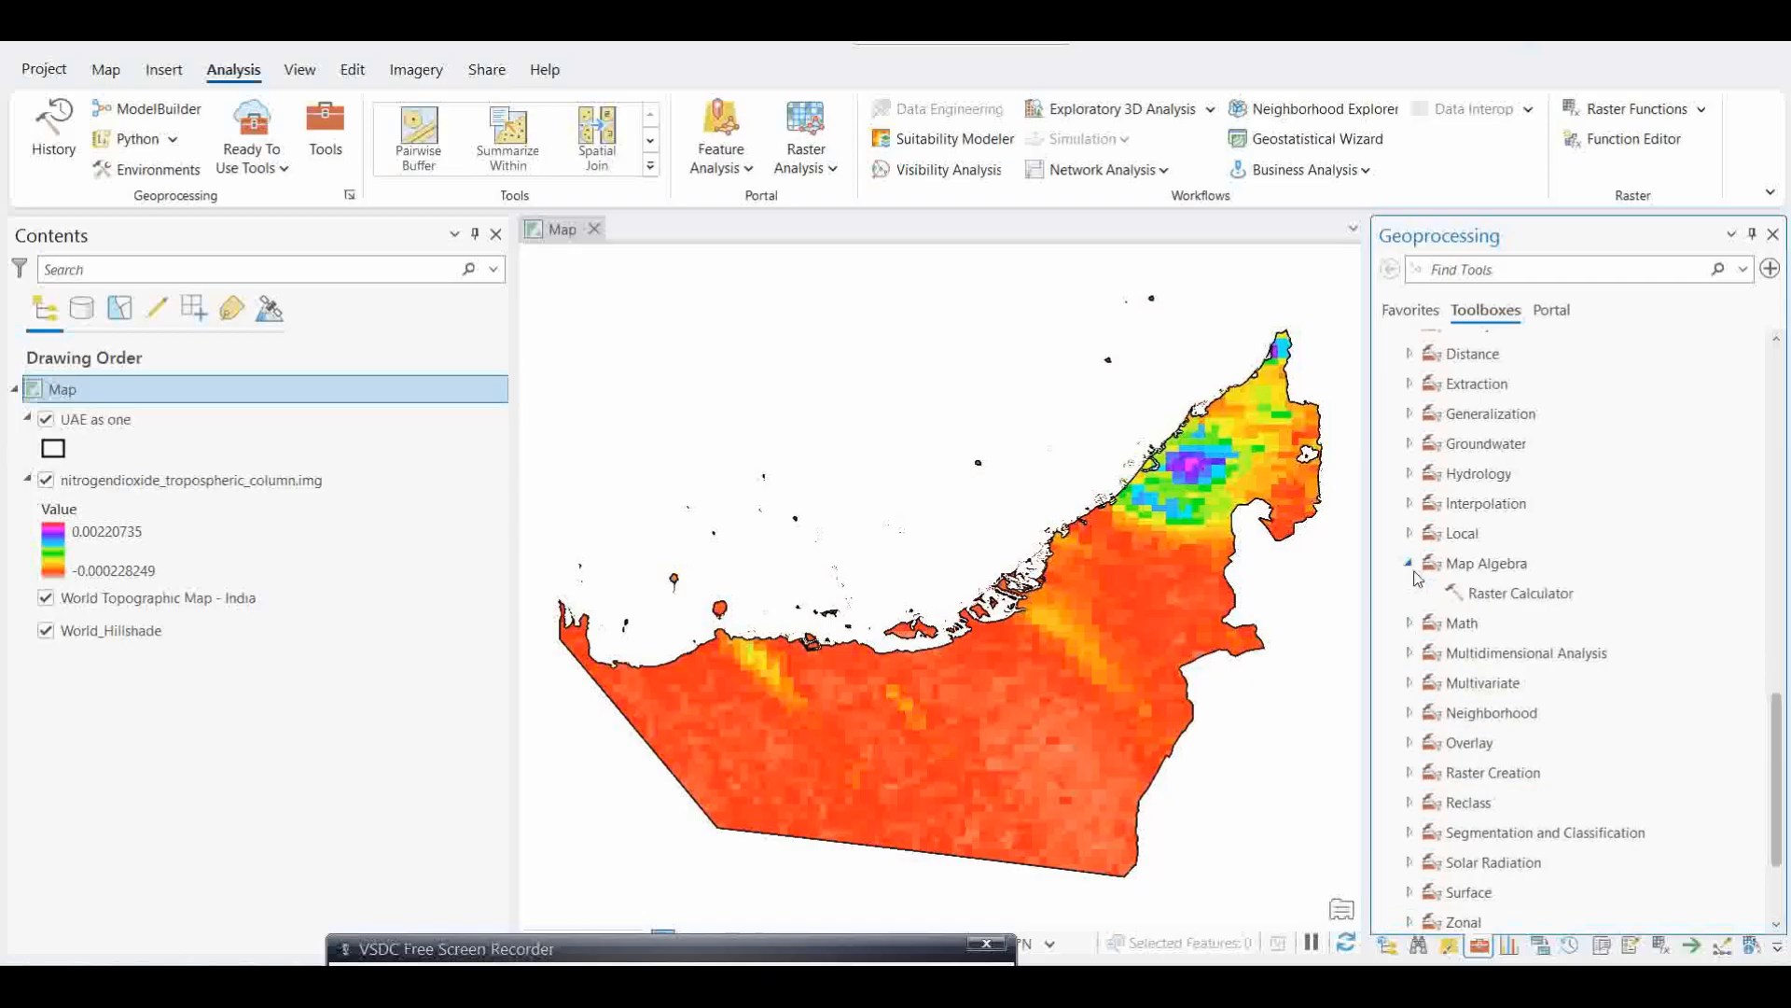
pyautogui.doubleClick(1504, 597)
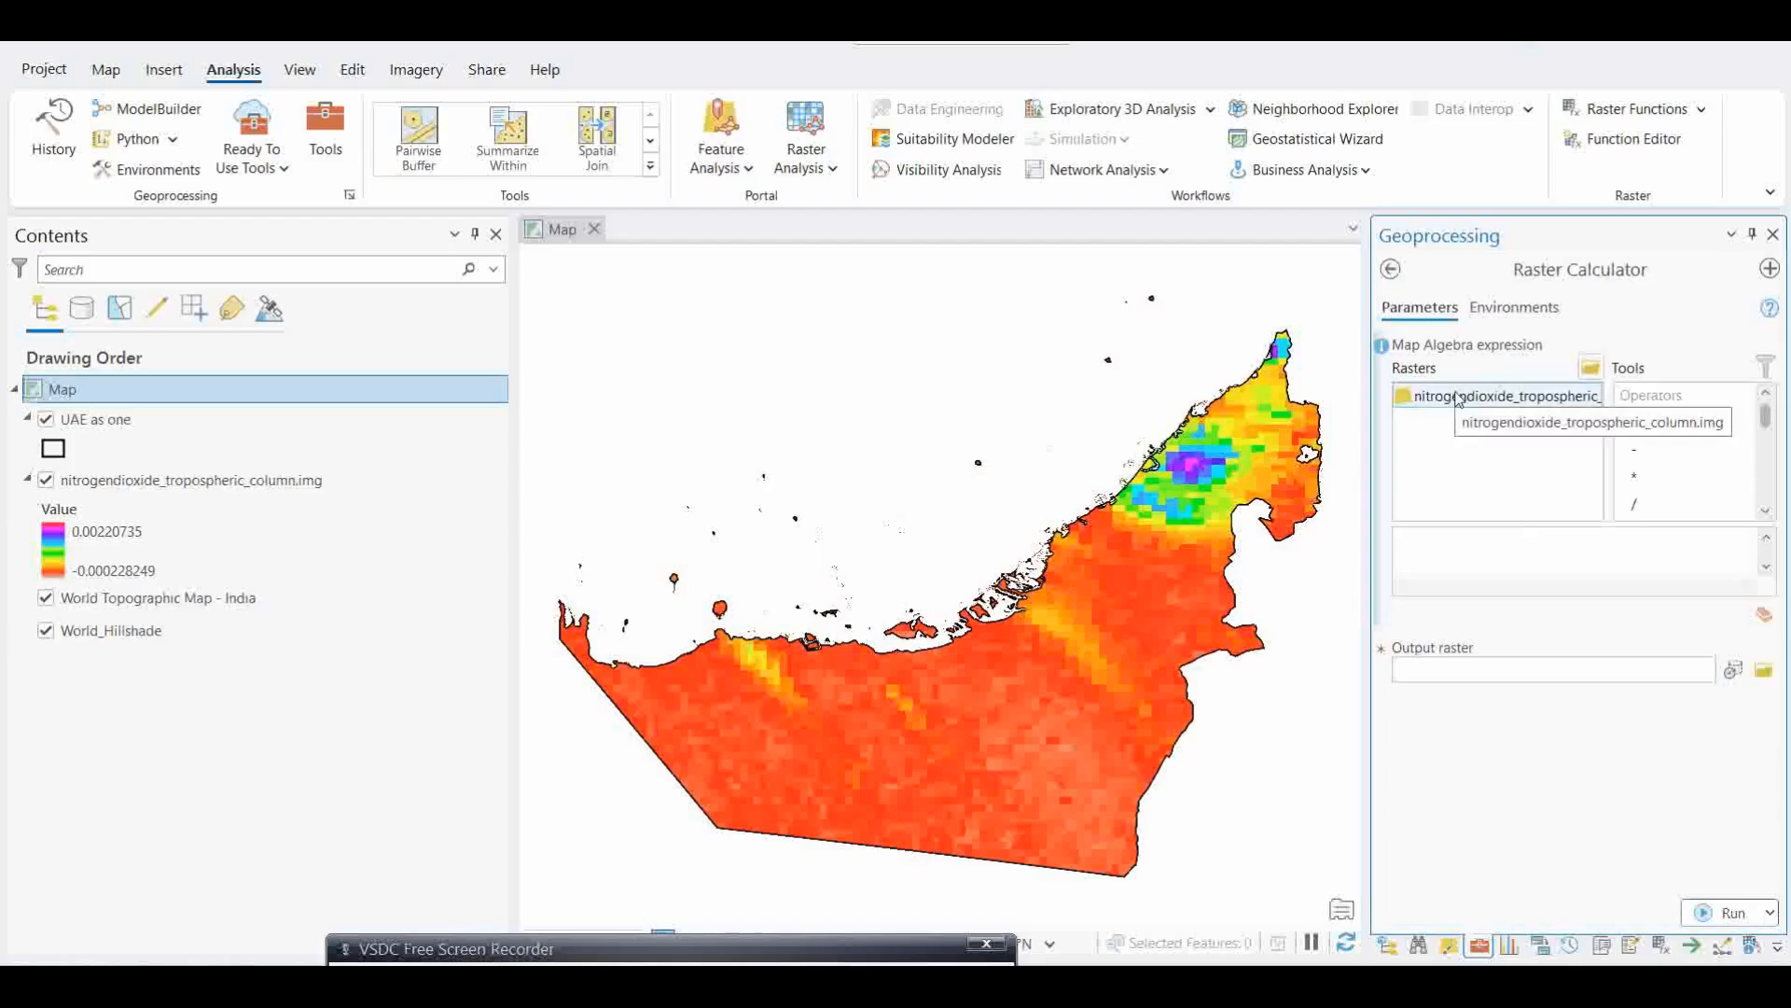
# Step: Build the Raster Calculator expression "nitrogendioxide_tropospheric_column.img" * 1000000
pyautogui.doubleClick(1458, 398)
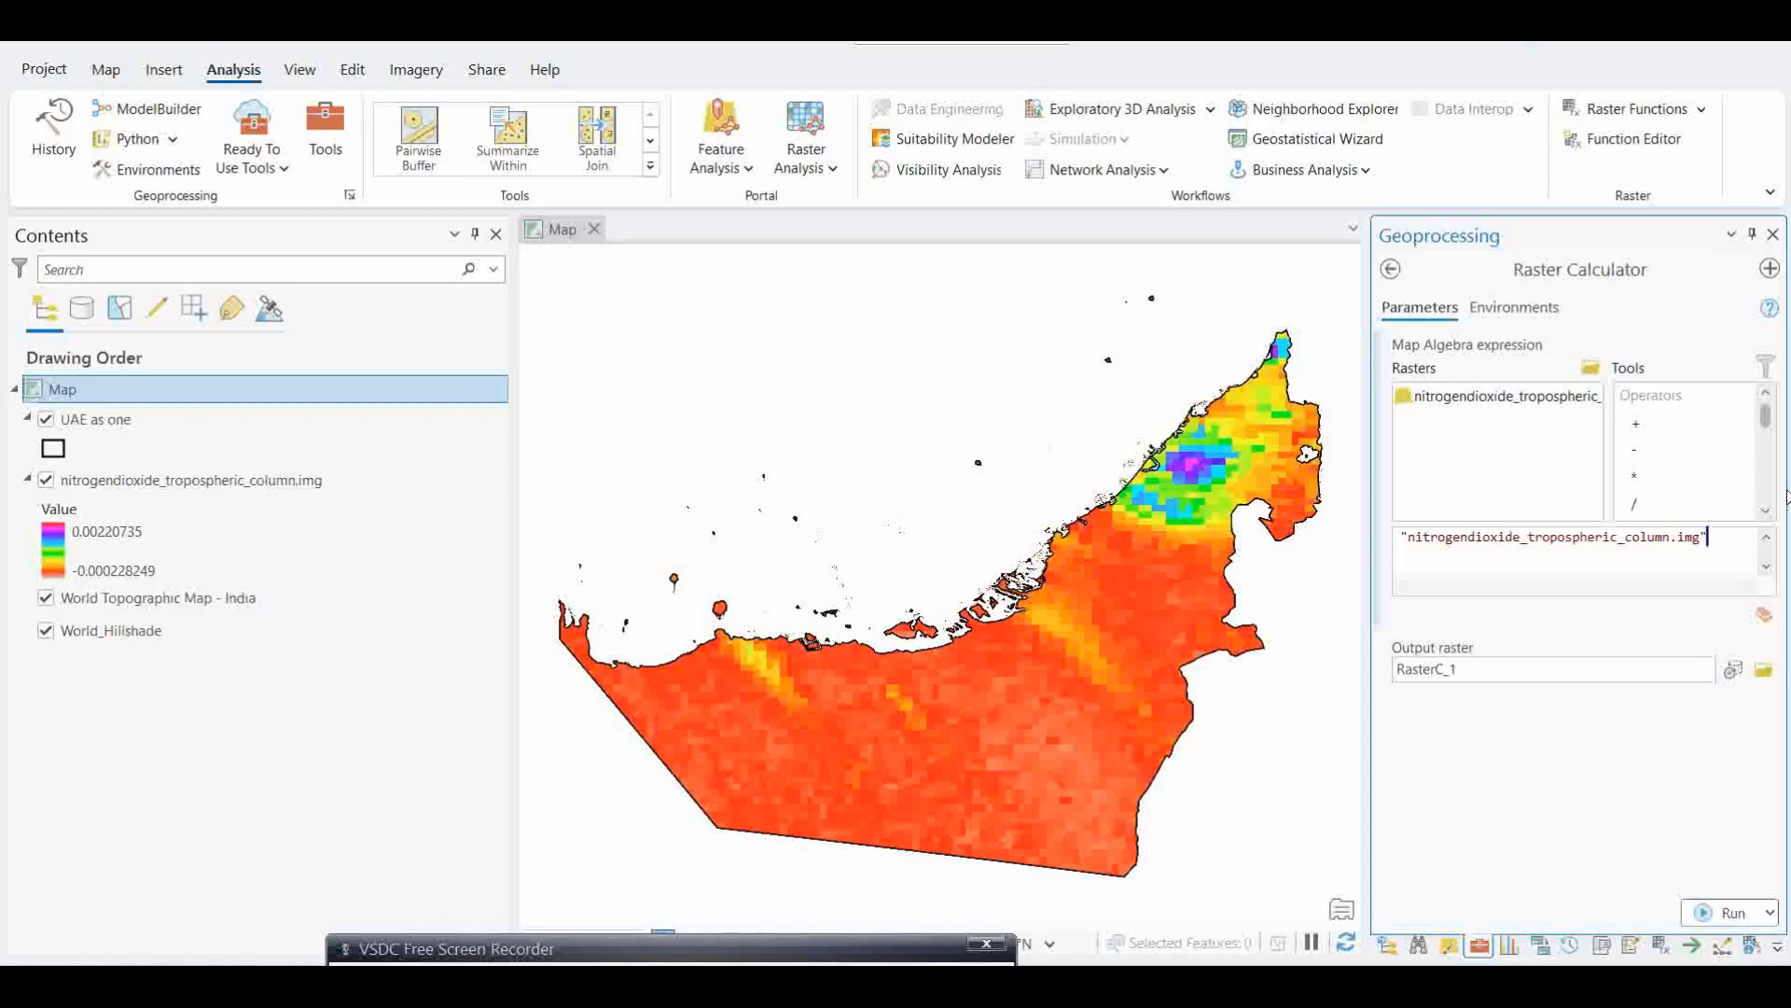
pyautogui.click(1766, 513)
pyautogui.click(1767, 512)
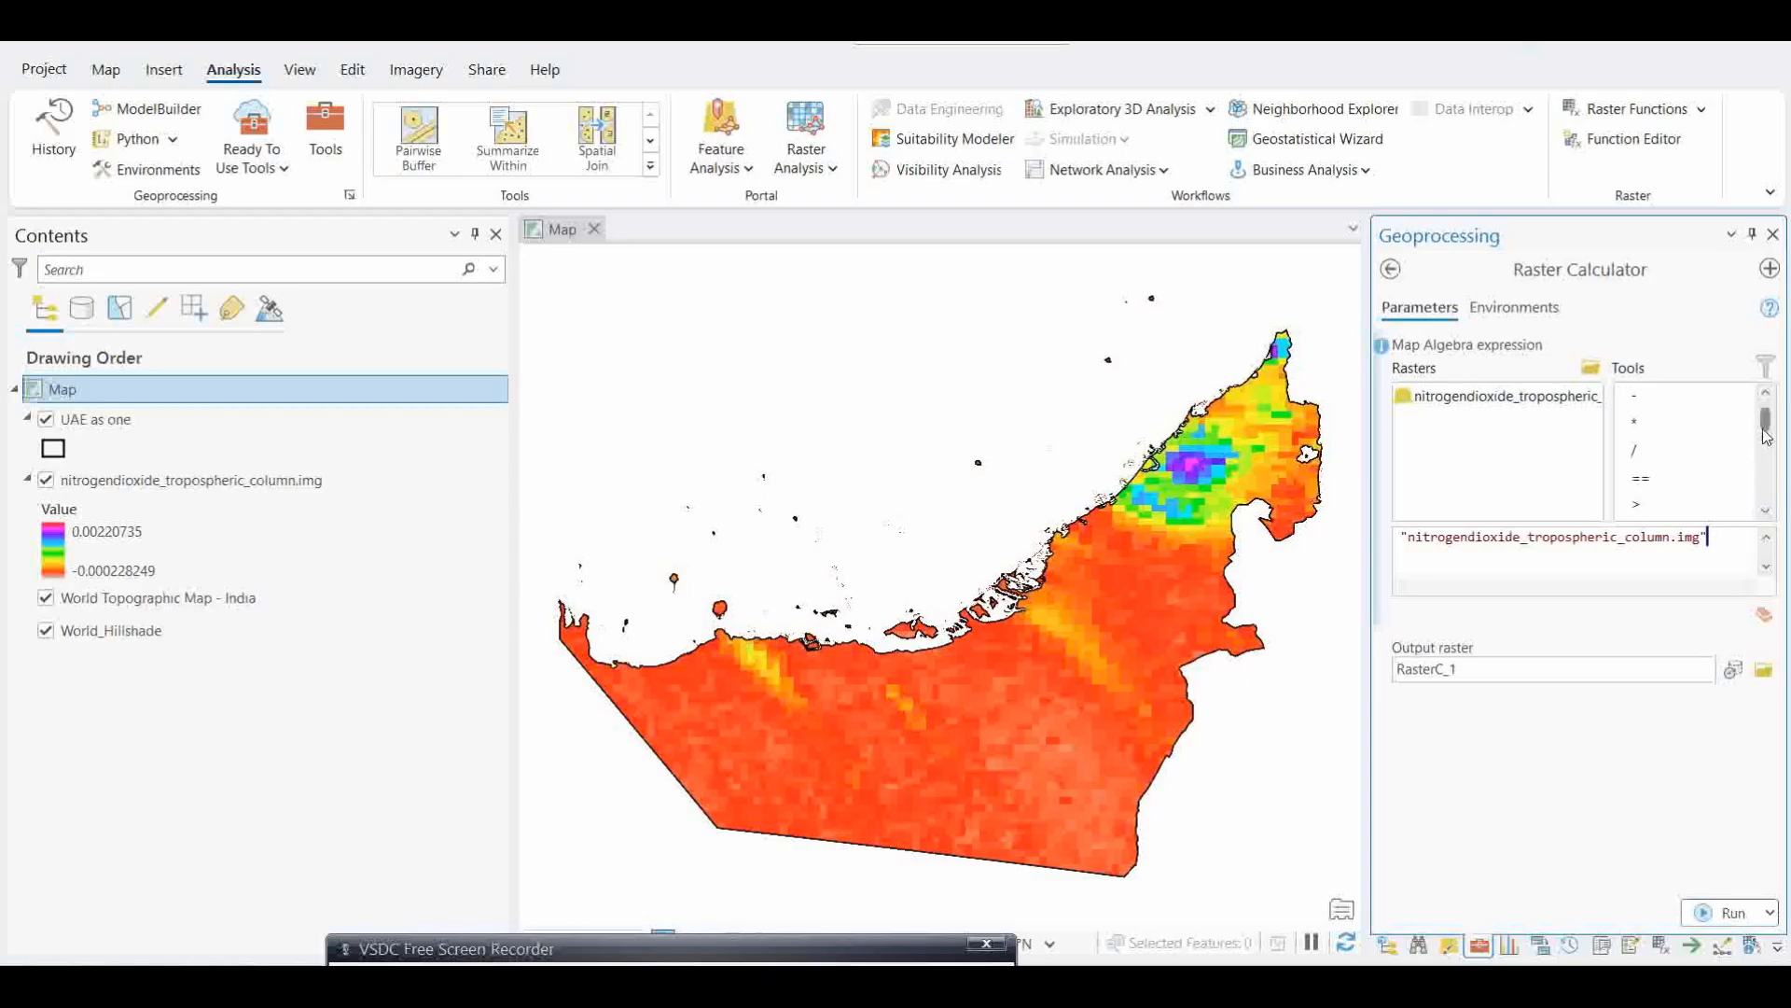
pyautogui.doubleClick(1649, 425)
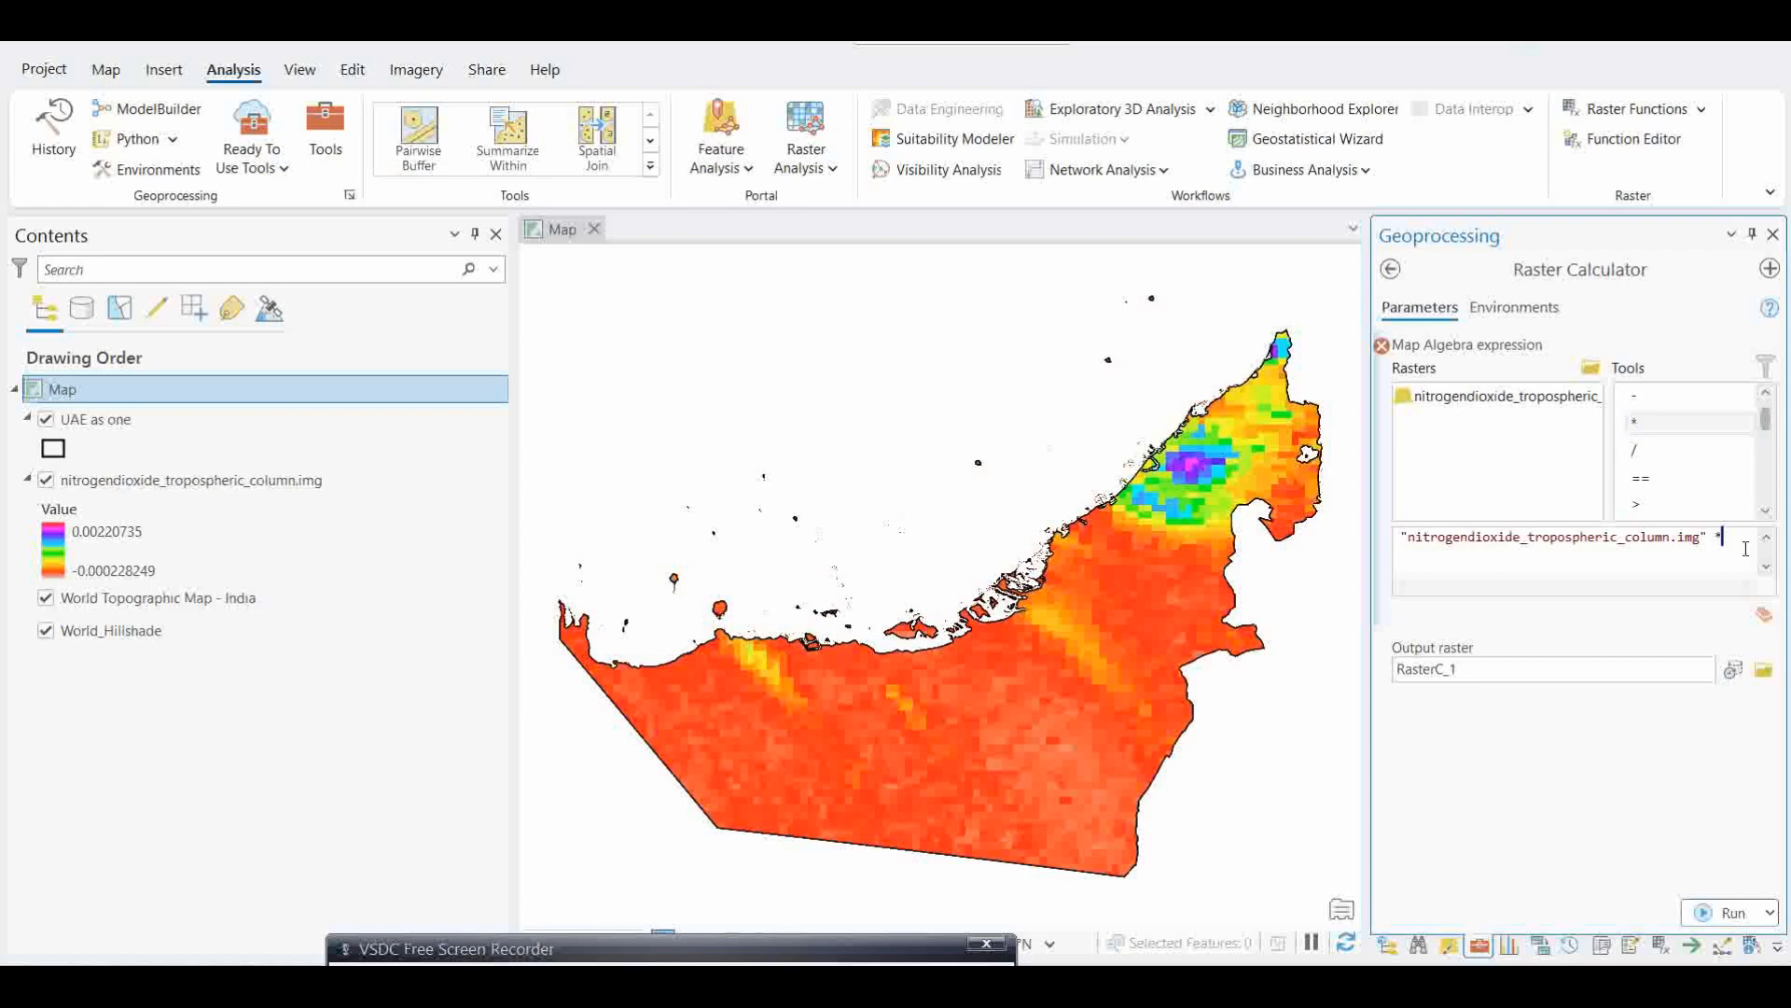
pyautogui.write('1000000')
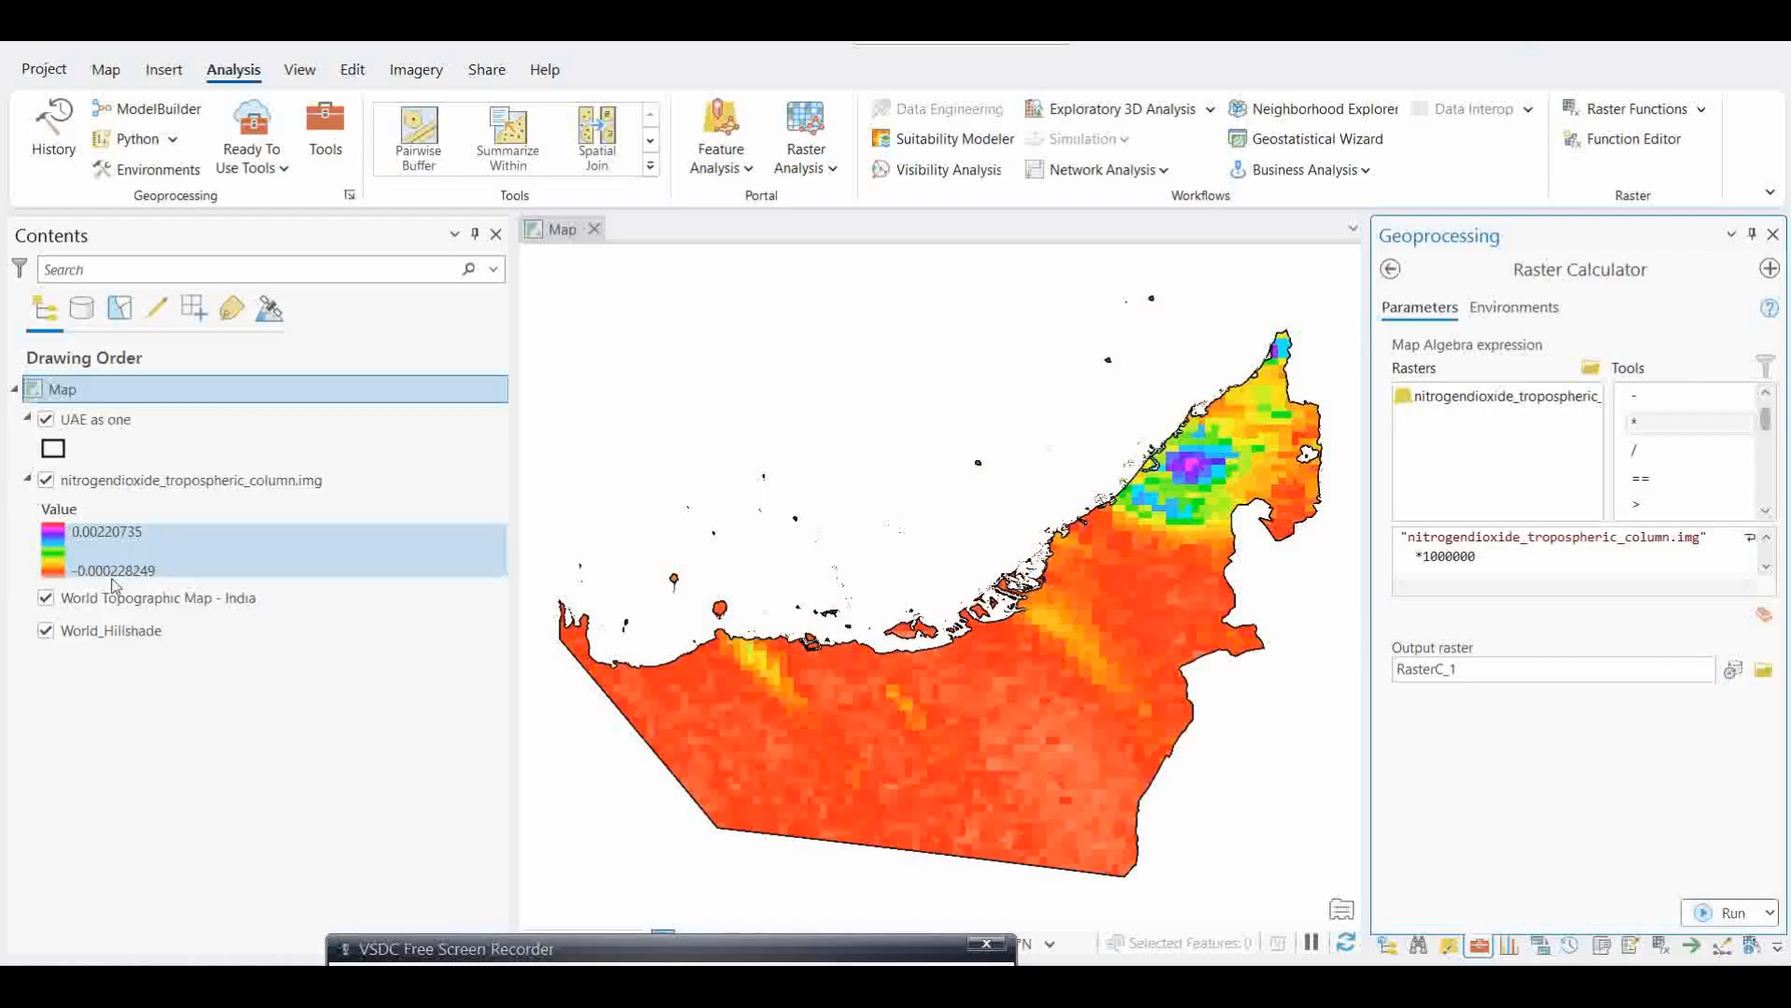
# Step: Examine the NO2 tropospheric column layers in the other open Sentinel P5 project, and return to the test5 project
pyautogui.moveTo(1026, 956)
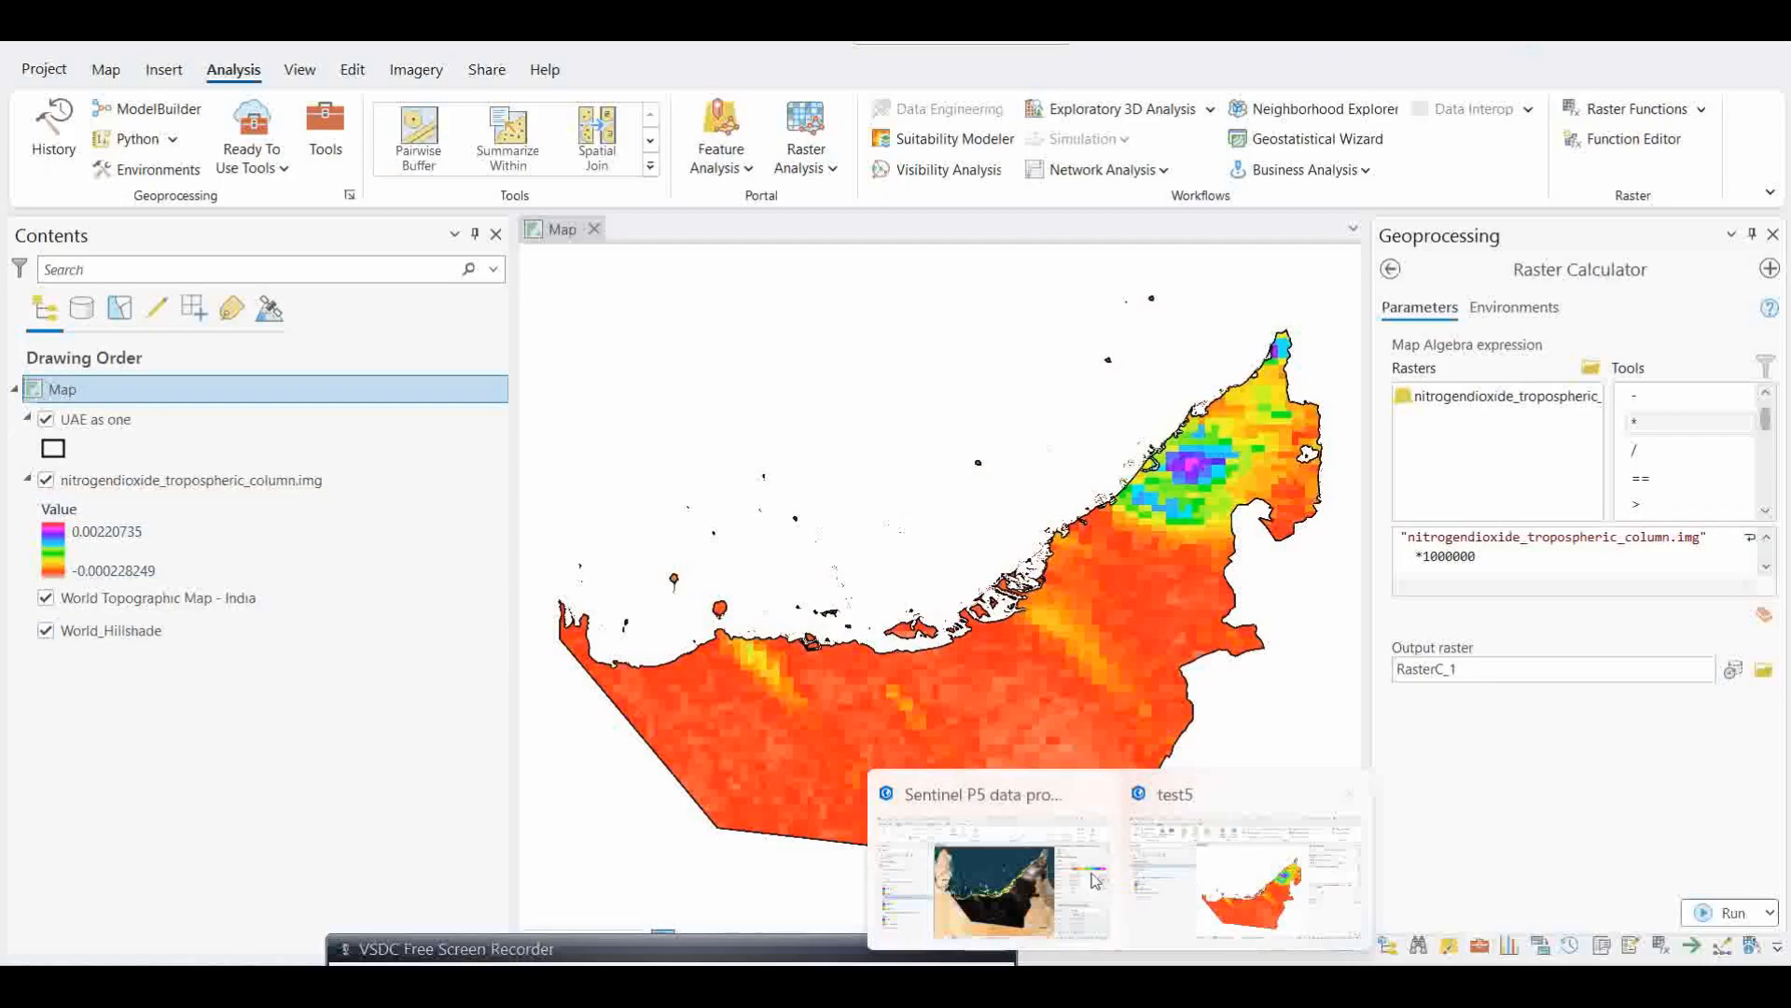
pyautogui.click(1045, 875)
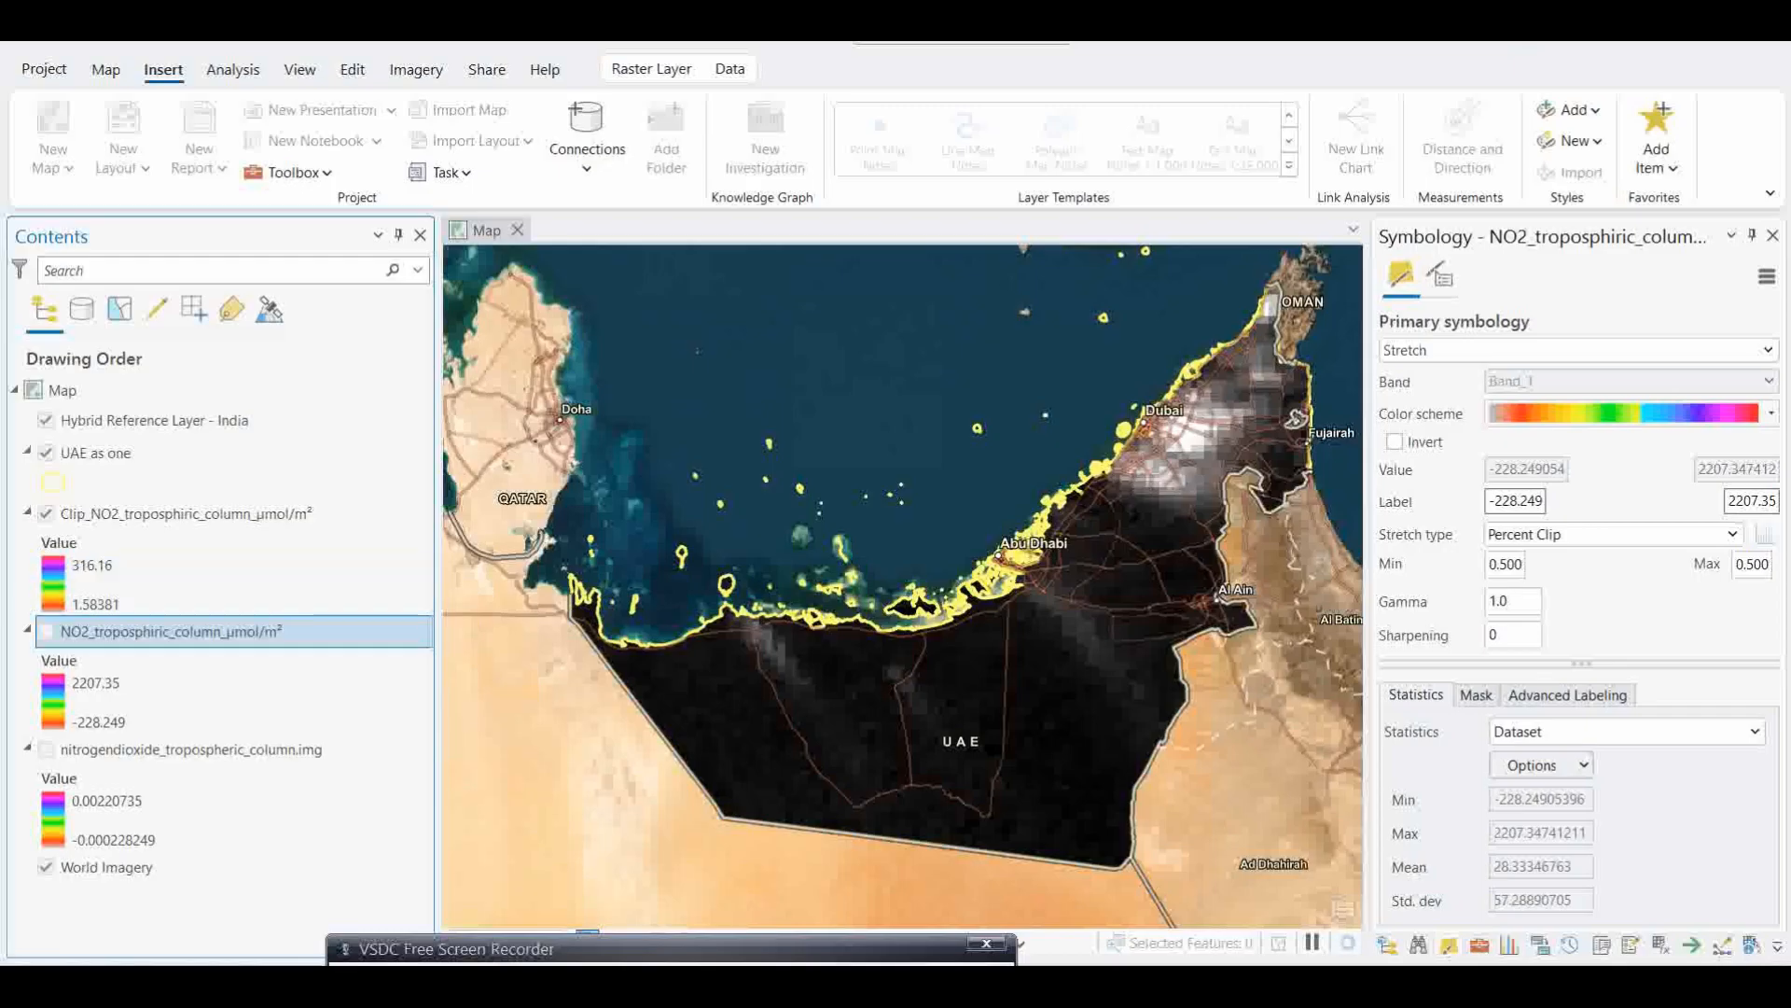
pyautogui.click(1226, 926)
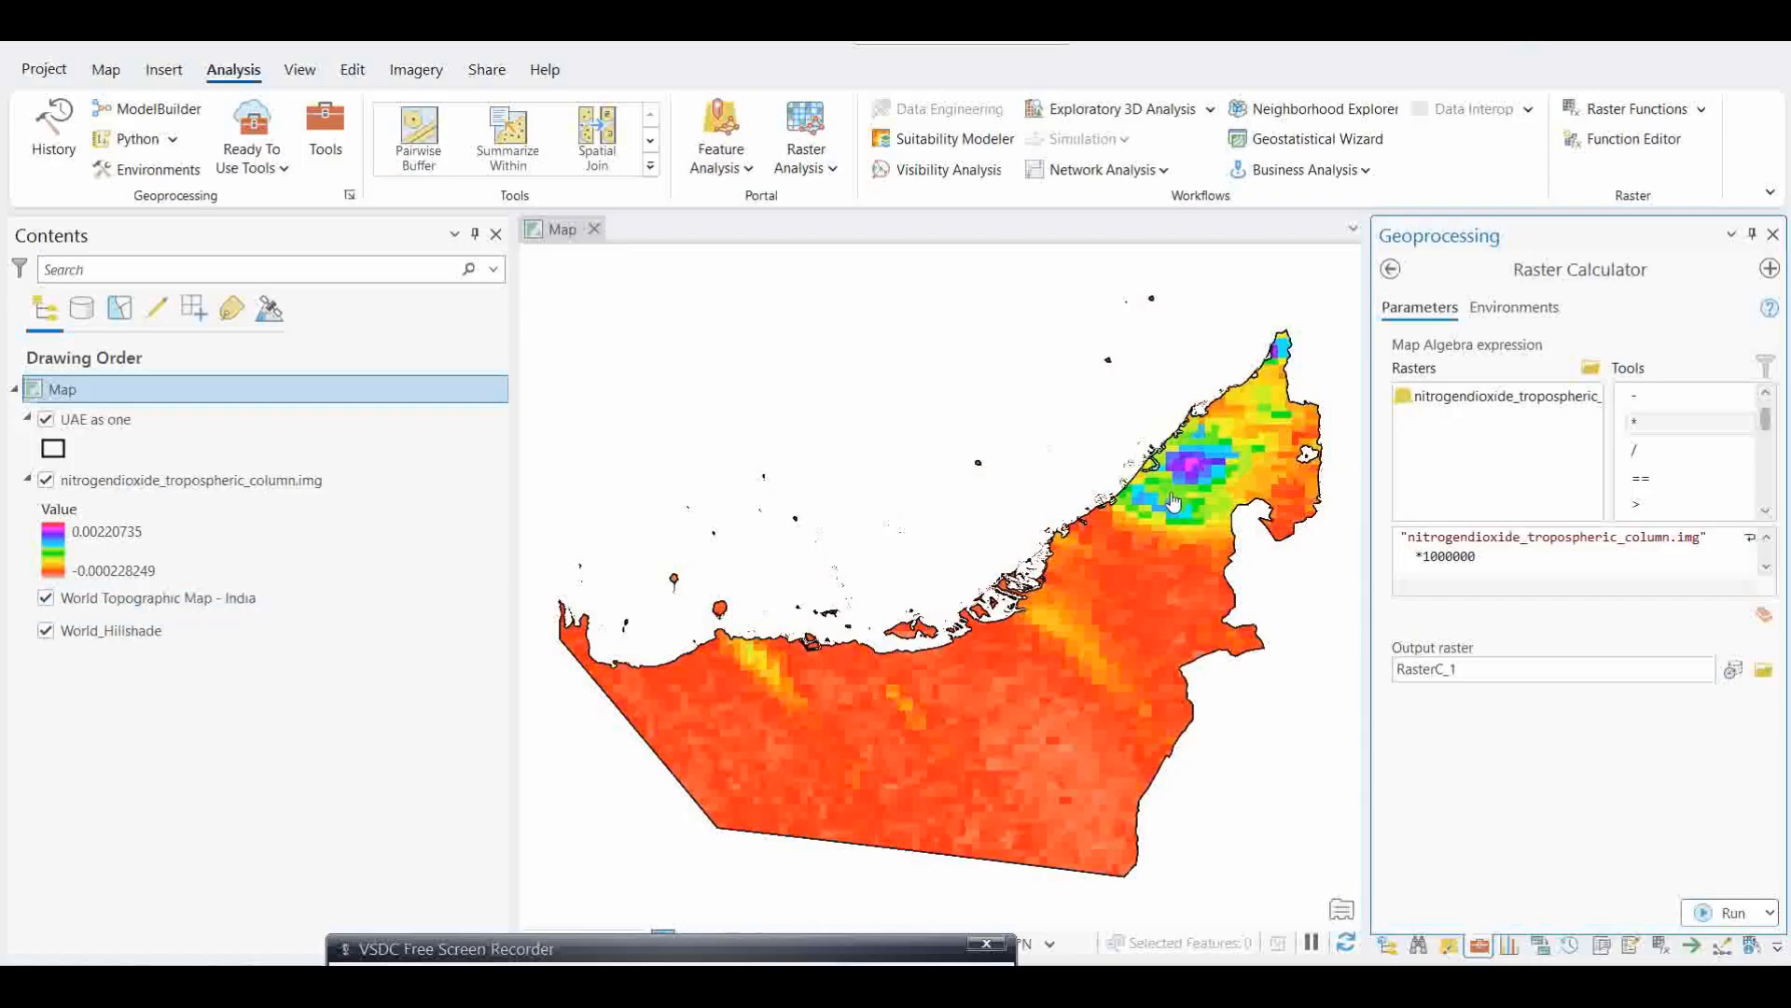
# Step: Change the map's basemap to Imagery Hybrid
pyautogui.click(104, 71)
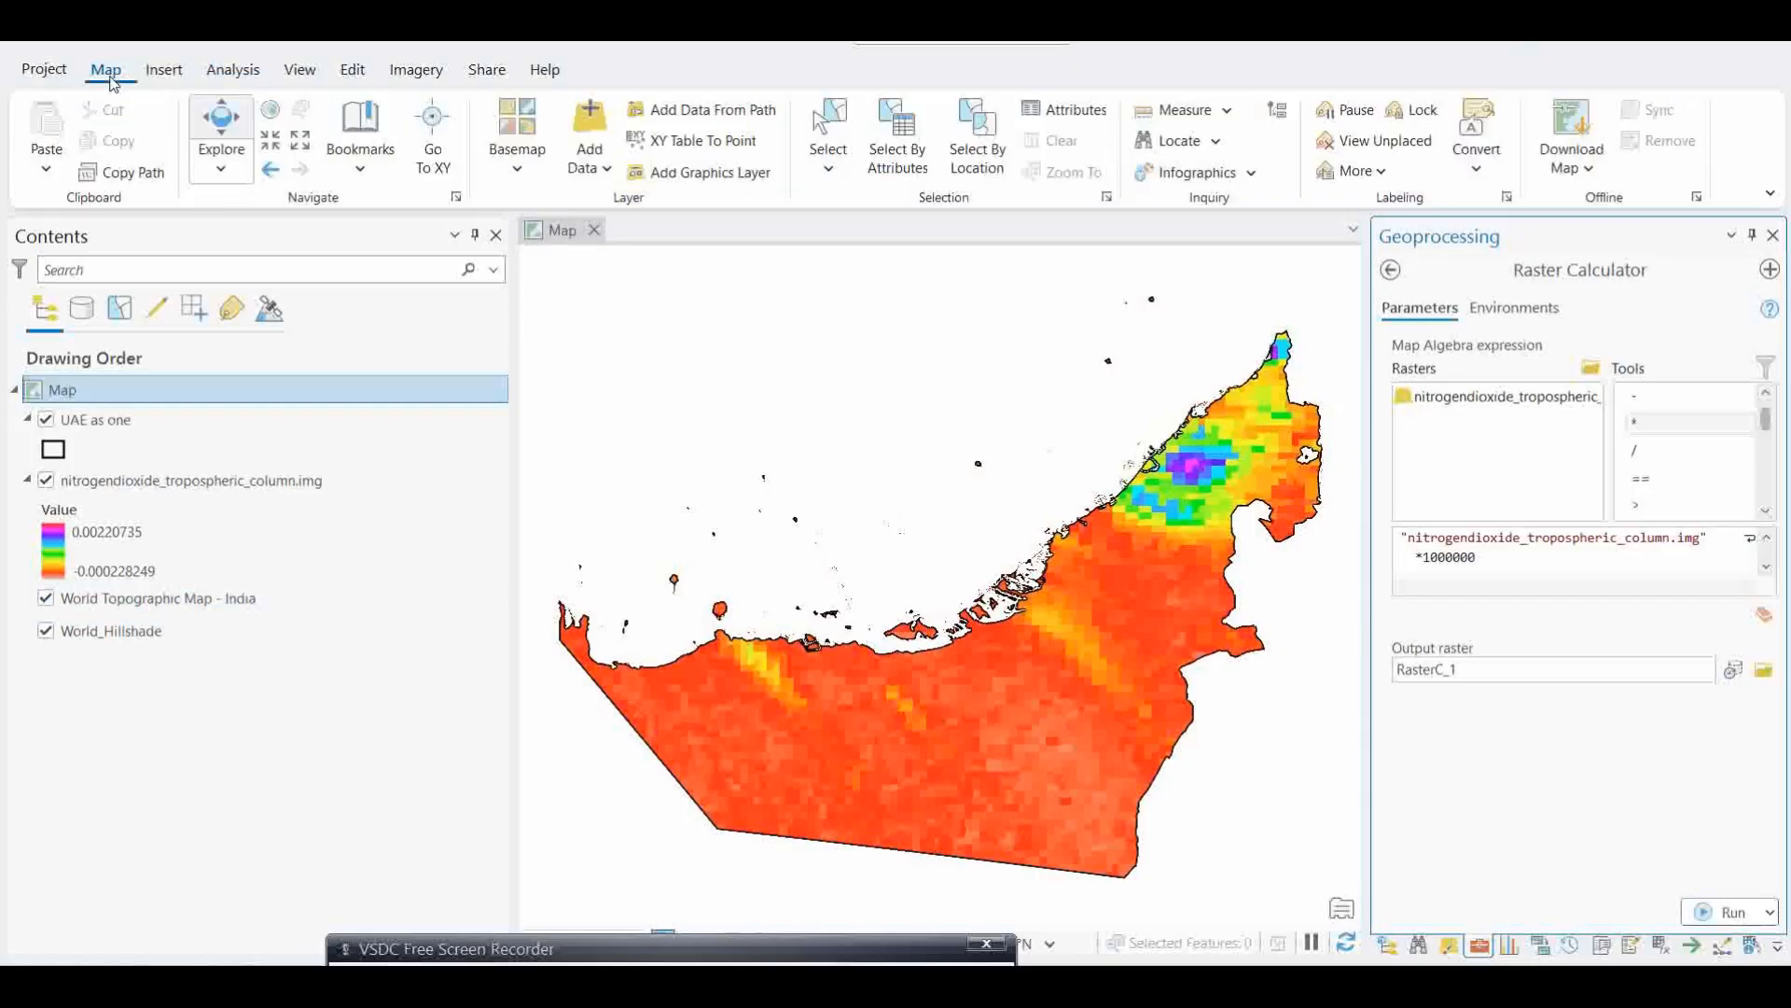
pyautogui.click(518, 140)
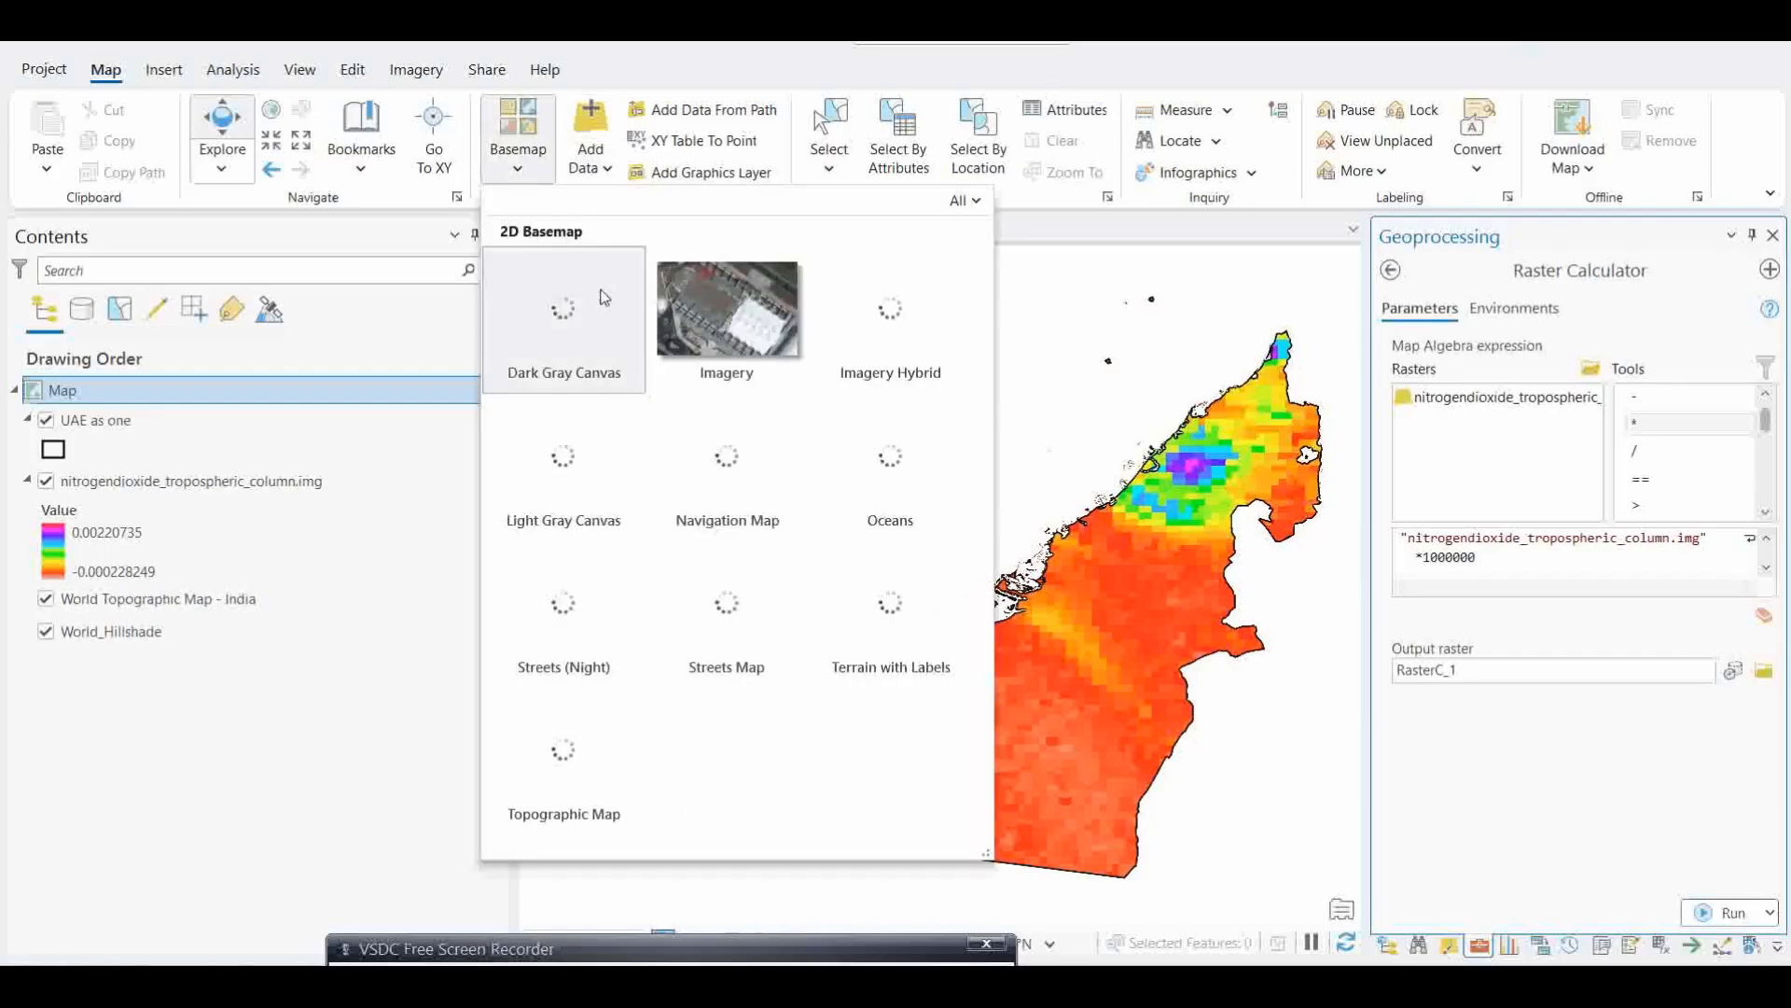
pyautogui.click(873, 331)
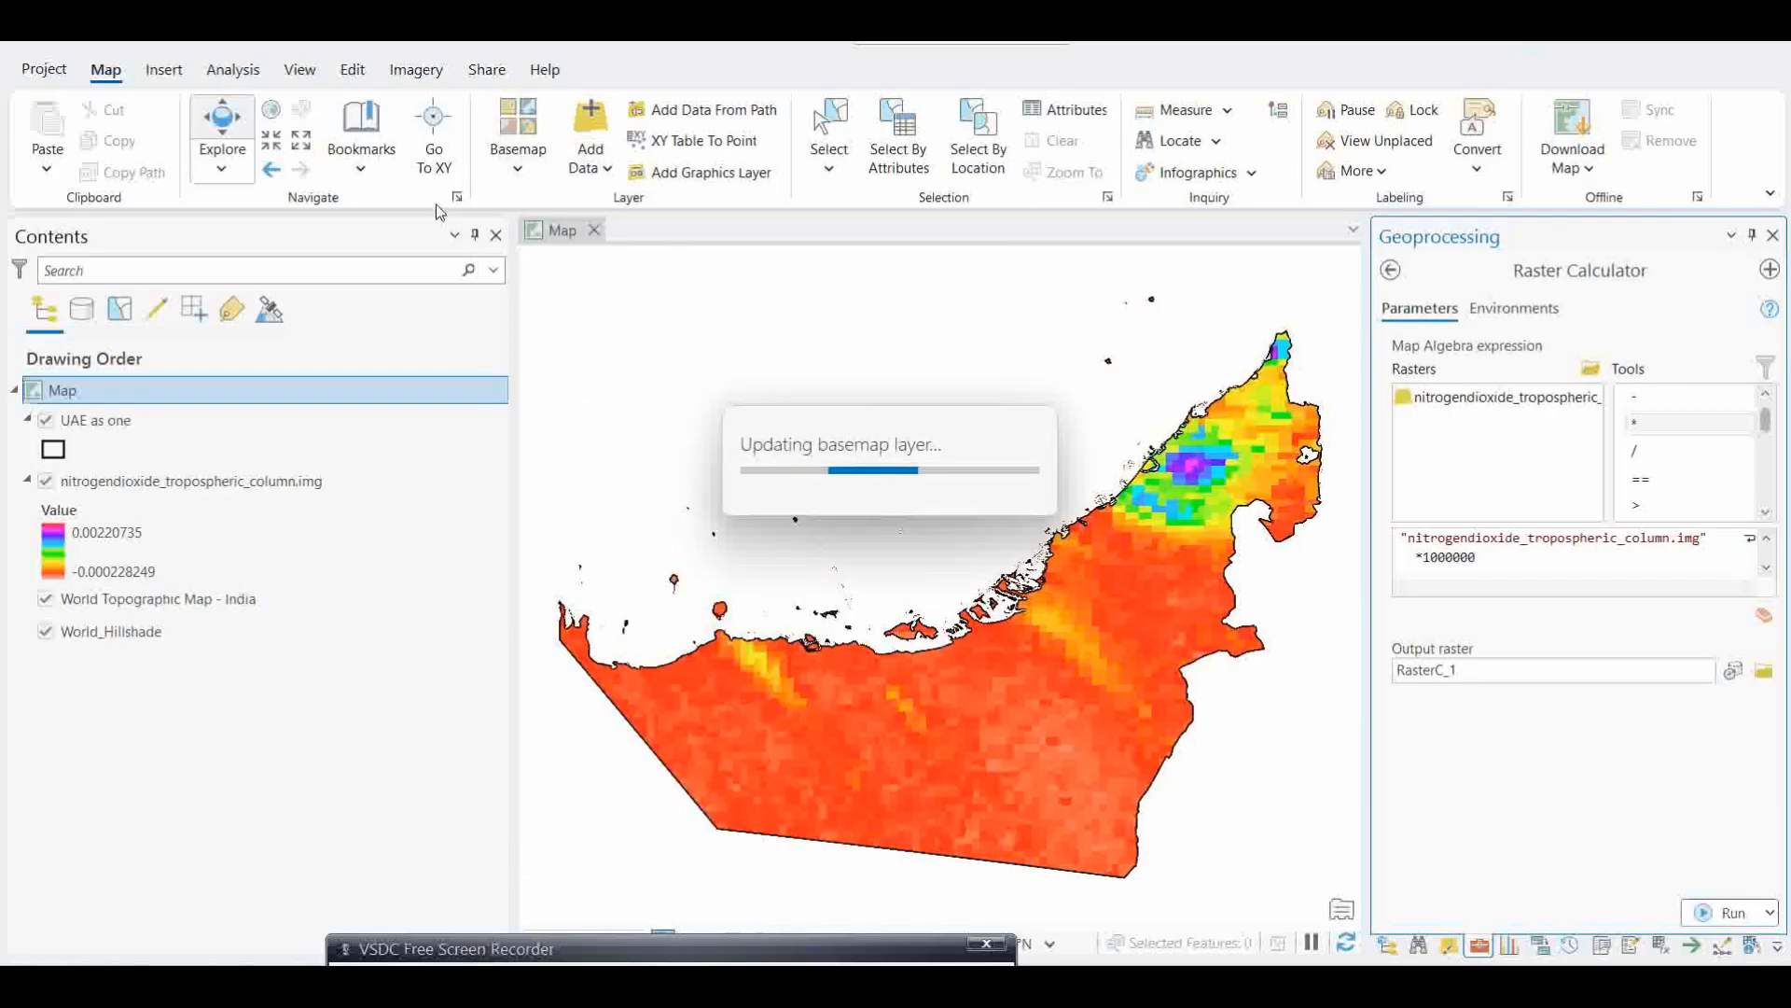